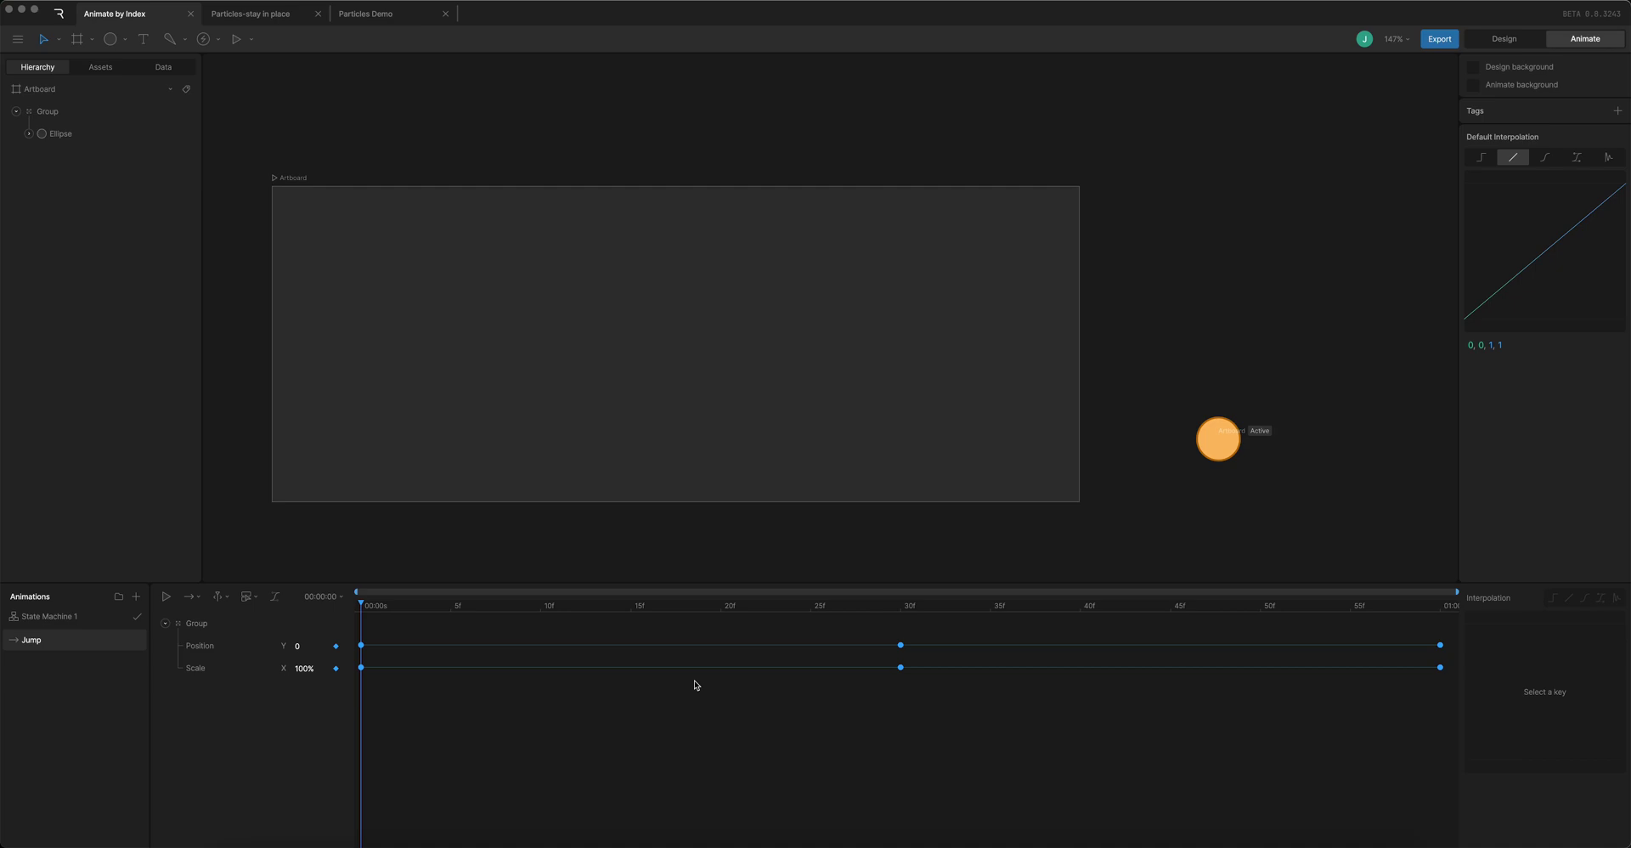
Preview the Jump animation and view the finished Particles-stay in place example file
{"action": "left_click", "coordinate": [166, 598]}
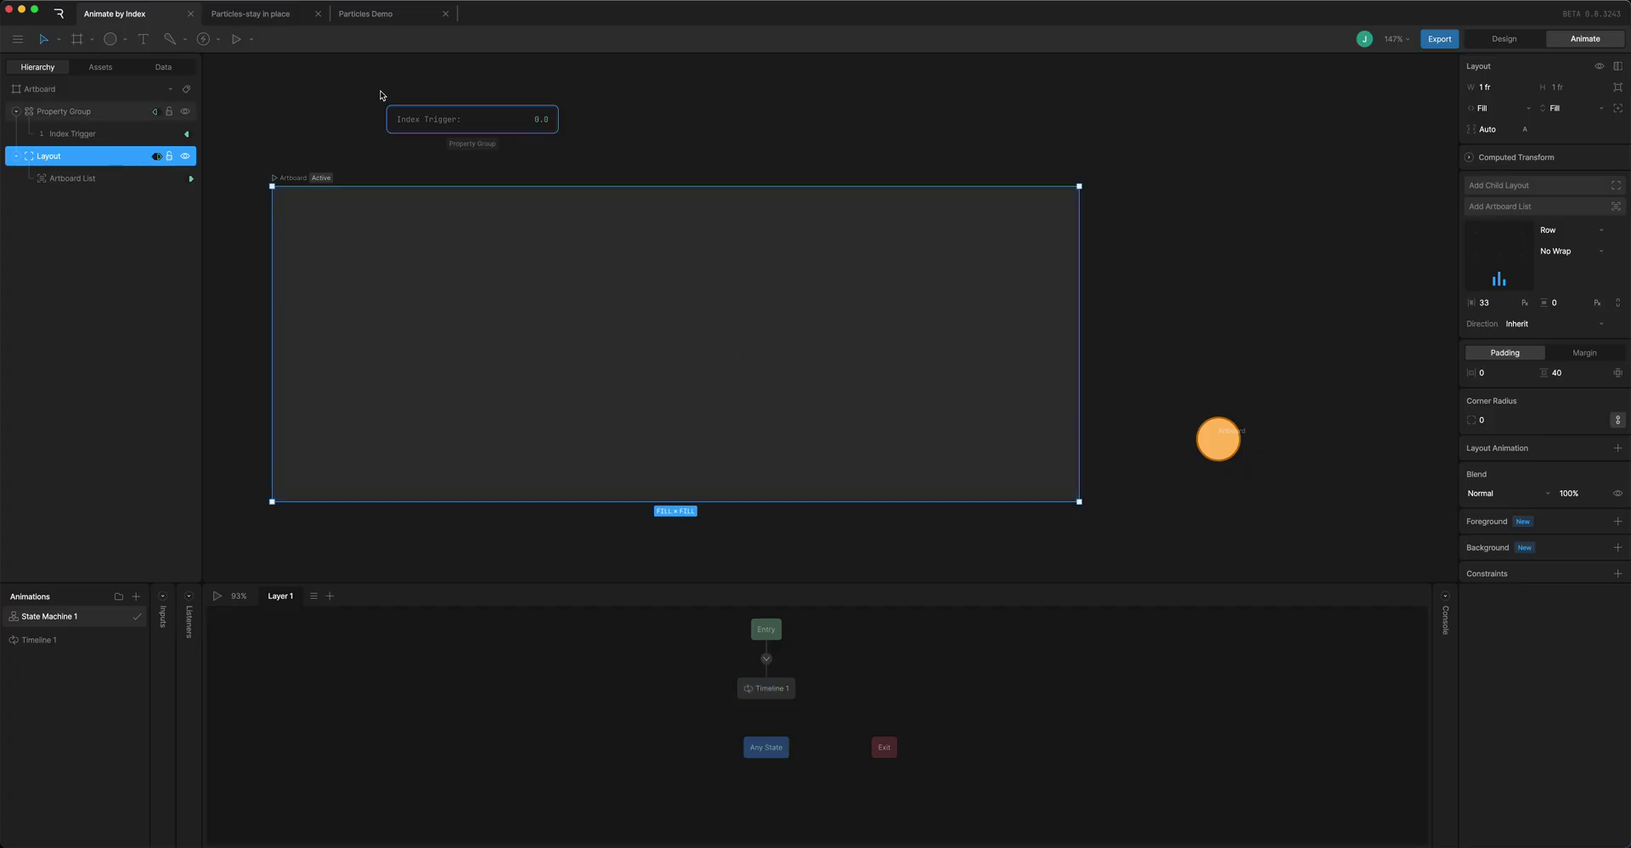
{"action": "left_click", "coordinate": [274, 13]}
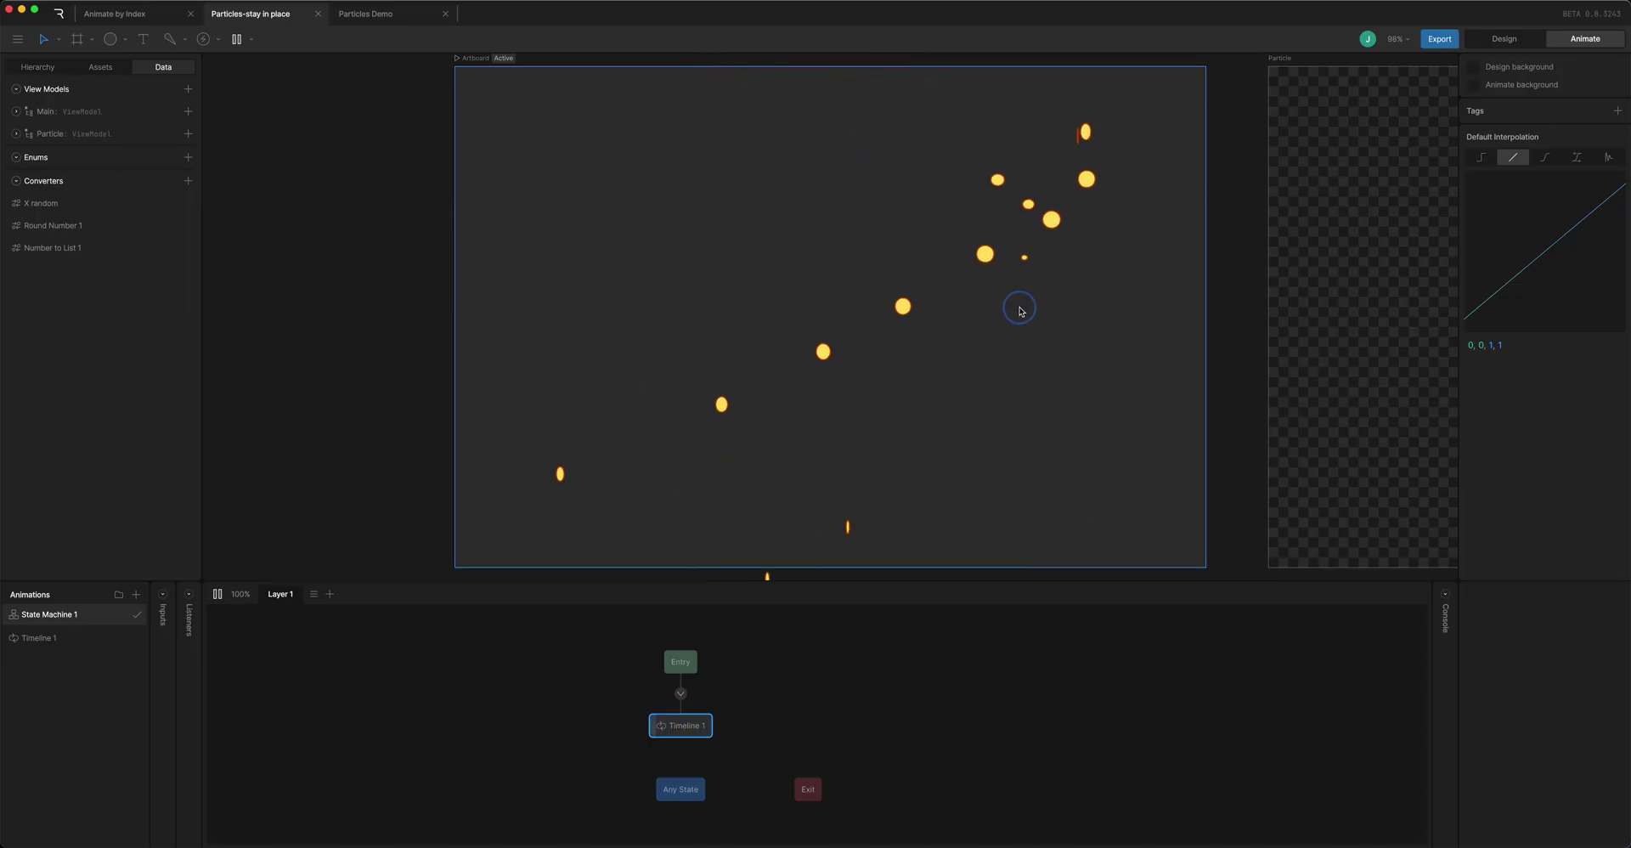
Open the Particles Demo file and bind its artboard to a new view model named Main
{"action": "left_click", "coordinate": [378, 18]}
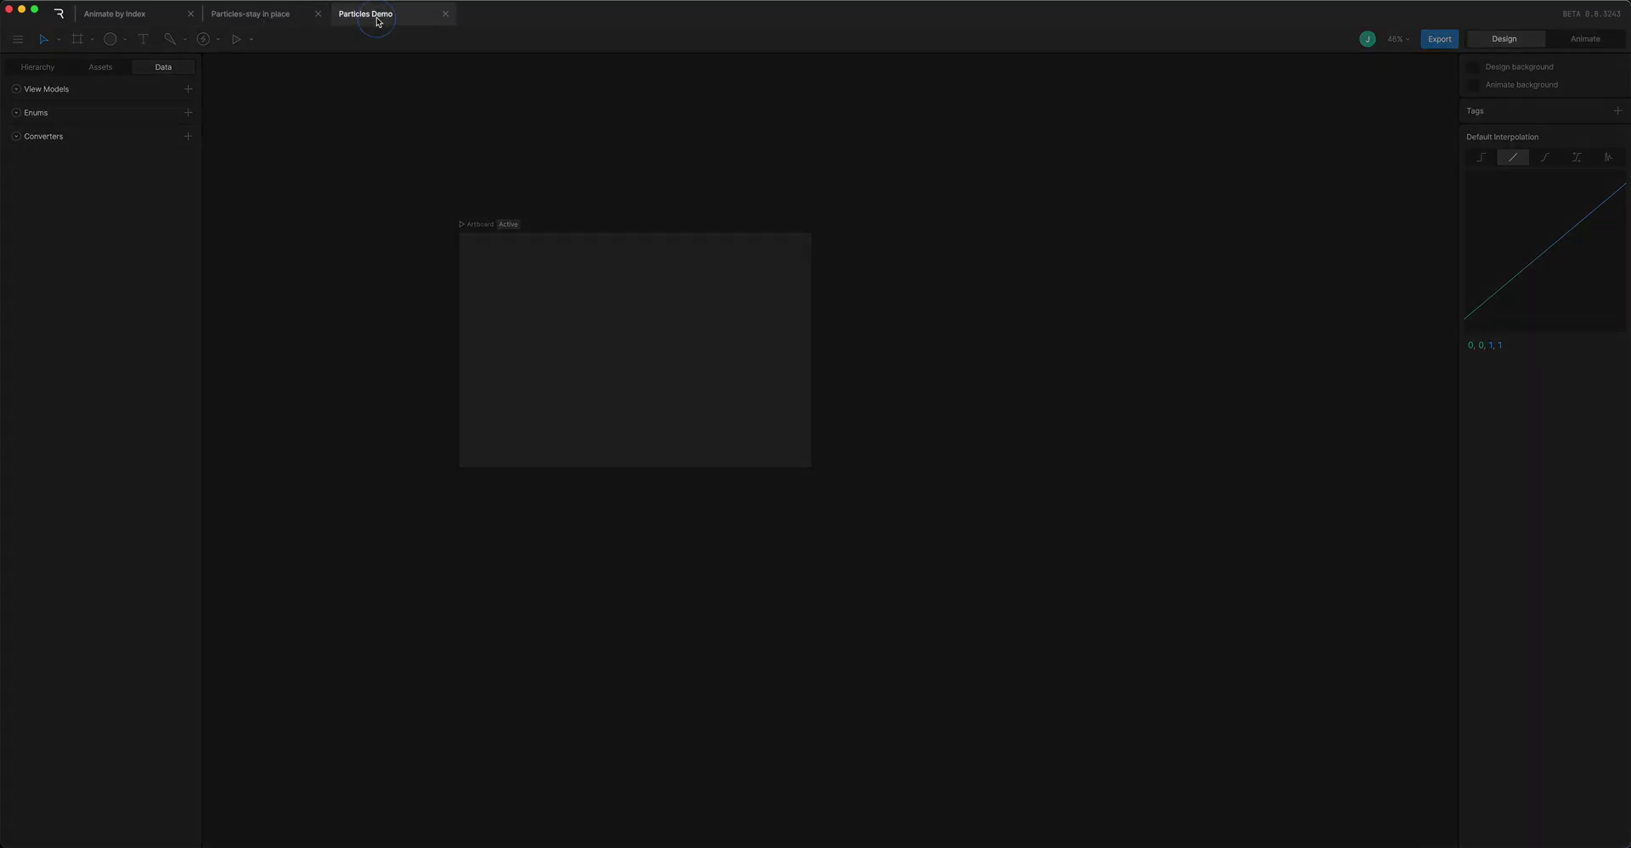
{"action": "left_click", "coordinate": [552, 263]}
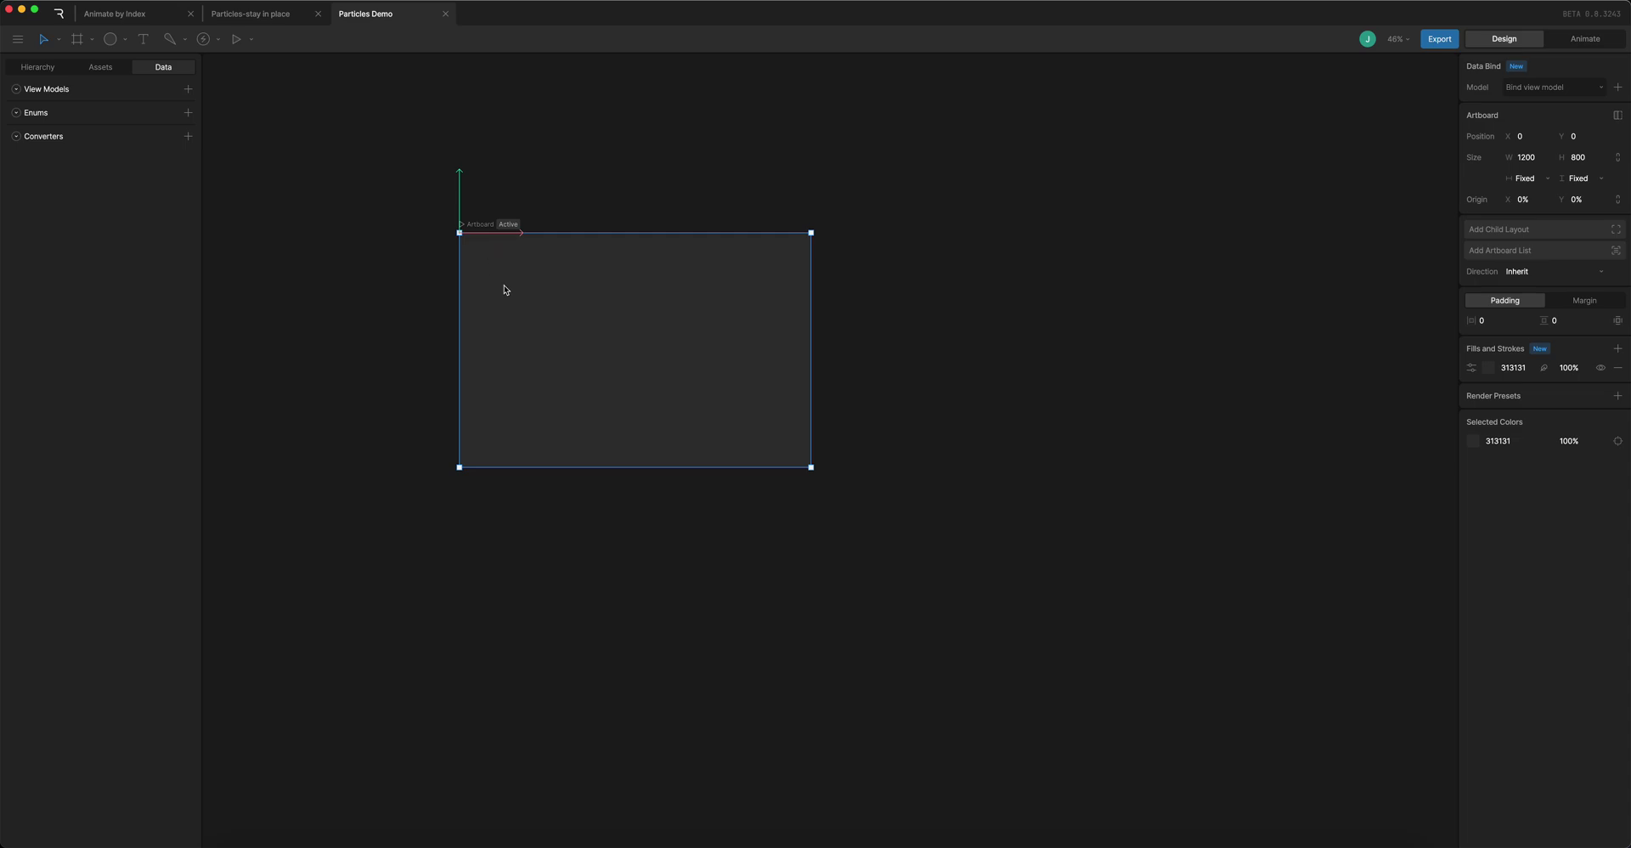
{"action": "scroll", "coordinate": [521, 299], "scroll_direction": "up", "scroll_amount": 4}
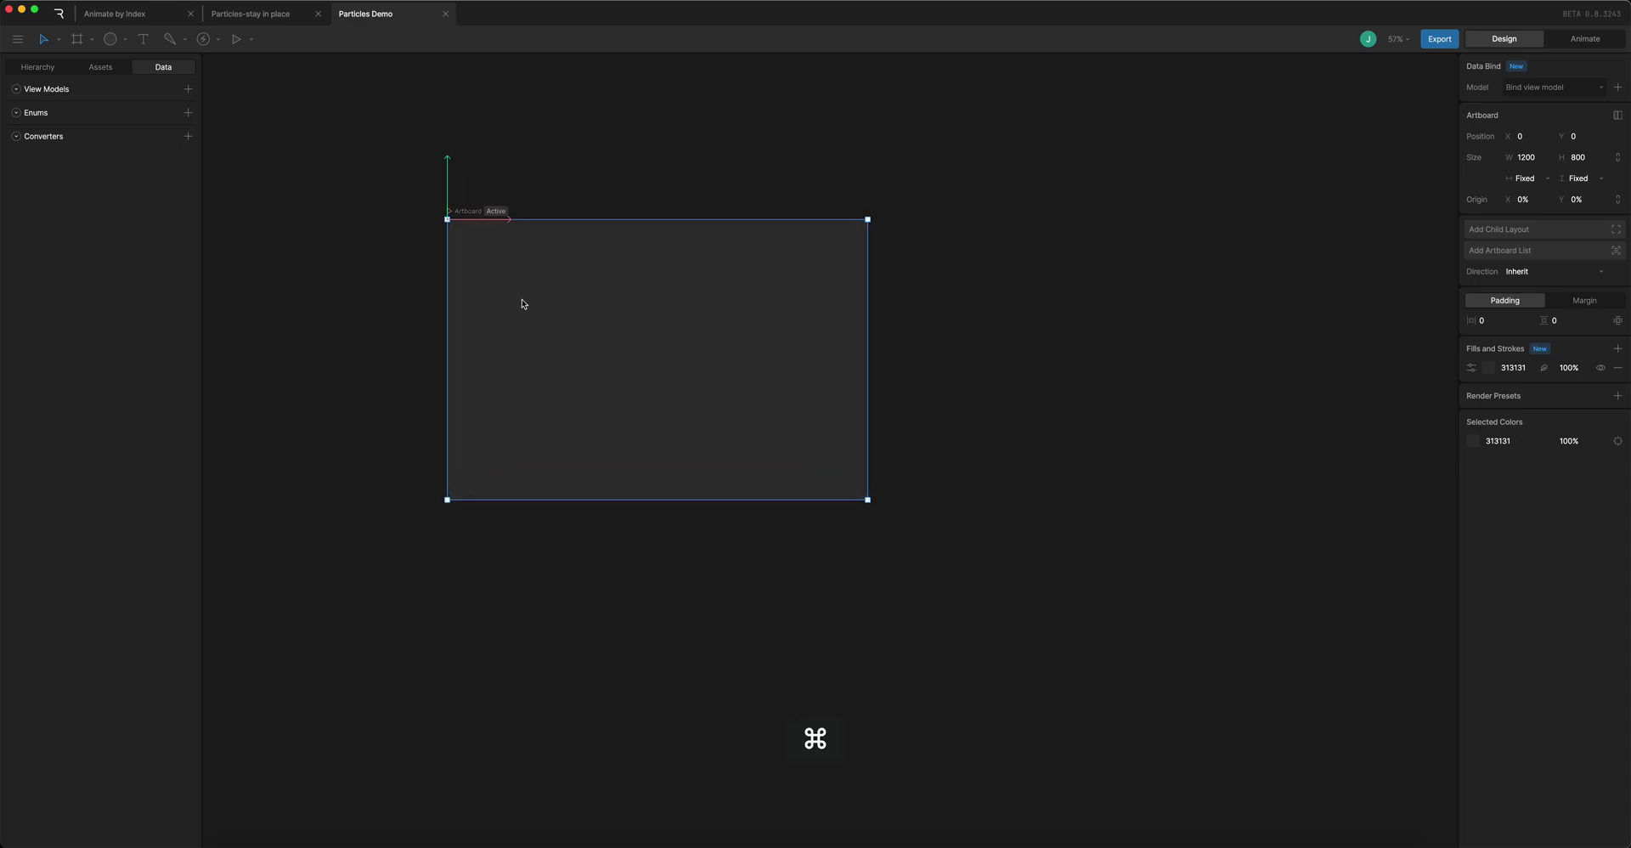
{"action": "left_click", "coordinate": [1618, 87]}
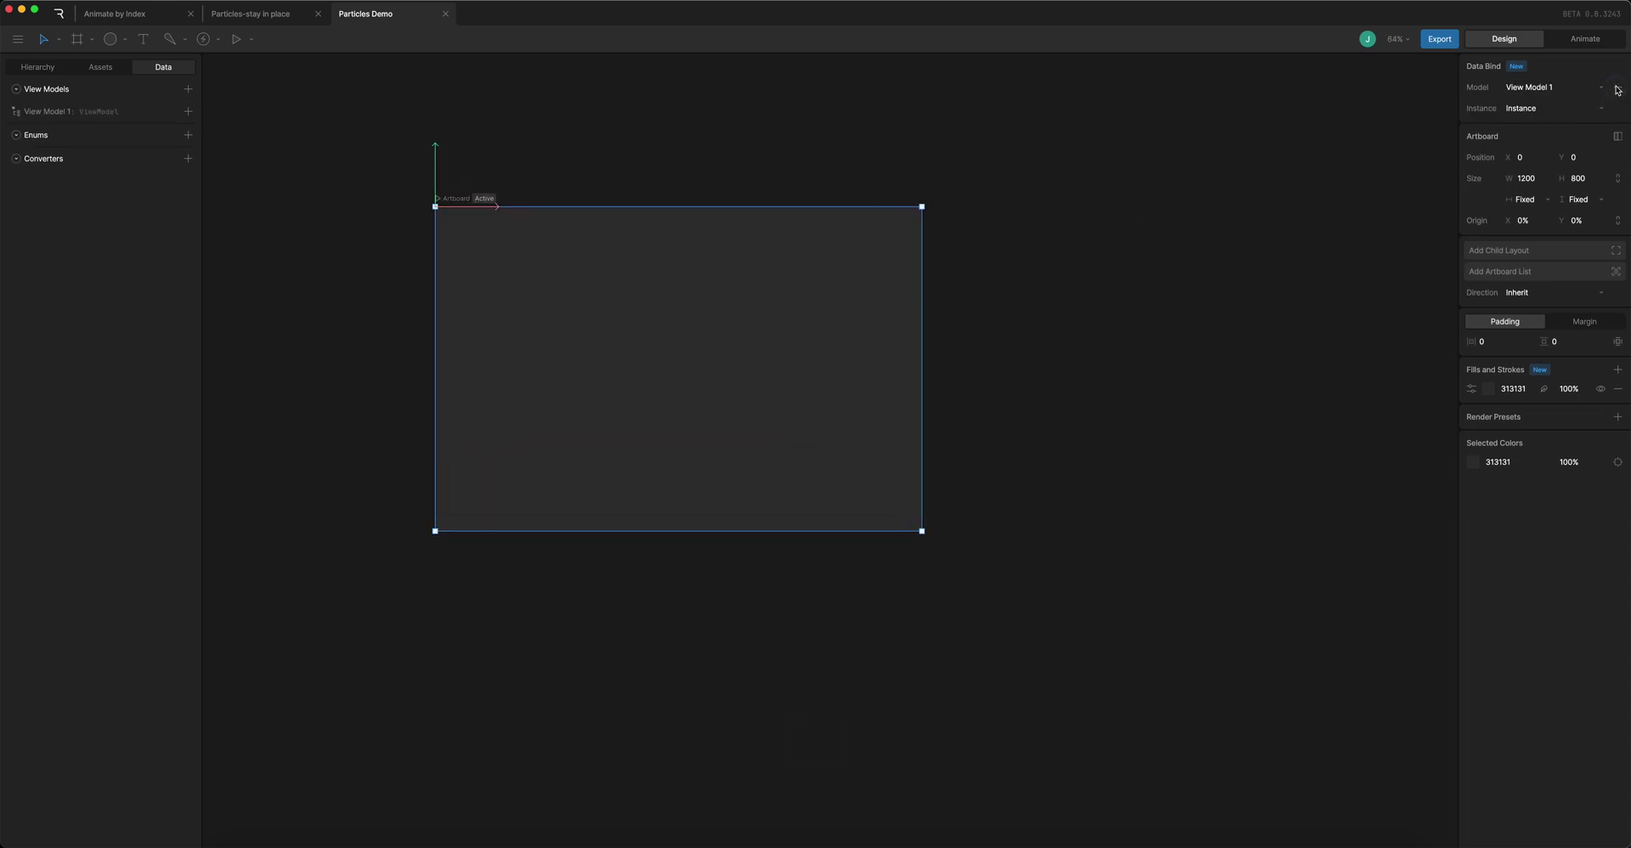
{"action": "double_click", "coordinate": [57, 111]}
{"action": "type", "text": "Main: ViewModel"}
{"action": "key", "text": "Return"}
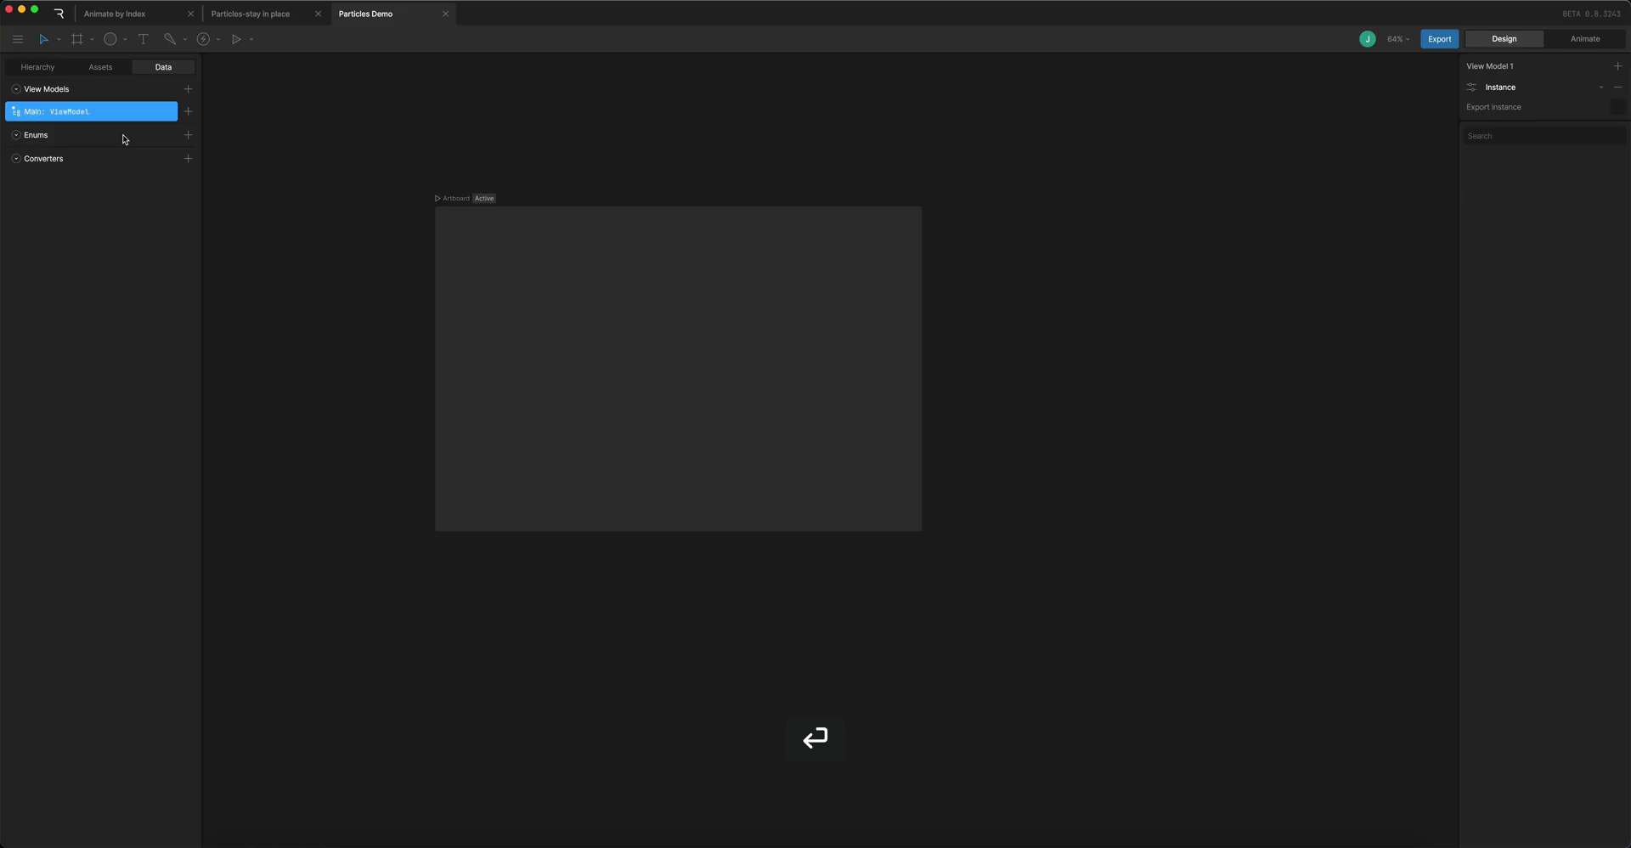
Create a small artboard about 159 by 123 beside the main artboard and name it Part
{"action": "key", "text": "a"}
{"action": "left_click_drag", "start_coordinate": [1012, 297], "coordinate": [1076, 345]}
{"action": "double_click", "coordinate": [1025, 289]}
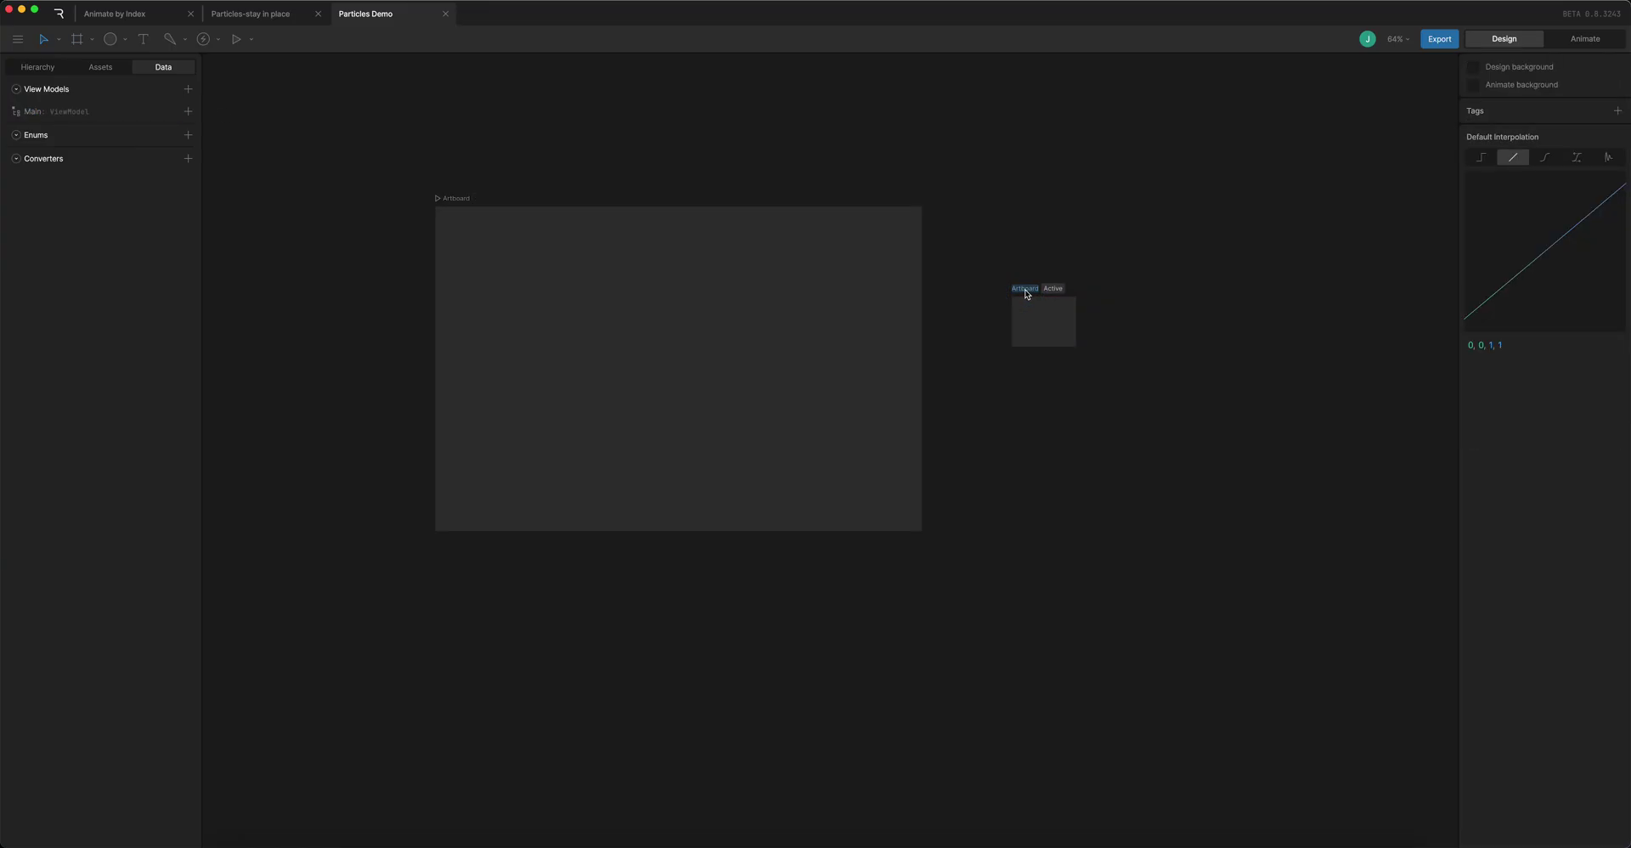
{"action": "type", "text": "Part"}
{"action": "key", "text": "Return"}
Bind the Part artboard to a new view model and rename that view model Part
{"action": "left_click", "coordinate": [1020, 293]}
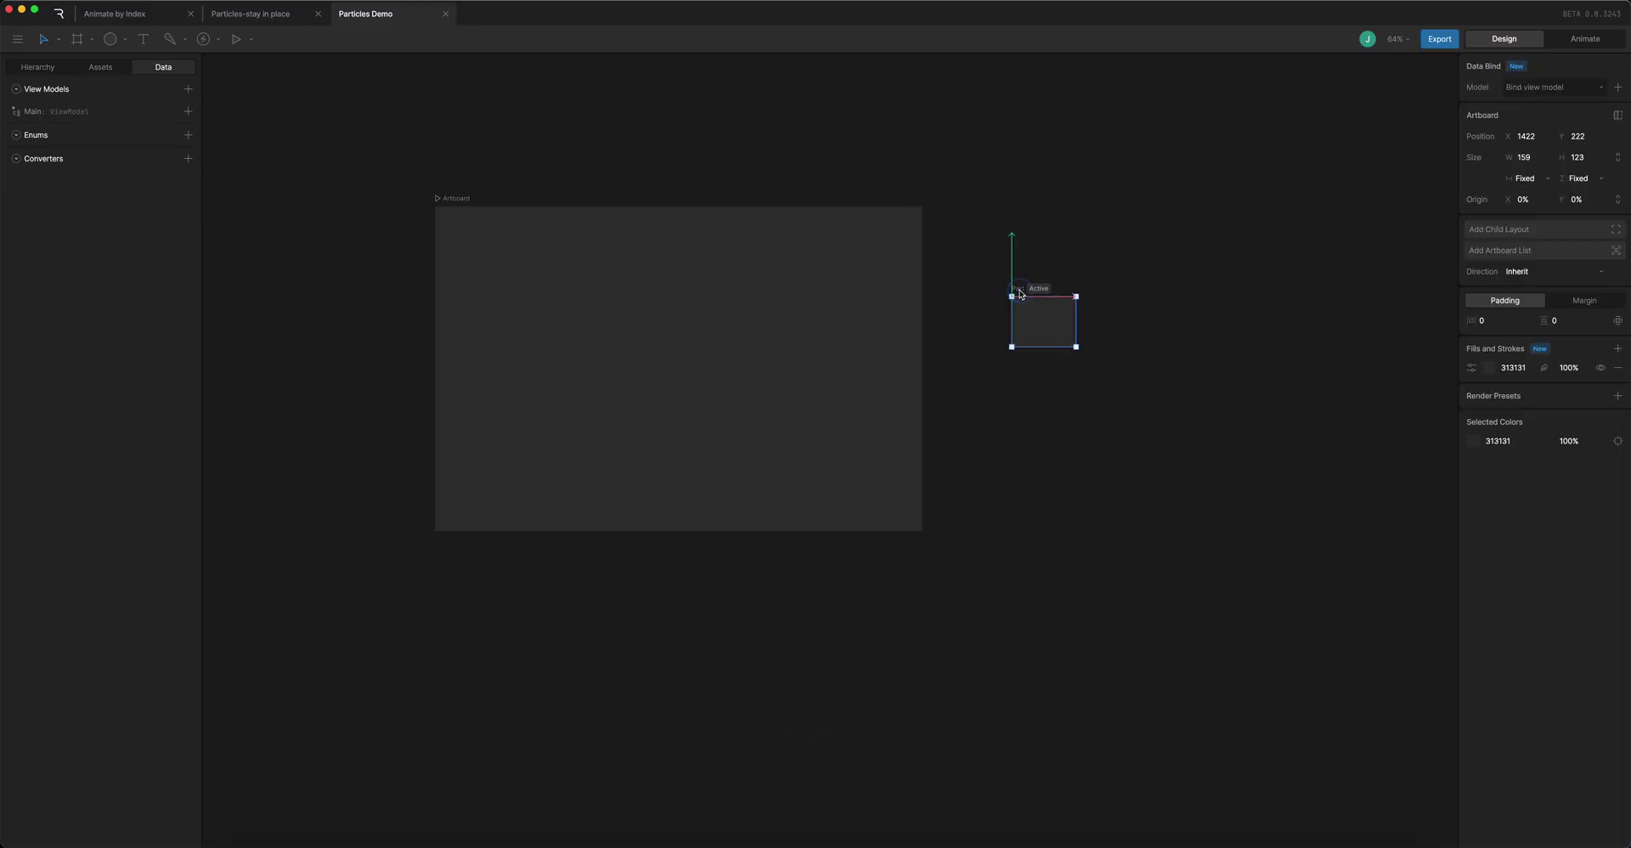
{"action": "left_click", "coordinate": [1617, 86]}
{"action": "left_click", "coordinate": [64, 116]}
{"action": "double_click", "coordinate": [64, 114]}
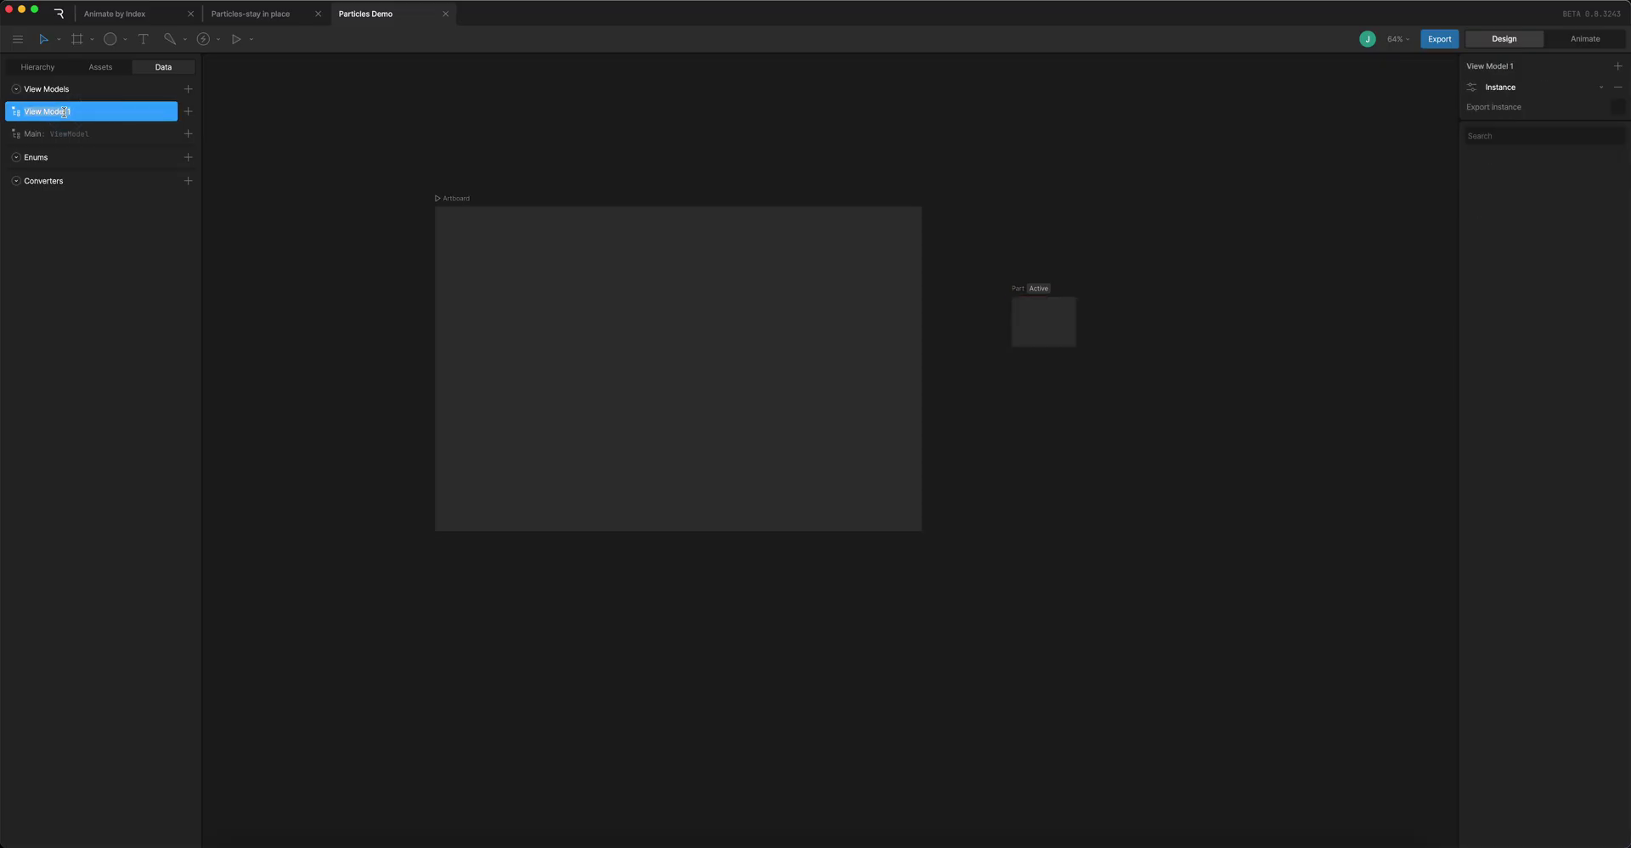
{"action": "type", "text": "Part"}
{"action": "key", "text": "Return"}
Draw a circle about 65 by 65 in the upper part of the Part artboard
{"action": "left_click", "coordinate": [1028, 289]}
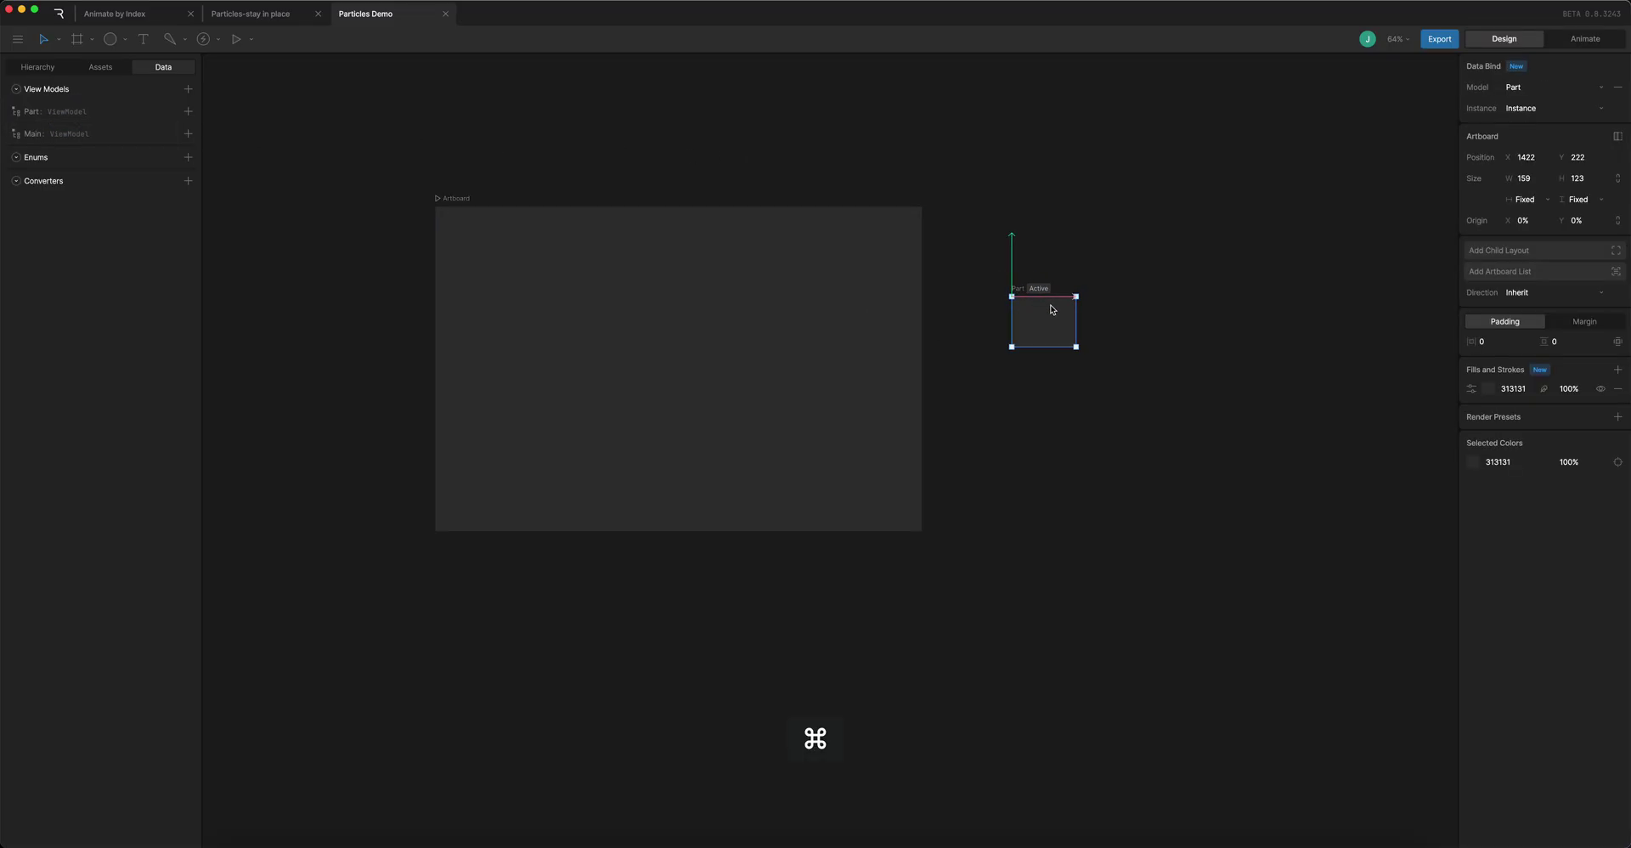
{"action": "scroll", "coordinate": [1052, 310], "scroll_direction": "up", "scroll_amount": 5}
{"action": "scroll", "coordinate": [920, 325], "scroll_direction": "right", "scroll_amount": 2}
{"action": "scroll", "coordinate": [930, 328], "scroll_direction": "up", "scroll_amount": 4}
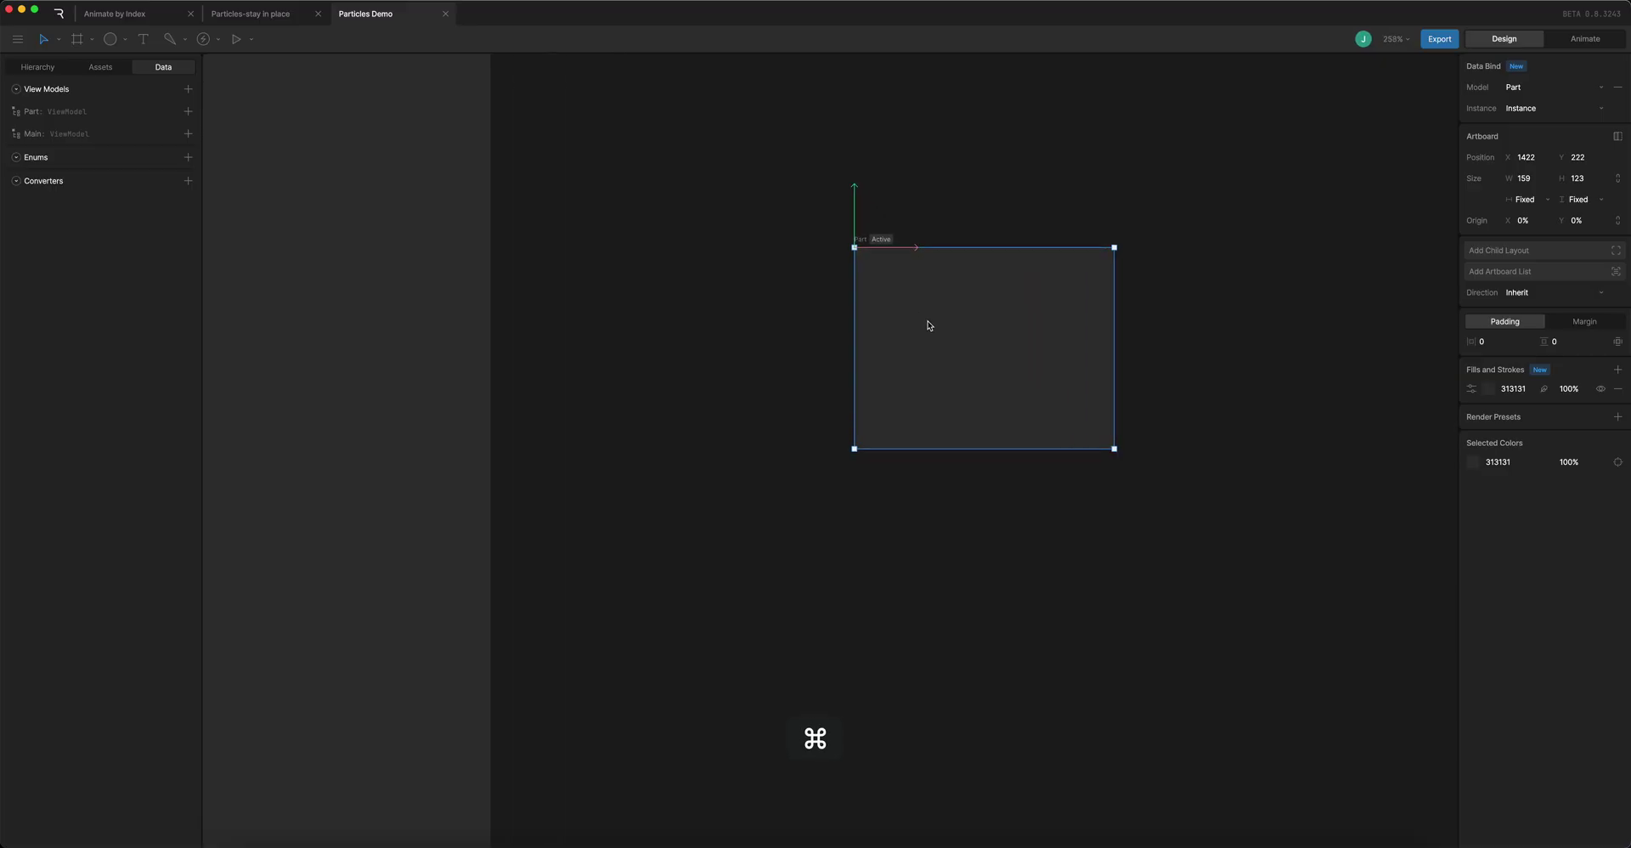
{"action": "scroll", "coordinate": [892, 307], "scroll_direction": "right", "scroll_amount": 2}
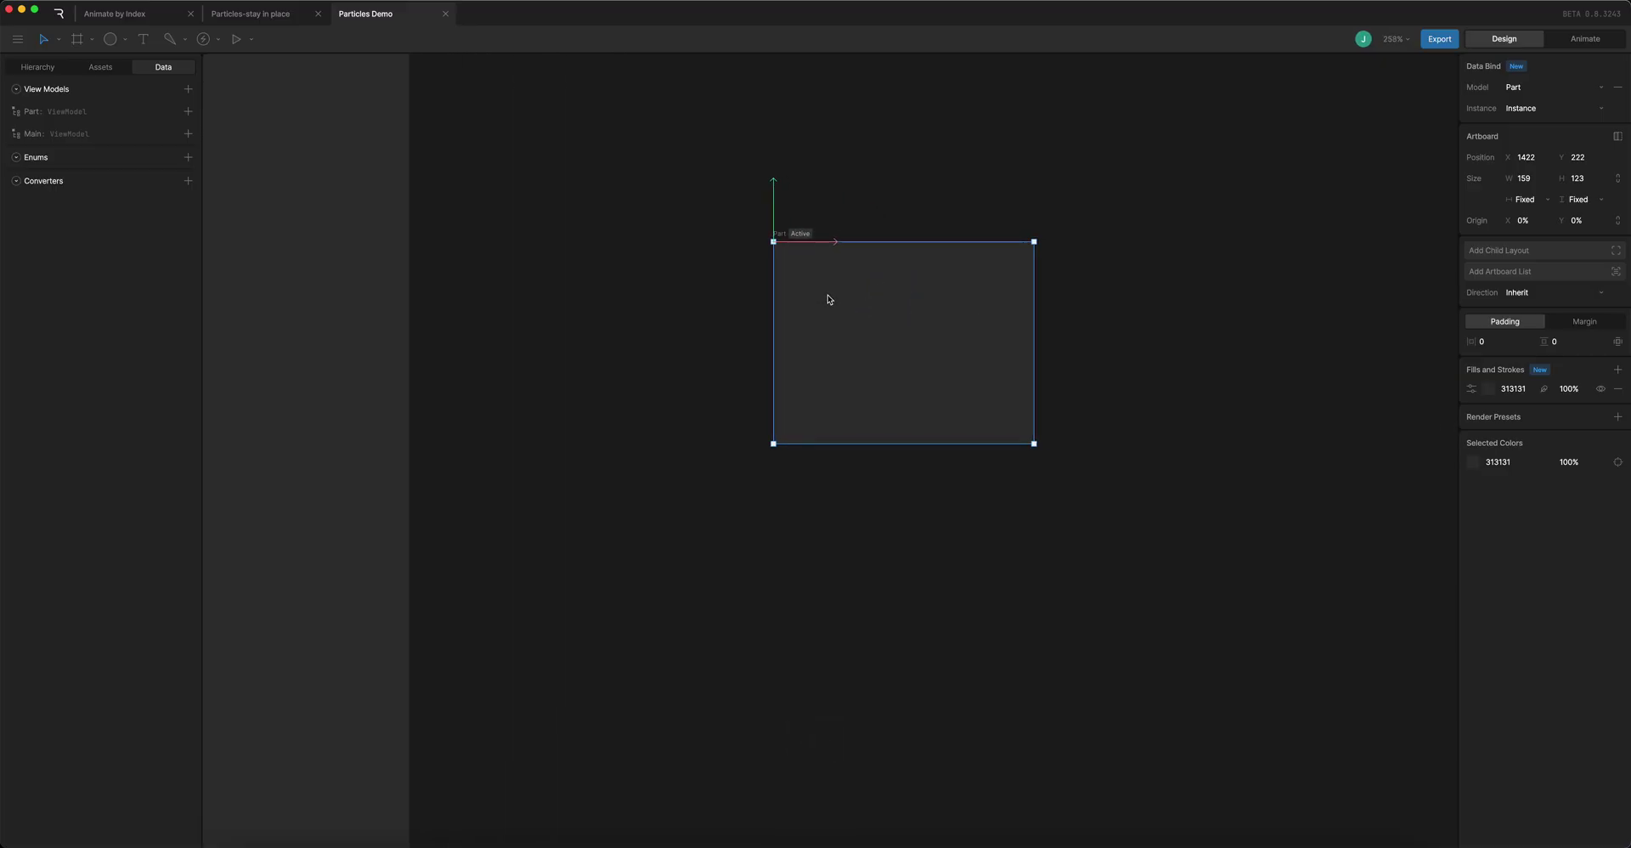
{"action": "key", "text": "o"}
{"action": "left_click_drag", "start_coordinate": [872, 311], "coordinate": [927, 364]}
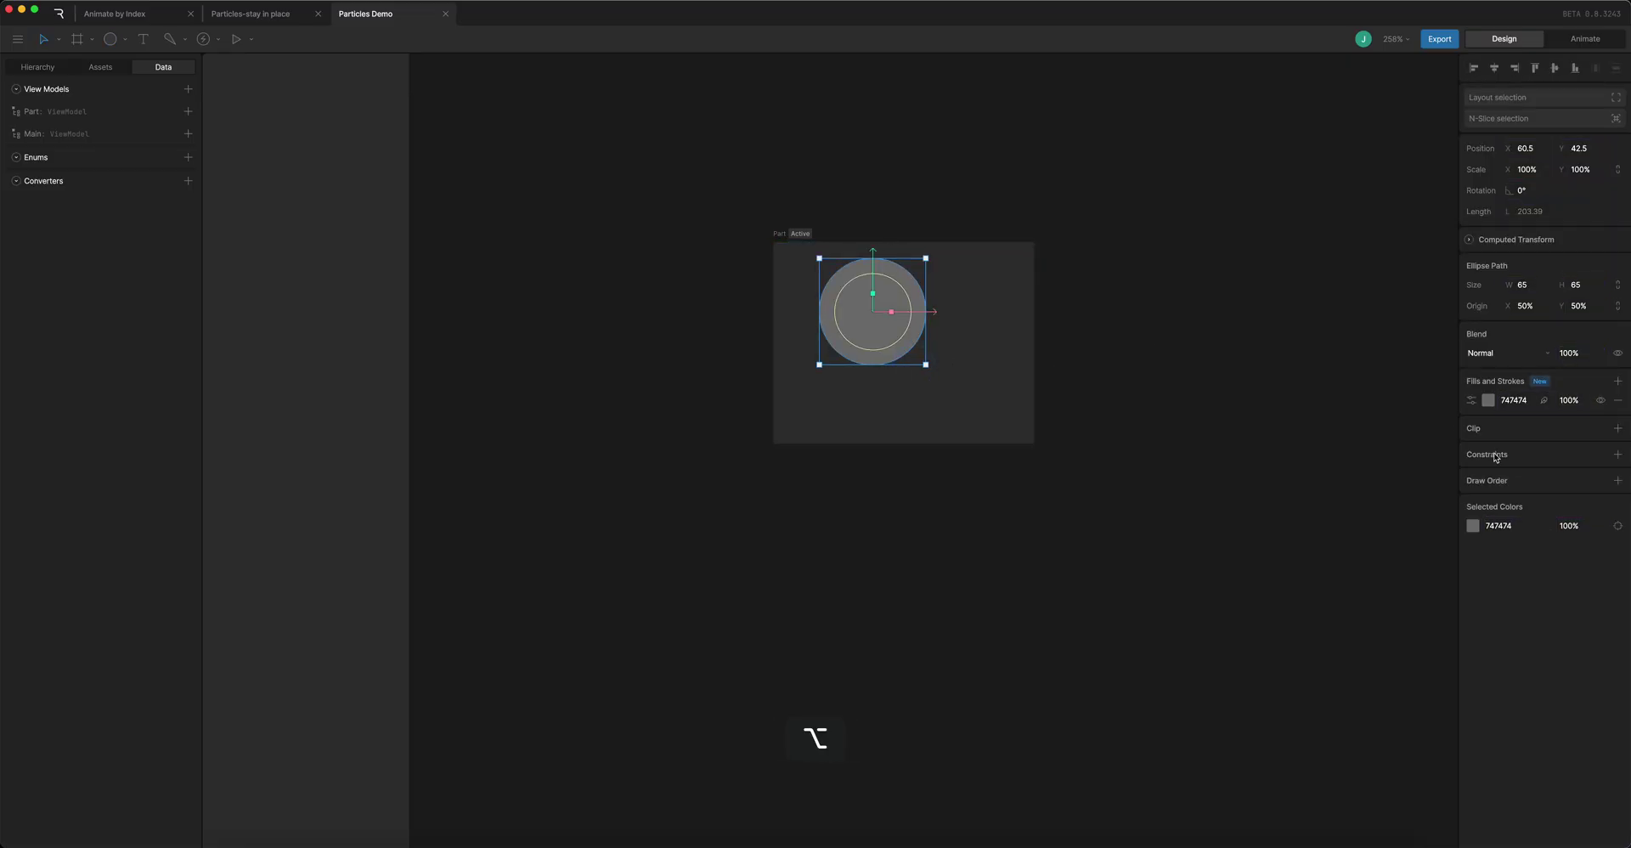
Change the circle's fill to a solid bright green, 3FFFBB
{"action": "left_click", "coordinate": [1488, 401]}
{"action": "left_click", "coordinate": [1391, 526]}
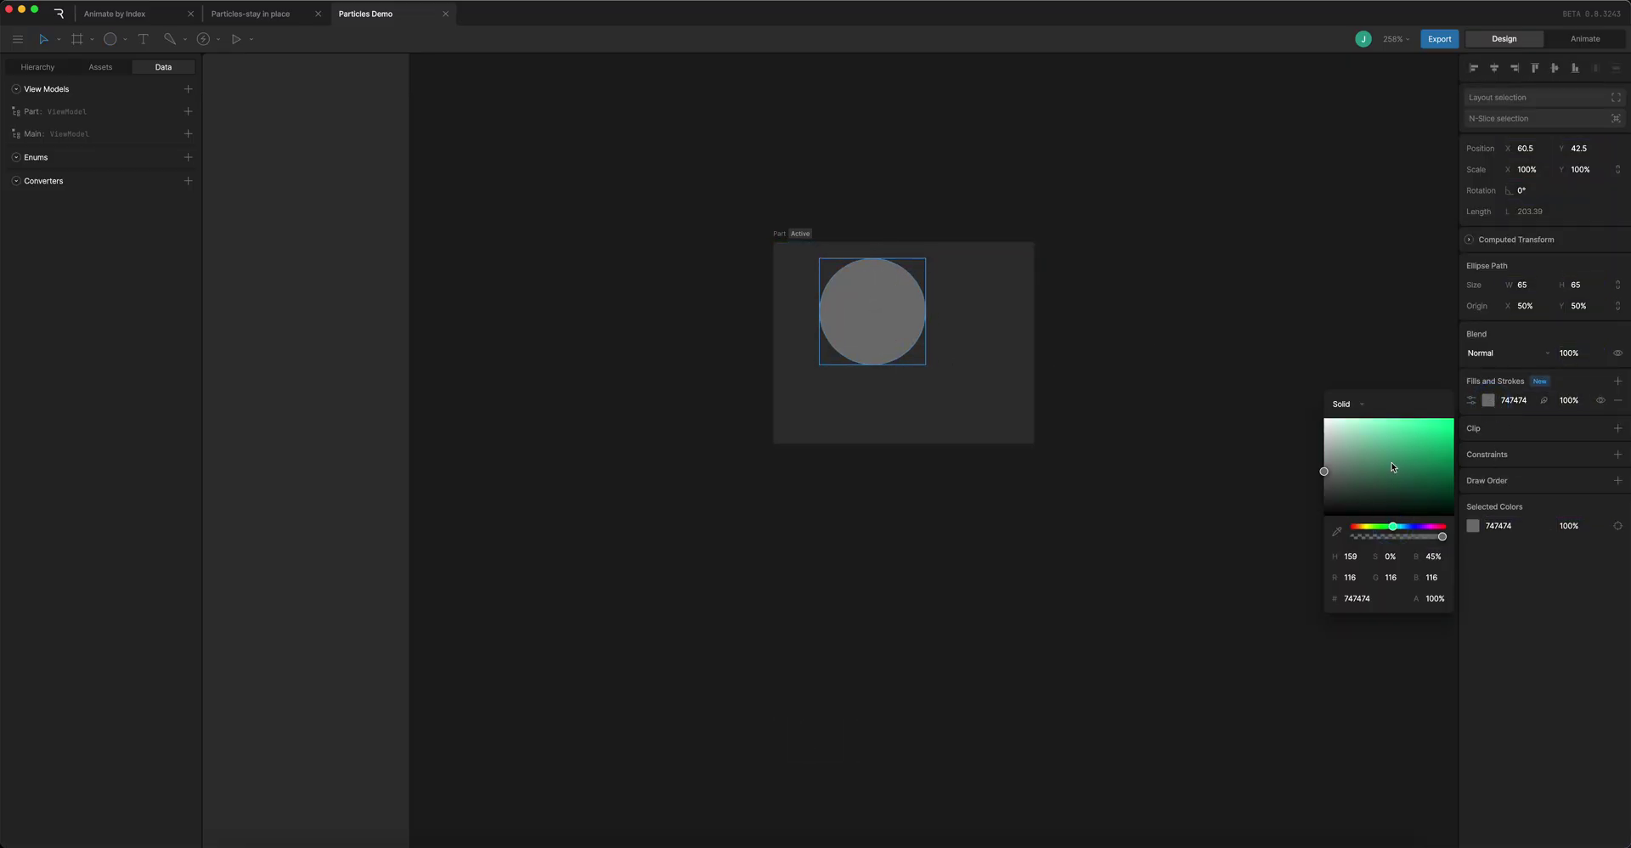
{"action": "left_click_drag", "start_coordinate": [1391, 462], "coordinate": [1422, 414]}
Group the circle and set the group's style to Target
{"action": "left_click", "coordinate": [852, 318]}
{"action": "key", "text": "super+g"}
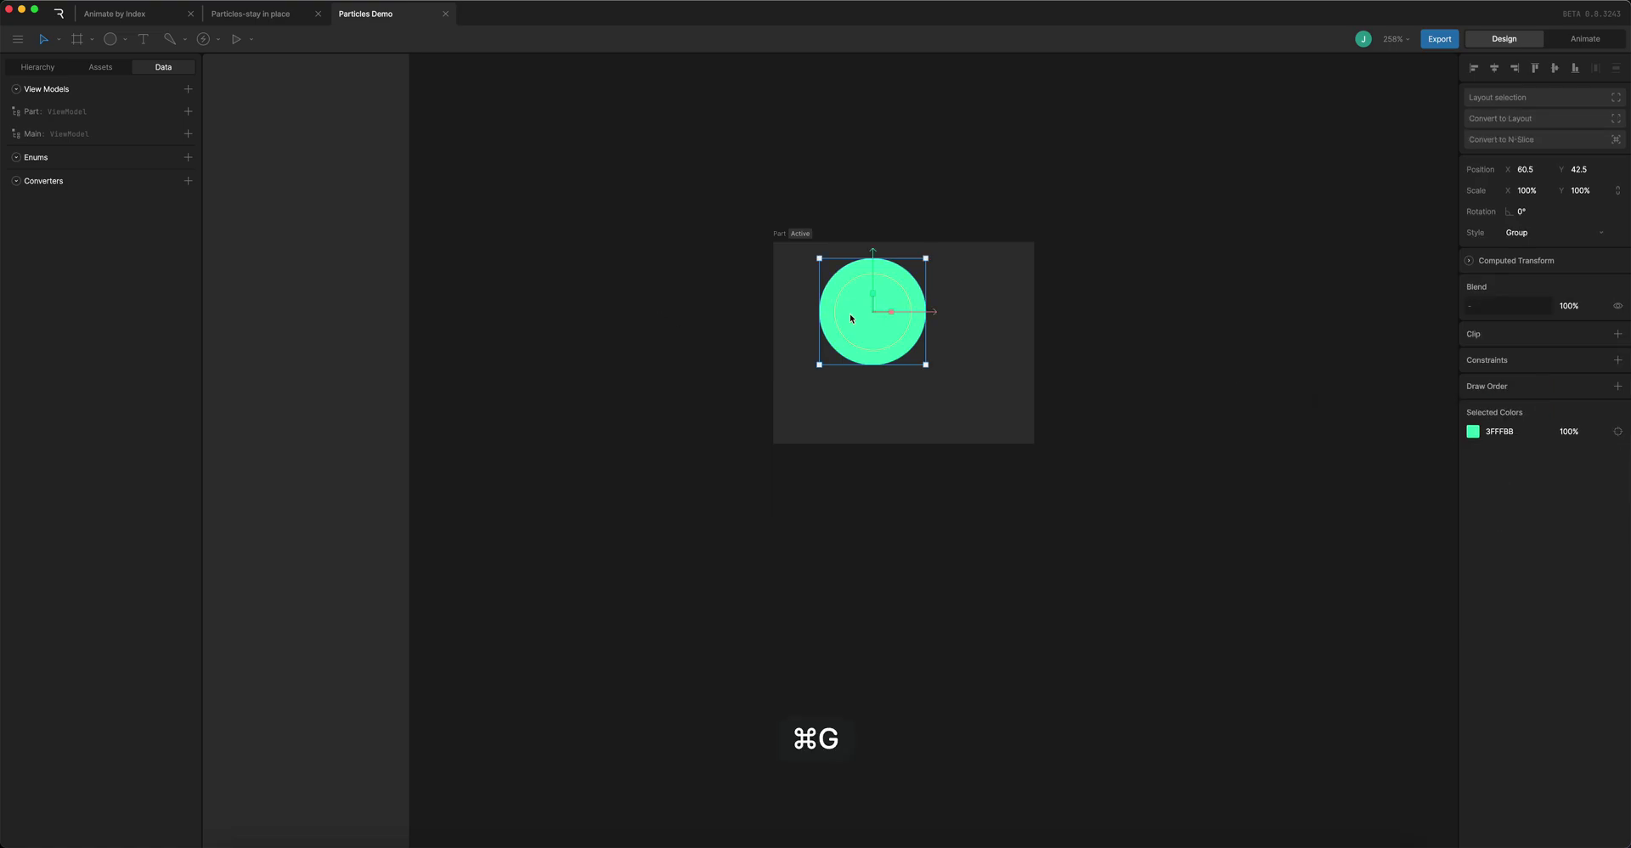
{"action": "left_click", "coordinate": [38, 68]}
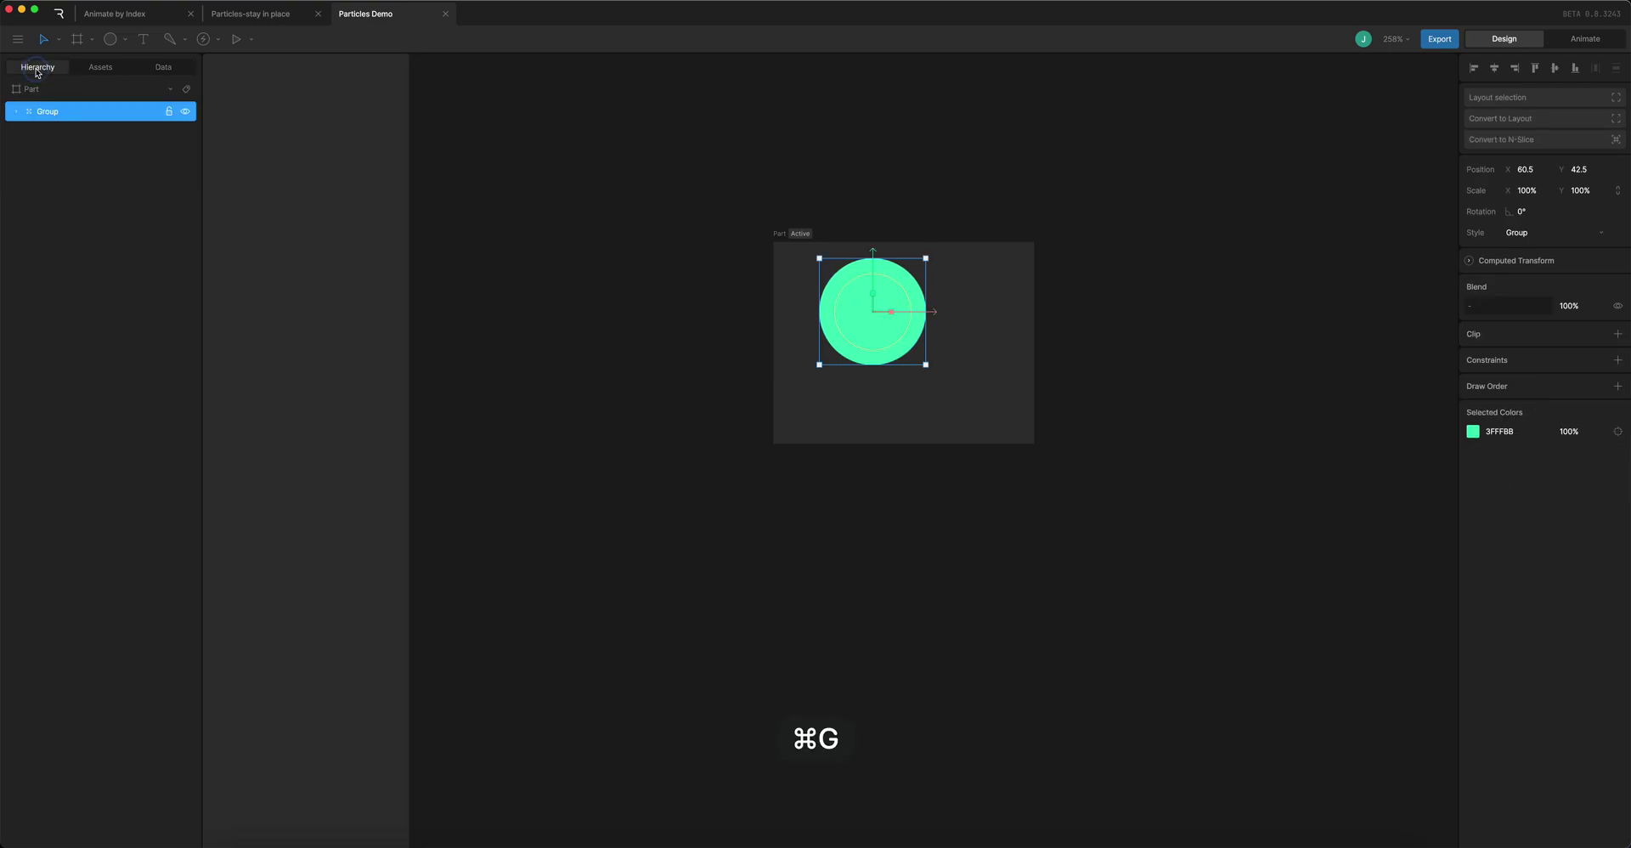
{"action": "left_click", "coordinate": [16, 112]}
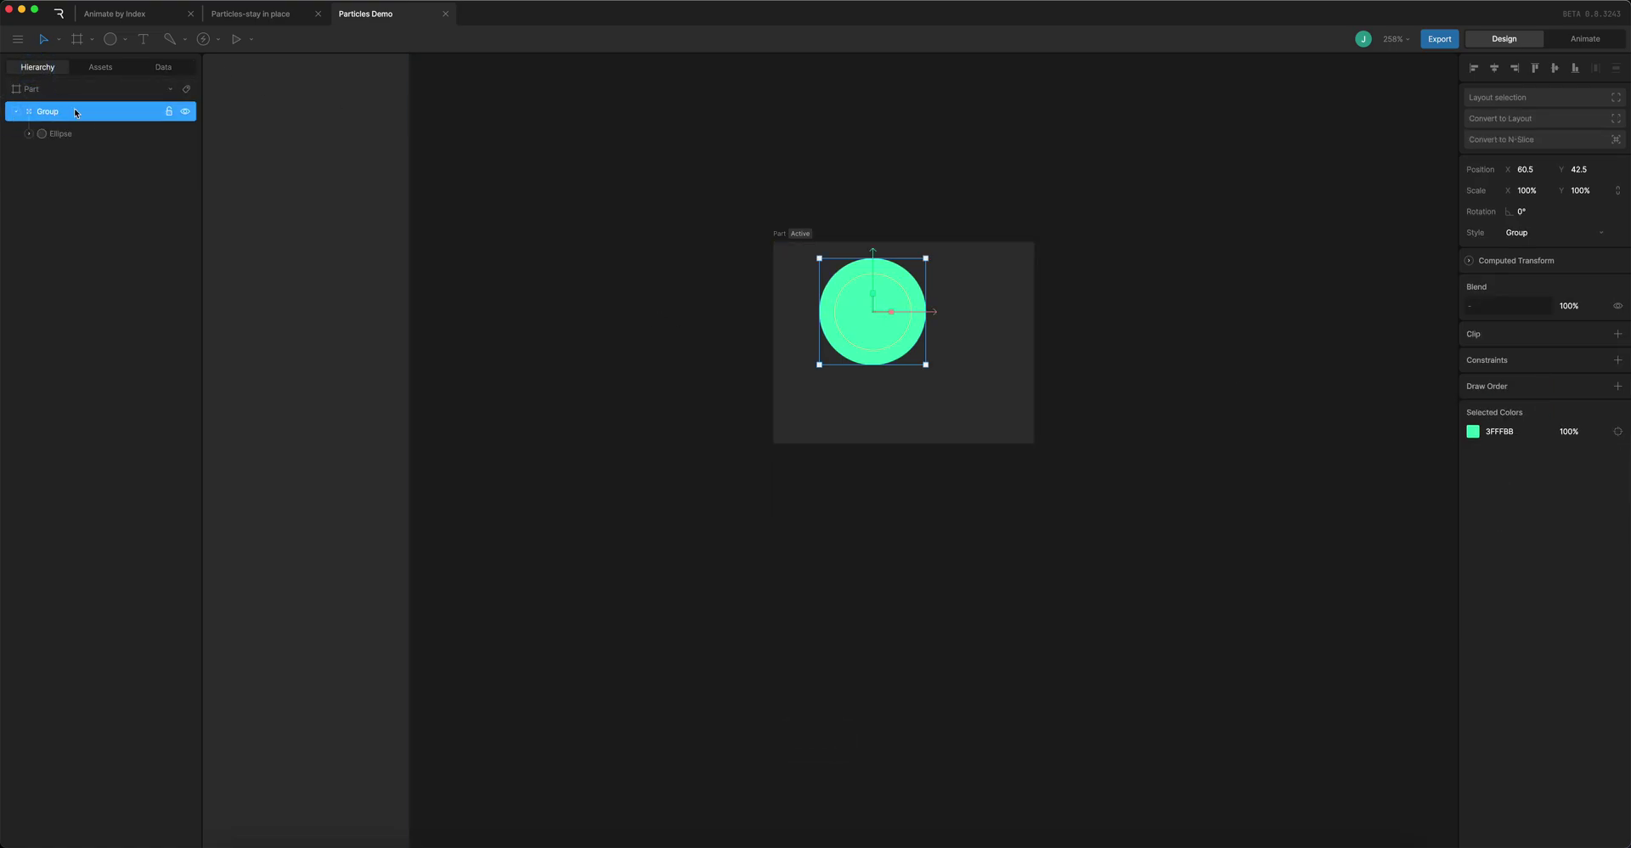
{"action": "left_click", "coordinate": [1535, 242]}
{"action": "left_click", "coordinate": [1531, 250]}
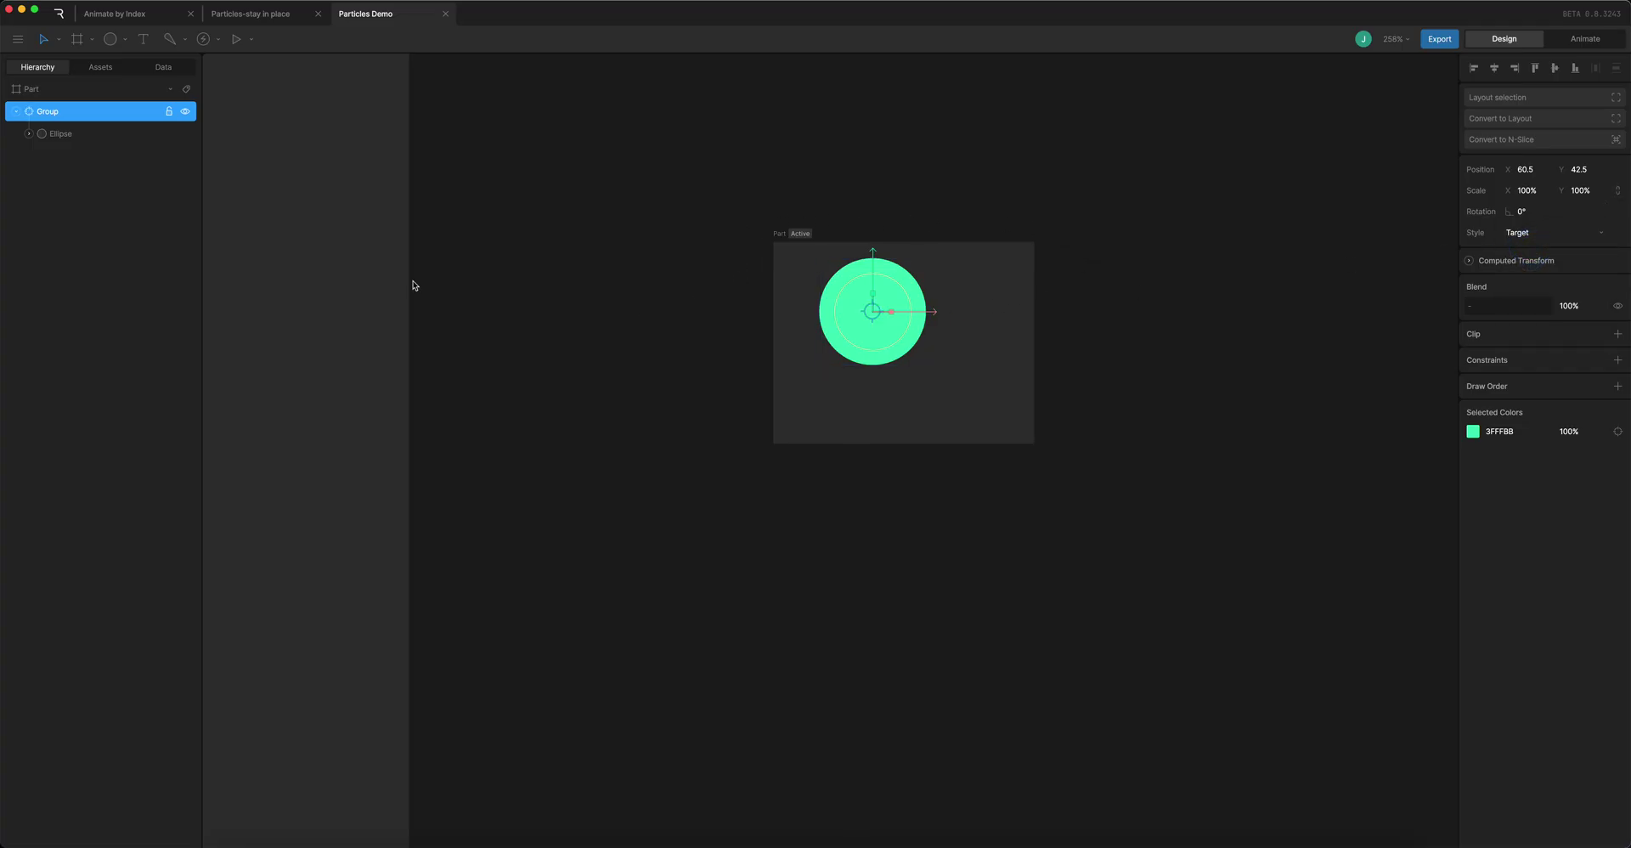
Hide the Part artboard's fill and set the artboard's width and height to 0
{"action": "left_click", "coordinate": [874, 249]}
{"action": "left_click", "coordinate": [1600, 388]}
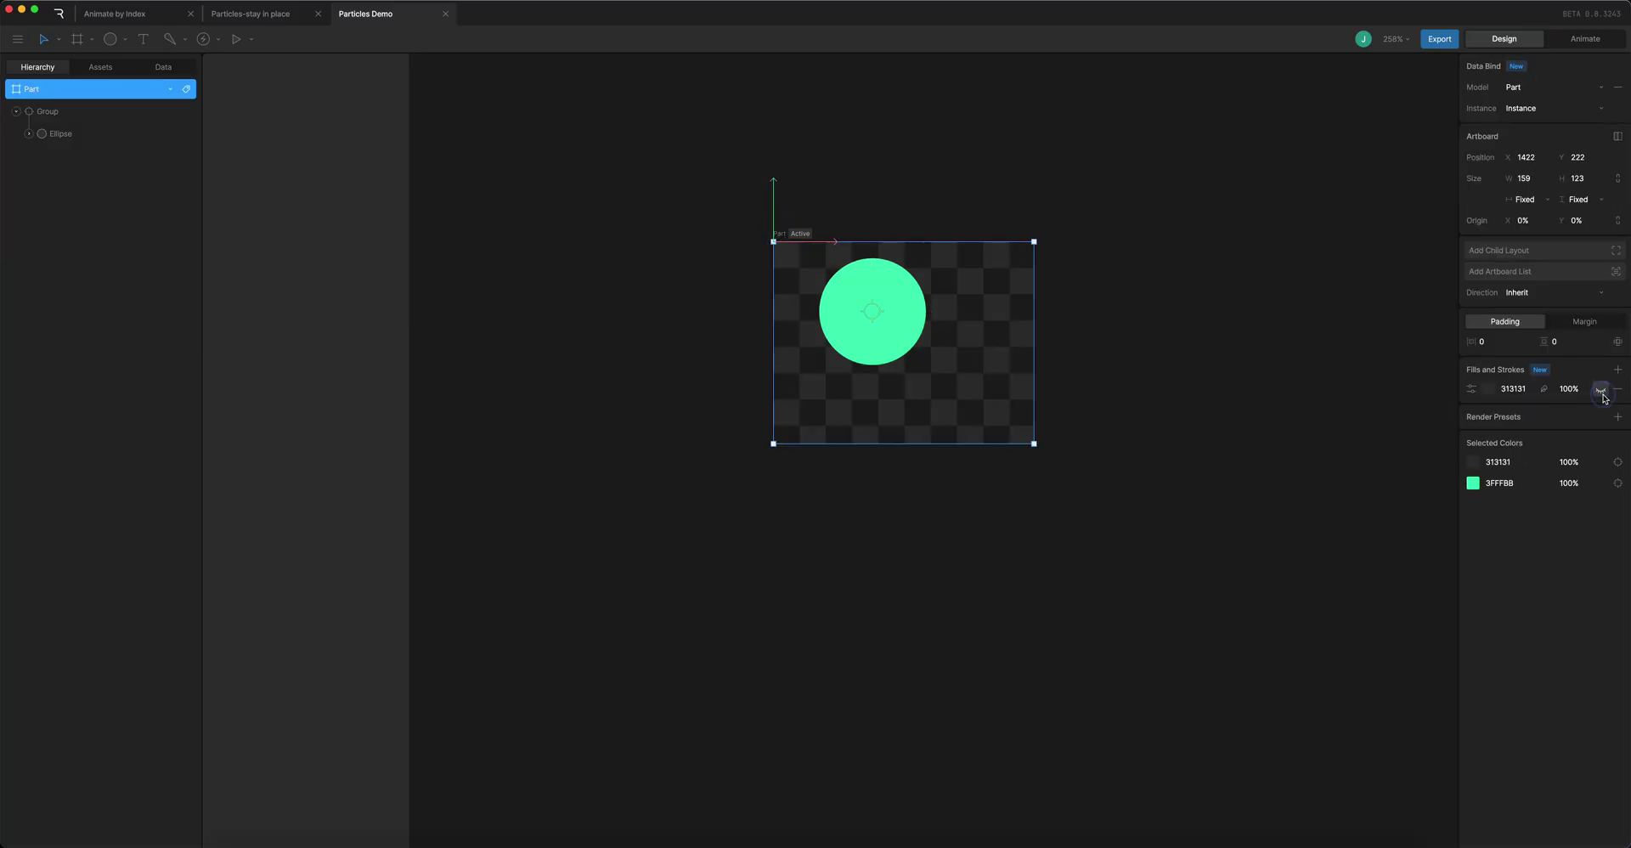
{"action": "left_click", "coordinate": [1525, 177]}
{"action": "type", "text": "0"}
{"action": "key", "text": "Tab"}
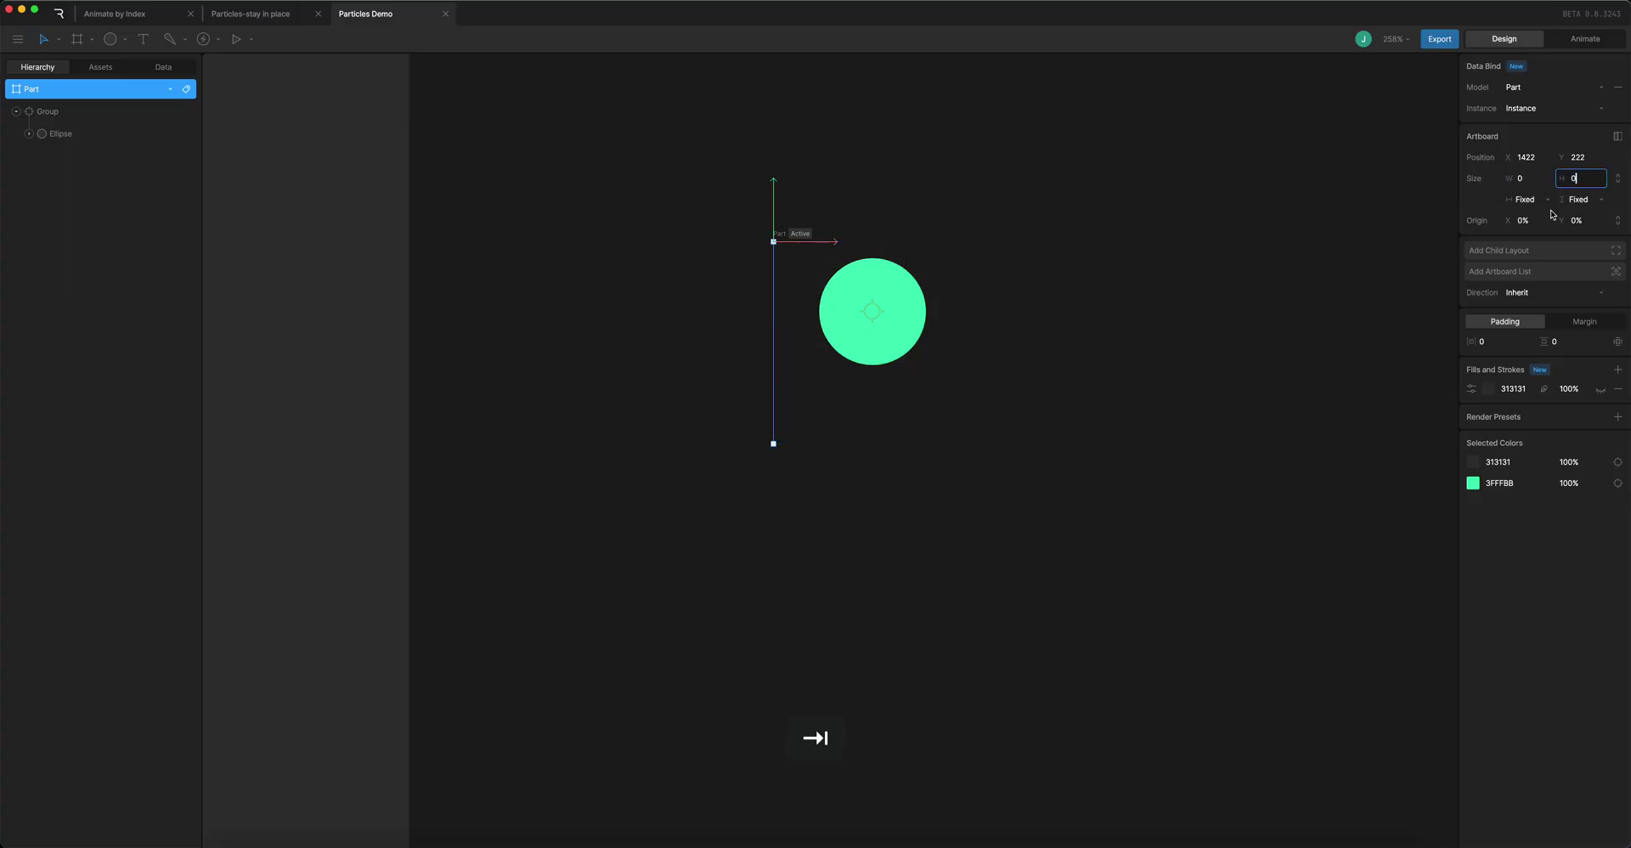
{"action": "type", "text": "0"}
{"action": "key", "text": "Tab"}
Set the circle group's X and Y position to 0 so it sits on the artboard origin
{"action": "left_click", "coordinate": [56, 111]}
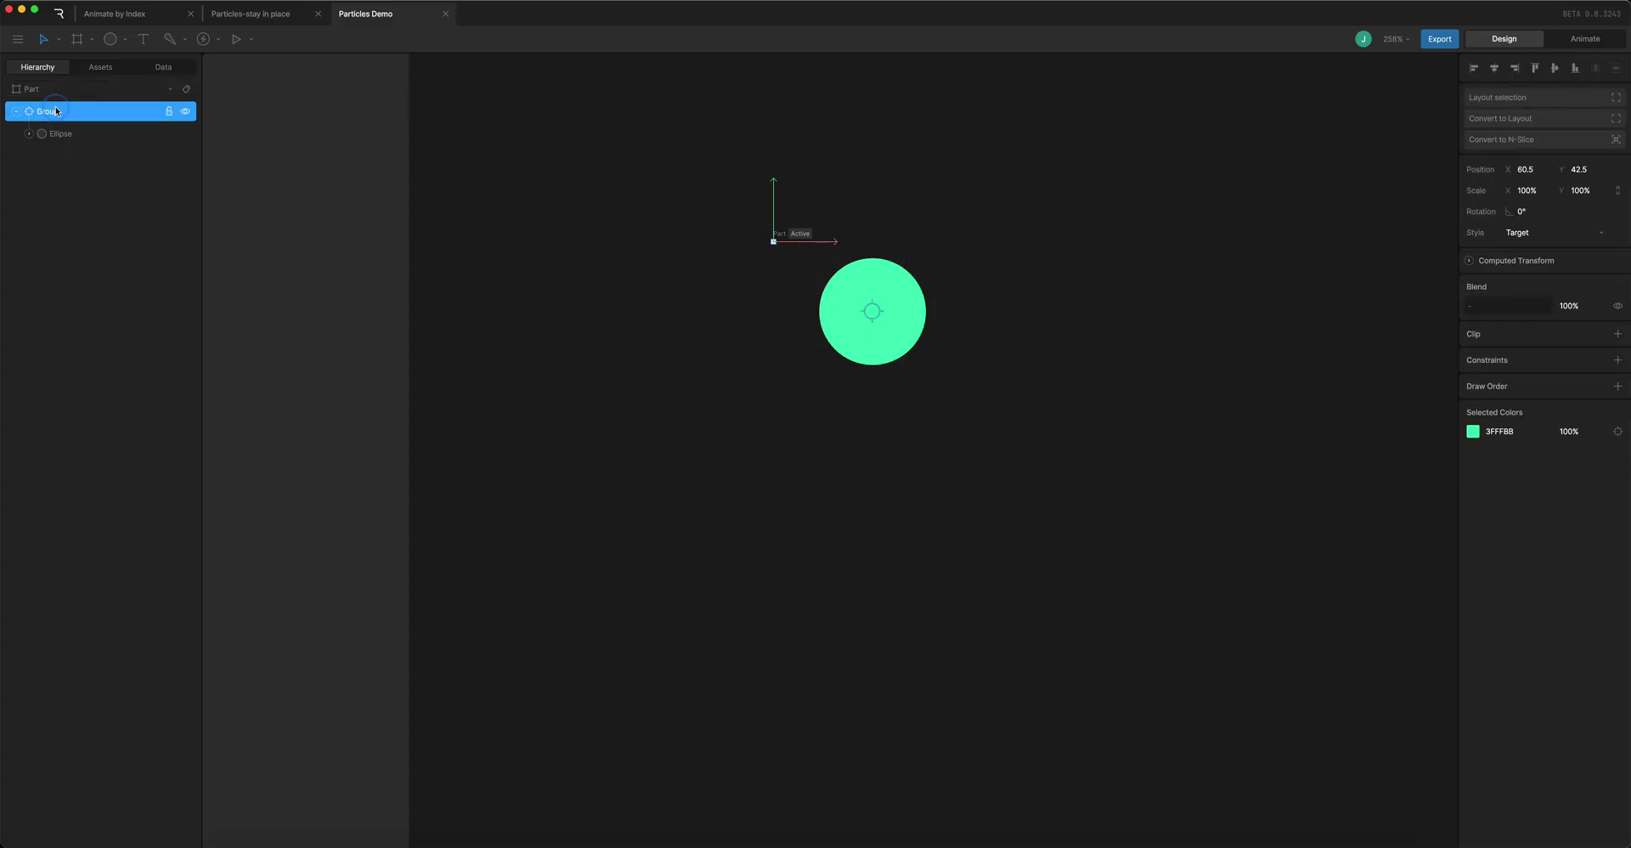
{"action": "left_click", "coordinate": [1527, 169]}
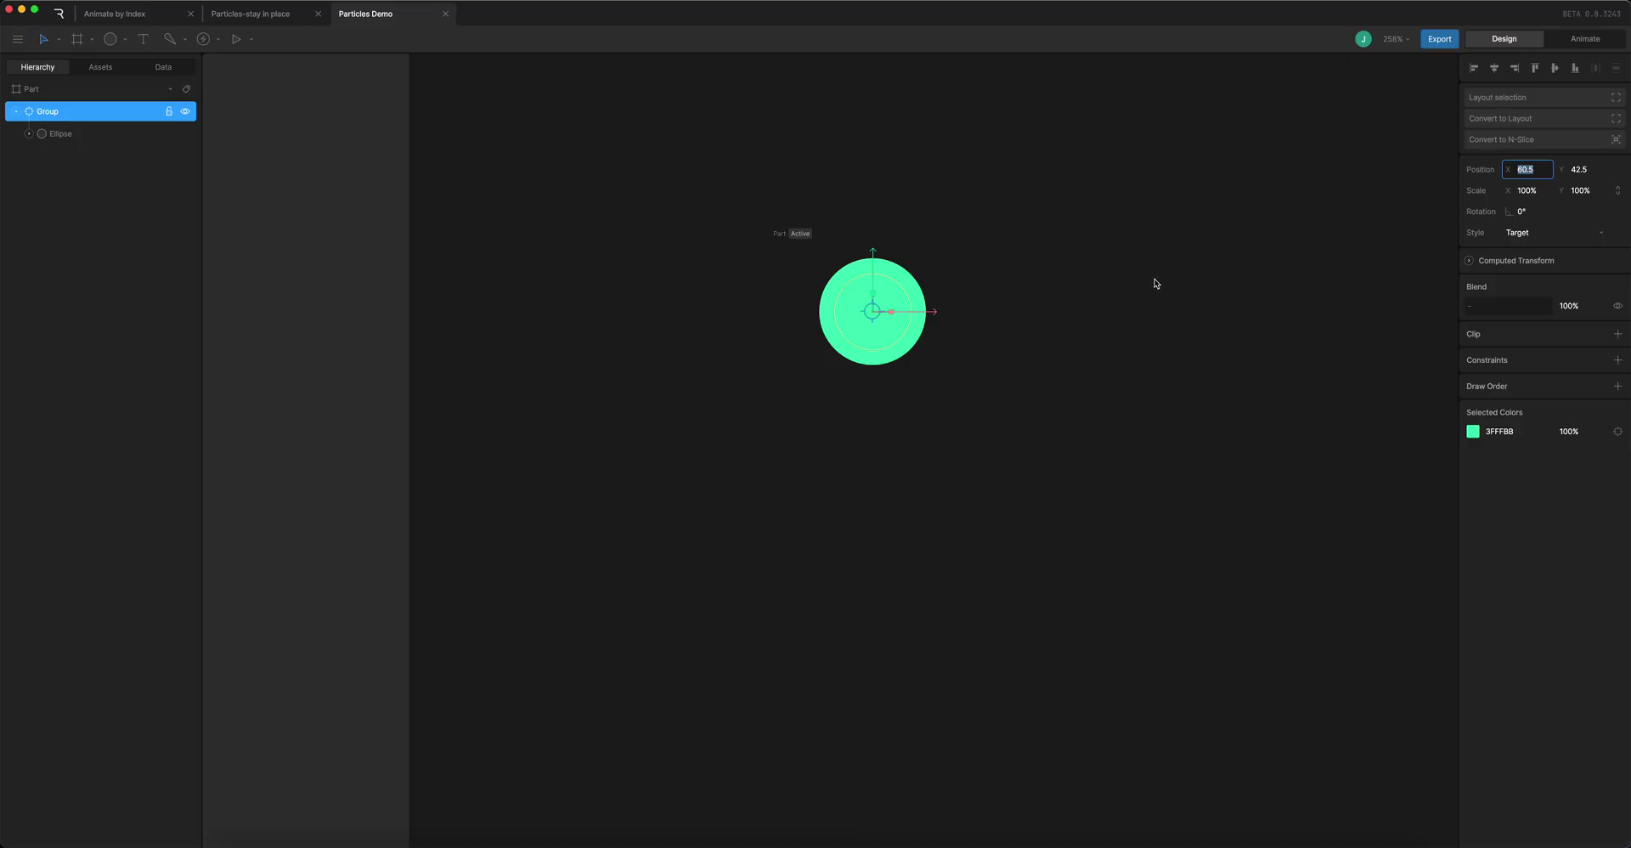
{"action": "type", "text": "0"}
{"action": "key", "text": "Tab"}
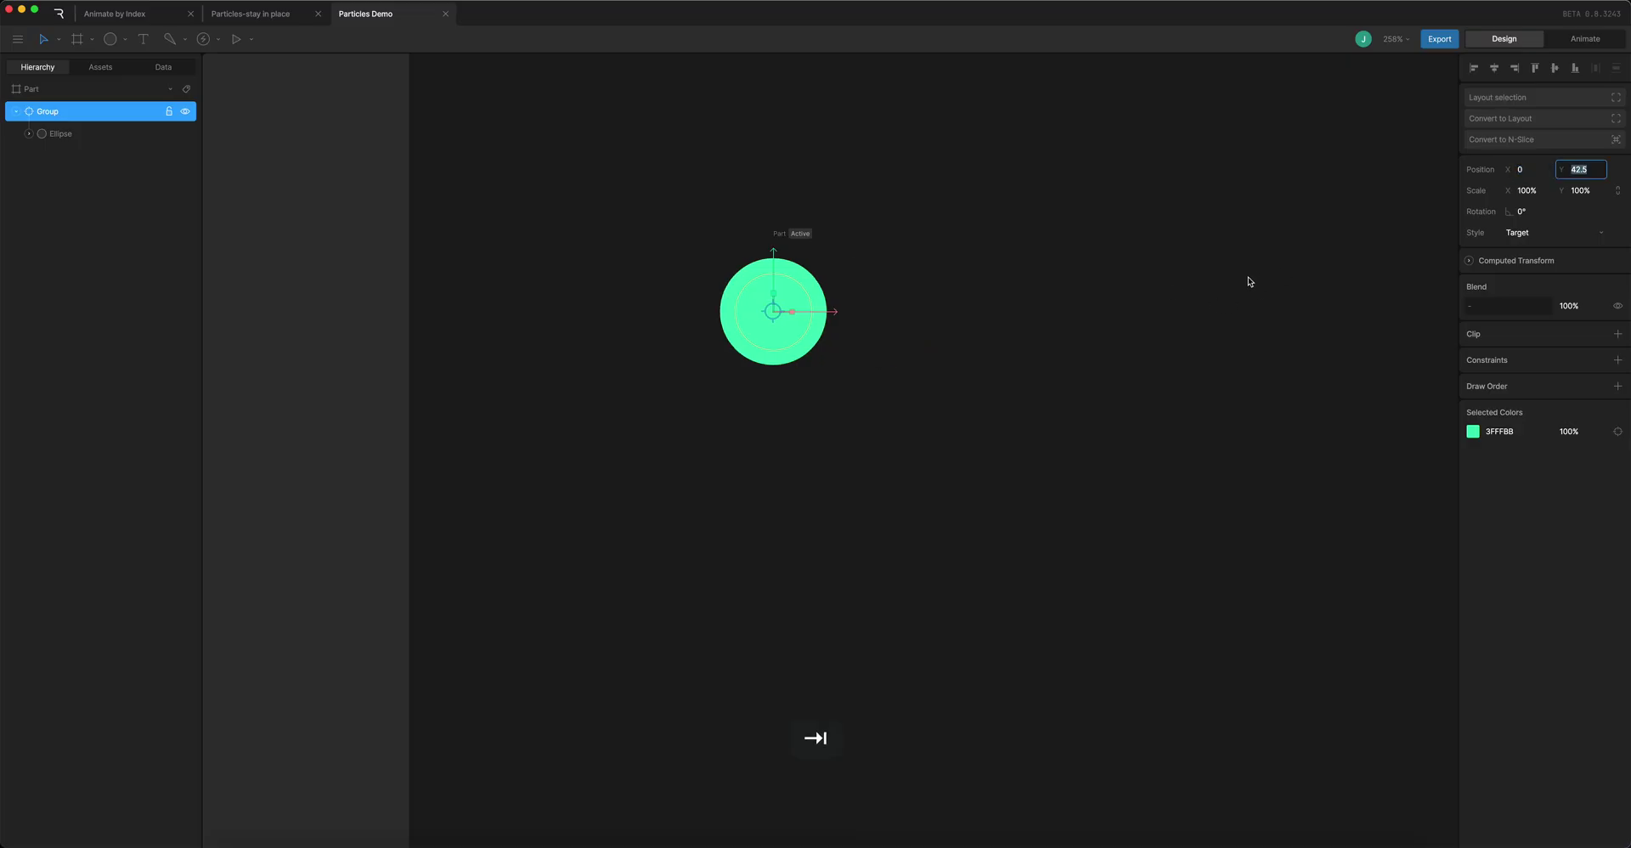
{"action": "type", "text": "0"}
{"action": "key", "text": "Tab"}
{"action": "left_click", "coordinate": [998, 360]}
Switch to animation mode with the circle group selected and rename Timeline 1 to Jump
{"action": "scroll", "coordinate": [889, 454], "scroll_direction": "up", "scroll_amount": 2}
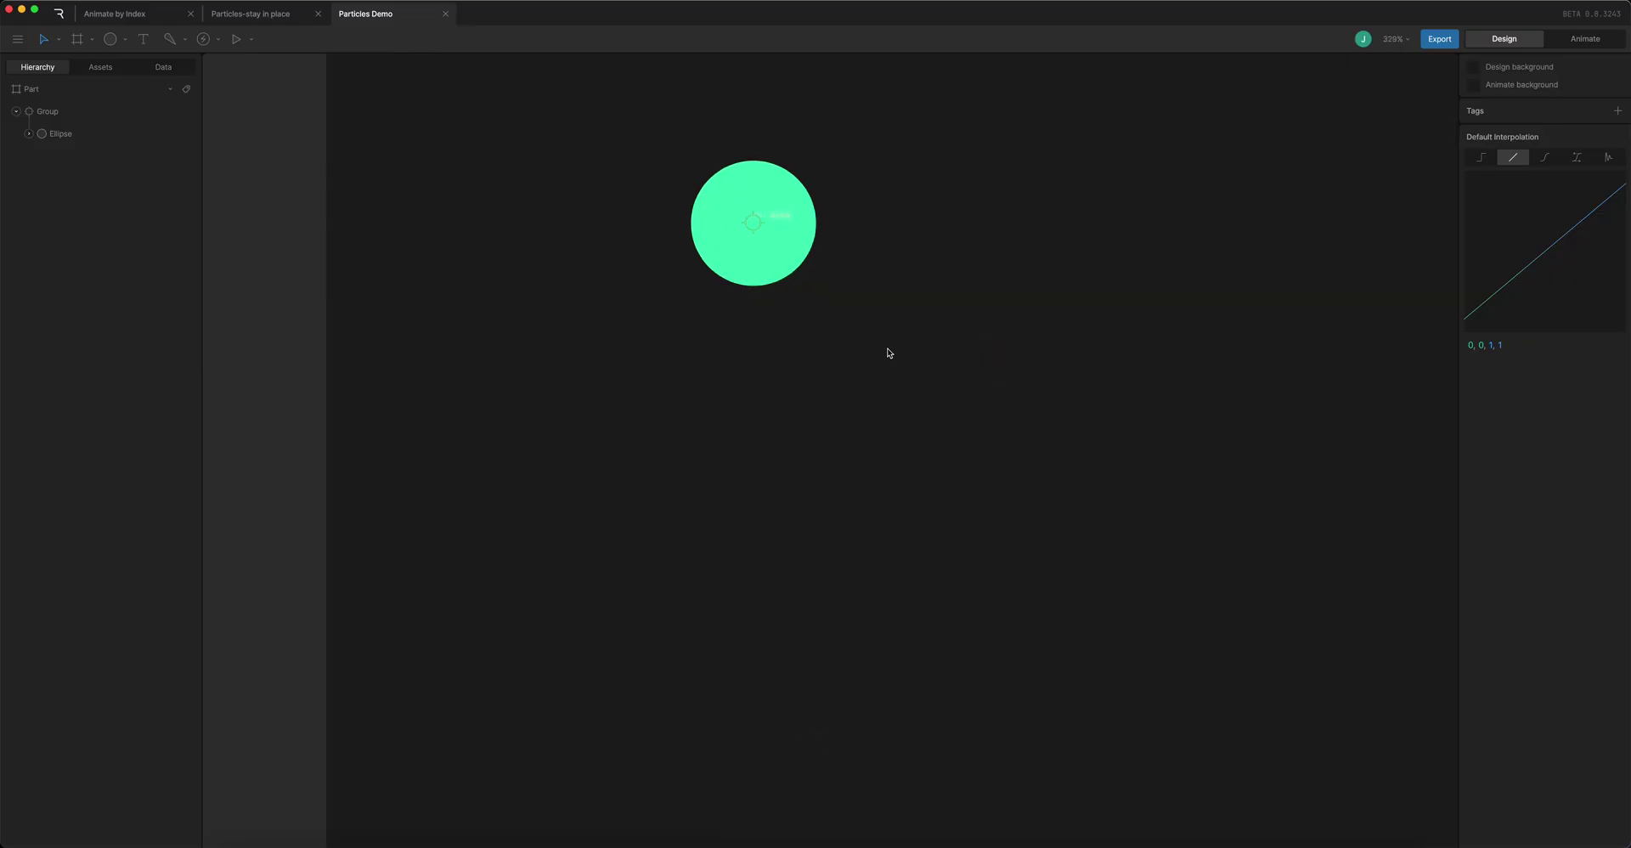
{"action": "scroll", "coordinate": [863, 346], "scroll_direction": "down", "scroll_amount": 3}
{"action": "scroll", "coordinate": [862, 260], "scroll_direction": "up", "scroll_amount": 3}
{"action": "left_click", "coordinate": [906, 366]}
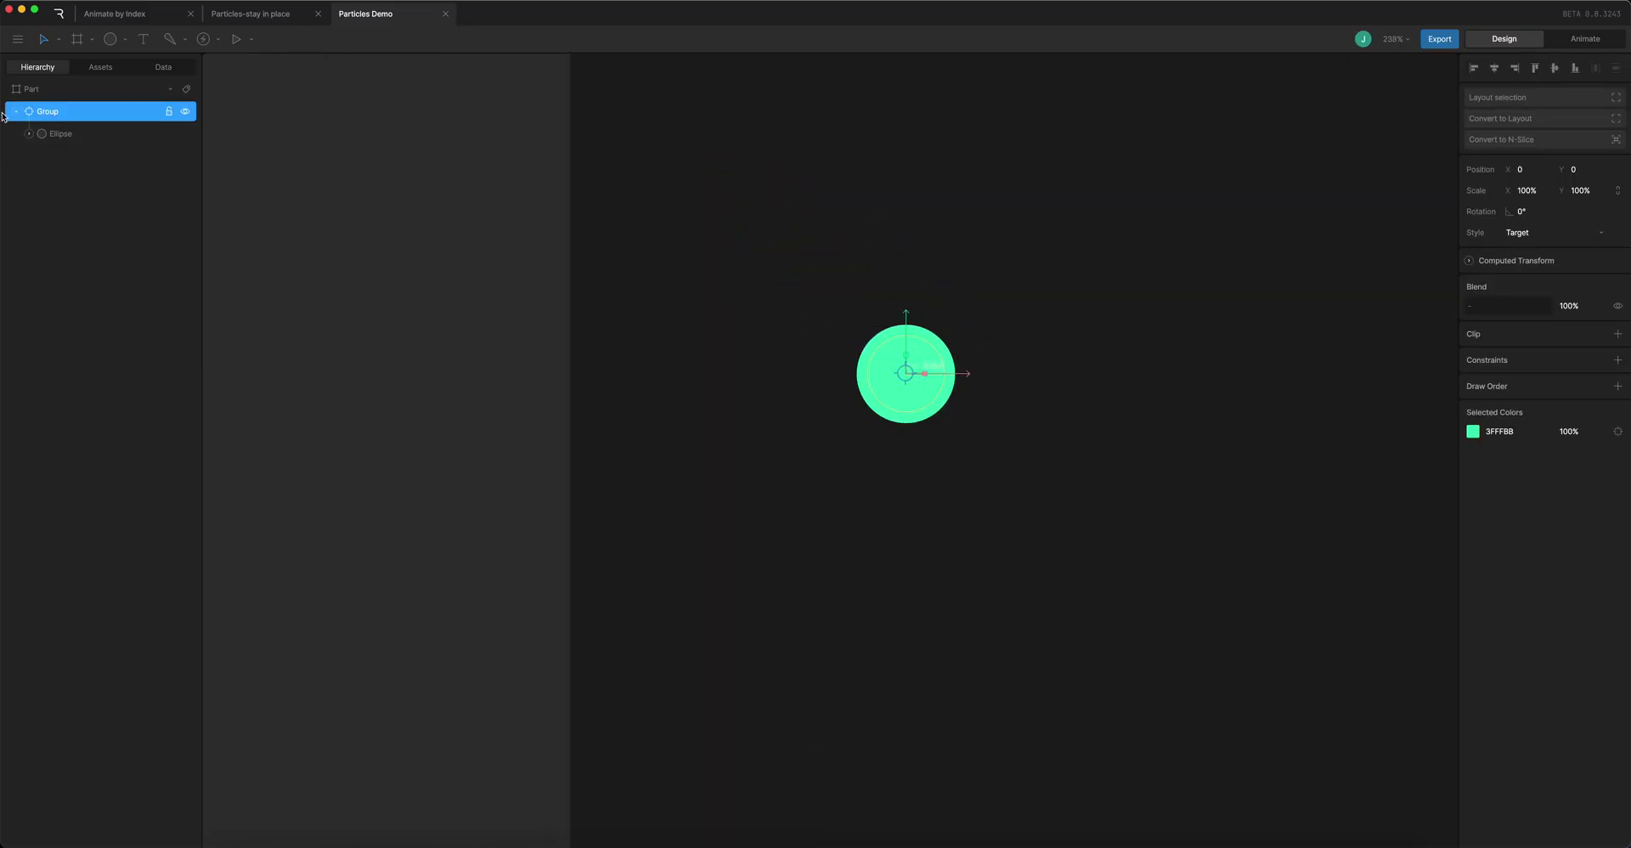
{"action": "key", "text": "Tab"}
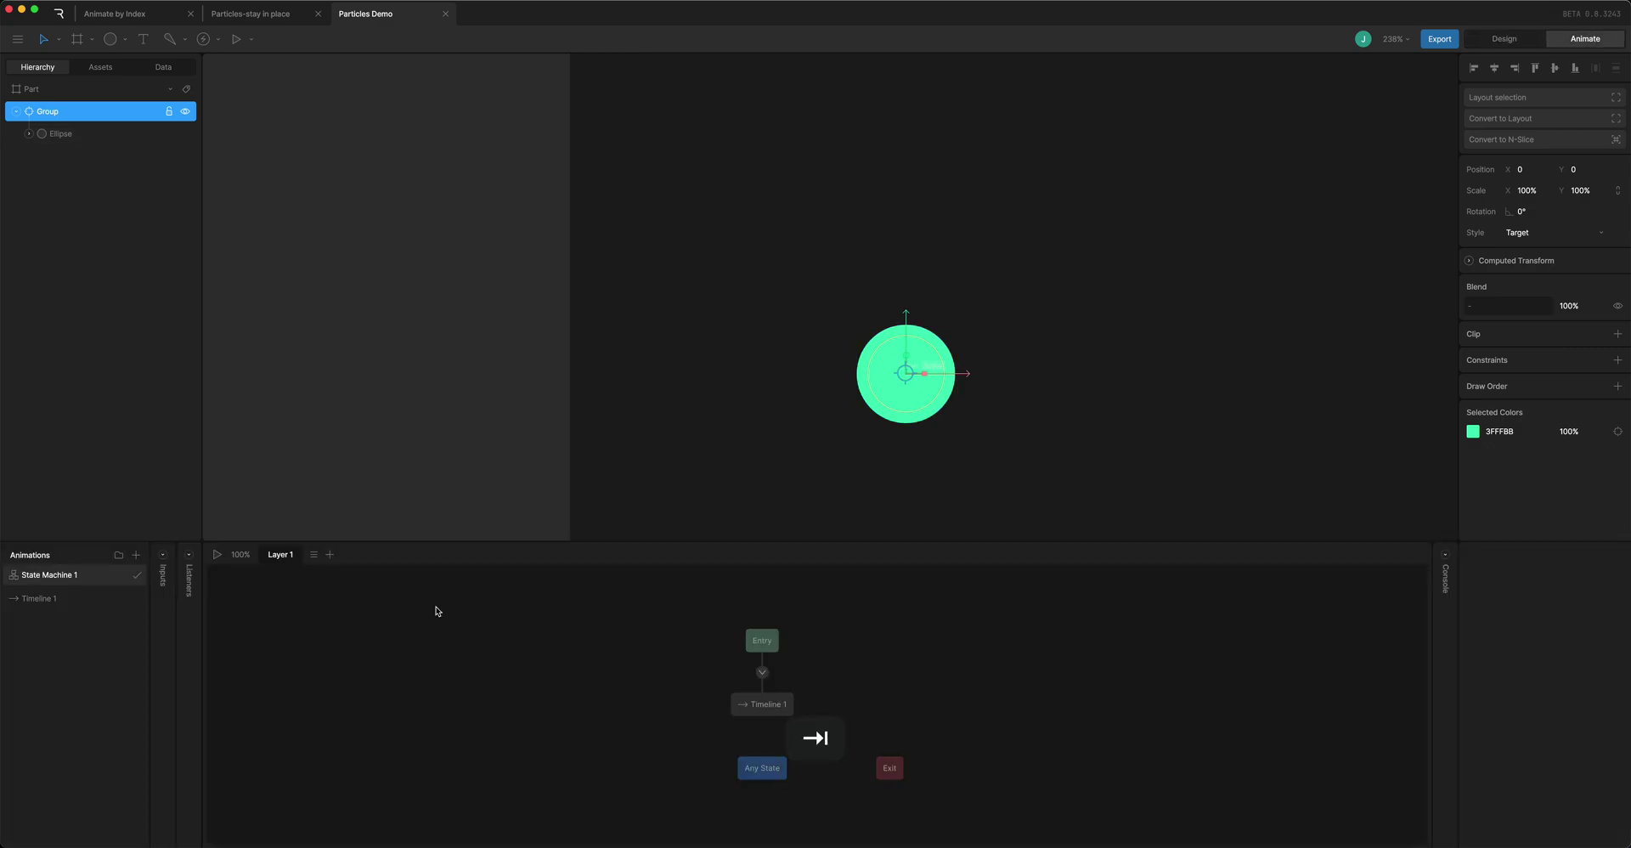
{"action": "left_click", "coordinate": [76, 598]}
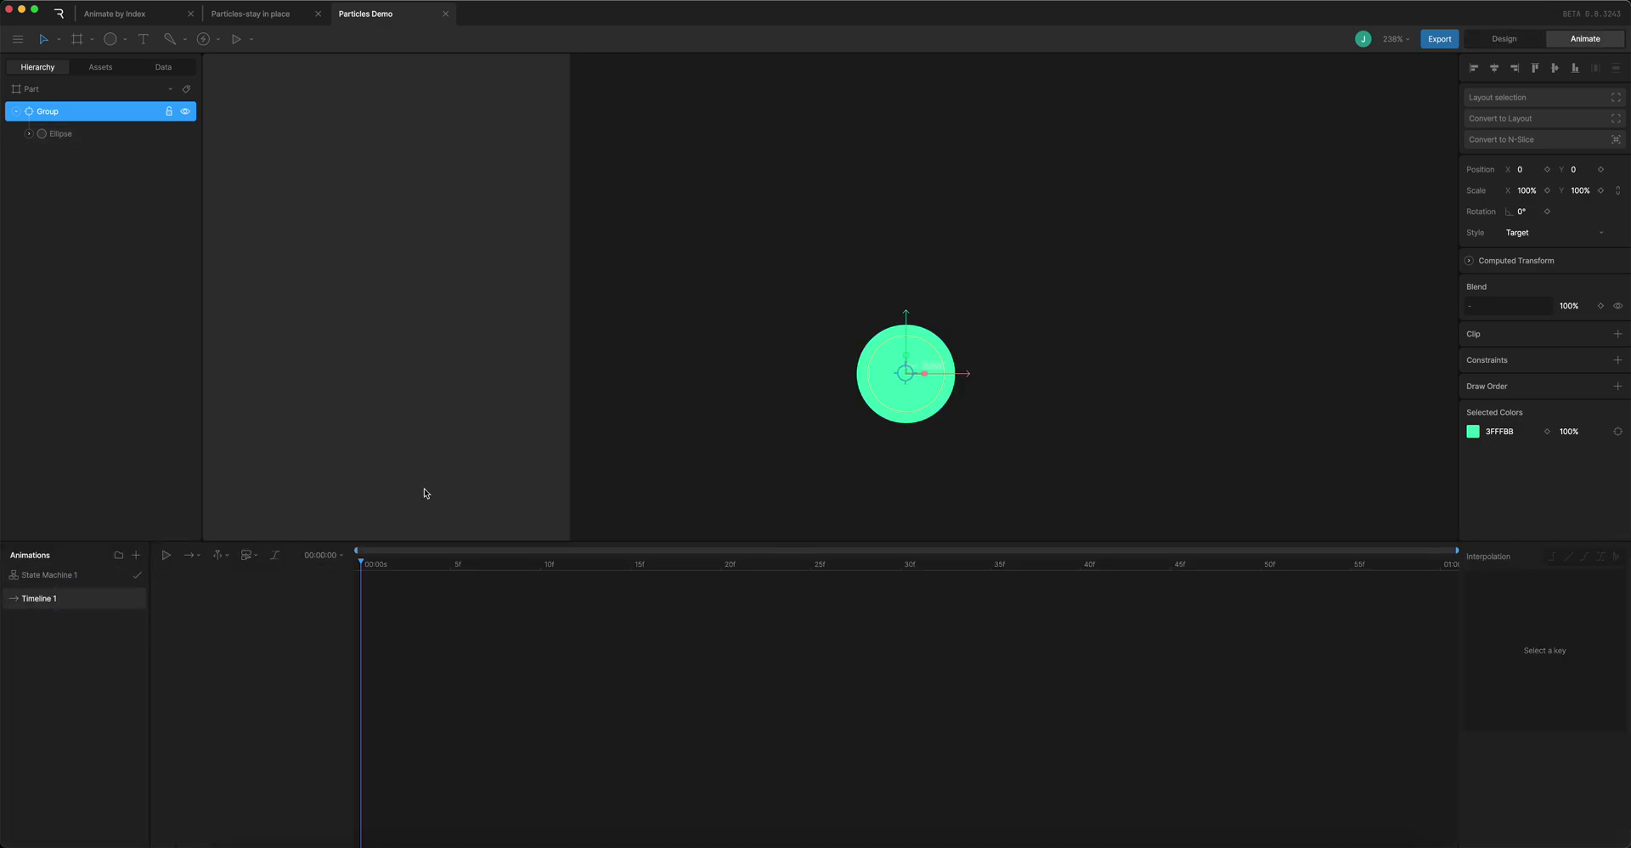
{"action": "double_click", "coordinate": [32, 601]}
{"action": "type", "text": "Jump"}
{"action": "key", "text": "Return"}
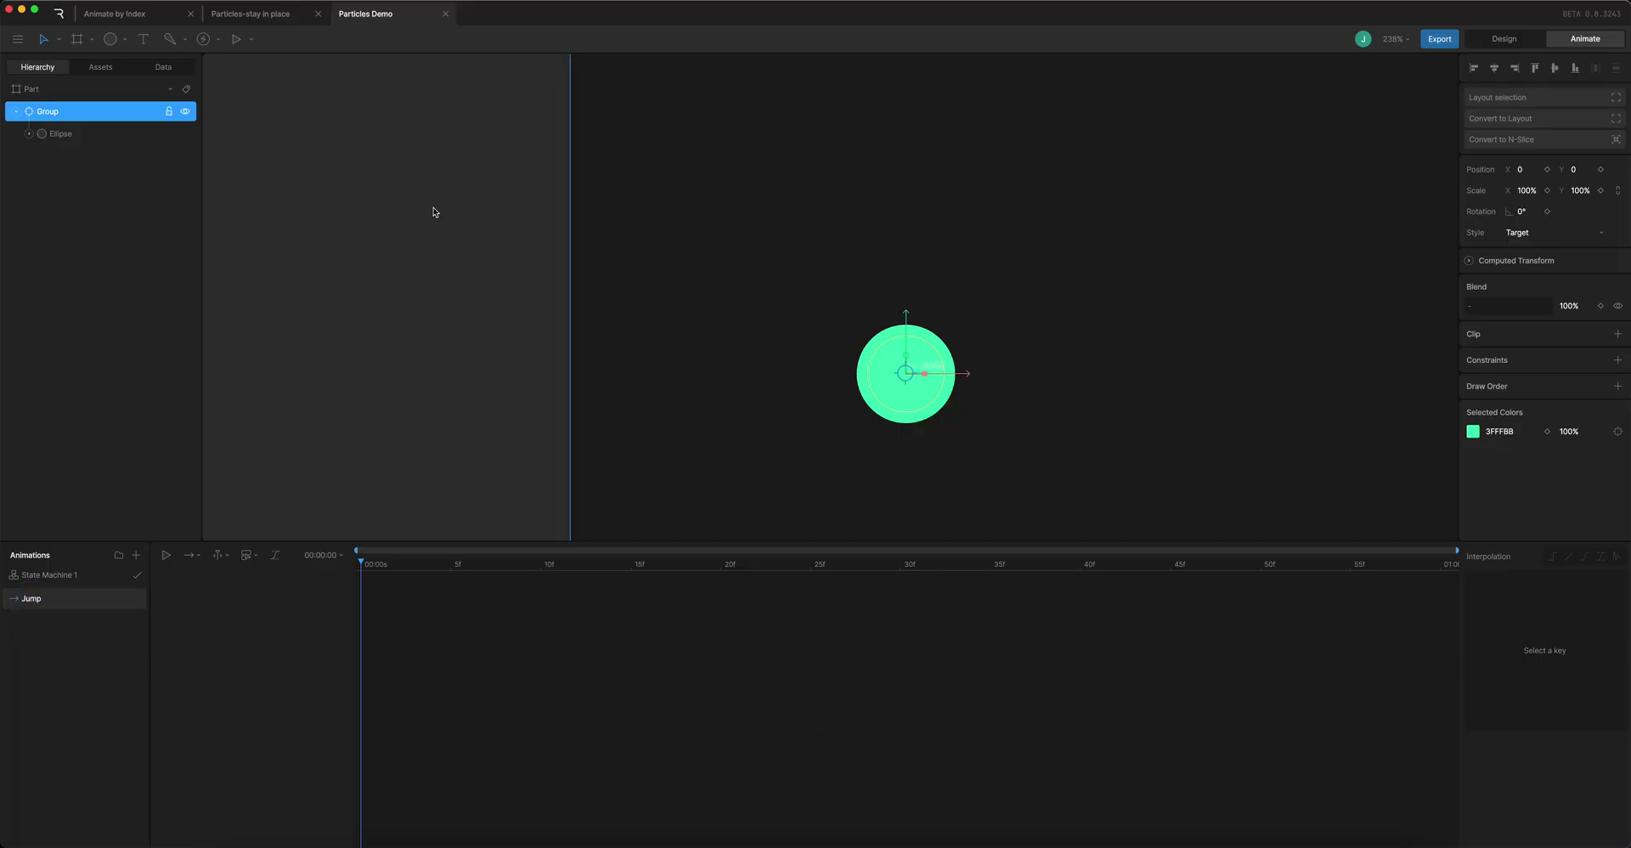
Keyframe the group's Y position at frame 0 and set it to -500 at frame 25
{"action": "left_click", "coordinate": [1602, 171]}
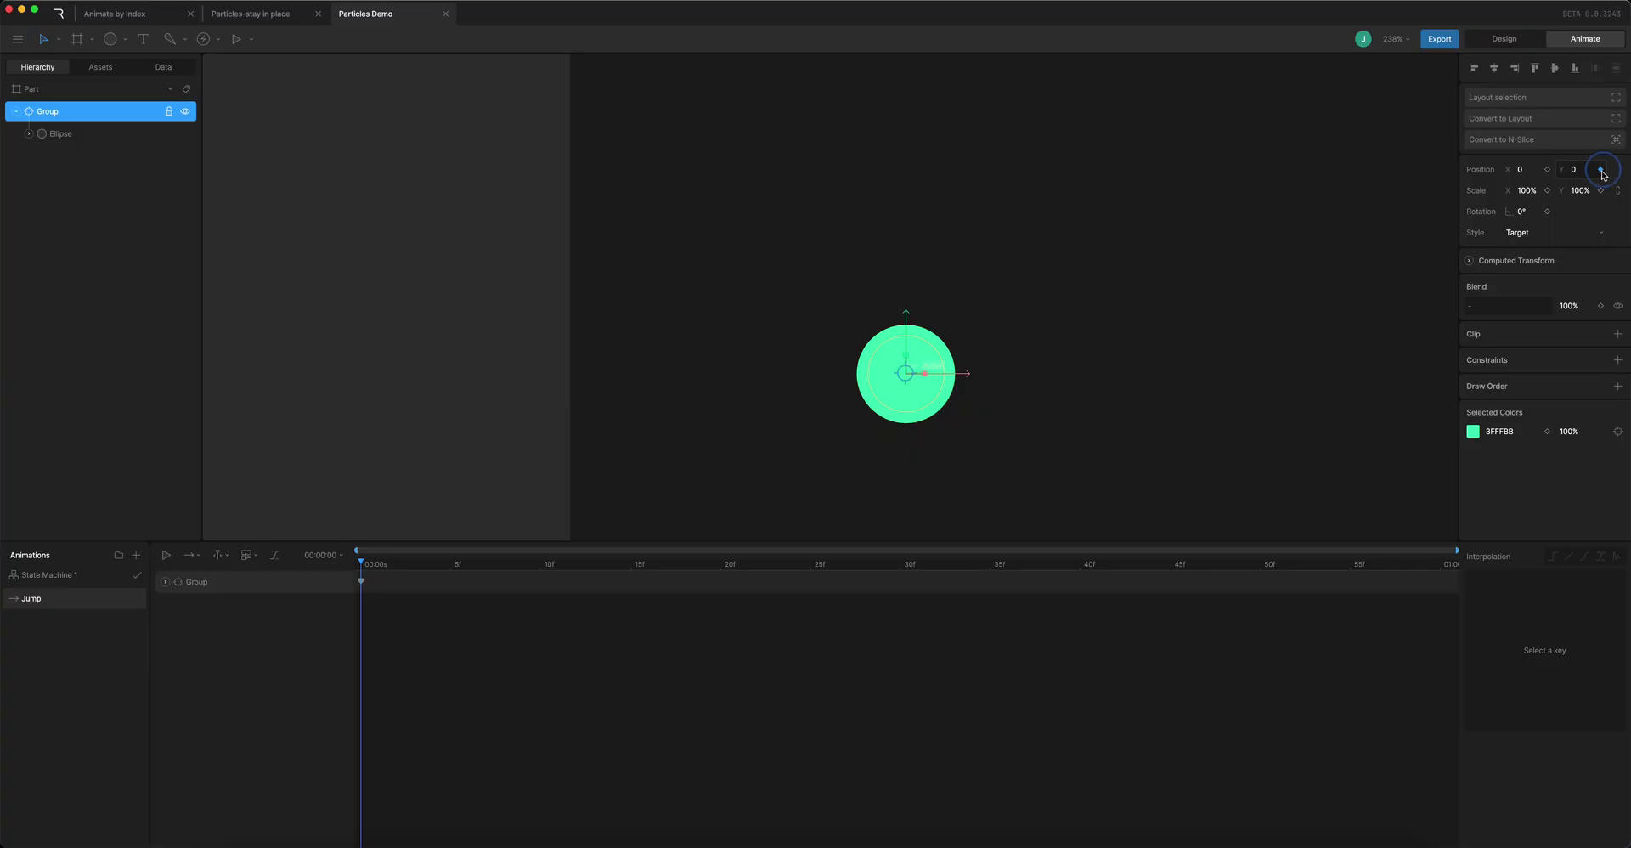
{"action": "left_click", "coordinate": [809, 565]}
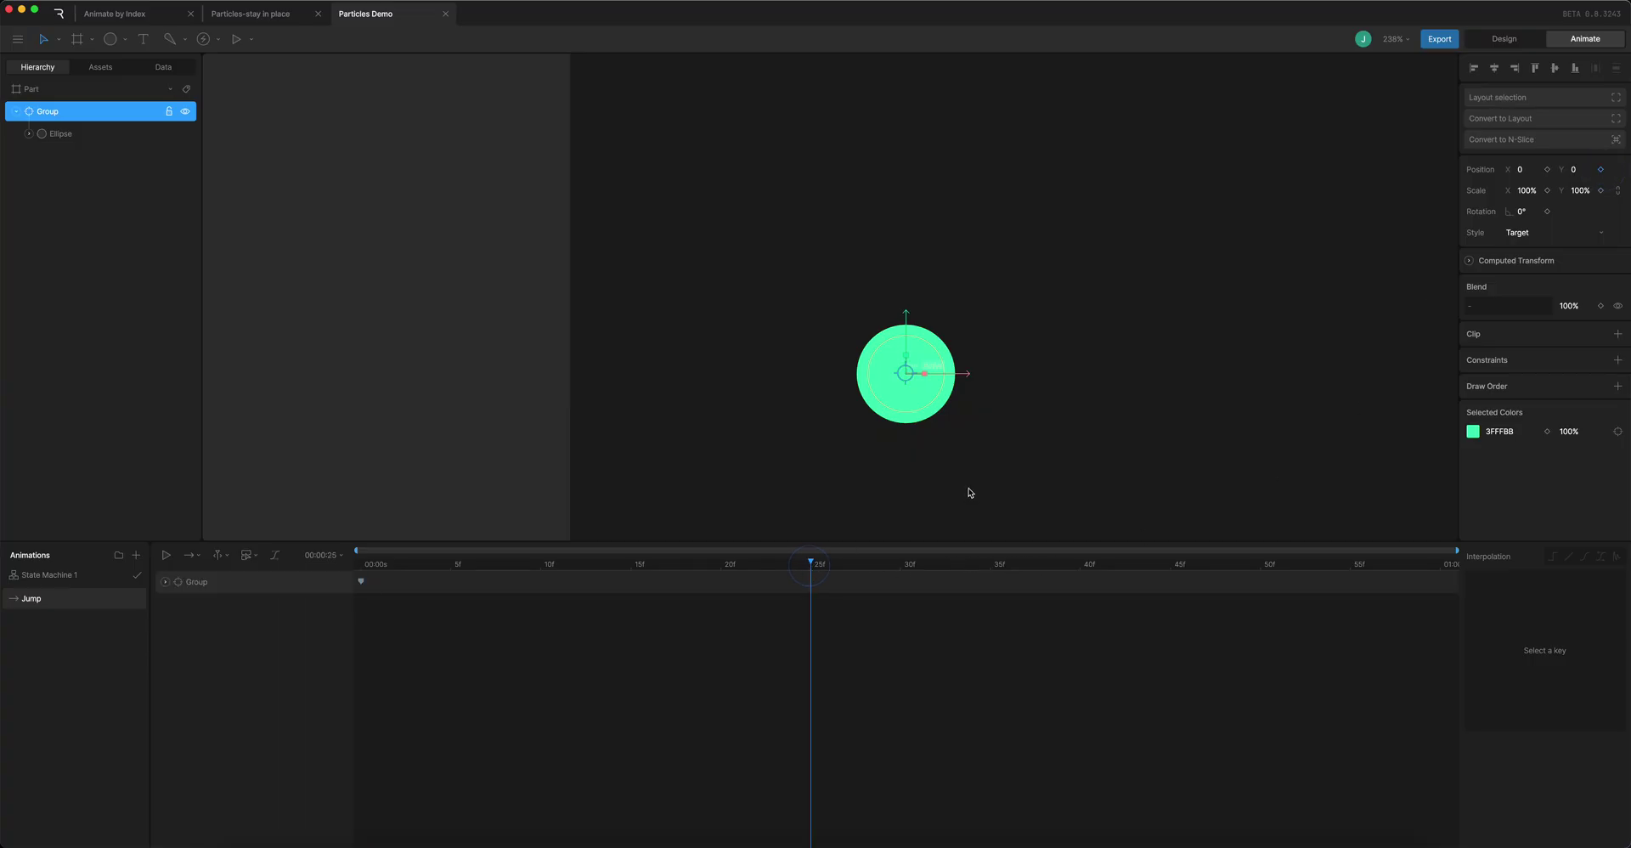
{"action": "left_click", "coordinate": [1576, 169]}
{"action": "key", "text": "Return"}
{"action": "left_click", "coordinate": [1017, 269]}
{"action": "scroll", "coordinate": [1049, 303], "scroll_direction": "down", "scroll_amount": 5}
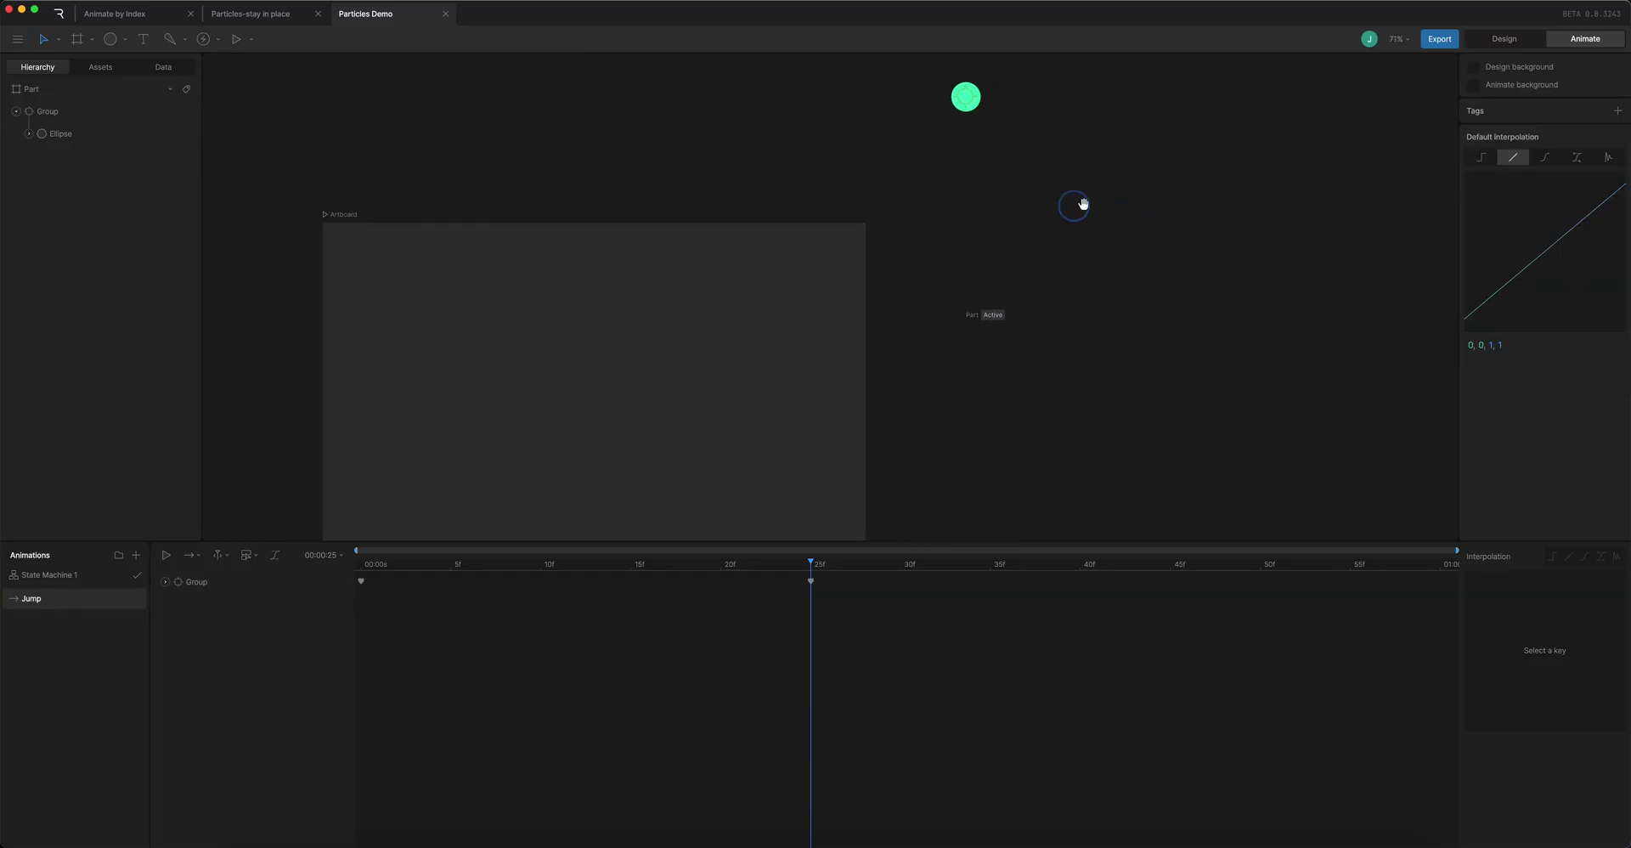
{"action": "left_click_drag", "start_coordinate": [1083, 204], "coordinate": [1019, 206]}
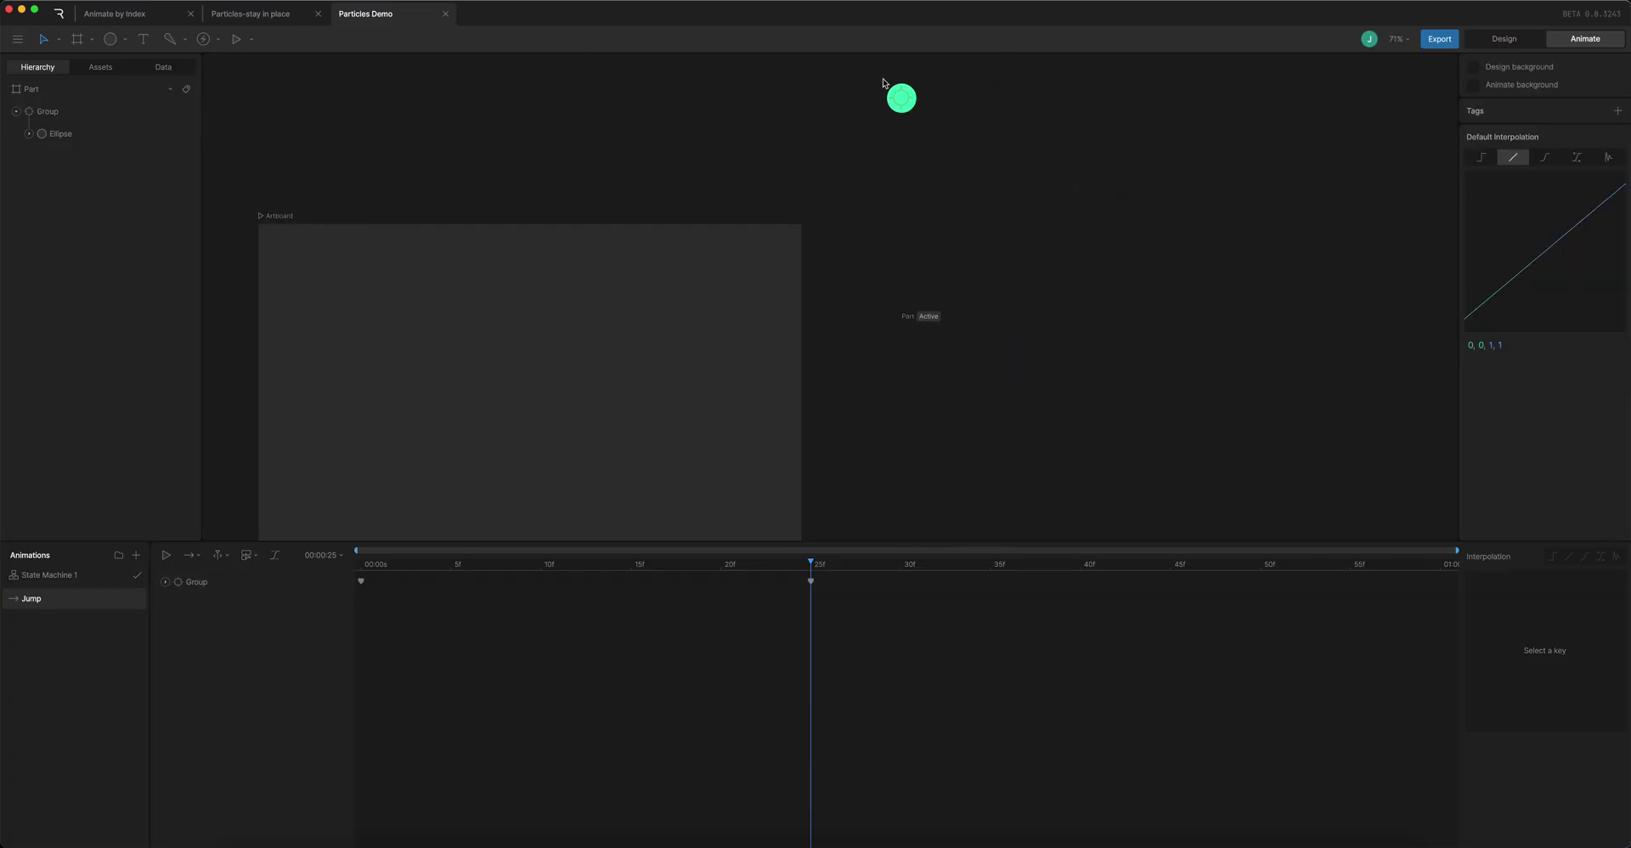
Set the group's Y position keyframe at frame 25 to 500
{"action": "left_click", "coordinate": [260, 582]}
{"action": "left_click", "coordinate": [1578, 170]}
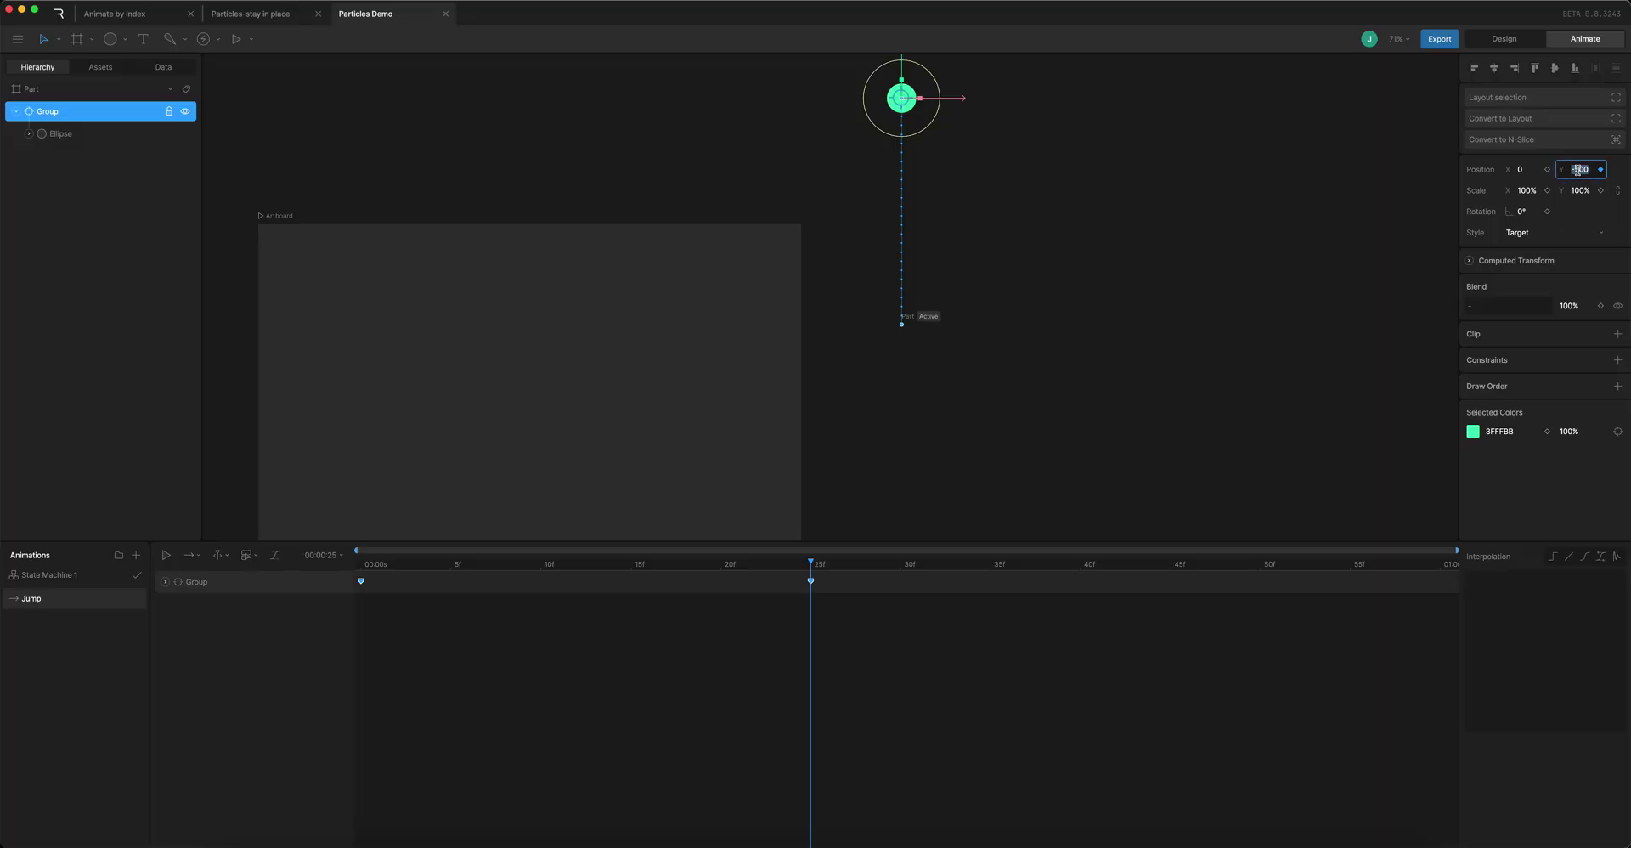
{"action": "type", "text": "500"}
{"action": "key", "text": "Tab"}
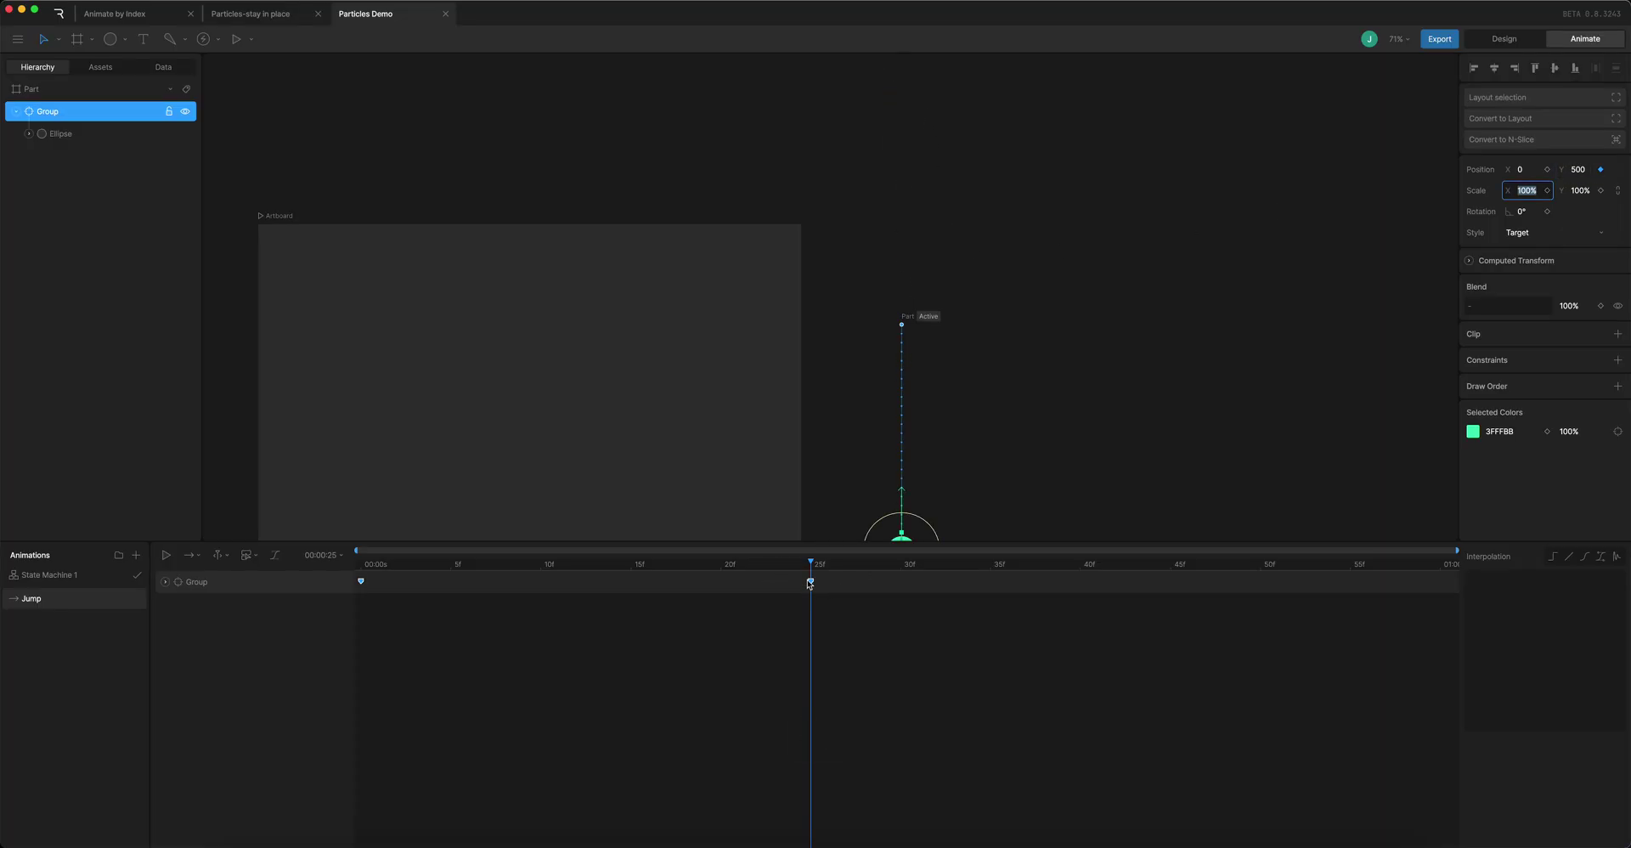
Move the group's Y position keyframe from frame 25 to the one-second mark, keeping the starting keyframe at frame 0
{"action": "left_click_drag", "start_coordinate": [810, 583], "coordinate": [1460, 576]}
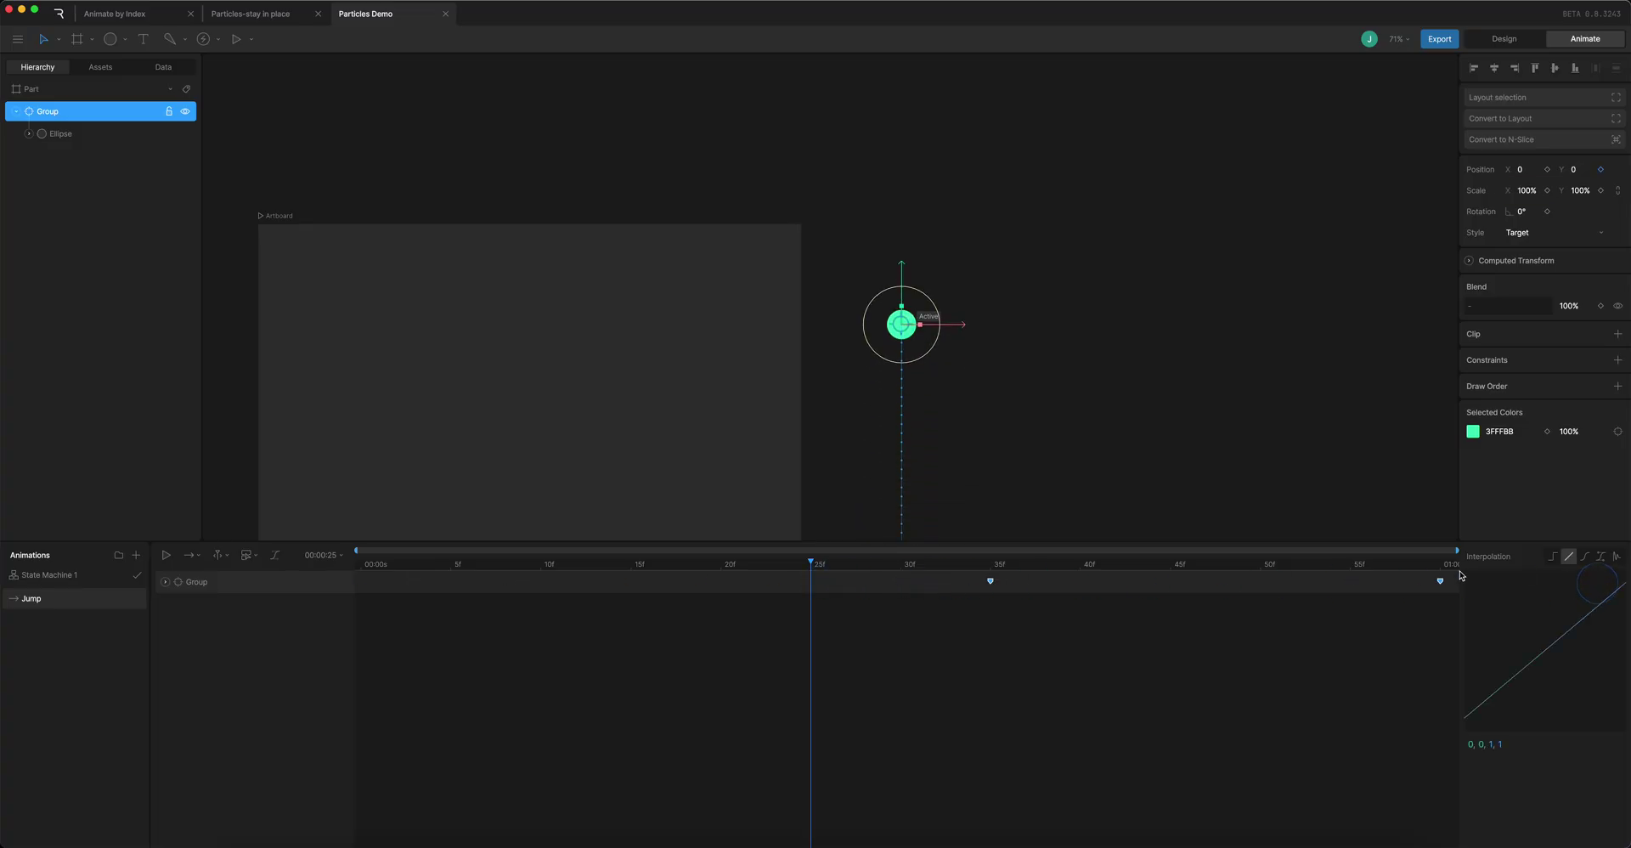
{"action": "left_click", "coordinate": [991, 582]}
{"action": "left_click_drag", "start_coordinate": [990, 582], "coordinate": [216, 537]}
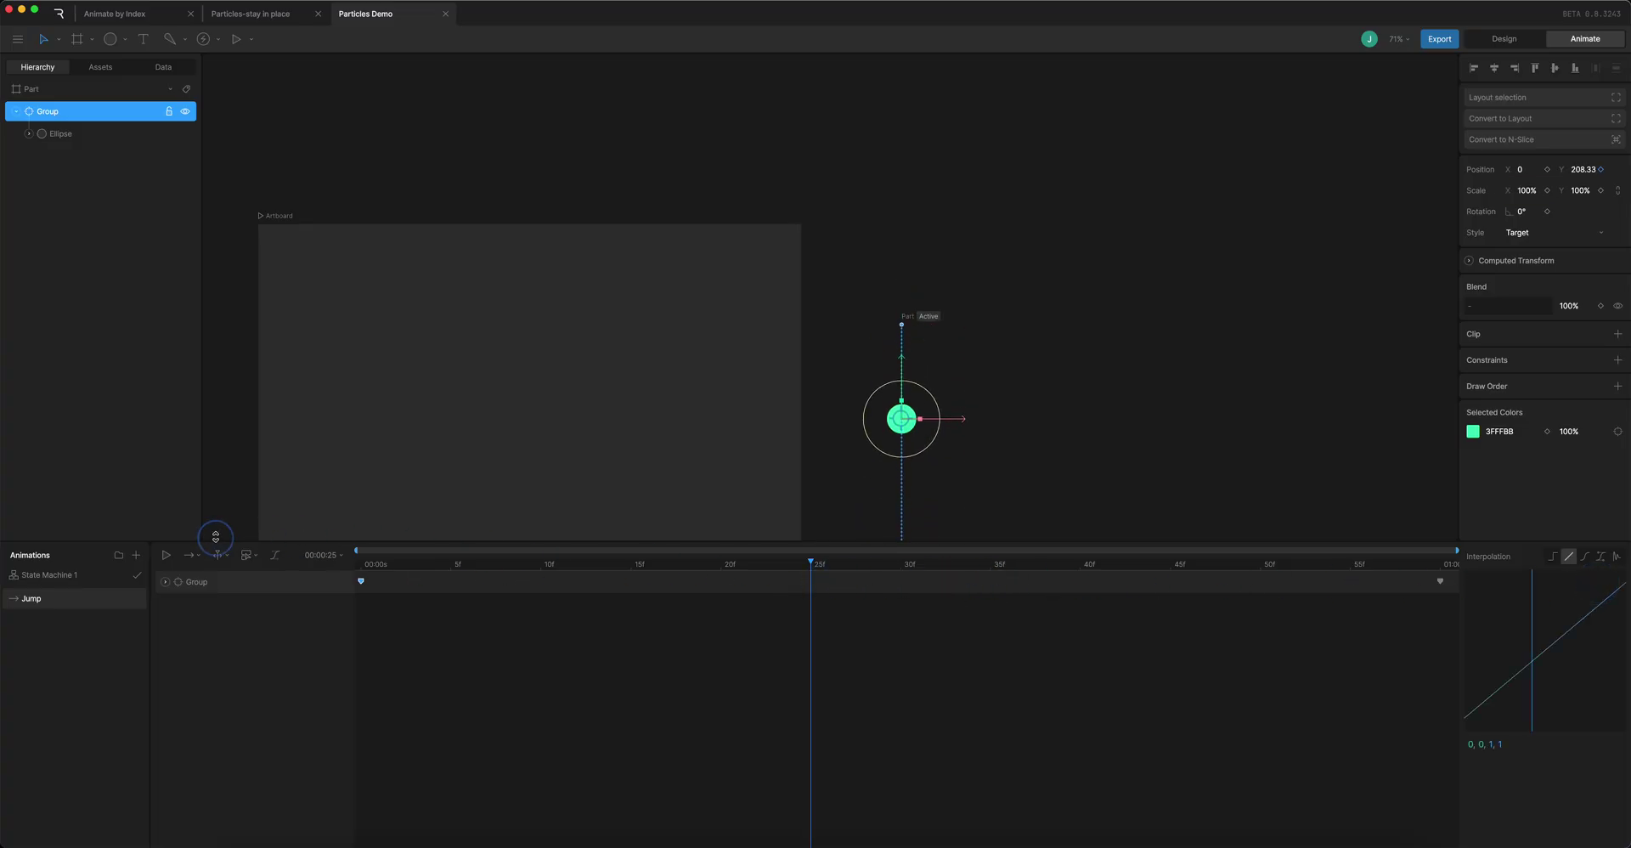
Keyframe the group's Y position at -500 on frame 25 and play the Jump timeline
{"action": "left_click", "coordinate": [1584, 168]}
{"action": "type", "text": "-500"}
{"action": "key", "text": "Return"}
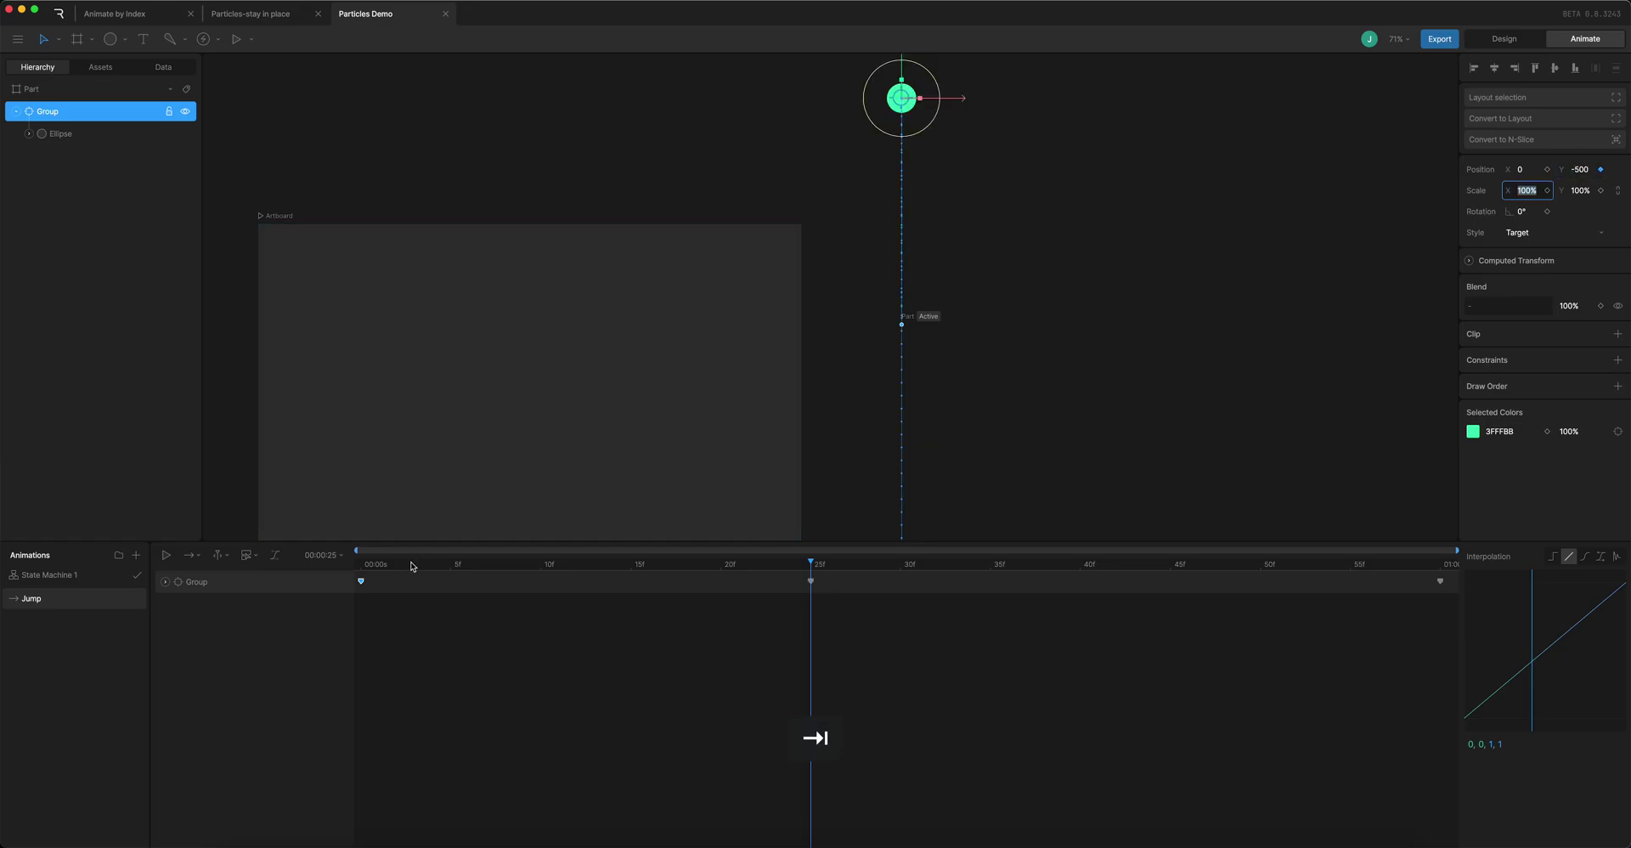
{"action": "key", "text": "space"}
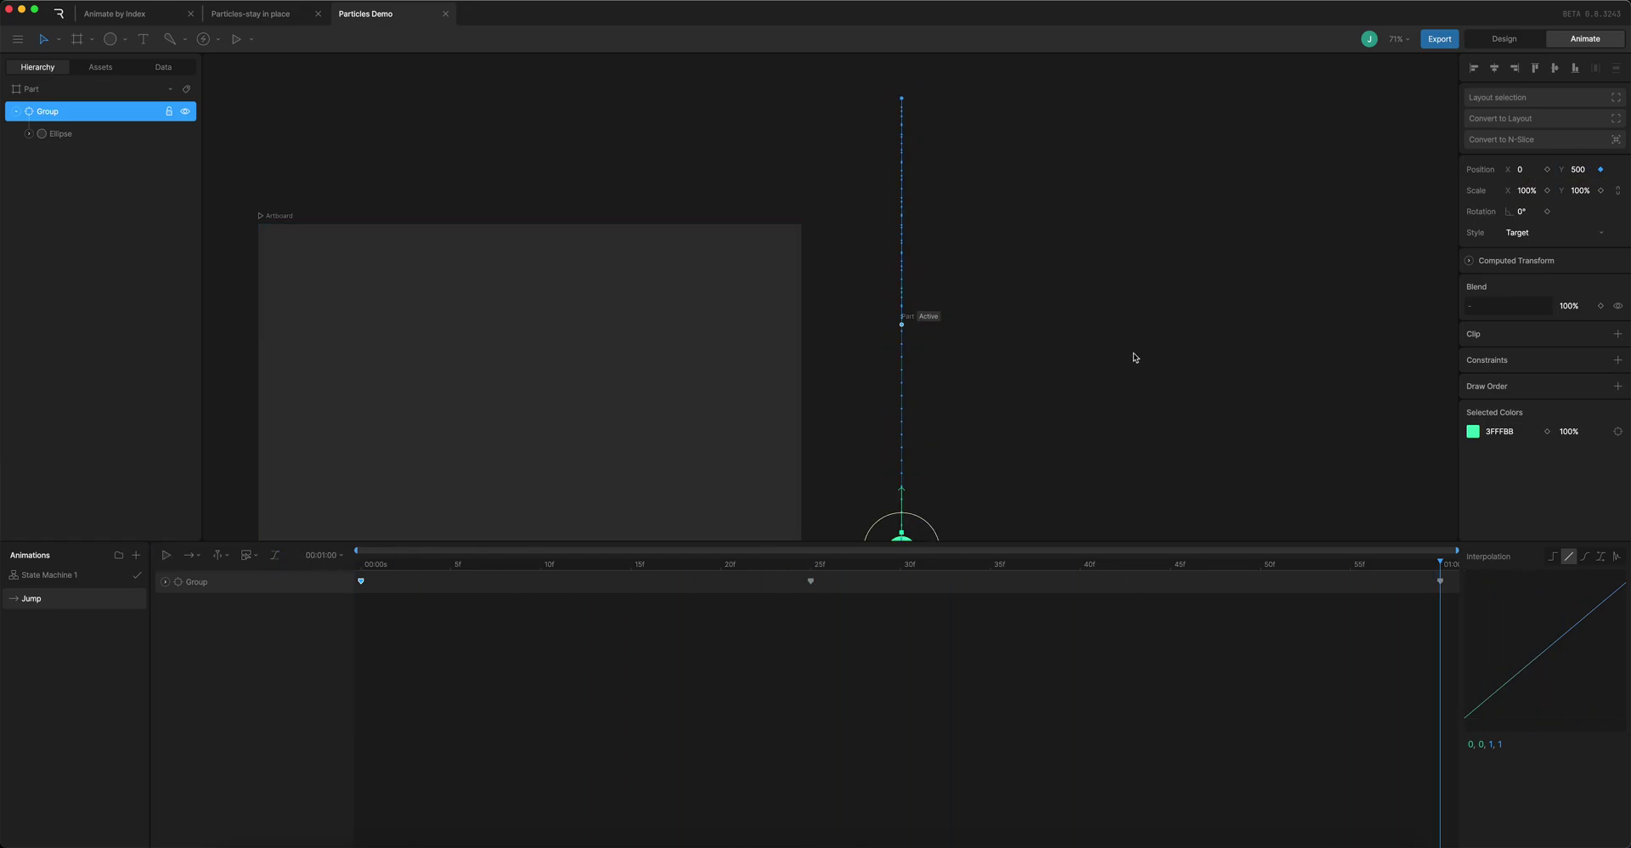
Keyframe the group's X and Y scale at 0% on frame 0
{"action": "left_click", "coordinate": [222, 562]}
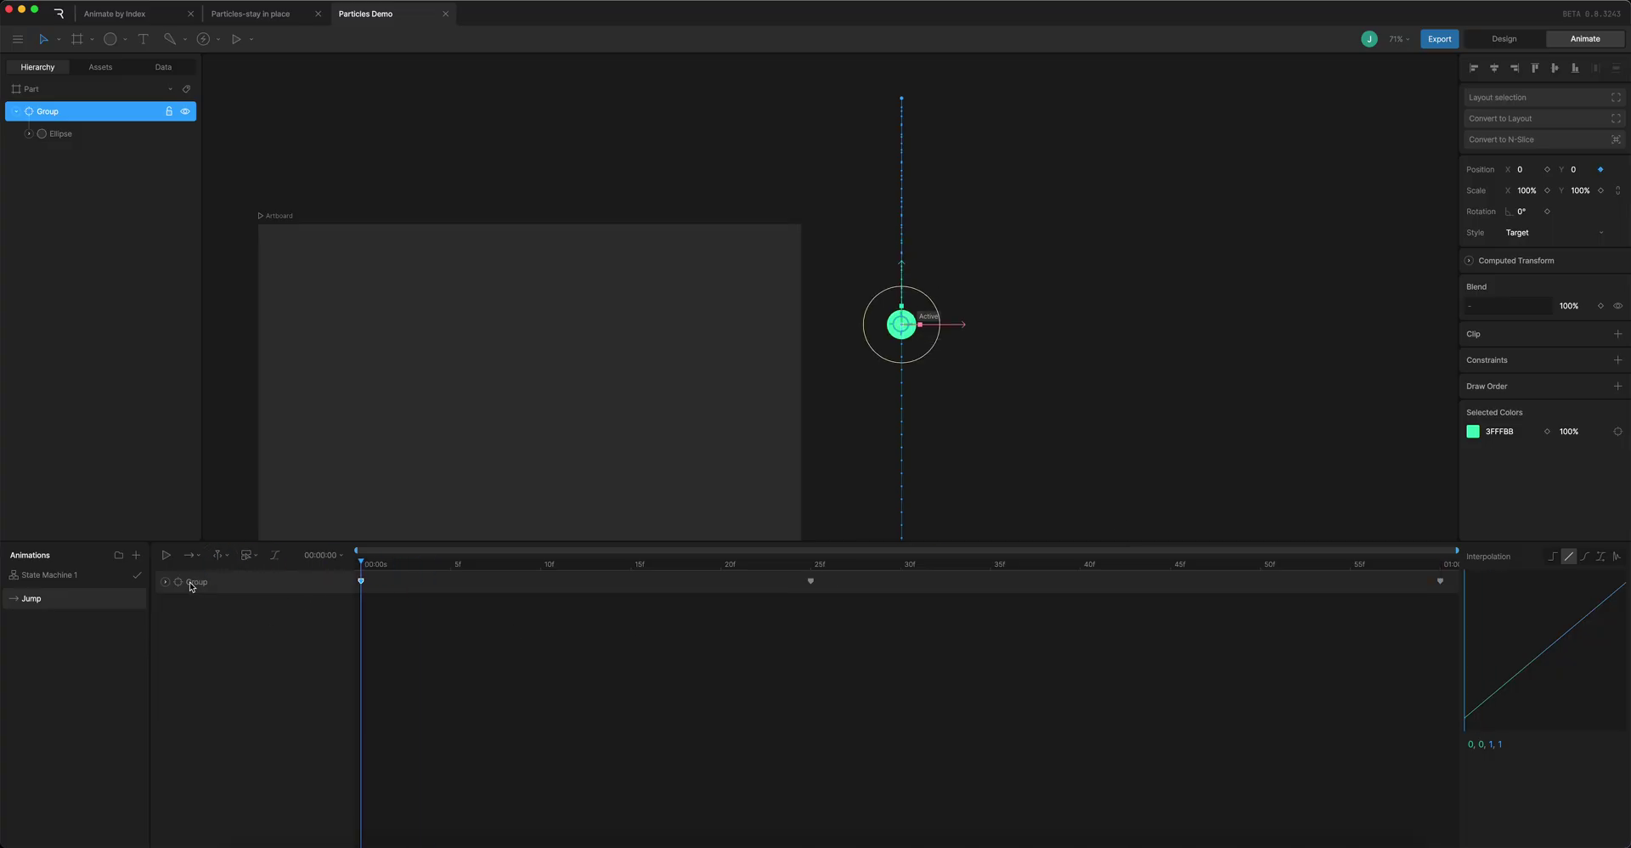
{"action": "left_click", "coordinate": [216, 589]}
{"action": "left_click", "coordinate": [1527, 190]}
{"action": "type", "text": "0"}
{"action": "key", "text": "Tab"}
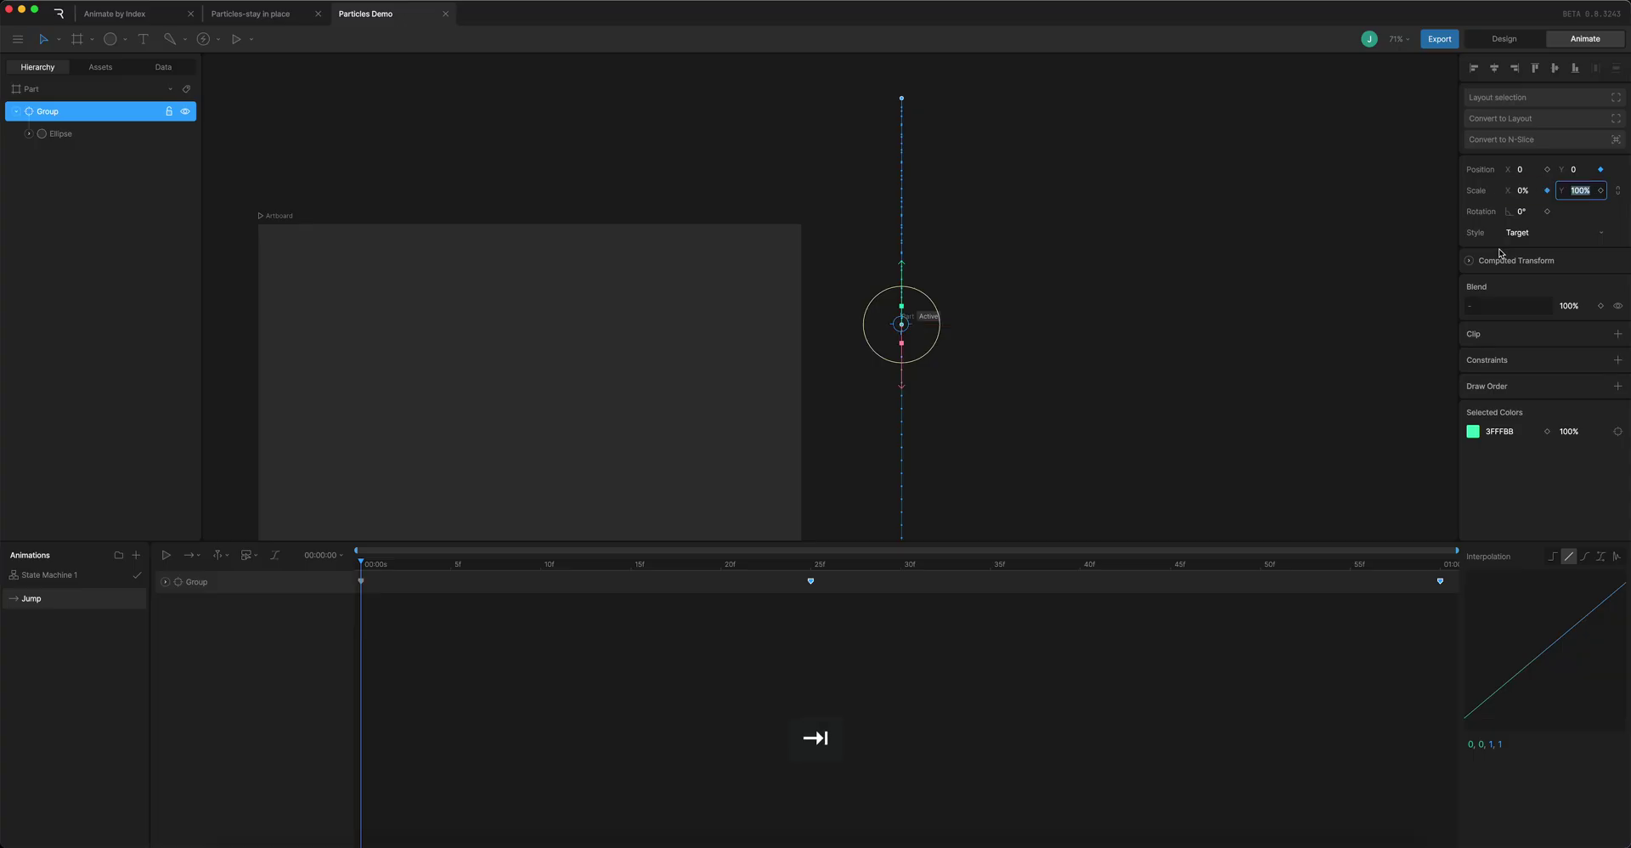
{"action": "type", "text": "0"}
{"action": "key", "text": "Tab"}
Keyframe the group's X and Y scale at 0% on the one-second mark
{"action": "left_click", "coordinate": [1442, 562]}
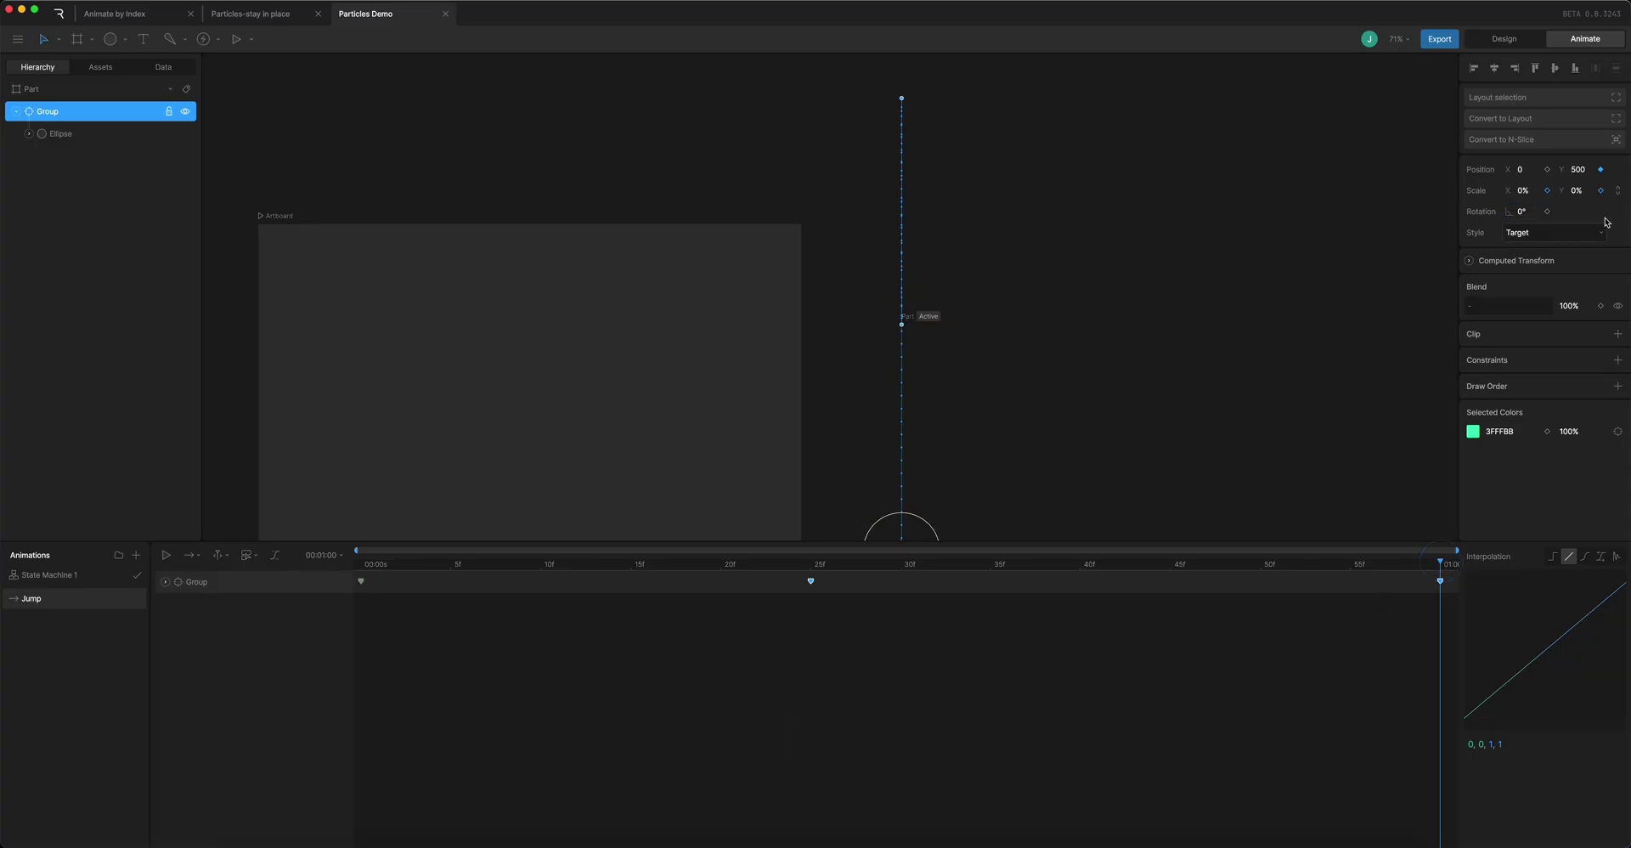
{"action": "left_click", "coordinate": [1548, 190]}
{"action": "left_click", "coordinate": [1601, 190]}
Set the group's scale to 100% at frame 25 and play the timeline
{"action": "left_click", "coordinate": [816, 568]}
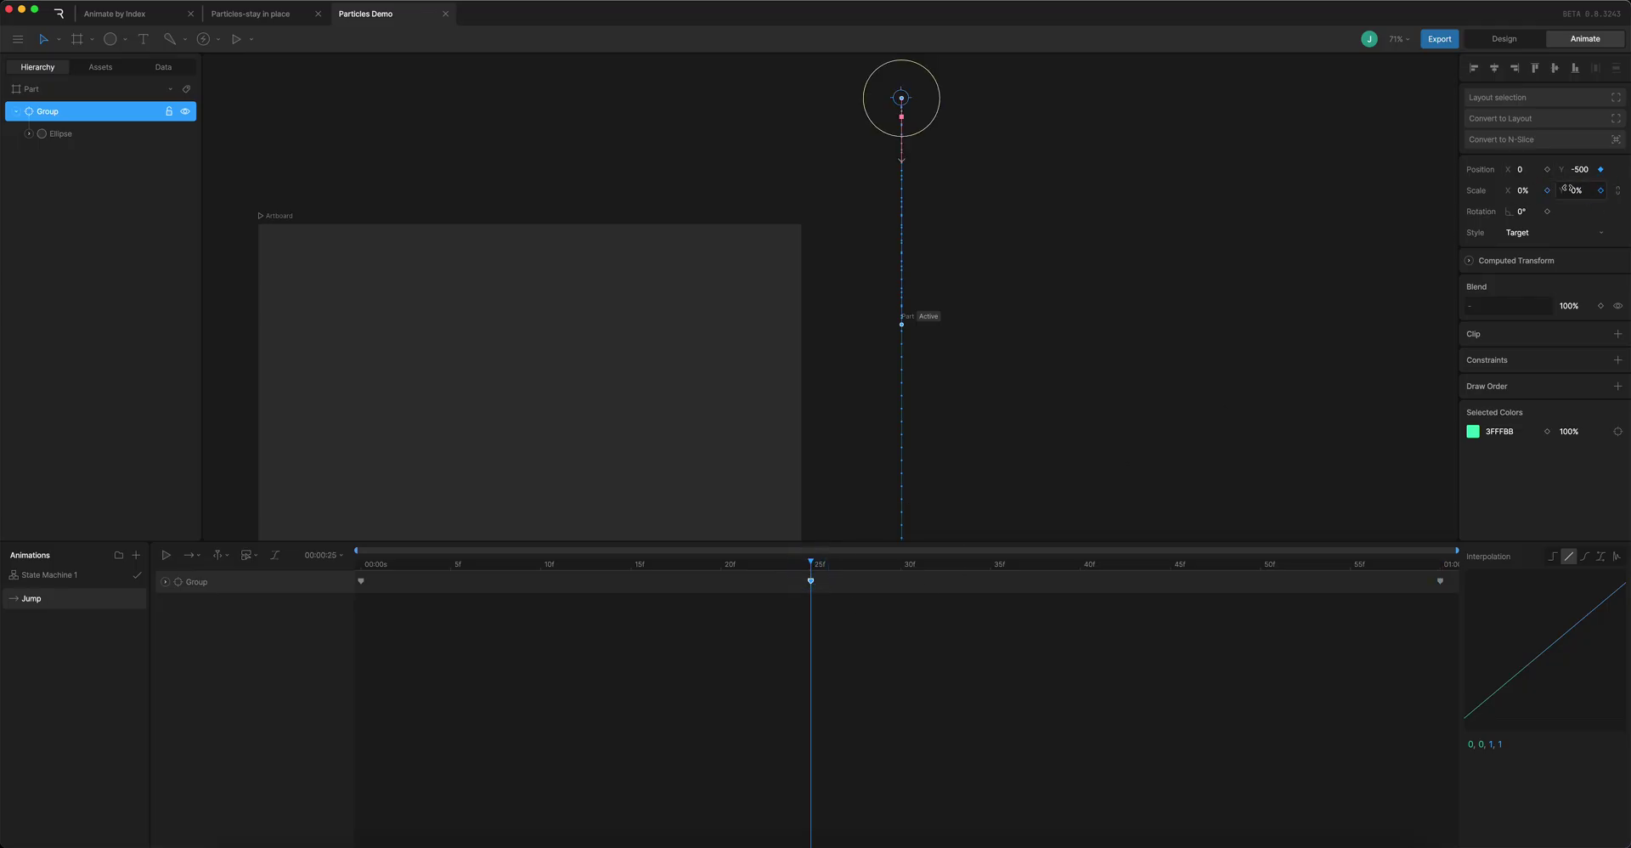
{"action": "left_click", "coordinate": [1527, 190]}
{"action": "type", "text": "100"}
{"action": "key", "text": "Tab"}
{"action": "key", "text": "space"}
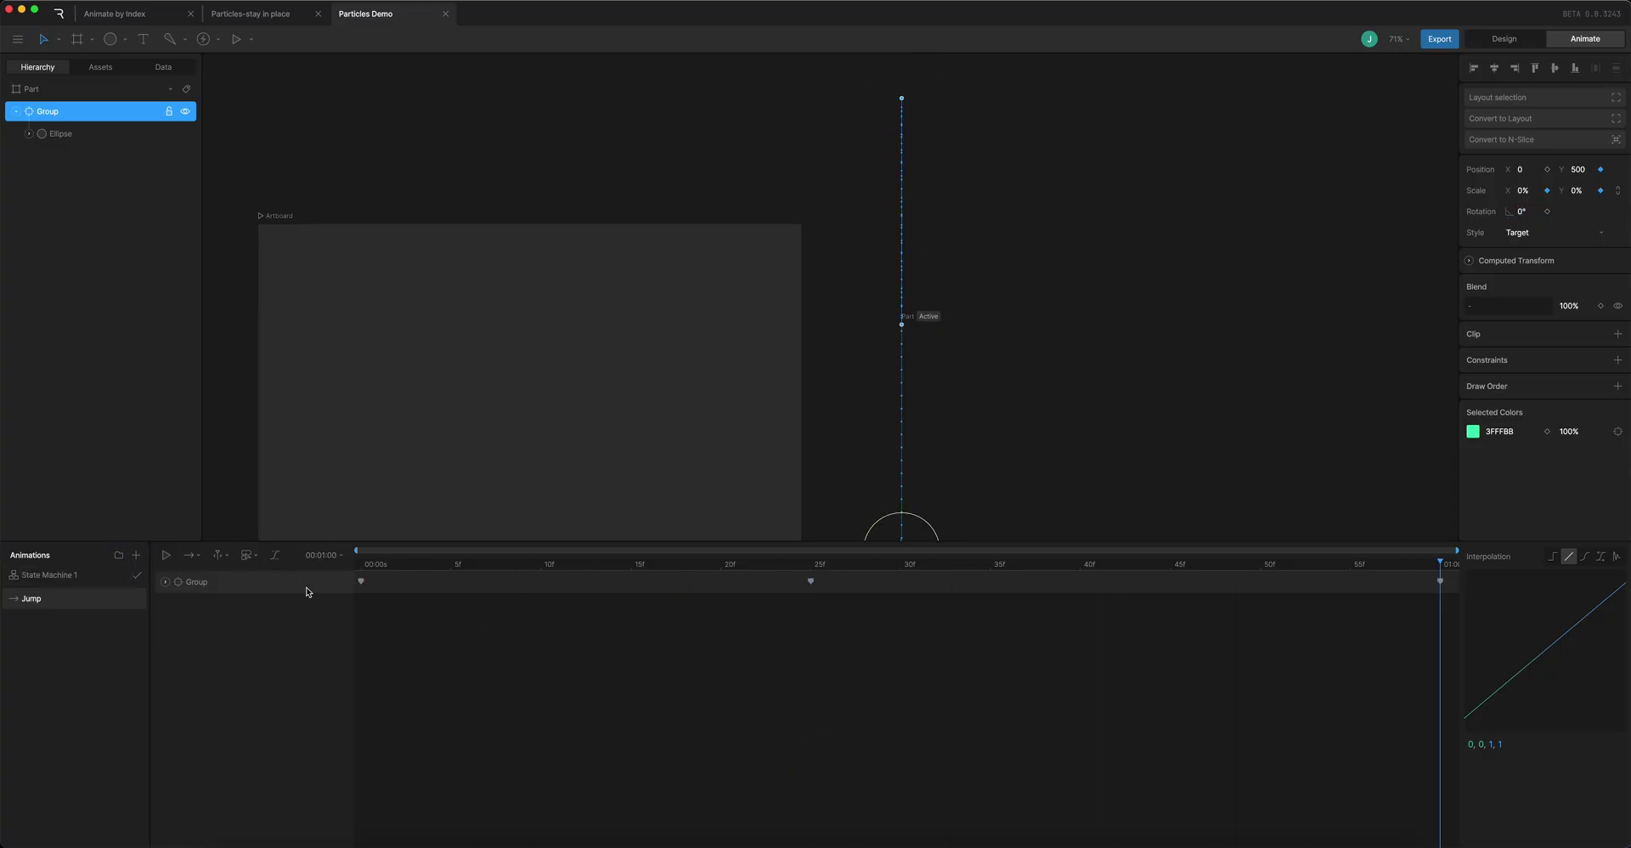
Apply cubic interpolation to the group's keys, shaping frame 0 as 0, .6, .58, 1 and frame 25 as .42, 0, 1, .31
{"action": "left_click", "coordinate": [257, 582]}
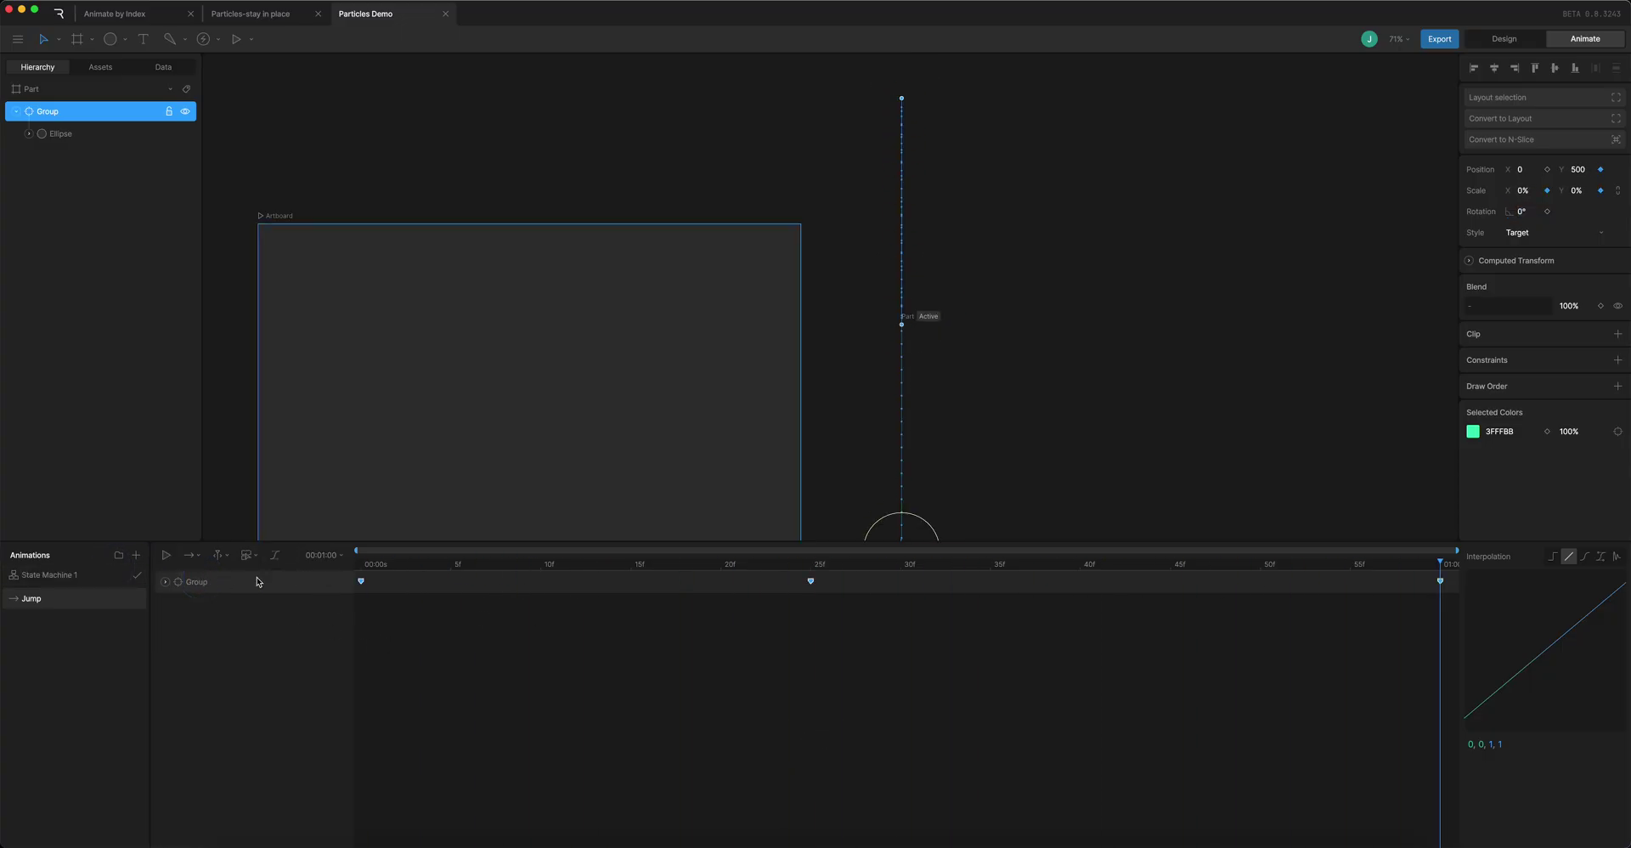
{"action": "left_click", "coordinate": [1590, 559]}
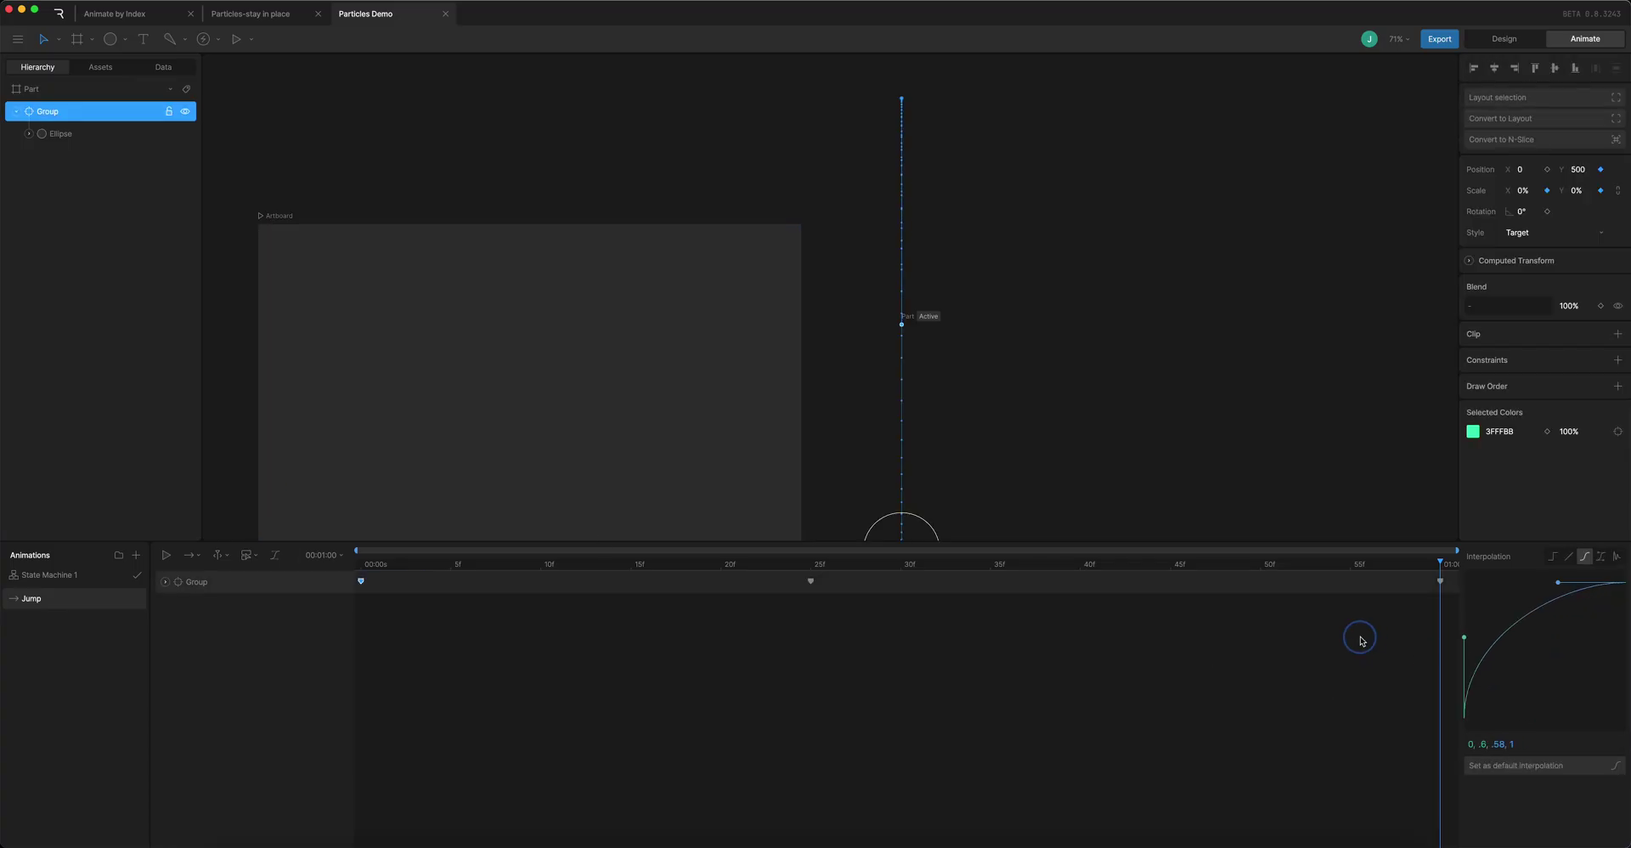
{"action": "left_click_drag", "start_coordinate": [845, 617], "coordinate": [751, 571]}
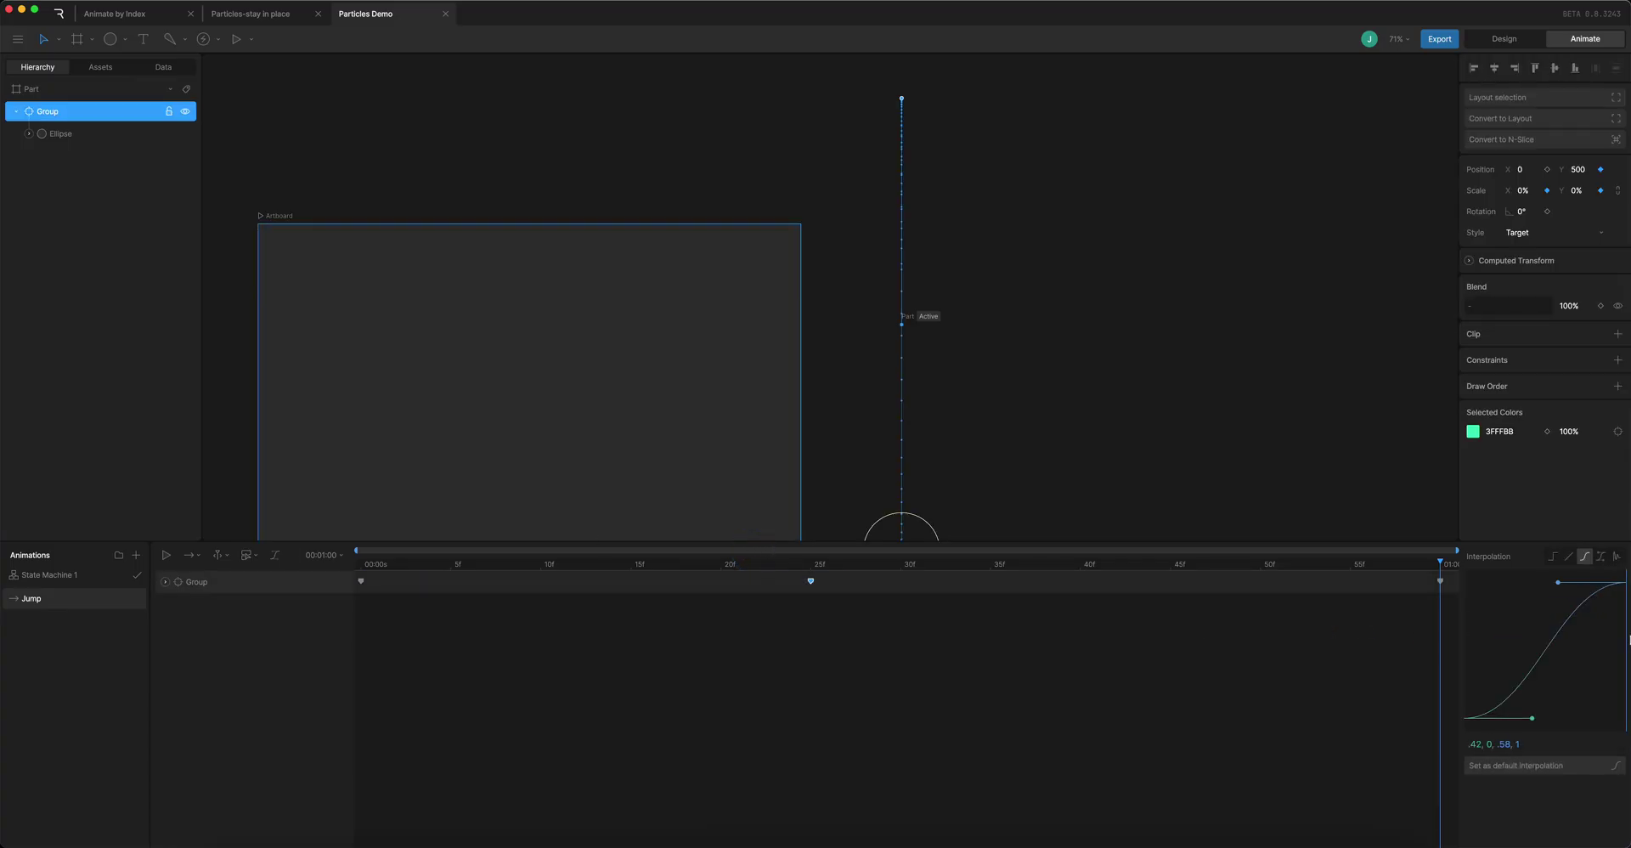
{"action": "left_click_drag", "start_coordinate": [1558, 583], "coordinate": [1625, 675]}
Preview the Jump timeline with nothing selected, and play State Machine 1
{"action": "left_click", "coordinate": [517, 556]}
{"action": "left_click", "coordinate": [166, 555]}
{"action": "left_click", "coordinate": [1025, 311]}
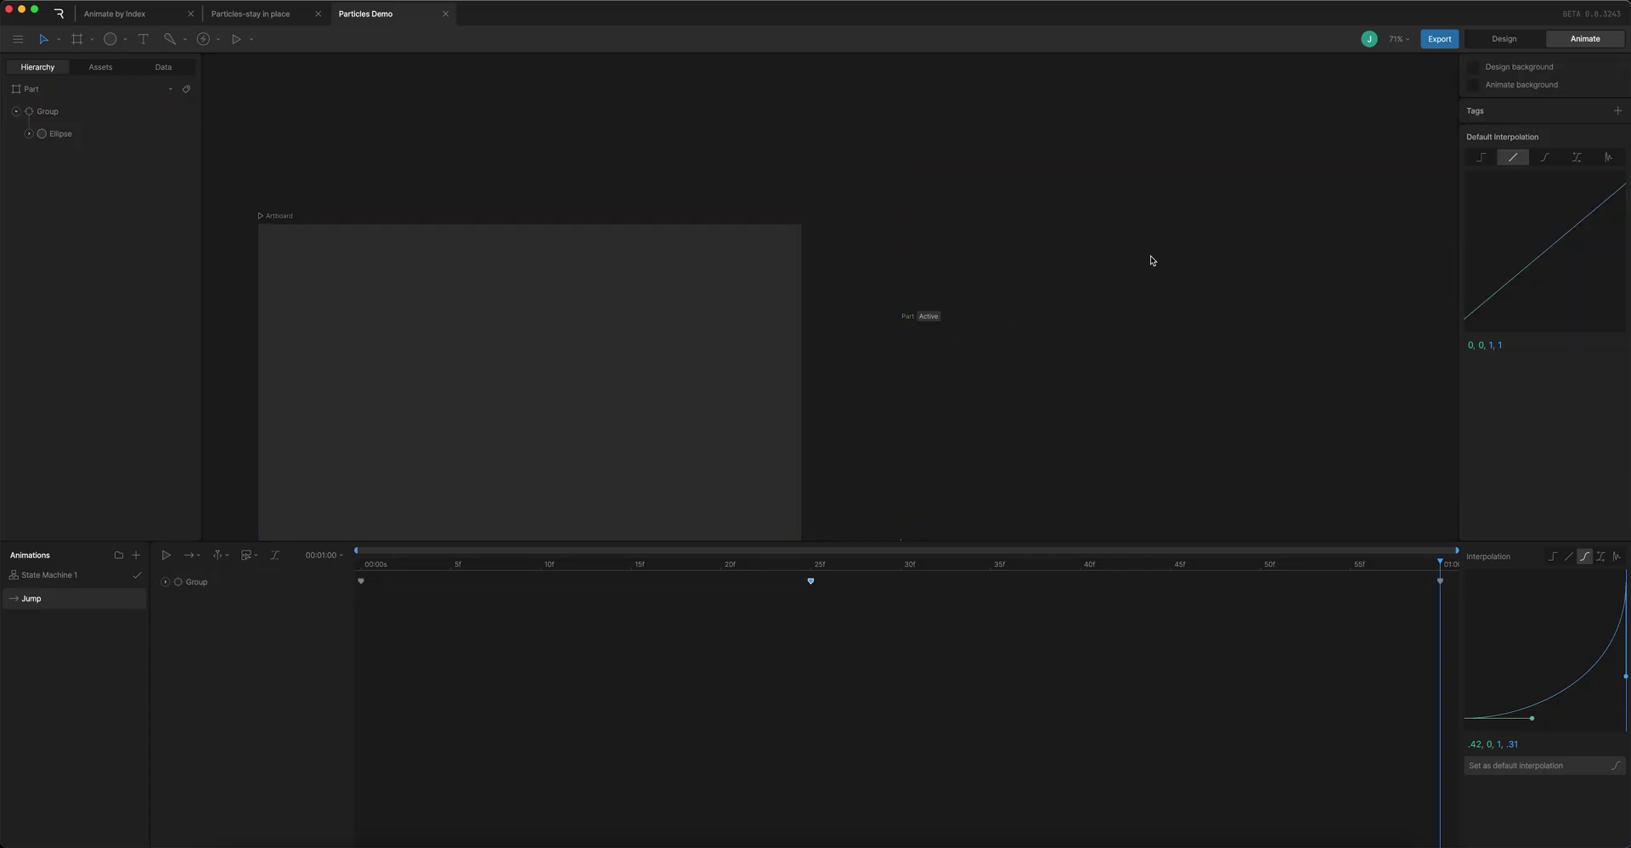
{"action": "left_click", "coordinate": [49, 576]}
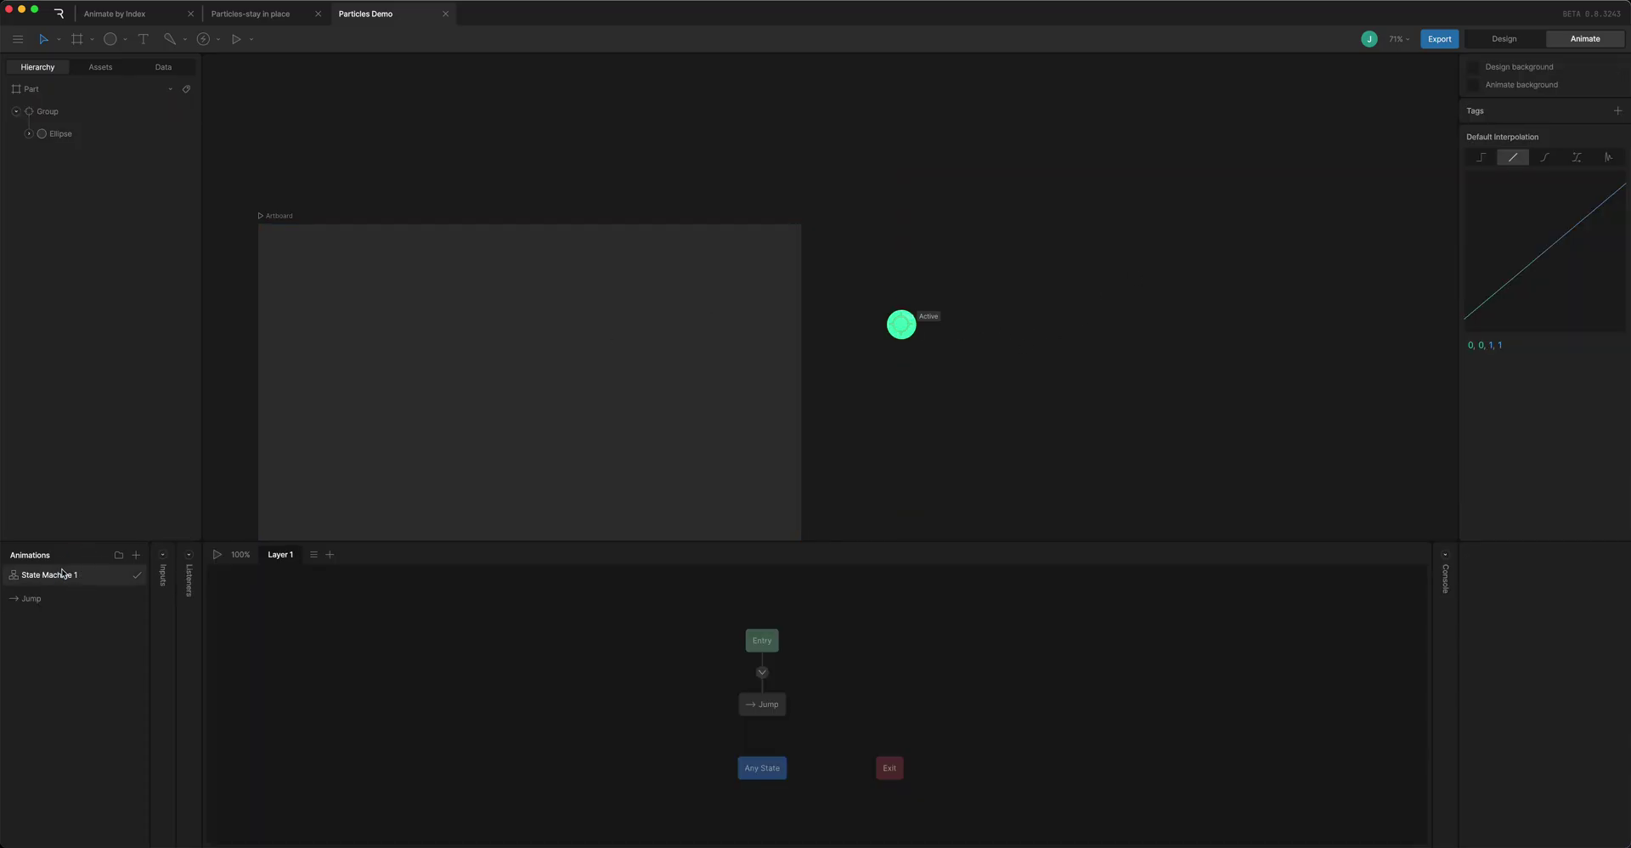
{"action": "key", "text": "space"}
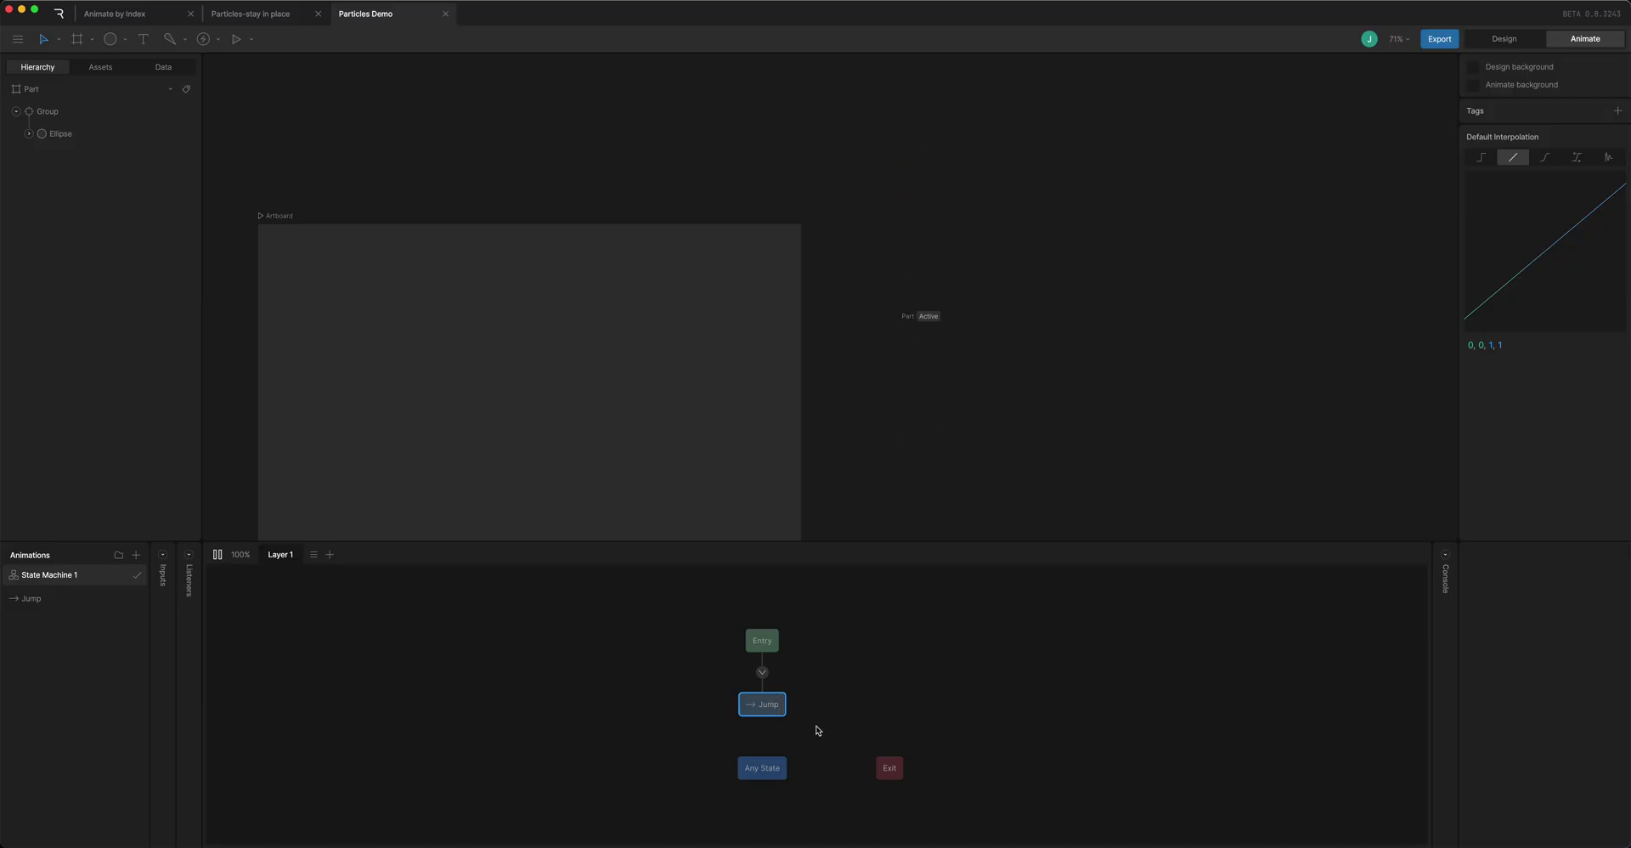
Enlarge the state machine graph area and spread out the Jump, Any State and Exit nodes
{"action": "scroll", "coordinate": [604, 639], "scroll_direction": "down", "scroll_amount": 2}
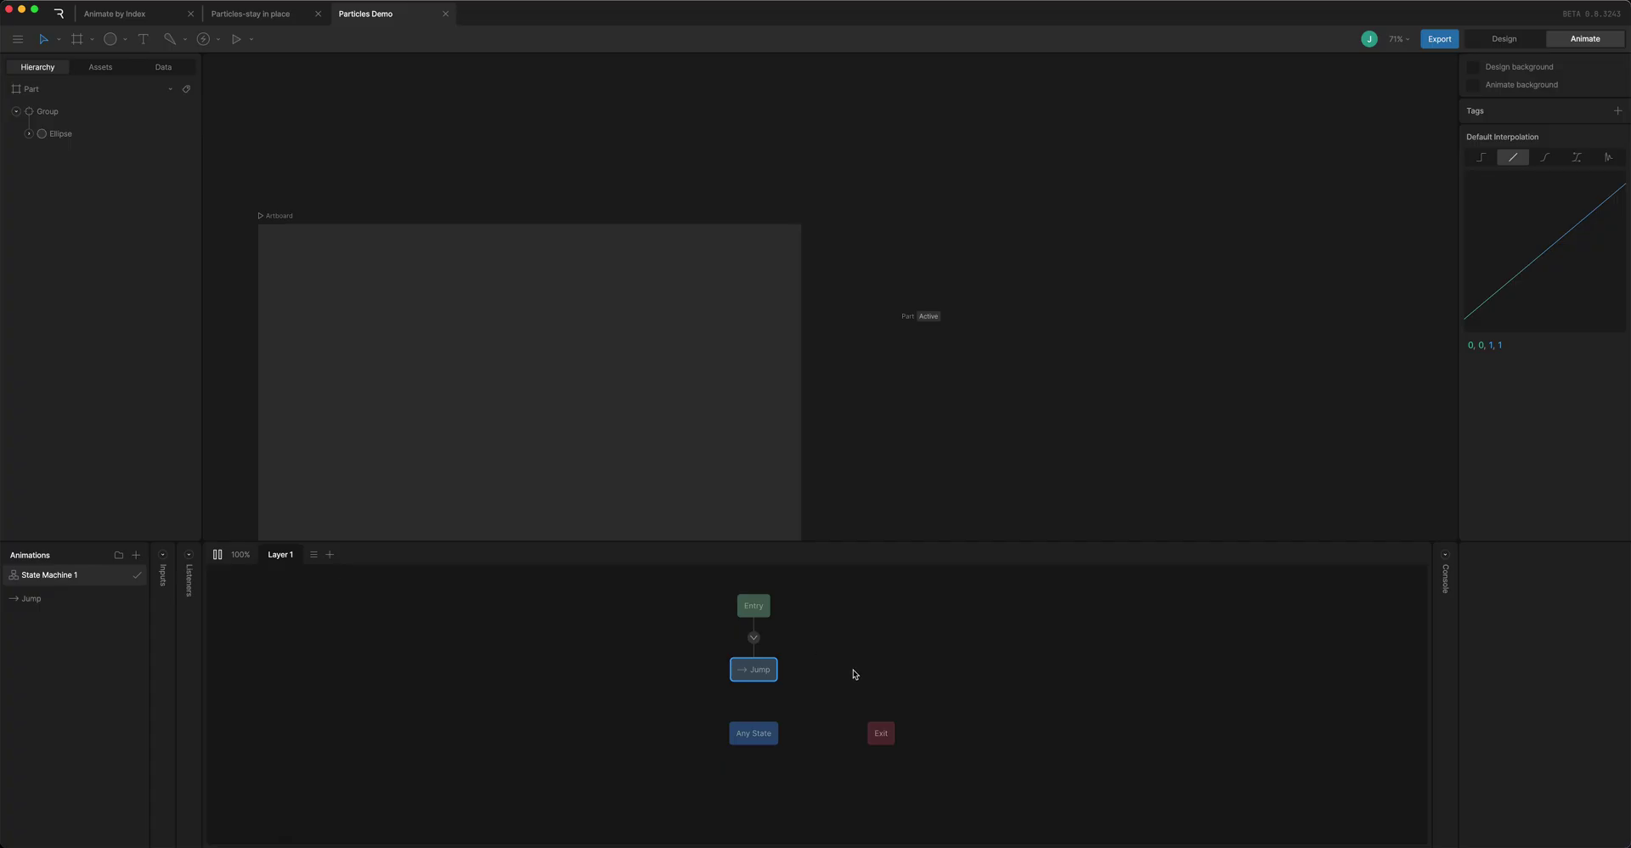
{"action": "left_click_drag", "start_coordinate": [715, 538], "coordinate": [713, 467]}
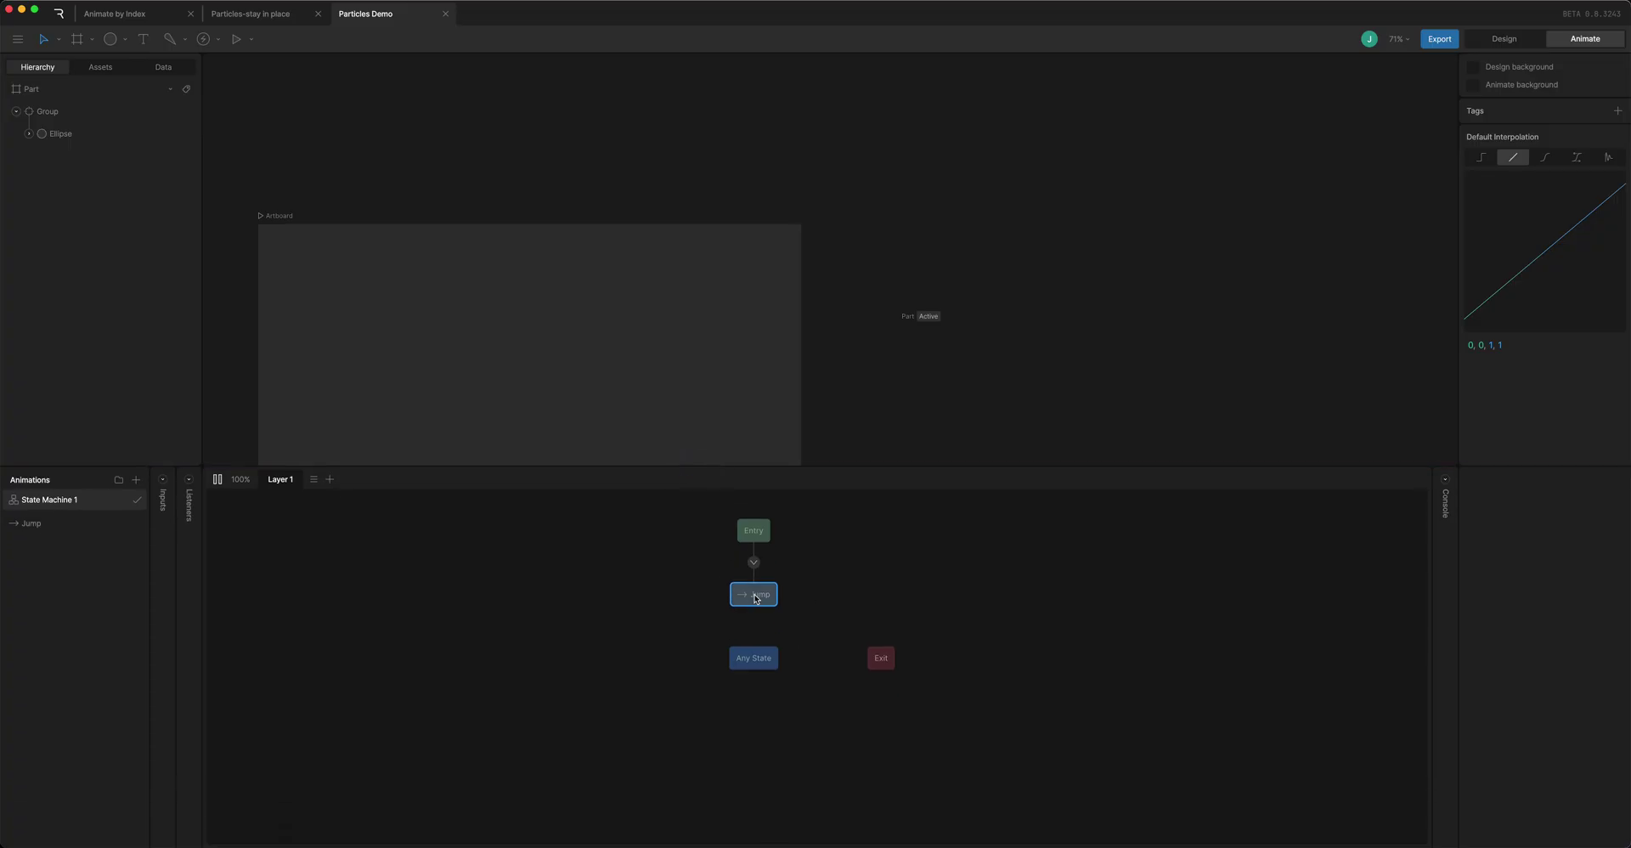
{"action": "left_click_drag", "start_coordinate": [754, 594], "coordinate": [674, 586]}
{"action": "left_click_drag", "start_coordinate": [736, 654], "coordinate": [1240, 575]}
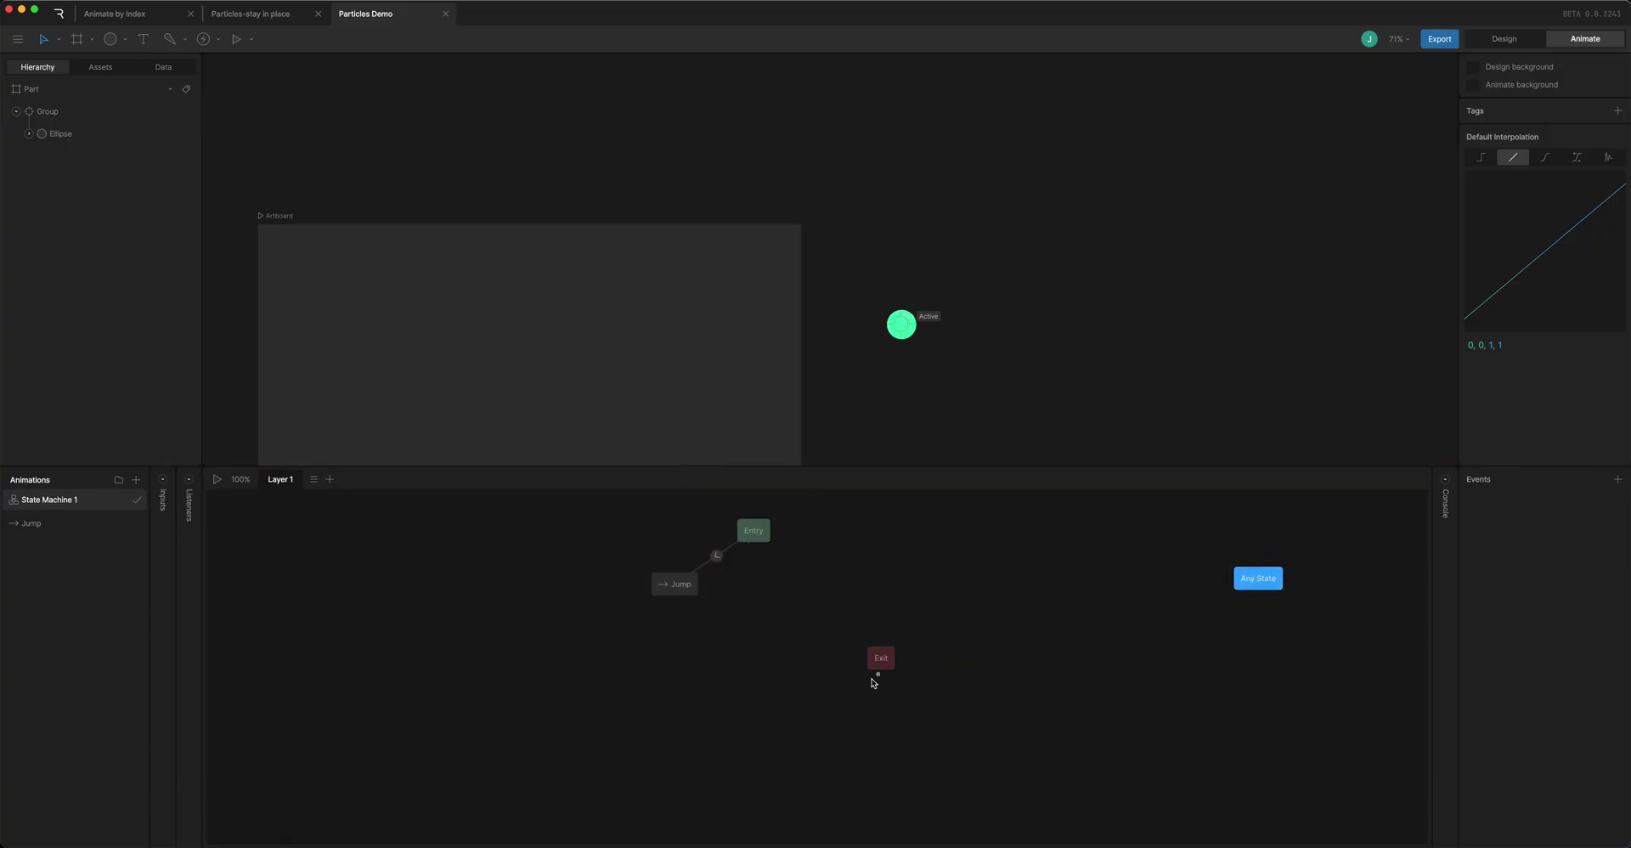
{"action": "left_click_drag", "start_coordinate": [879, 661], "coordinate": [1280, 651]}
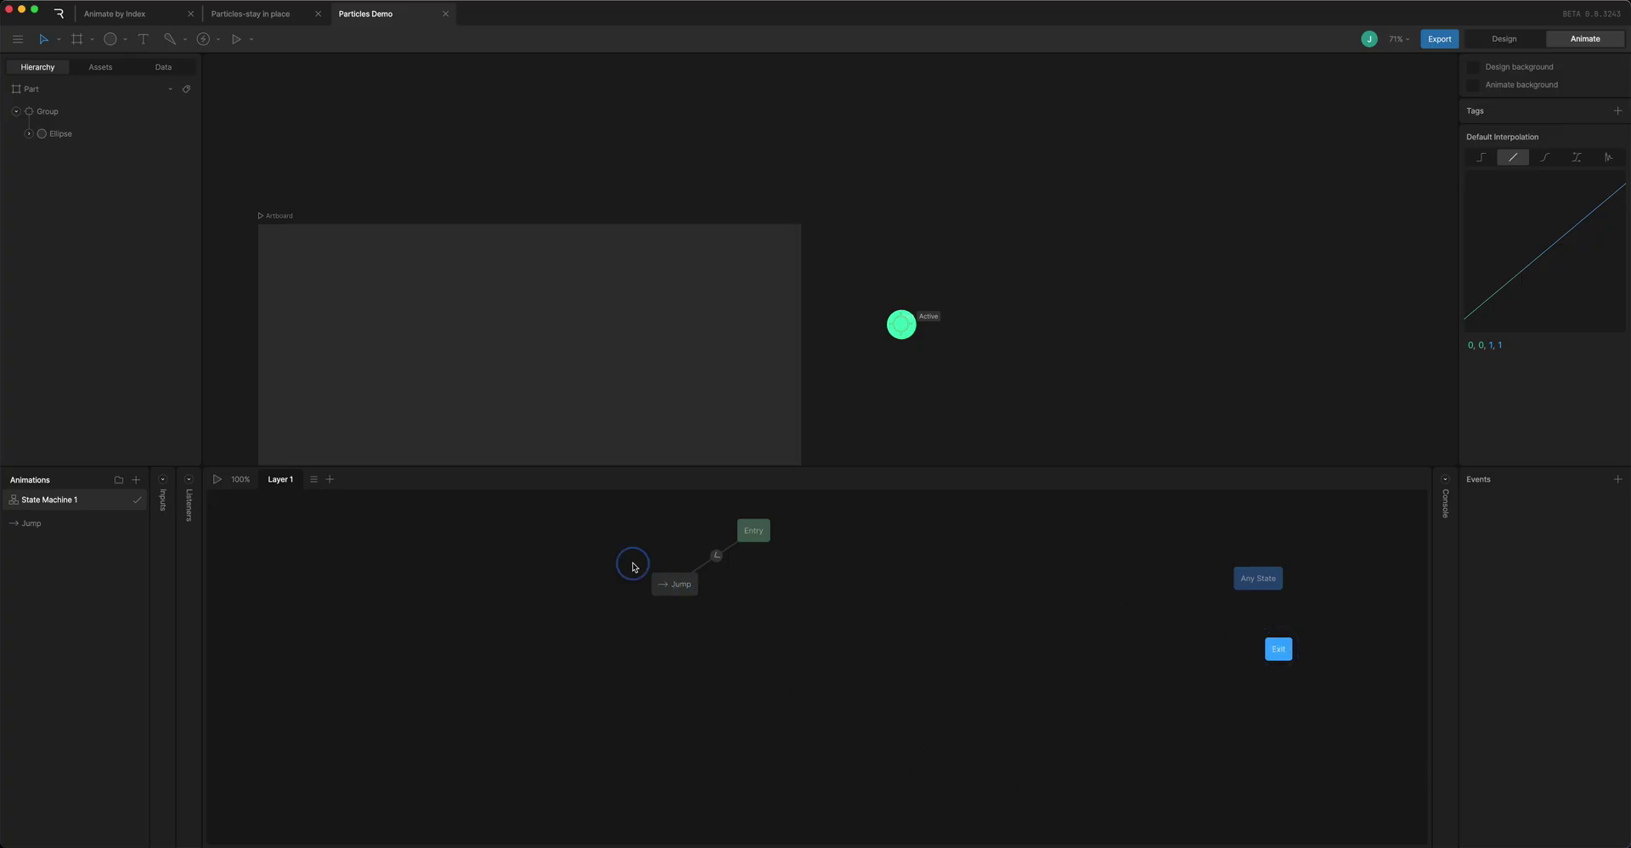
Set the playback speed of the Jump state connected to Entry to 0x
{"action": "left_click", "coordinate": [680, 584]}
{"action": "left_click", "coordinate": [1537, 526]}
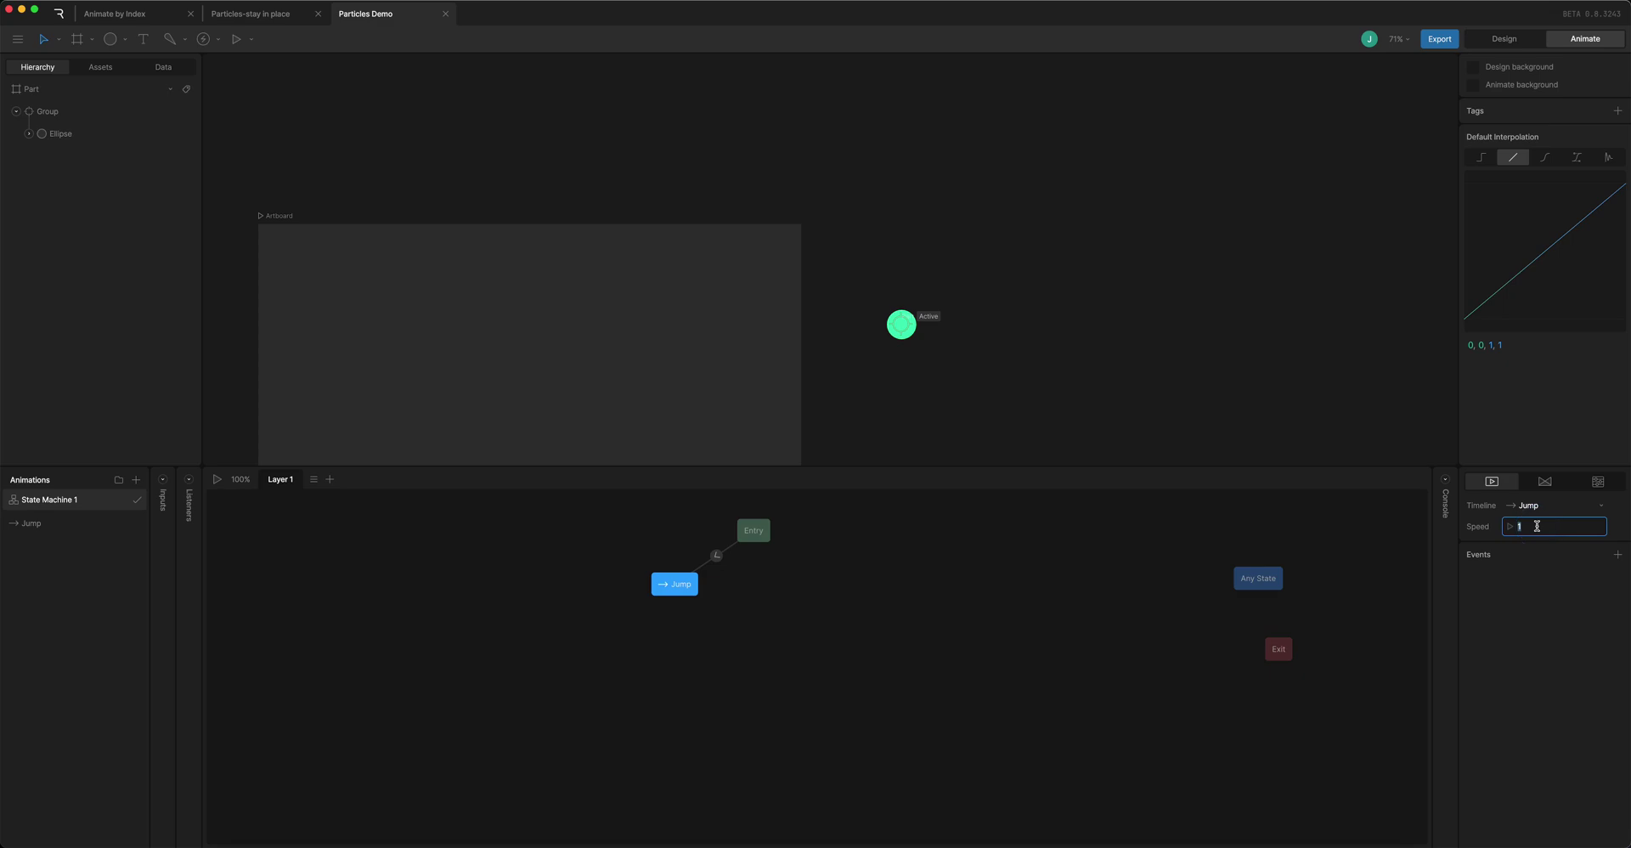
{"action": "key", "text": "Tab"}
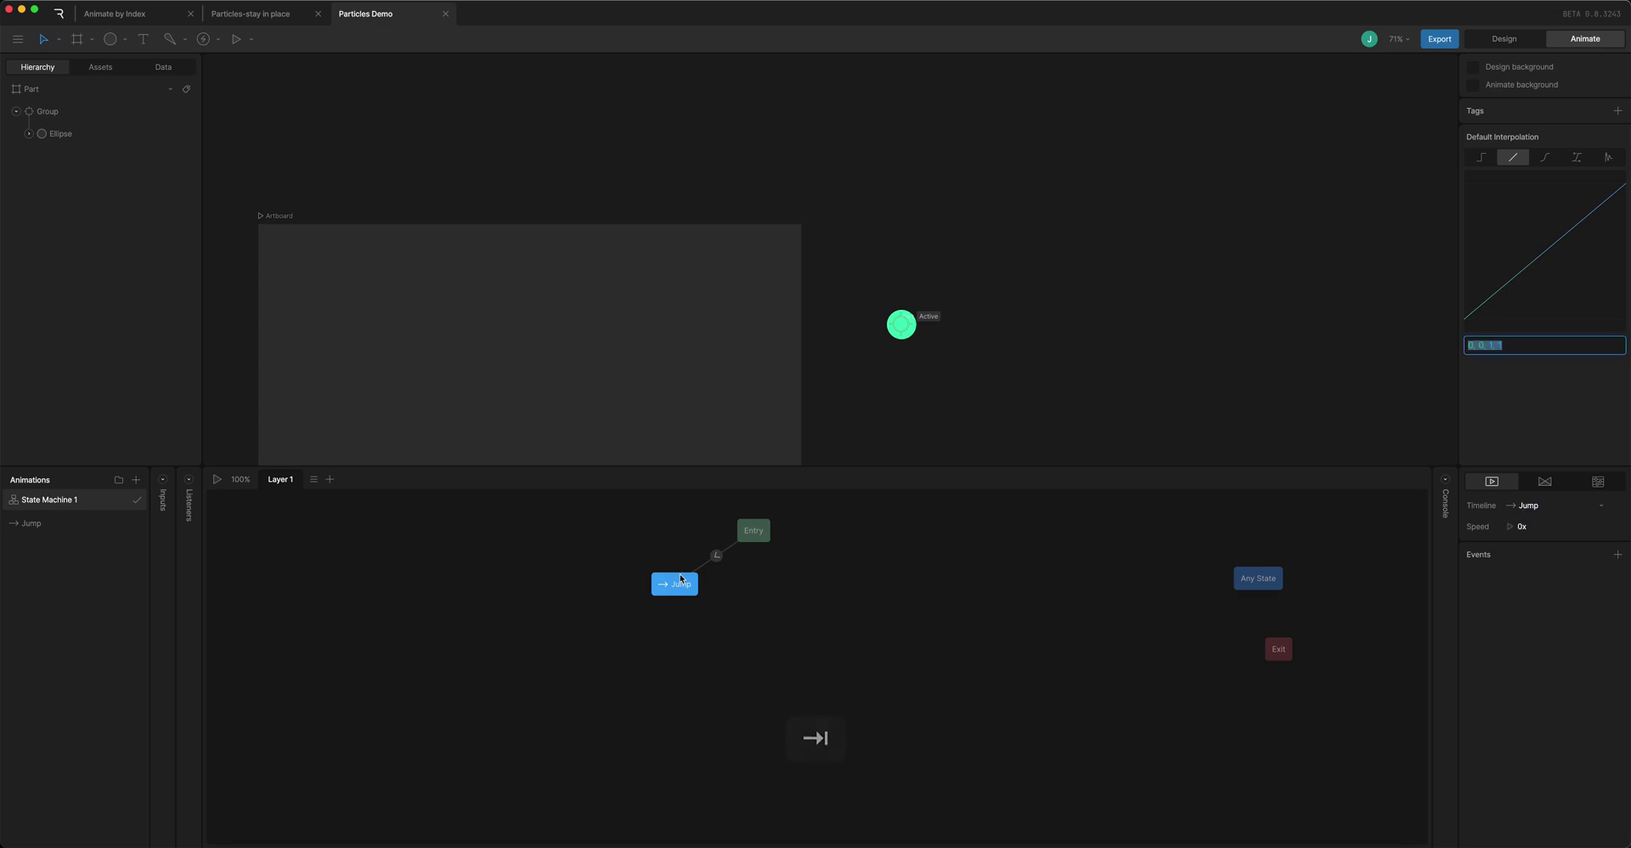
Examine the group's position and scale keyframes at frame 0 of the Jump timeline
{"action": "left_click", "coordinate": [34, 523]}
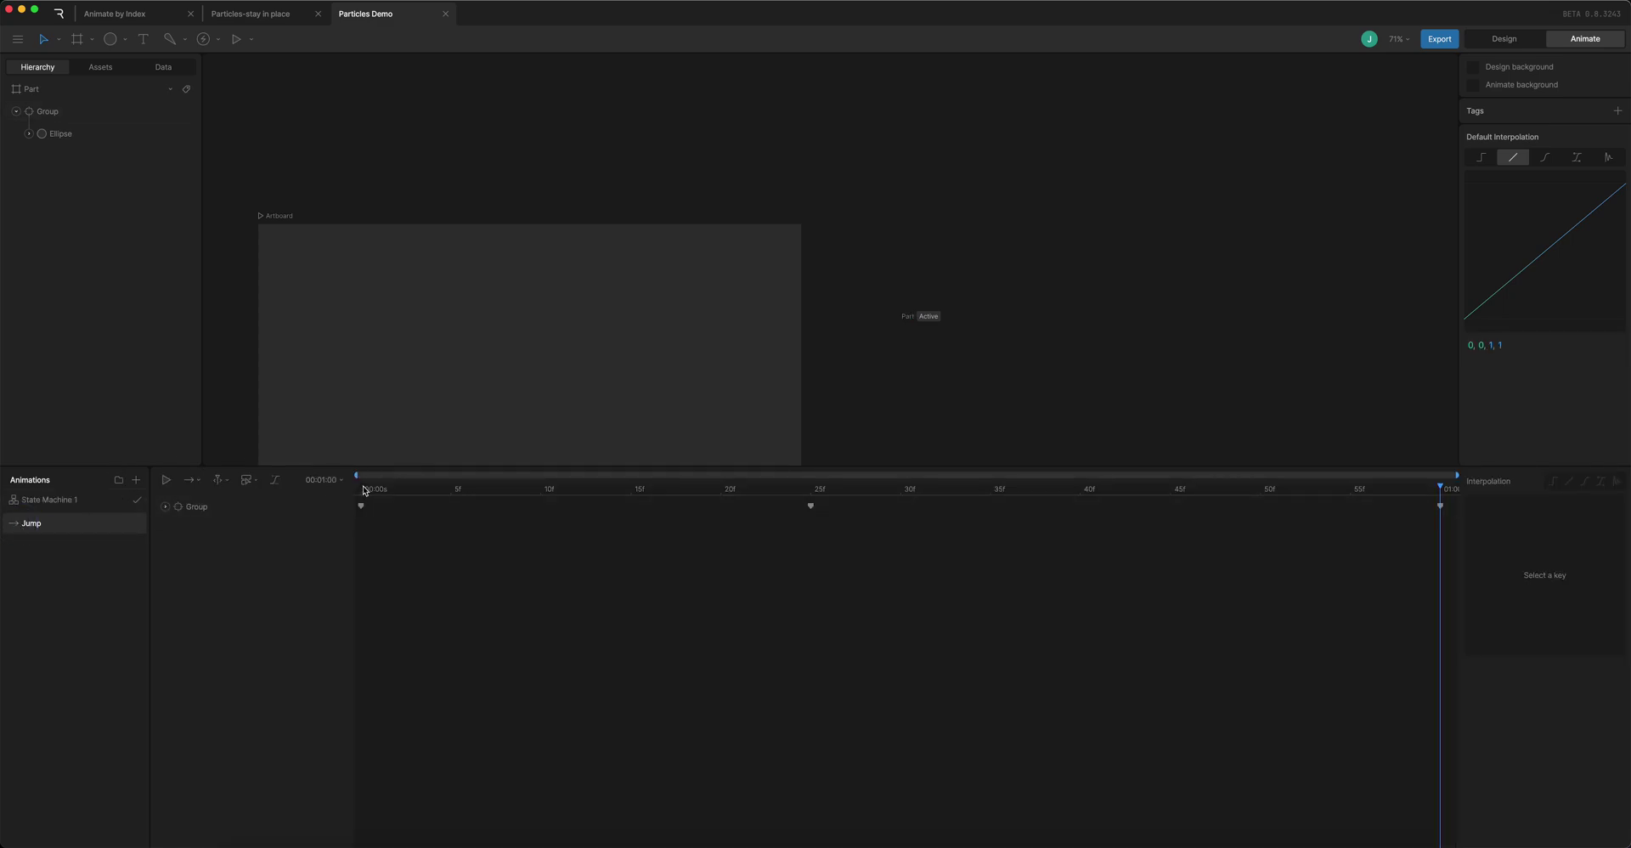
{"action": "left_click", "coordinate": [363, 491]}
{"action": "left_click", "coordinate": [234, 503]}
{"action": "left_click", "coordinate": [235, 502]}
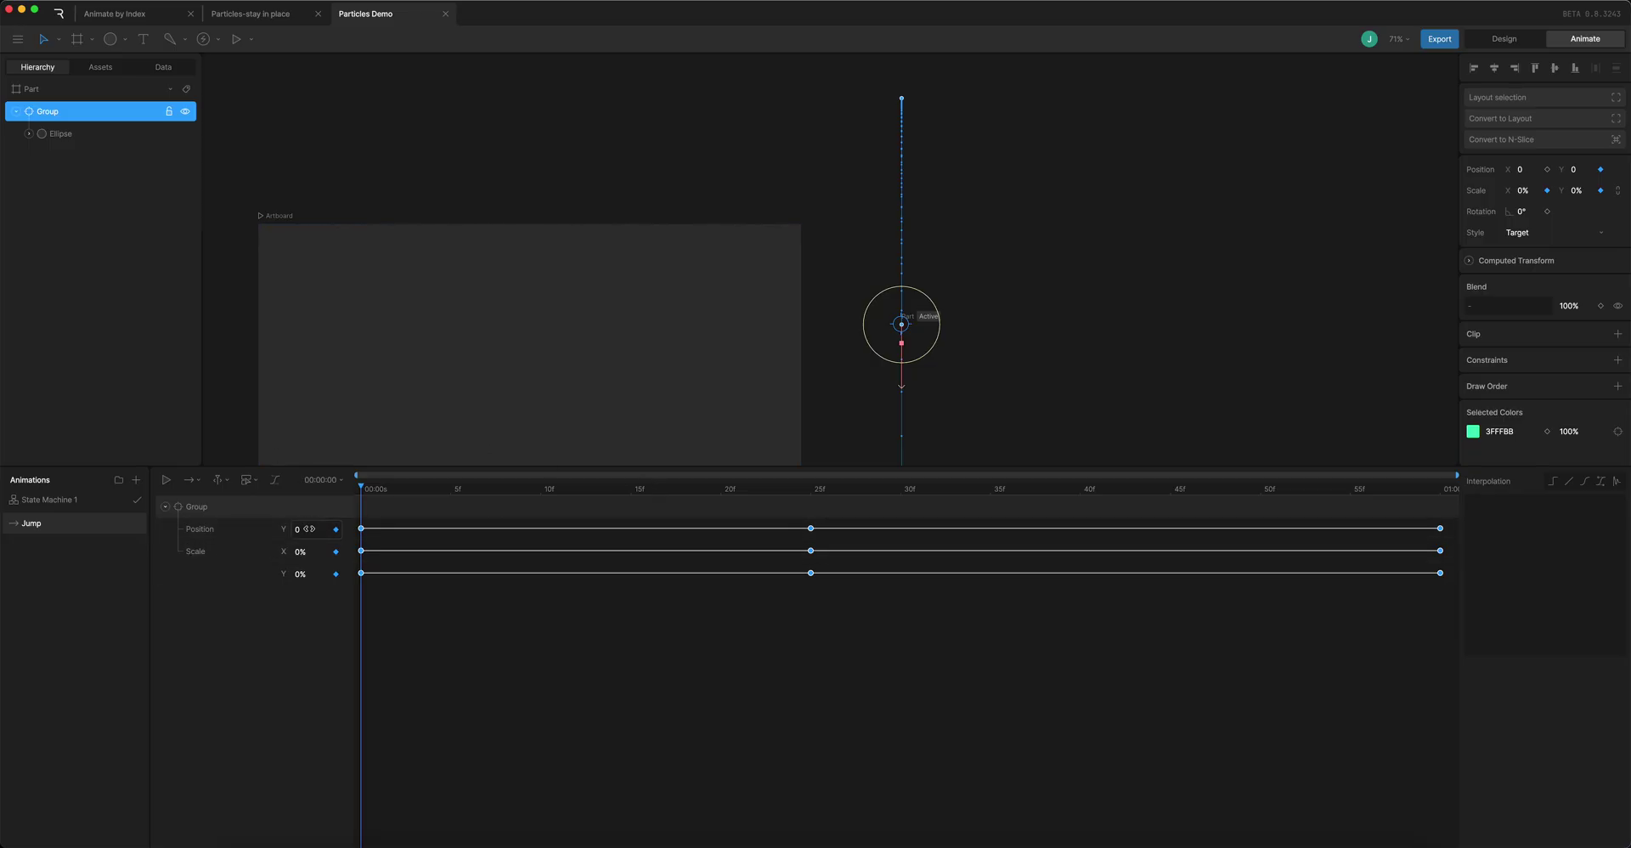
Add two more Jump states to the graph of State Machine 1
{"action": "left_click", "coordinate": [88, 503]}
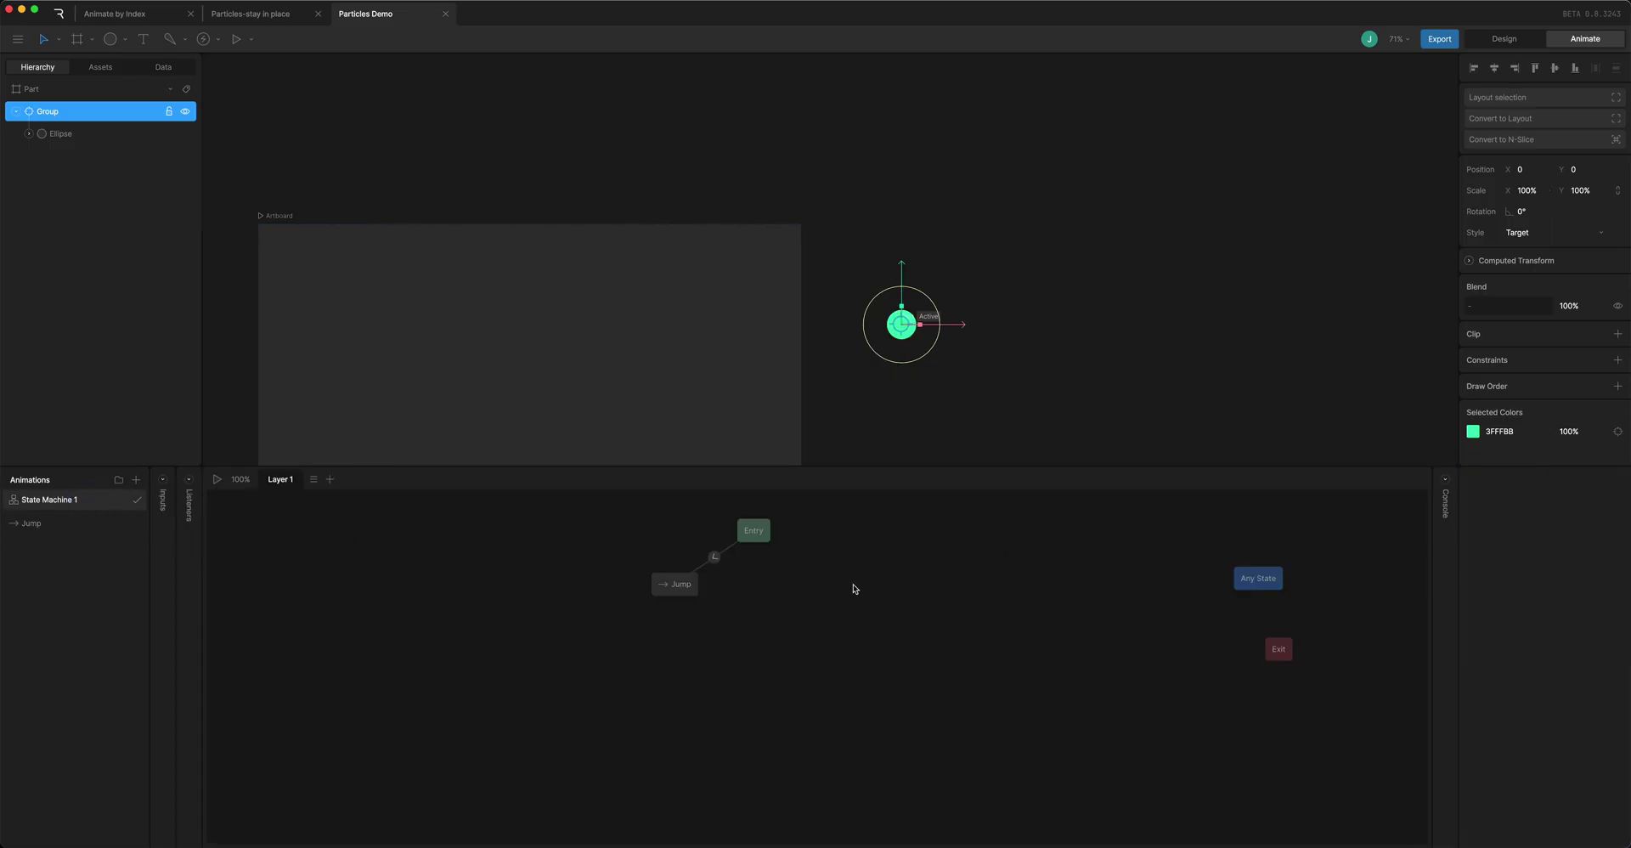
{"action": "left_click_drag", "start_coordinate": [59, 523], "coordinate": [739, 656]}
{"action": "left_click_drag", "start_coordinate": [892, 643], "coordinate": [893, 643]}
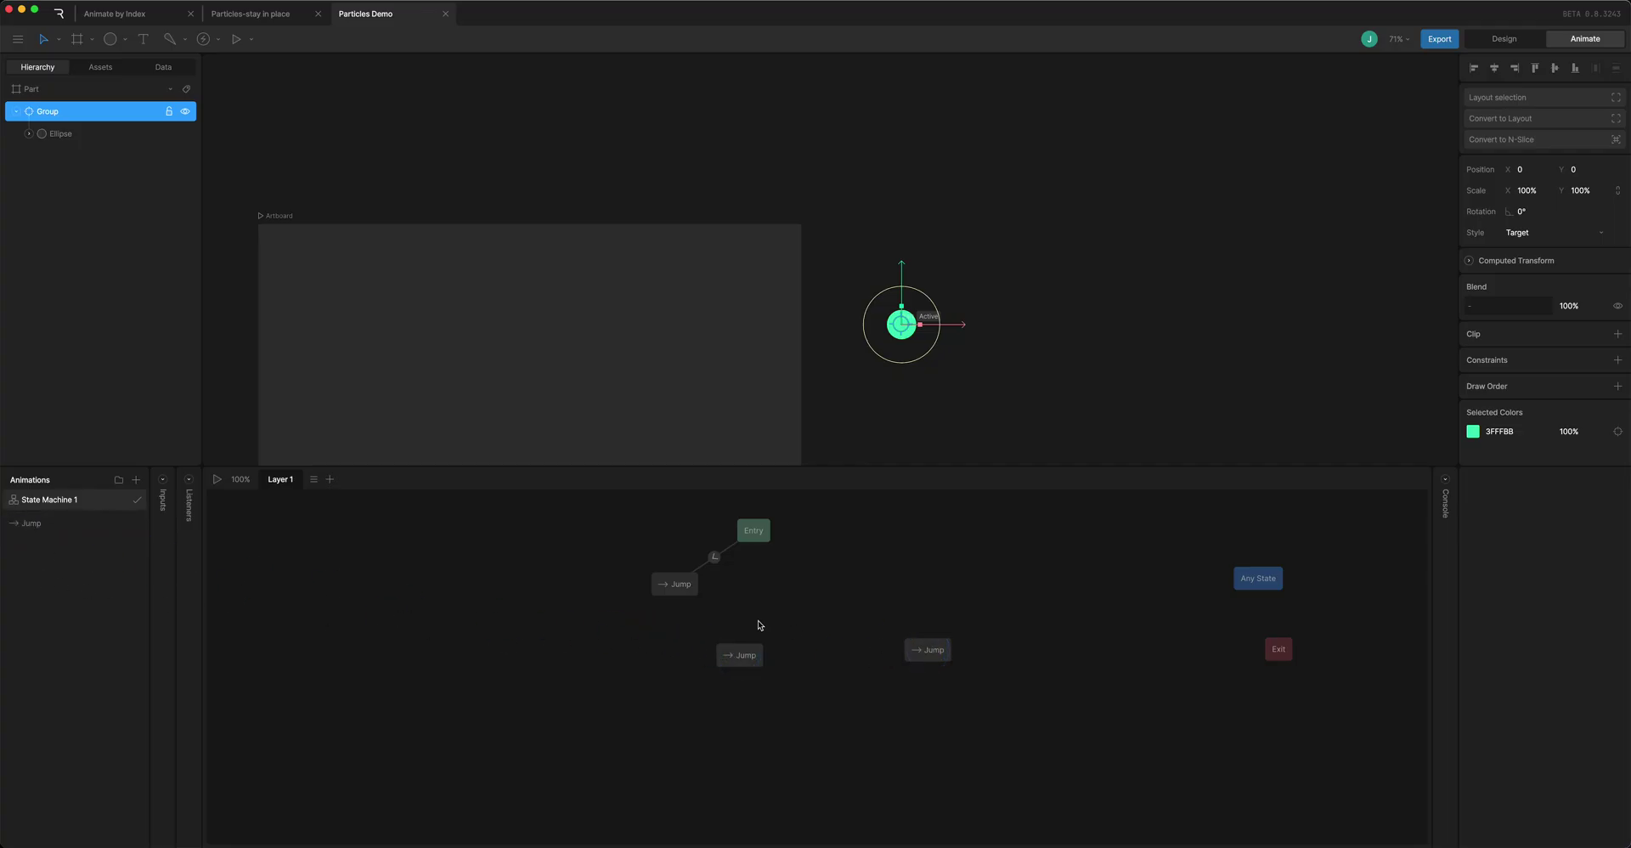
Connect the first Jump state to the second, link the second and third in both directions, and arrange them in a V
{"action": "left_click_drag", "start_coordinate": [684, 592], "coordinate": [918, 651]}
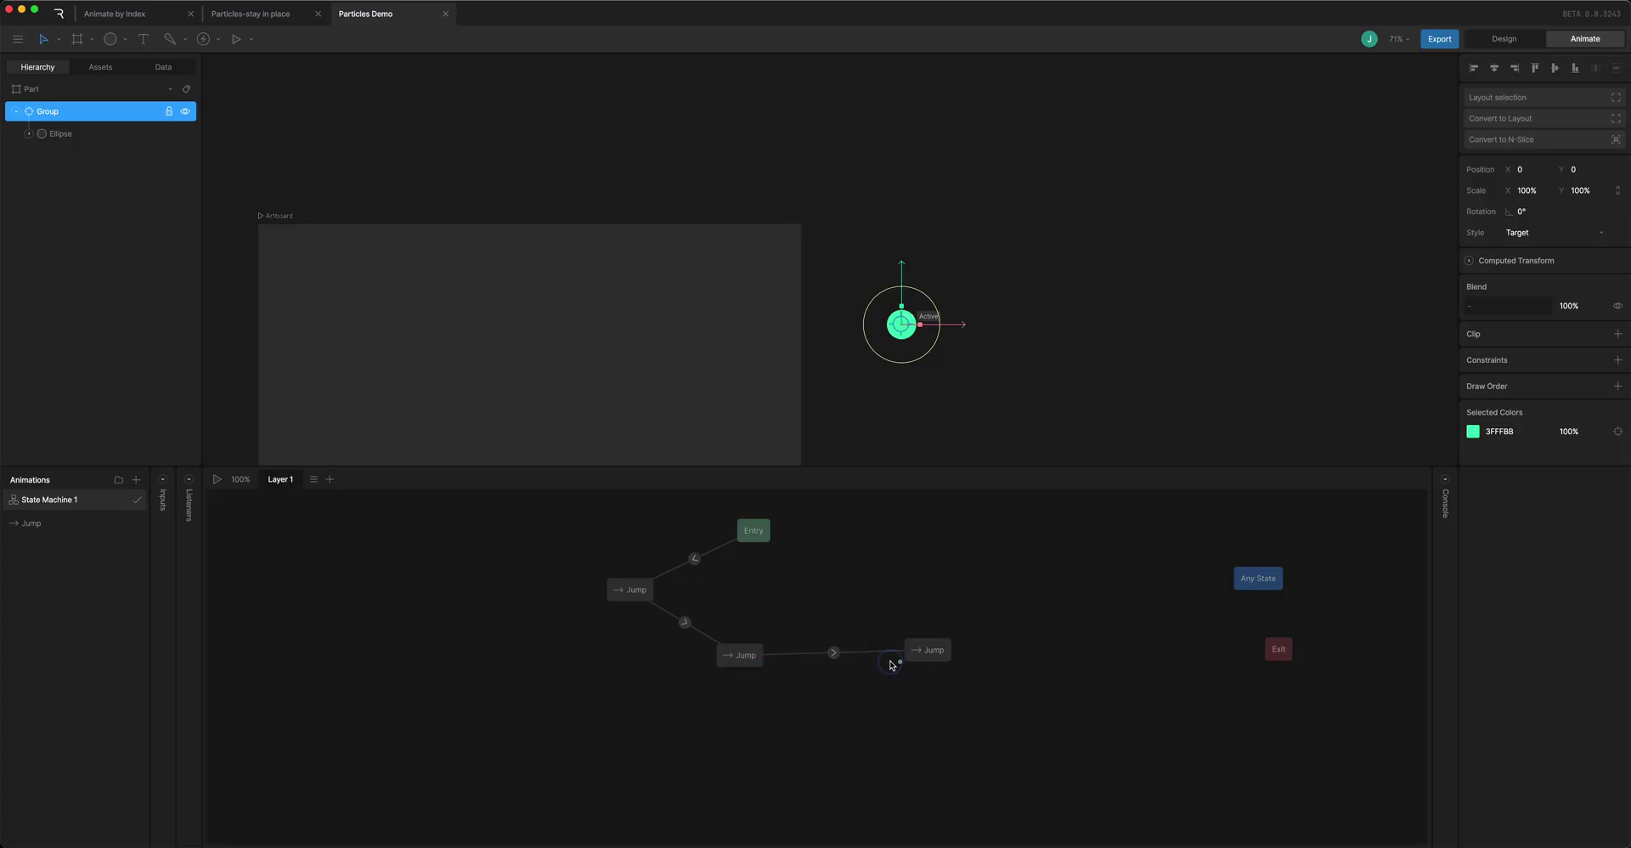
{"action": "left_click", "coordinate": [736, 656]}
{"action": "left_click_drag", "start_coordinate": [735, 656], "coordinate": [773, 689]}
{"action": "left_click_drag", "start_coordinate": [935, 653], "coordinate": [940, 598]}
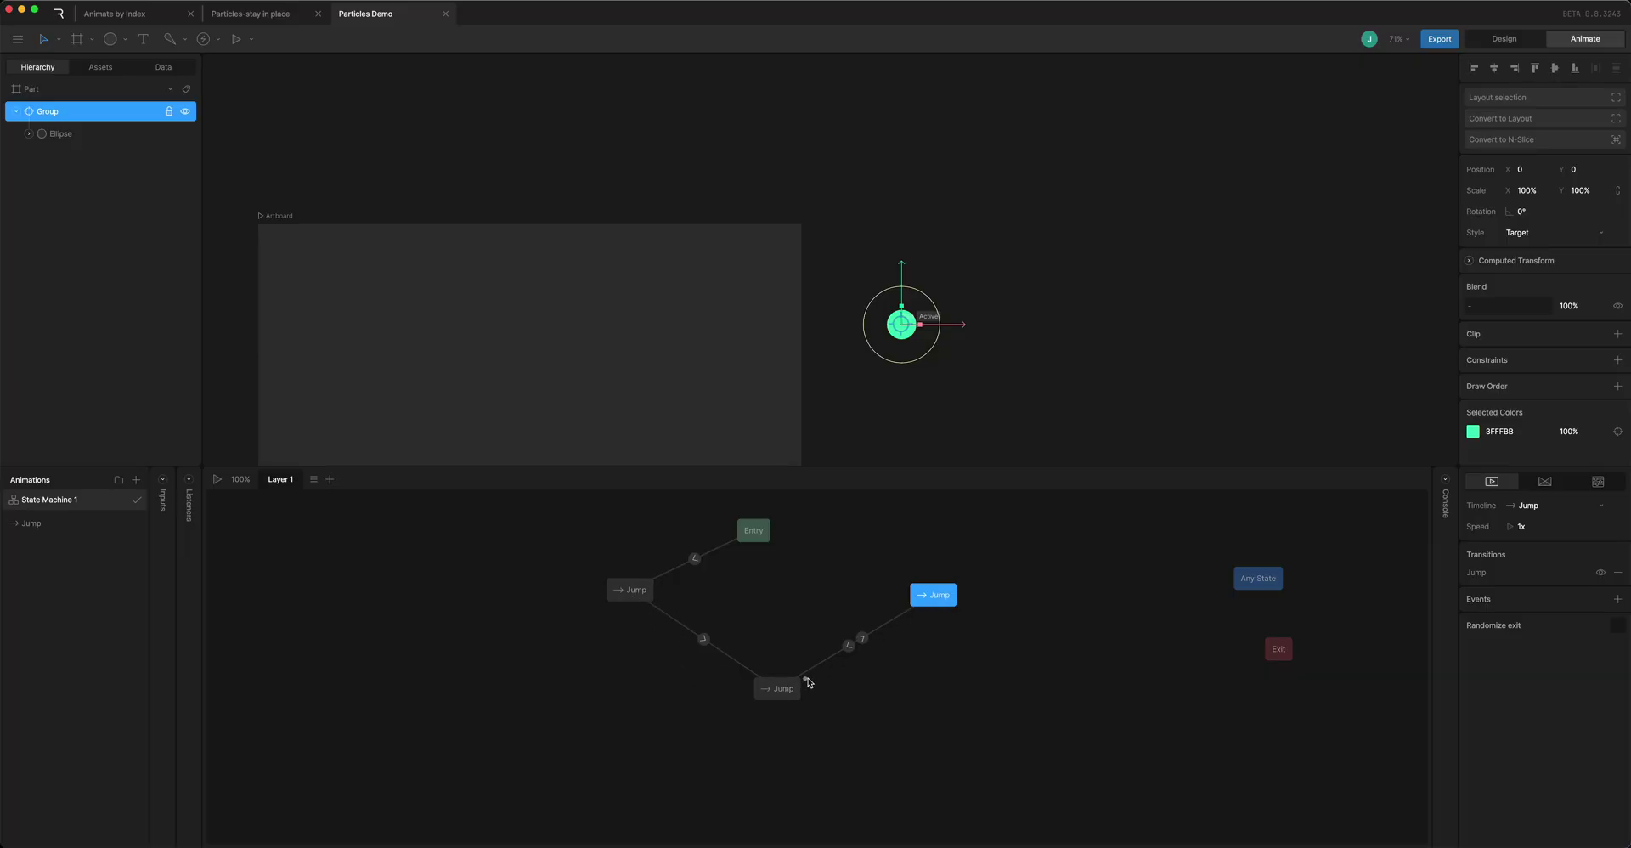
Select all three transitions between the Jump states
{"action": "left_click", "coordinate": [779, 689]}
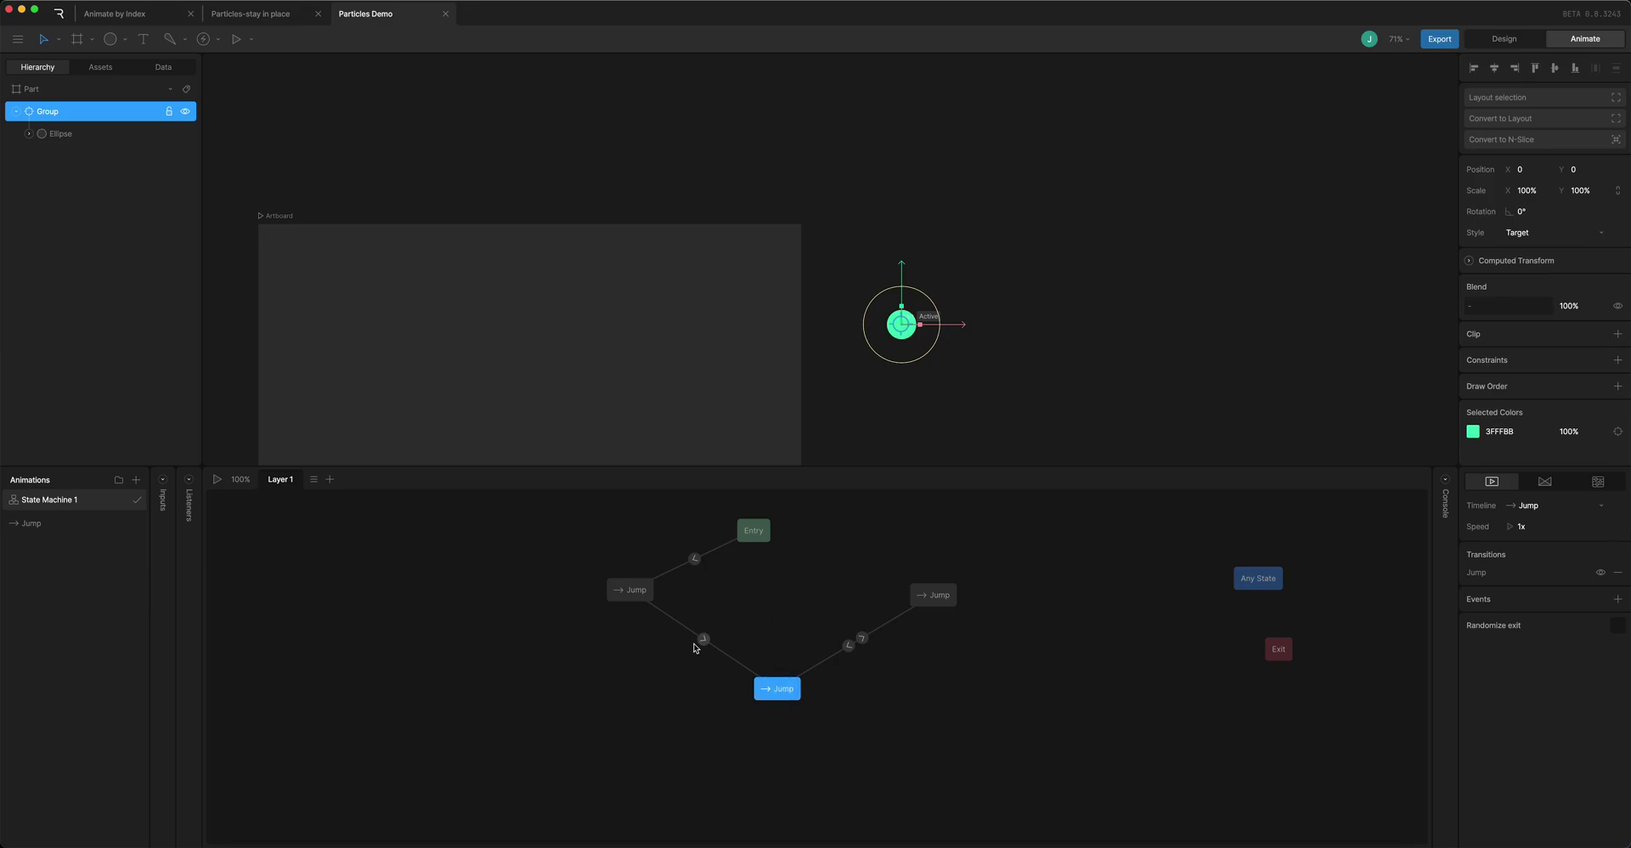
{"action": "left_click_drag", "start_coordinate": [898, 656], "coordinate": [813, 636]}
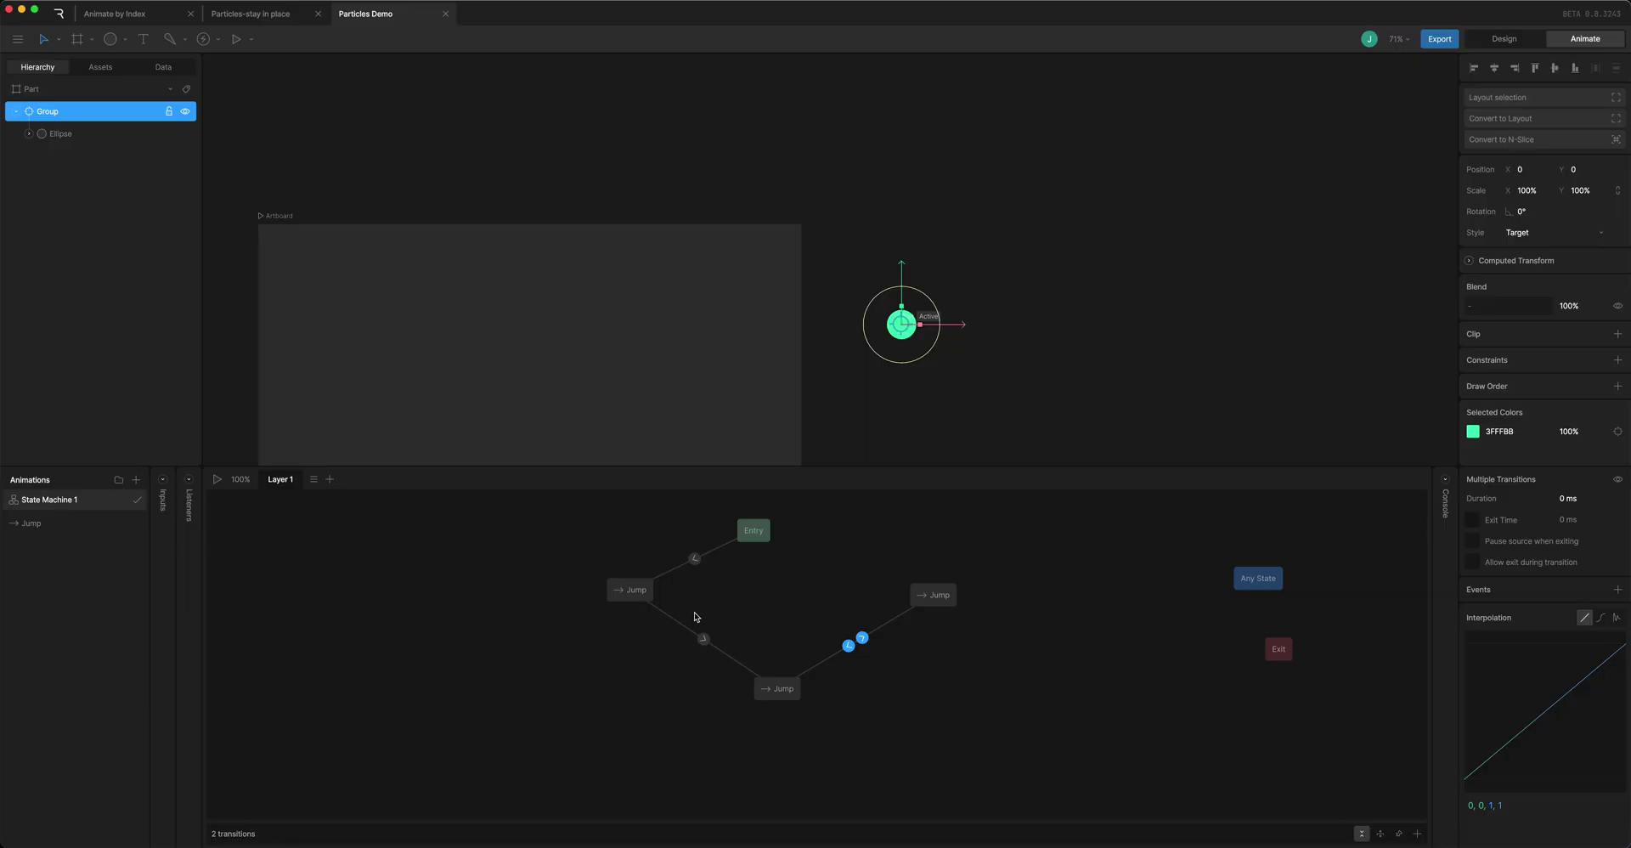
{"action": "left_click_drag", "start_coordinate": [694, 616], "coordinate": [887, 660]}
Add a List Index property to the Part view model
{"action": "left_click", "coordinate": [169, 68]}
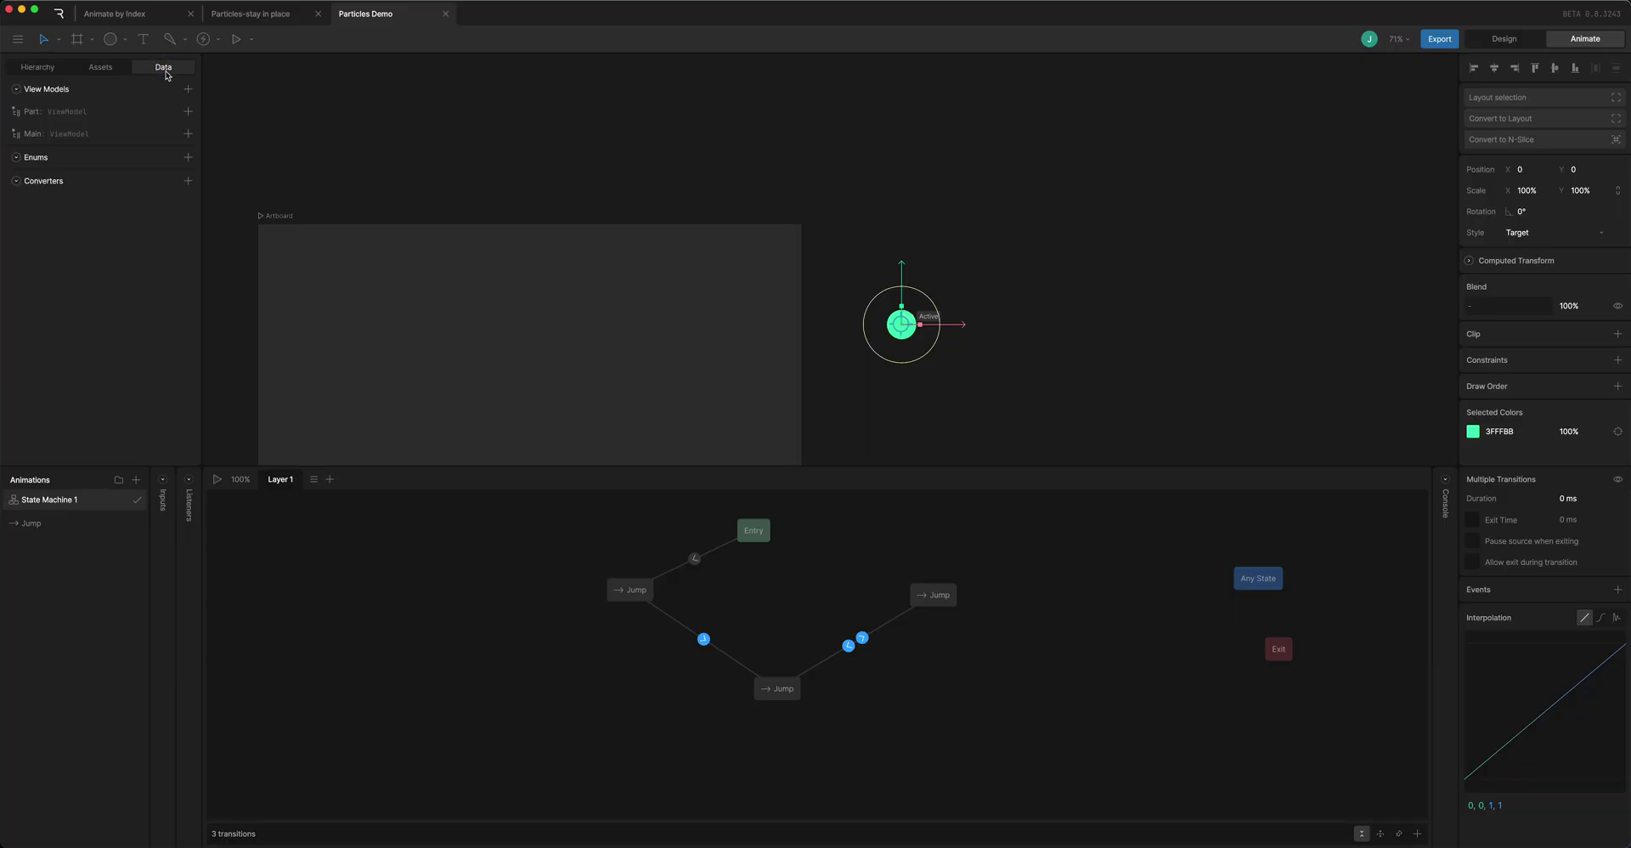
{"action": "left_click", "coordinate": [67, 115]}
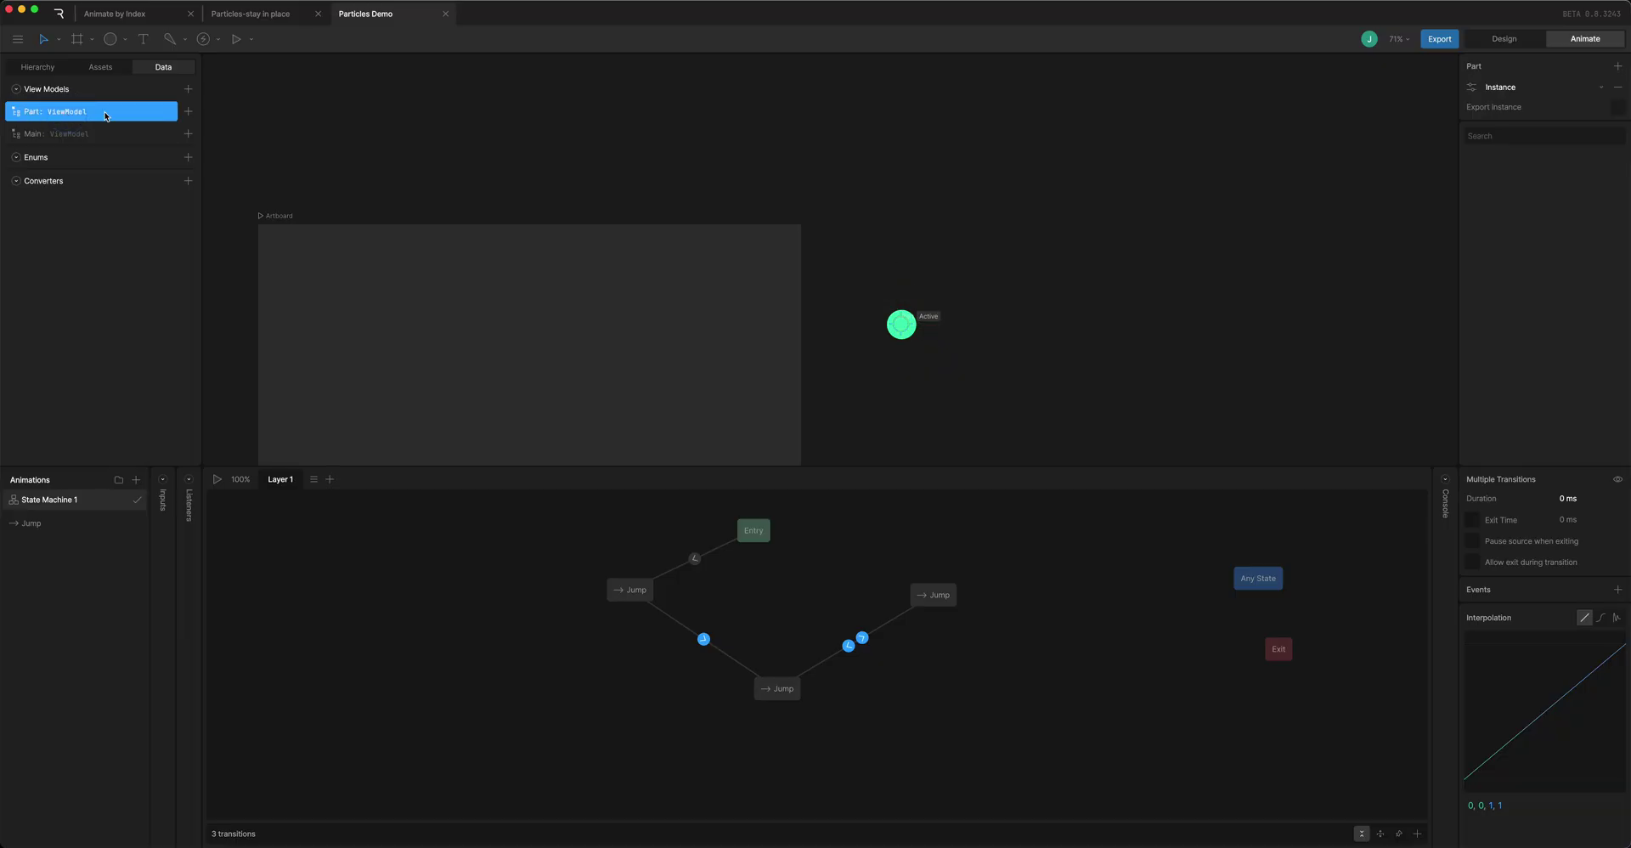
{"action": "left_click", "coordinate": [189, 111]}
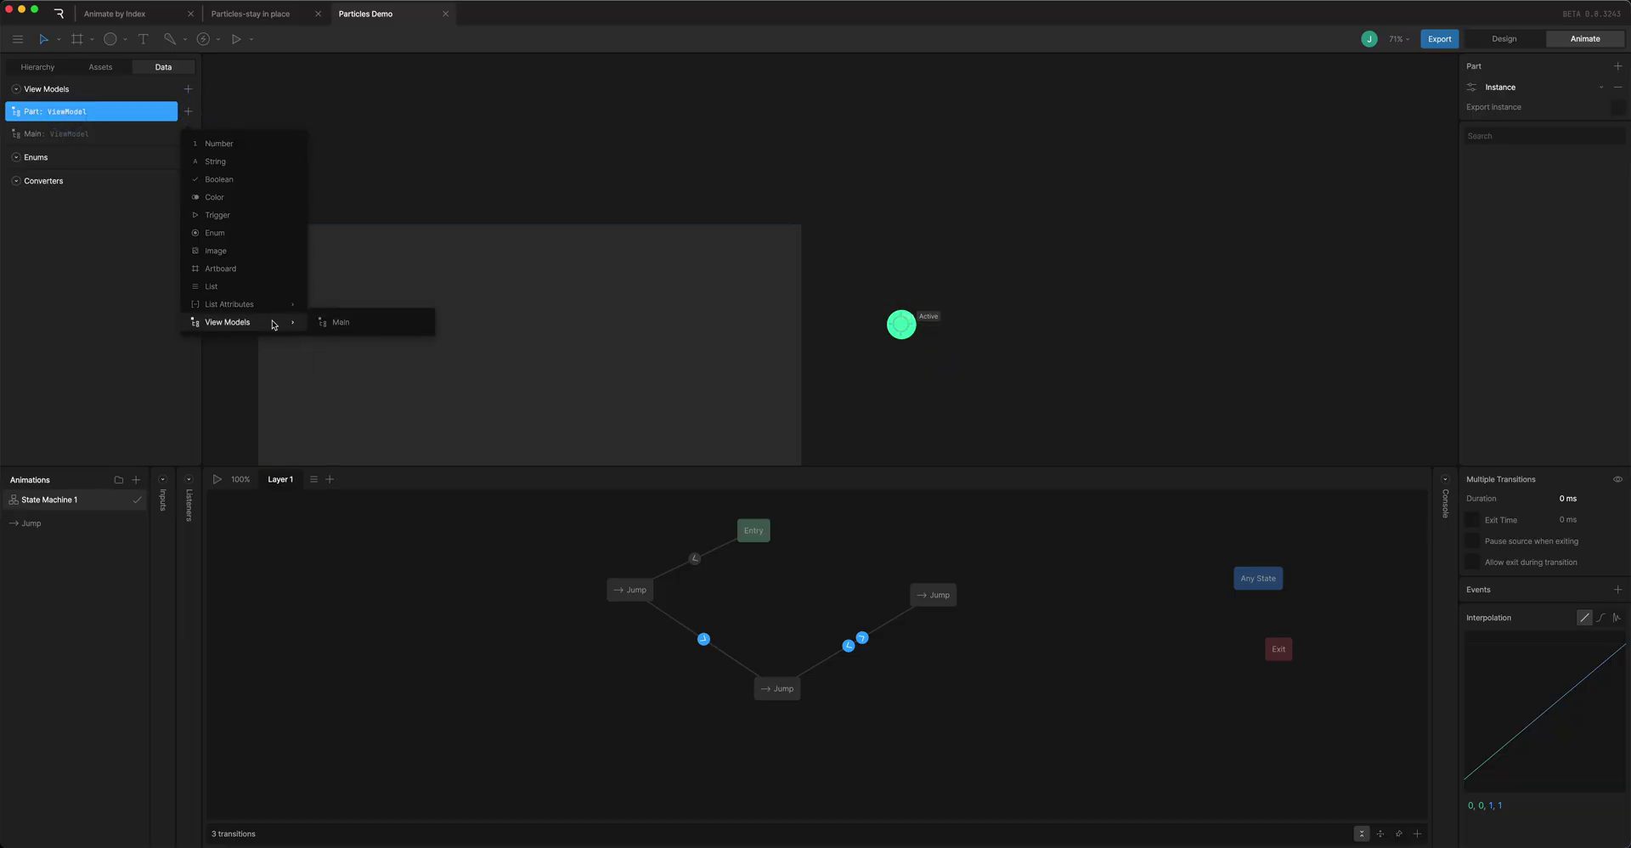
{"action": "mouse_move", "coordinate": [237, 306]}
{"action": "left_click", "coordinate": [384, 306]}
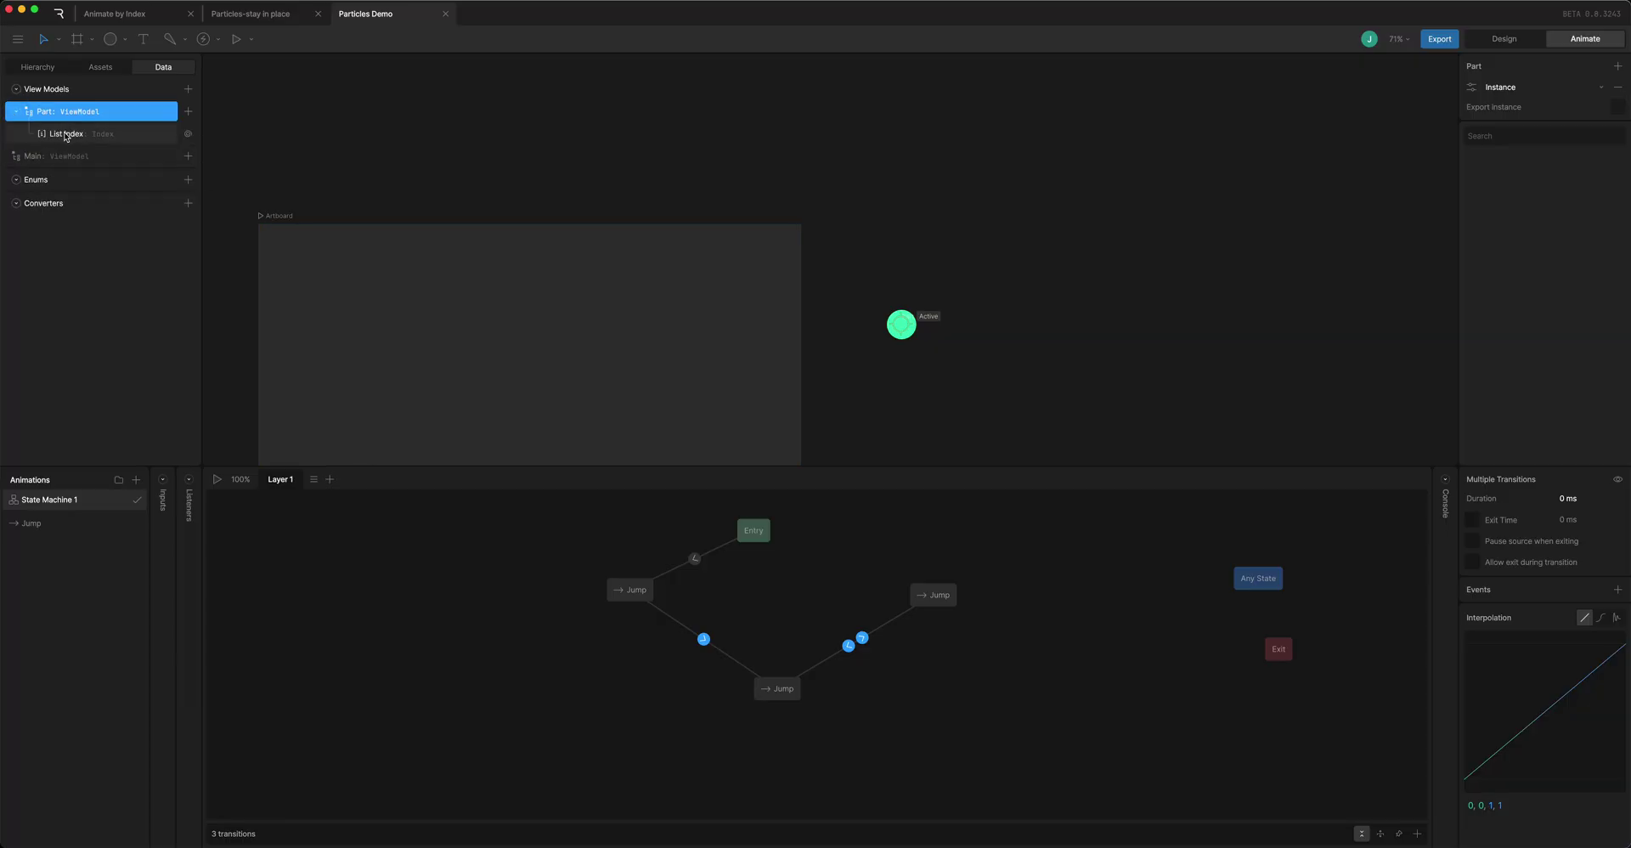
Add two number properties to the Main view model
{"action": "left_click", "coordinate": [29, 158]}
{"action": "left_click", "coordinate": [188, 156]}
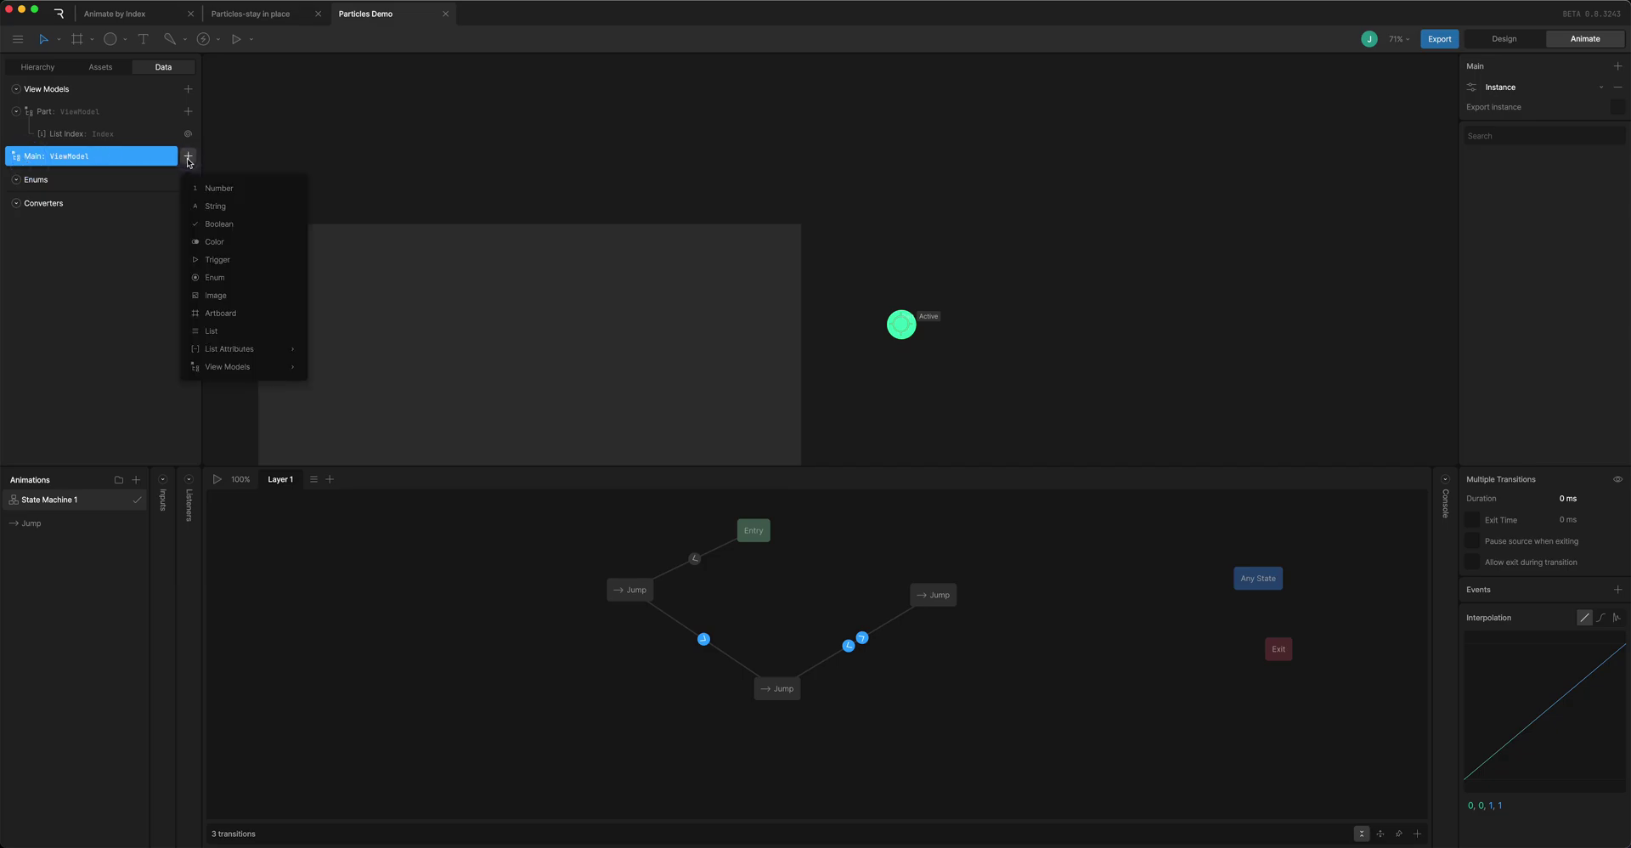
{"action": "left_click", "coordinate": [218, 189]}
{"action": "left_click", "coordinate": [187, 159]}
{"action": "left_click", "coordinate": [218, 188]}
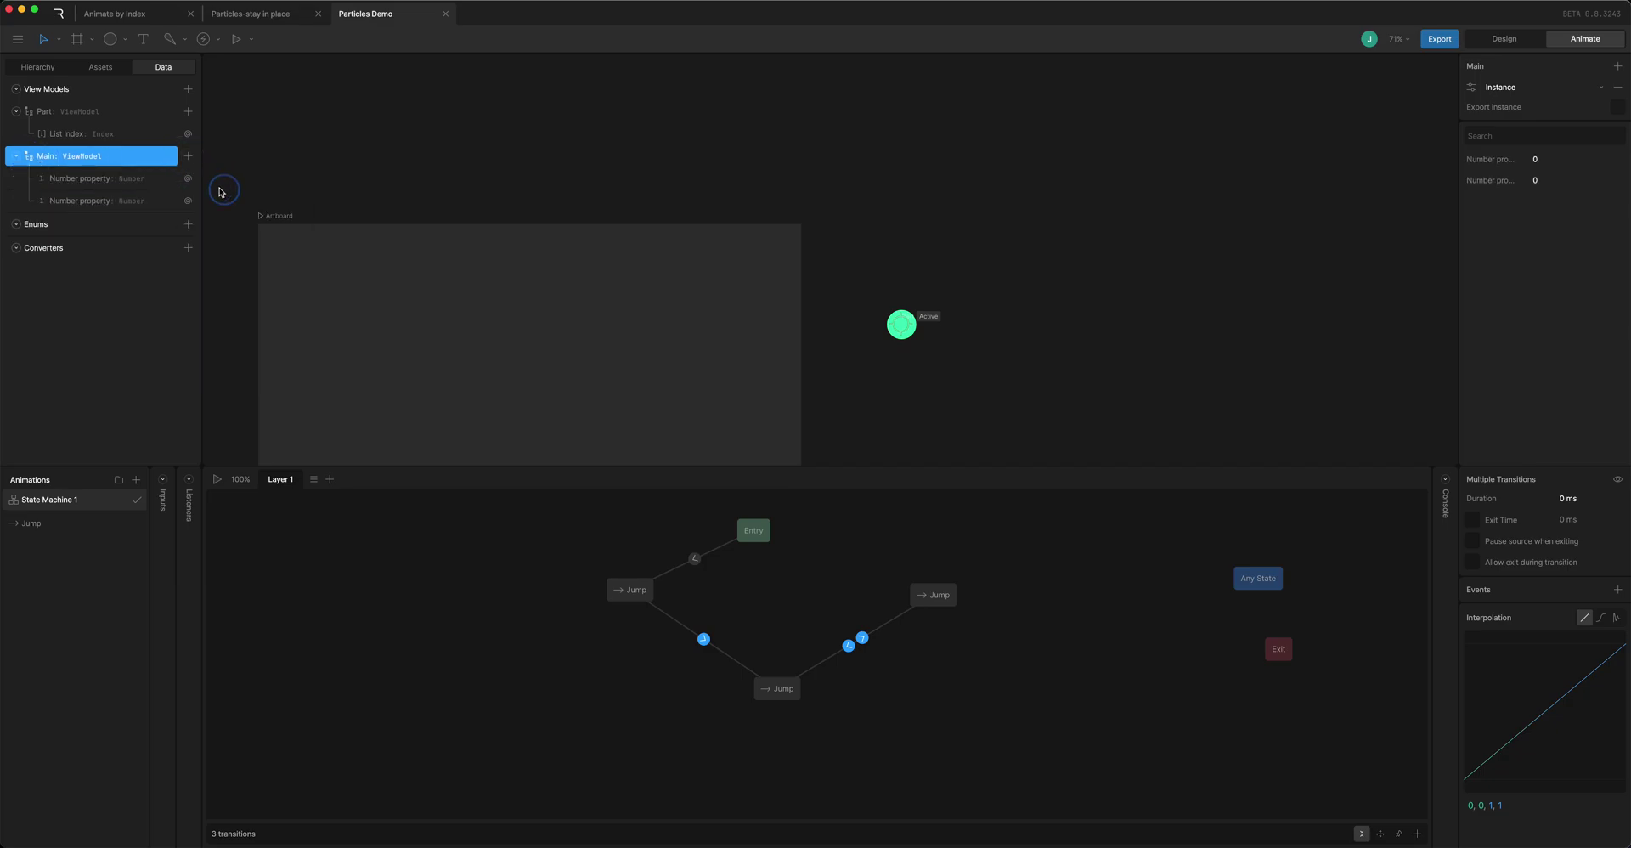
Rename the Main view model's two number properties NumPart and Index Trigger
{"action": "double_click", "coordinate": [80, 178]}
{"action": "type", "text": "N"}
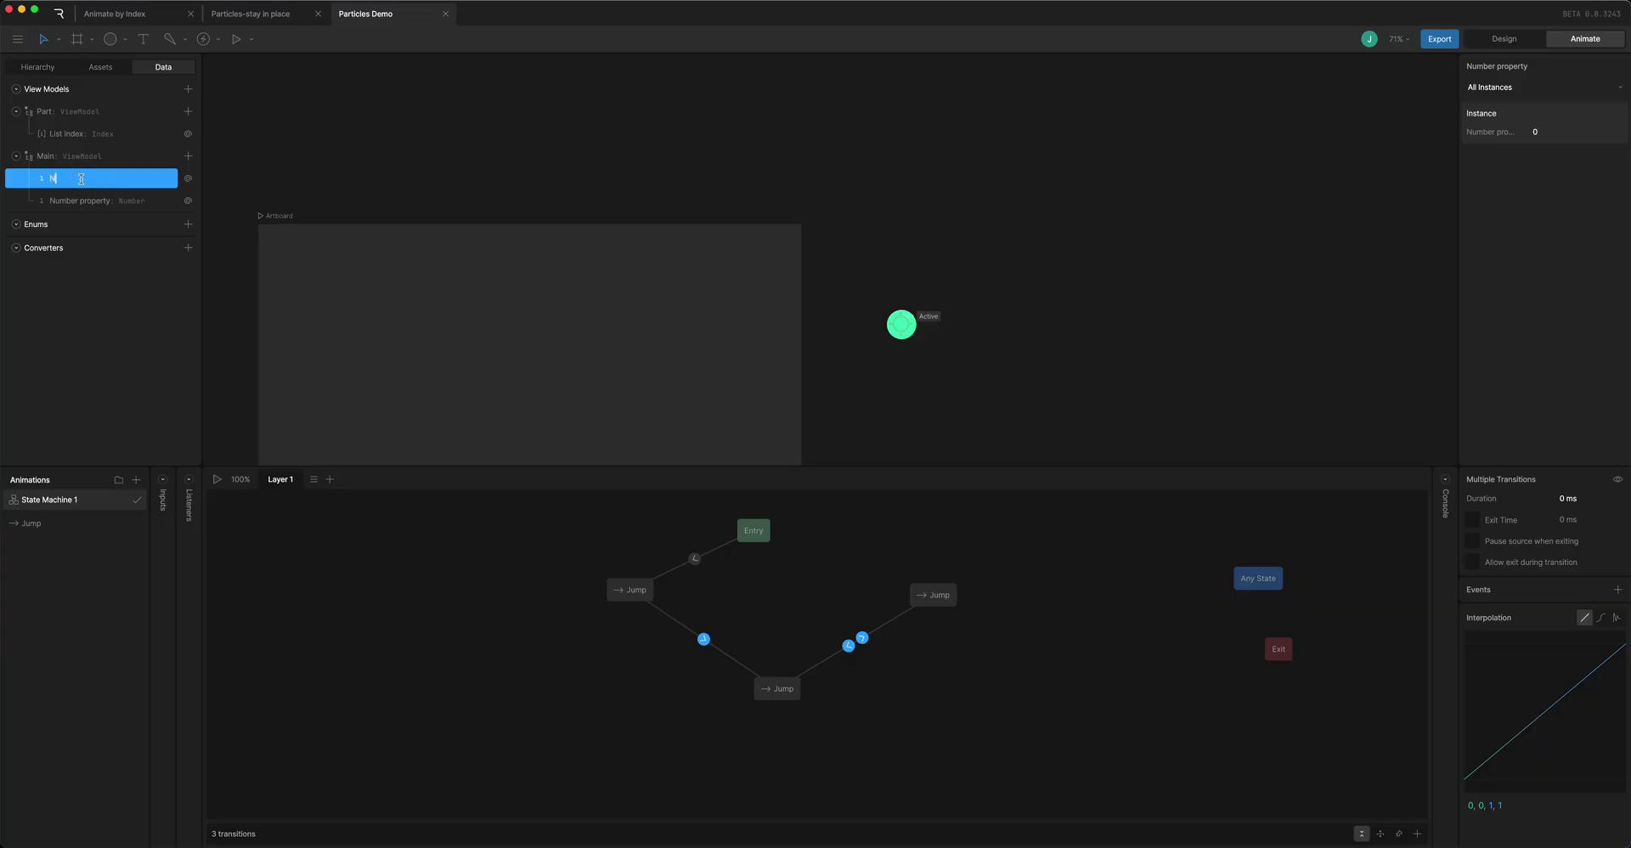
{"action": "type", "text": "umPart"}
{"action": "key", "text": "Return"}
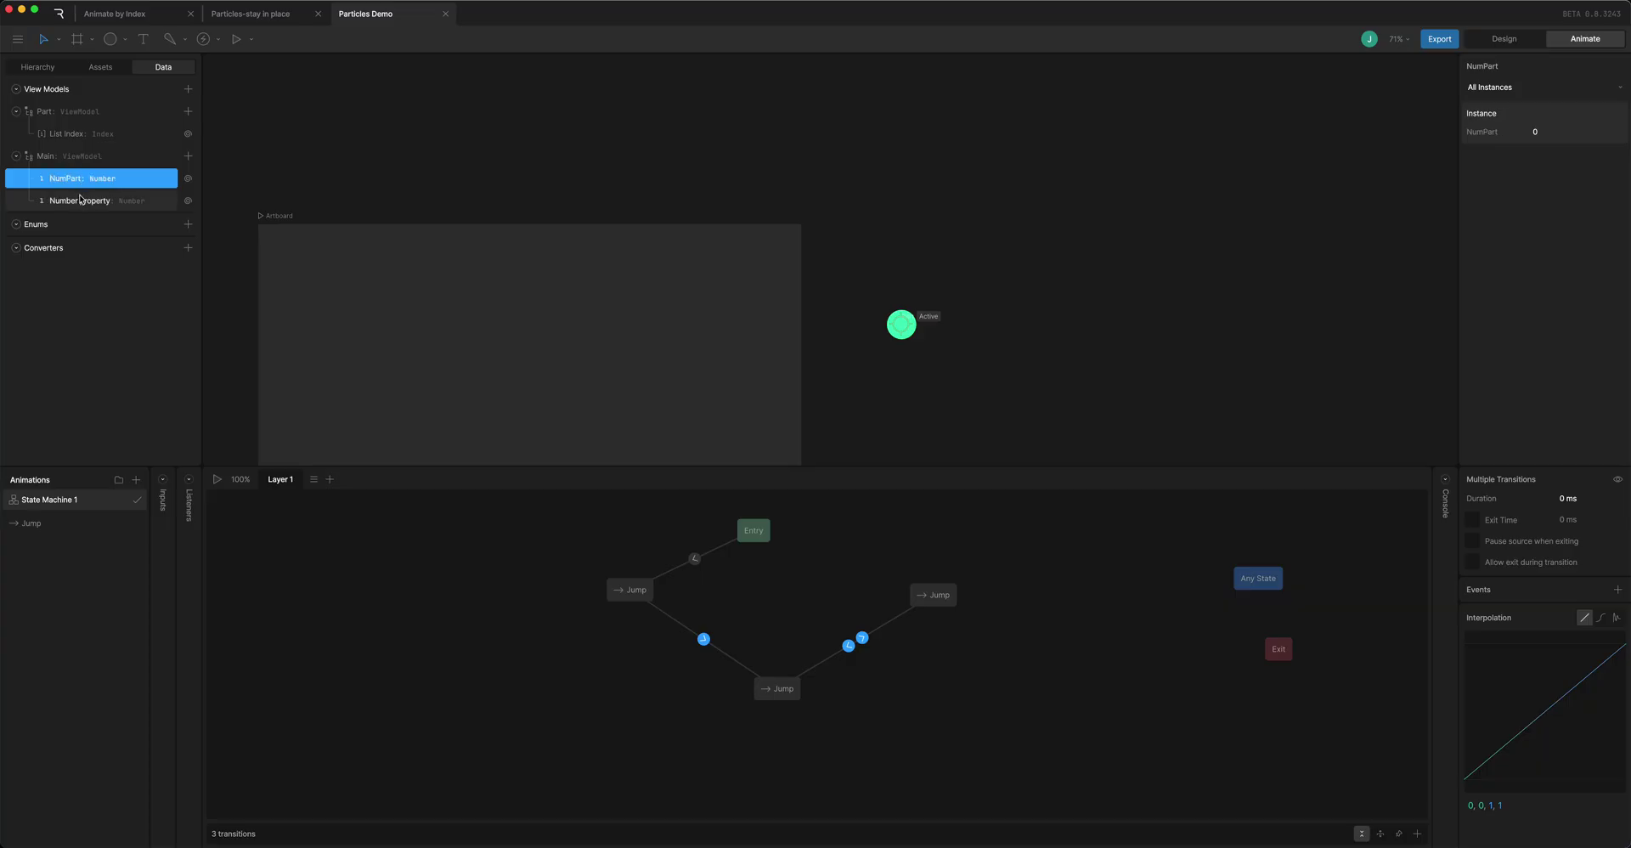
{"action": "double_click", "coordinate": [91, 200]}
{"action": "type", "text": "In"}
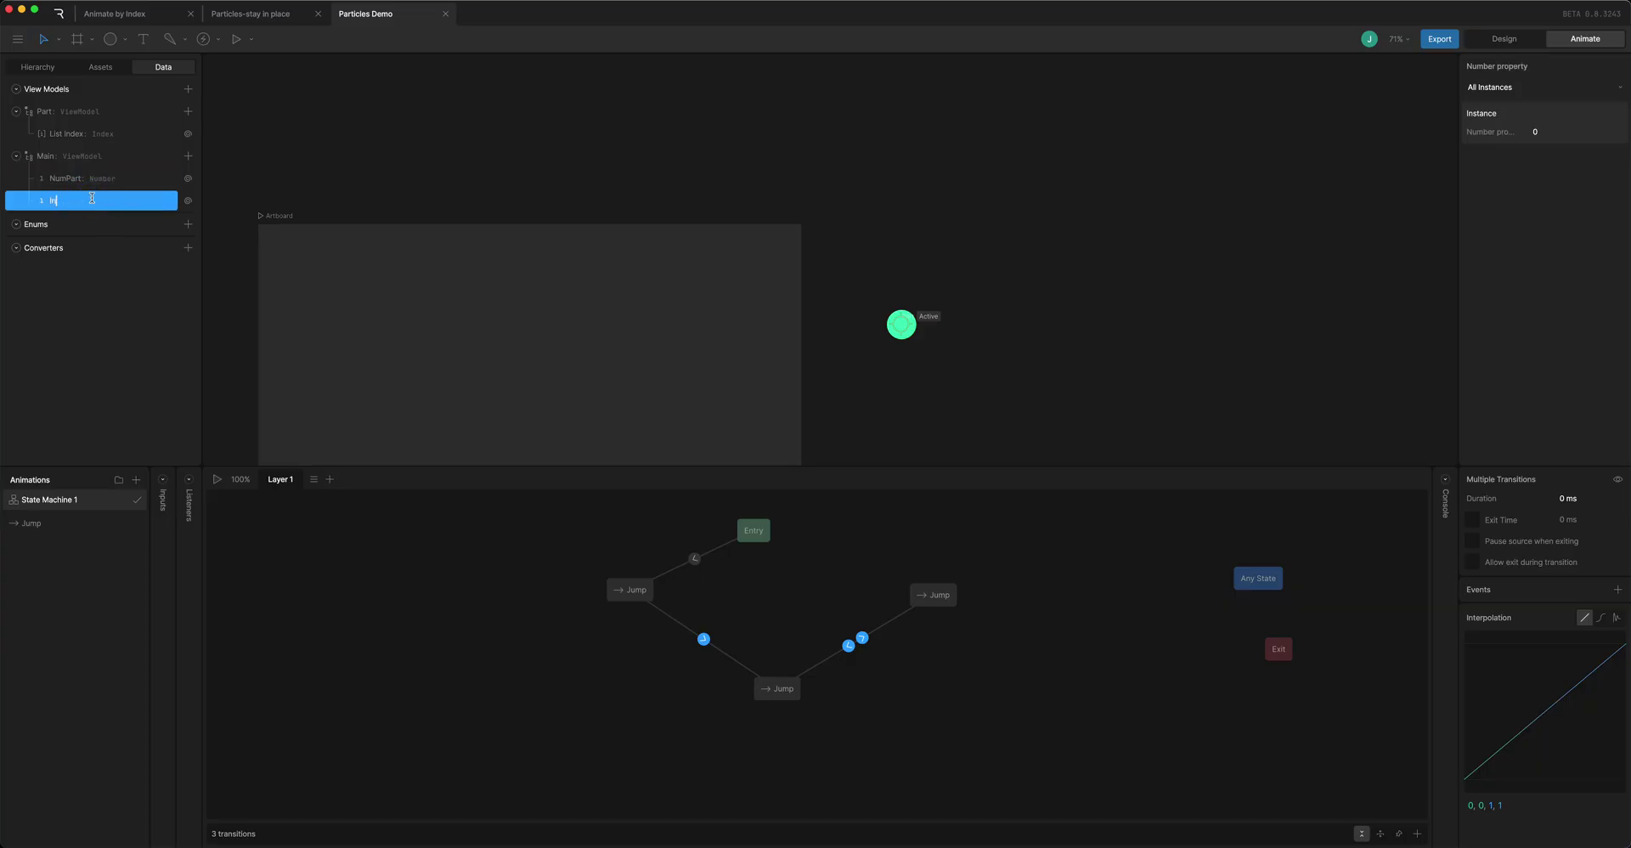
{"action": "type", "text": "dex Trigger"}
{"action": "key", "text": "Return"}
Add a condition to the three selected transitions requiring Index Trigger to equal List Index, and briefly preview the state machine
{"action": "left_click", "coordinate": [1417, 833]}
{"action": "left_click", "coordinate": [268, 832]}
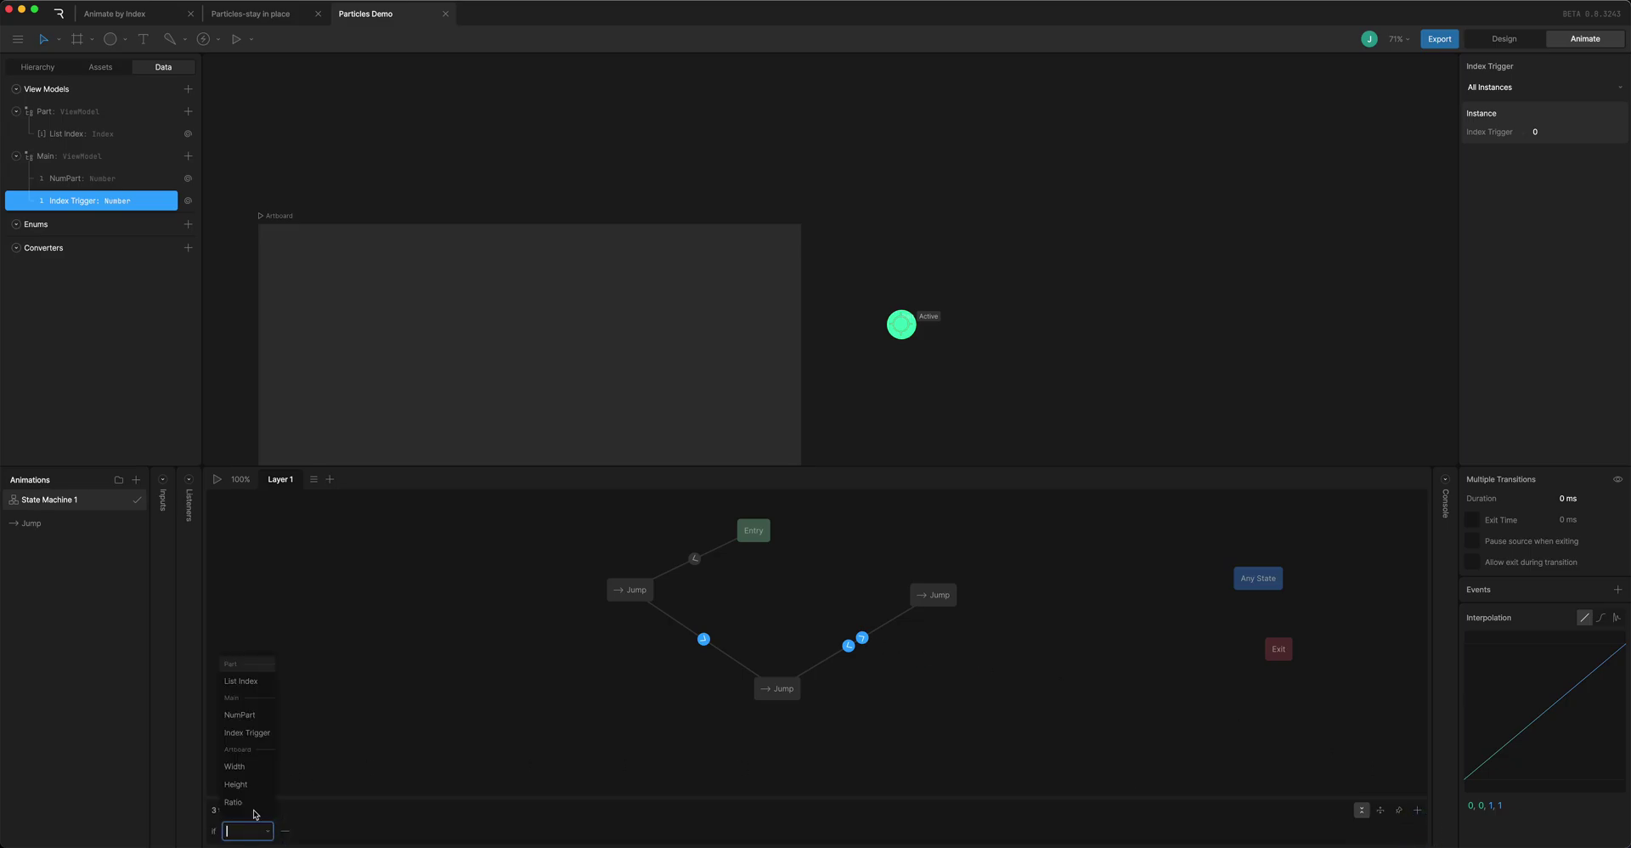
{"action": "left_click", "coordinate": [244, 736]}
{"action": "left_click", "coordinate": [455, 838]}
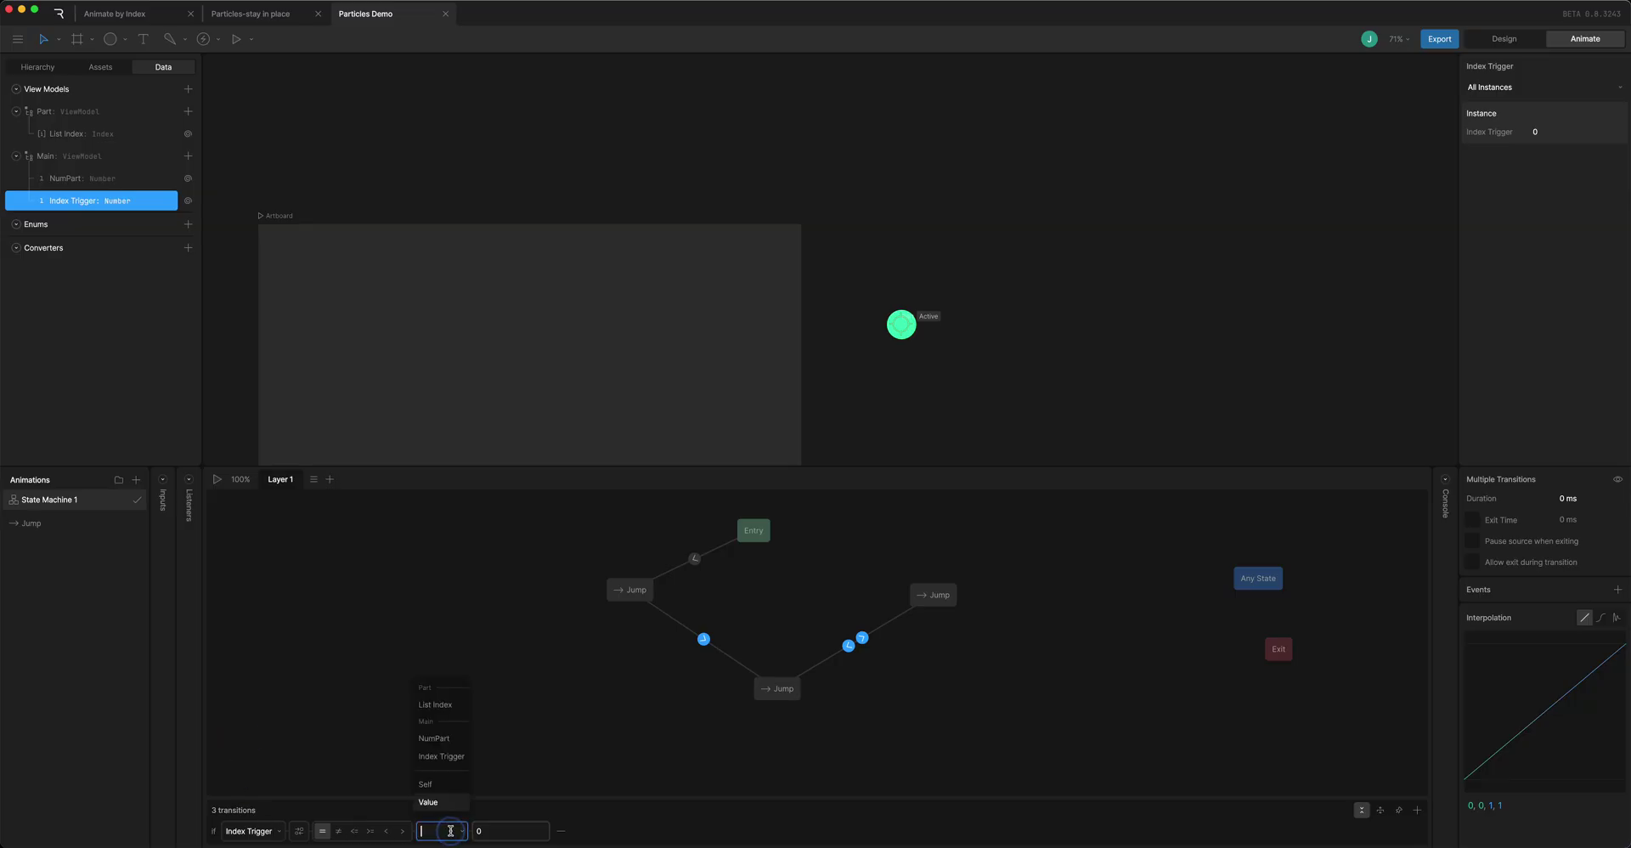
{"action": "left_click", "coordinate": [441, 708]}
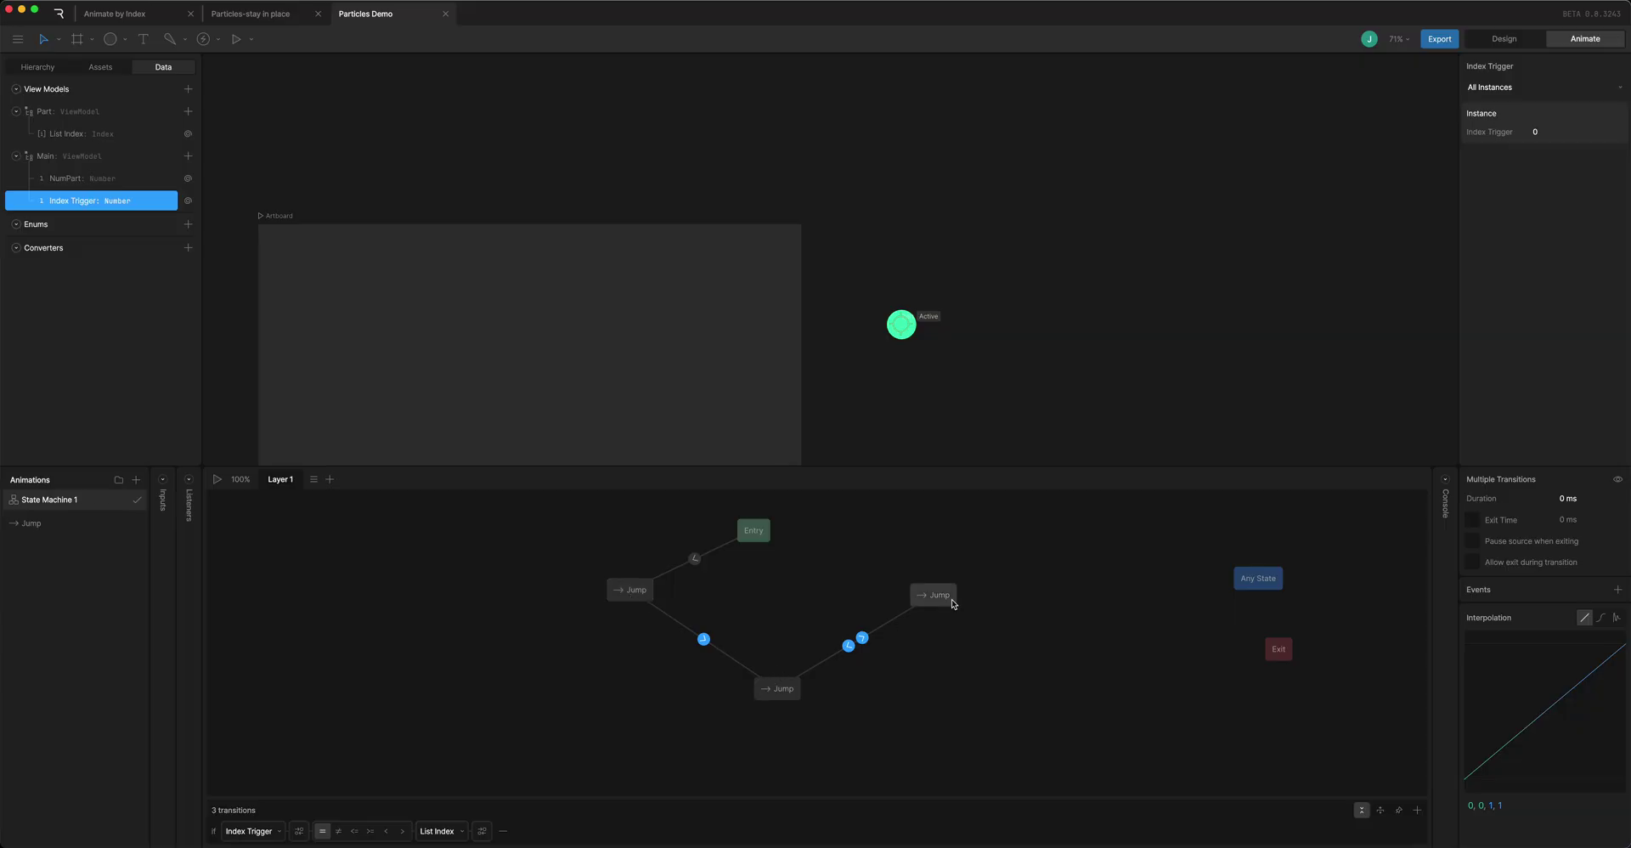
{"action": "left_click", "coordinate": [218, 480]}
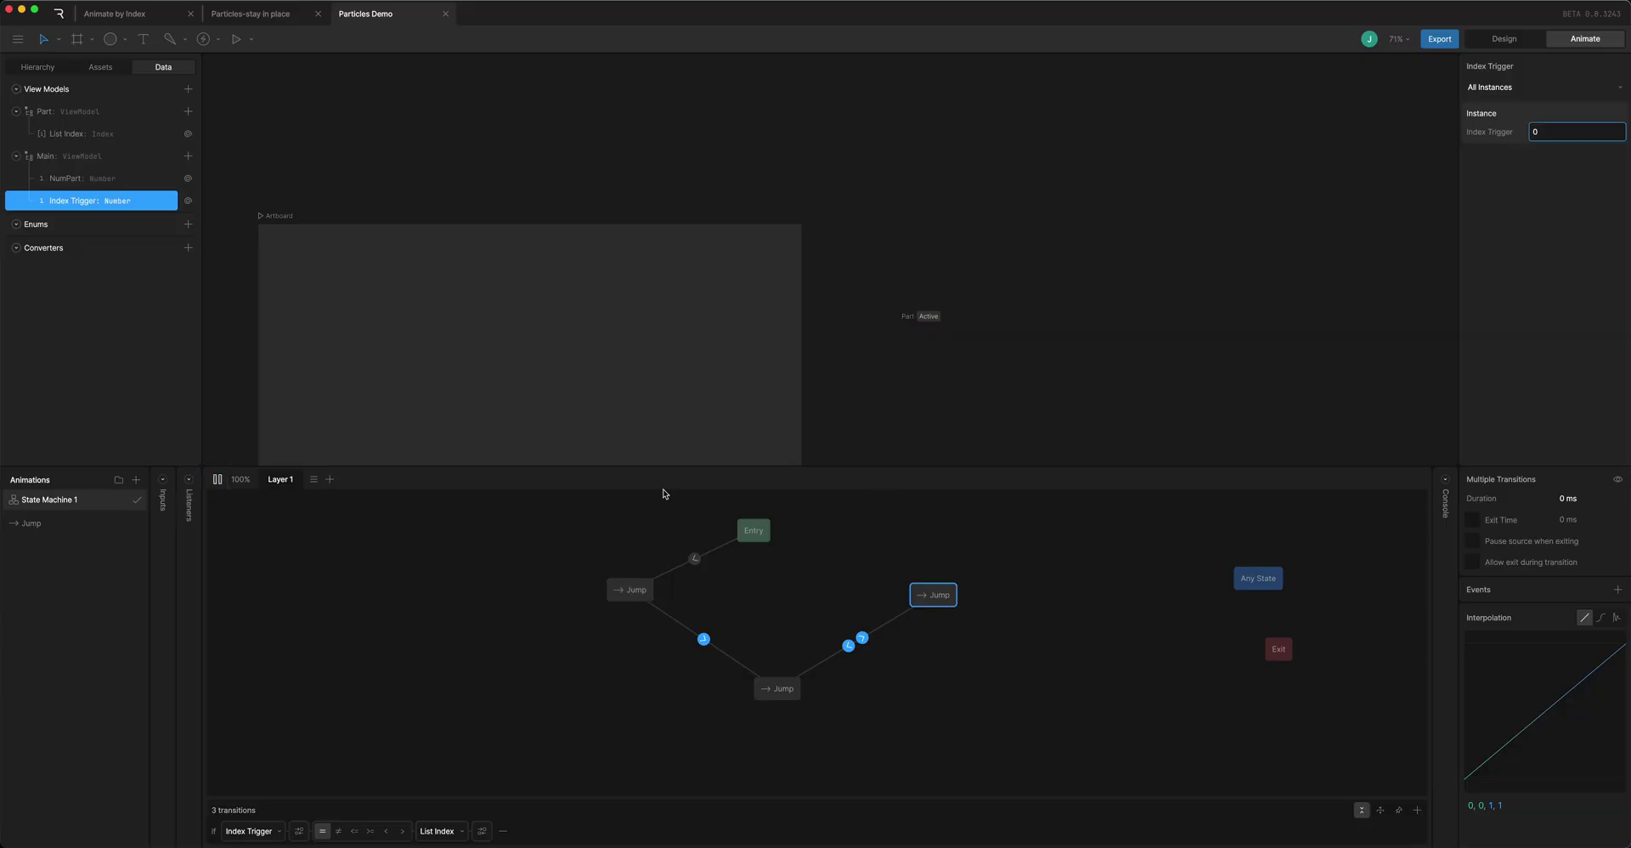
{"action": "left_click", "coordinate": [217, 479]}
Add a child layout to the main 1200 by 800 artboard in Design mode and remove the layout's background fill
{"action": "left_click", "coordinate": [485, 316]}
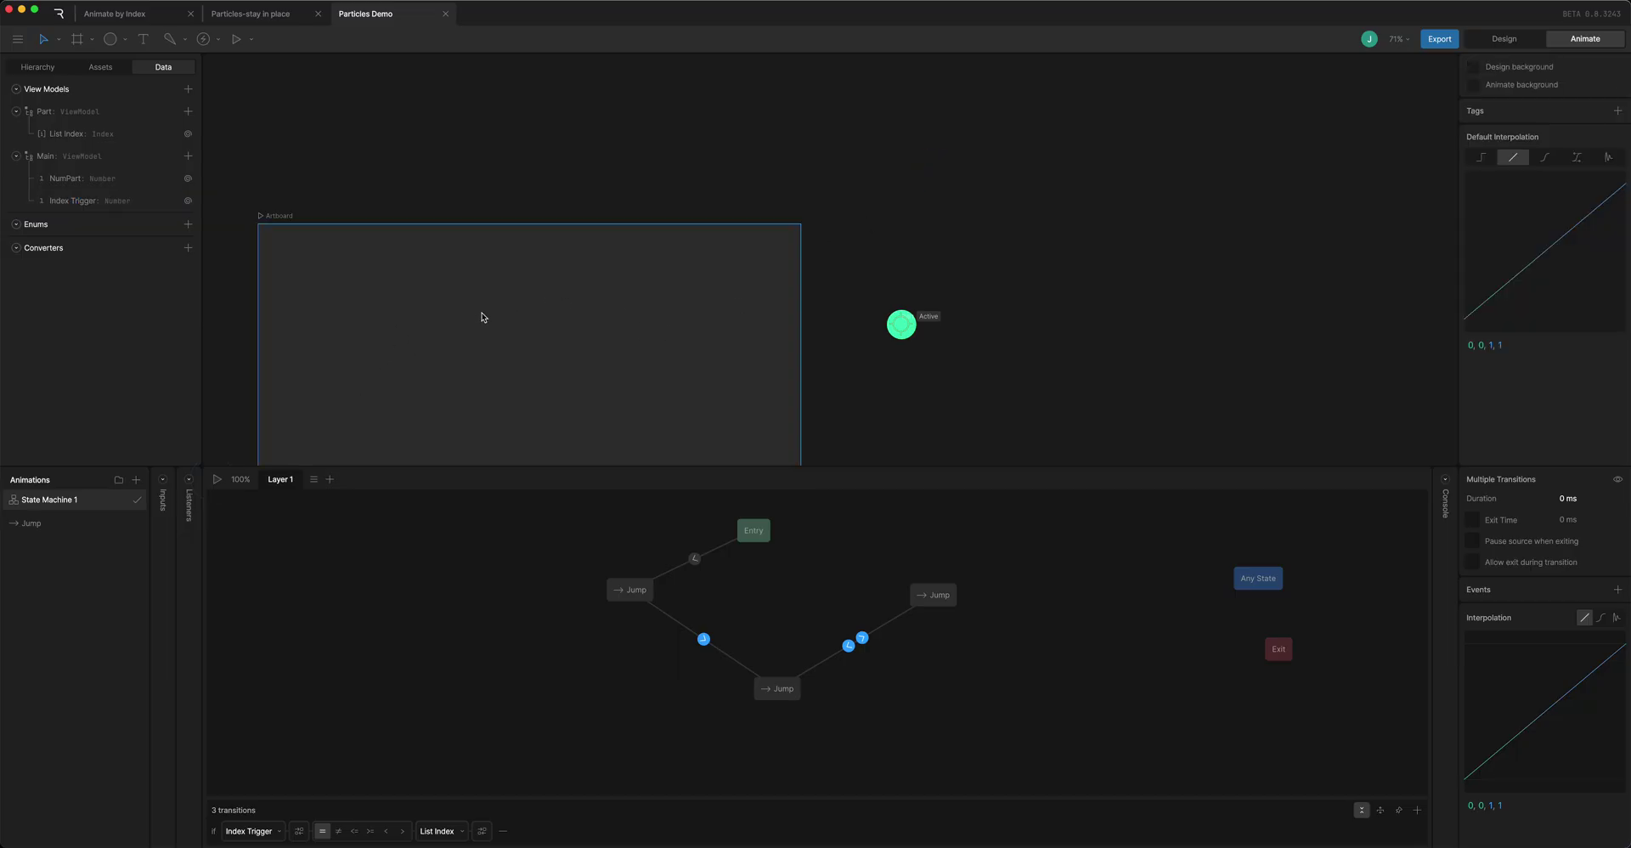
{"action": "left_click_drag", "start_coordinate": [485, 317], "coordinate": [656, 222]}
{"action": "key", "text": "Tab"}
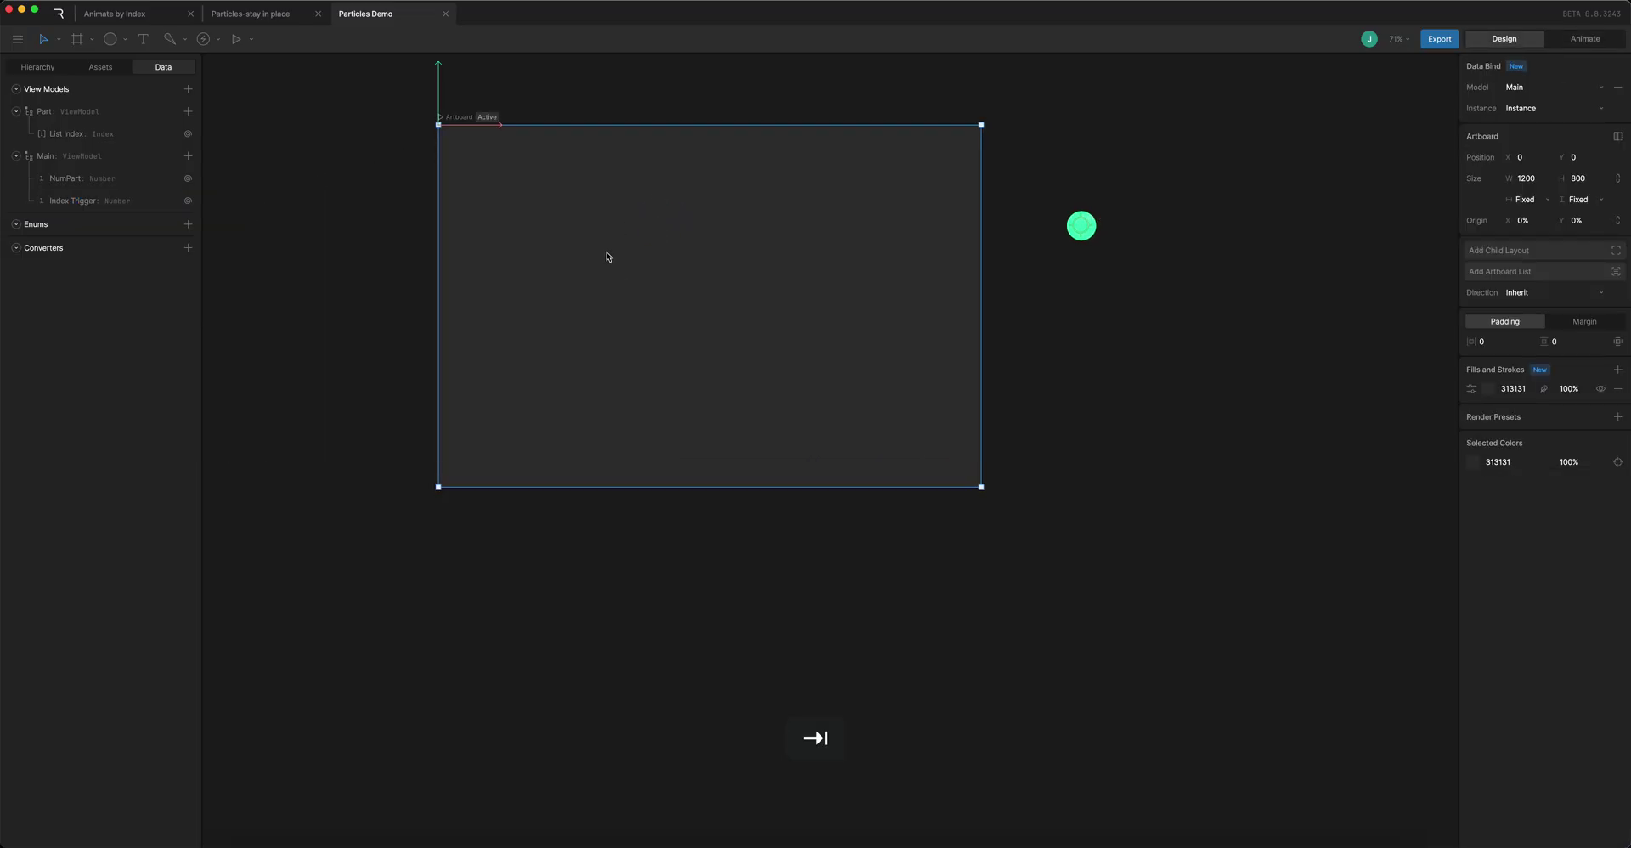
{"action": "left_click", "coordinate": [36, 70]}
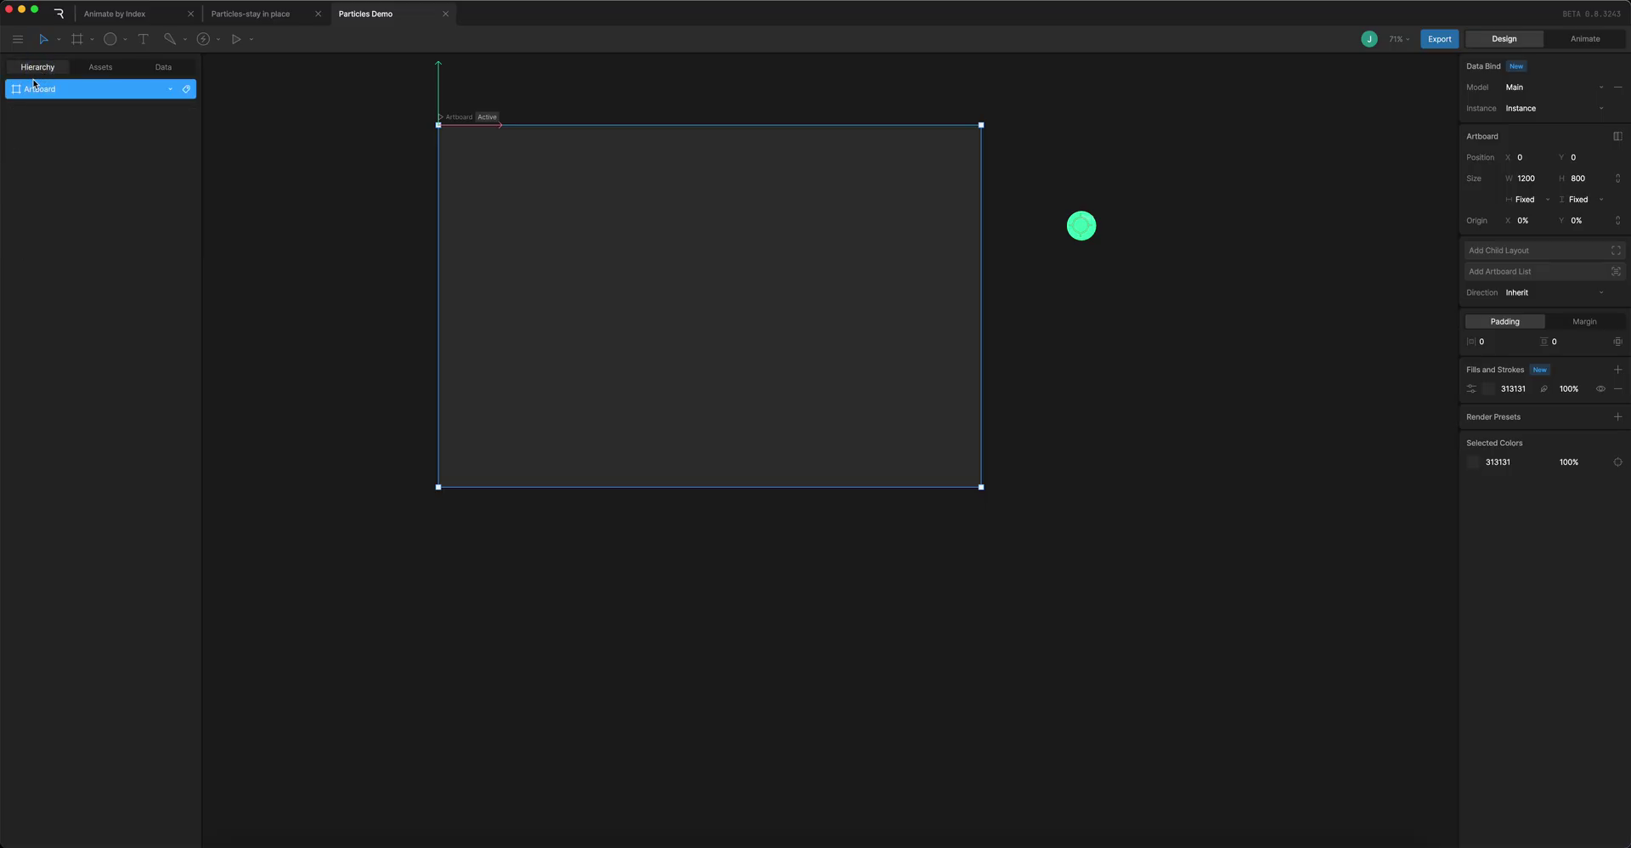
{"action": "left_click", "coordinate": [1502, 252]}
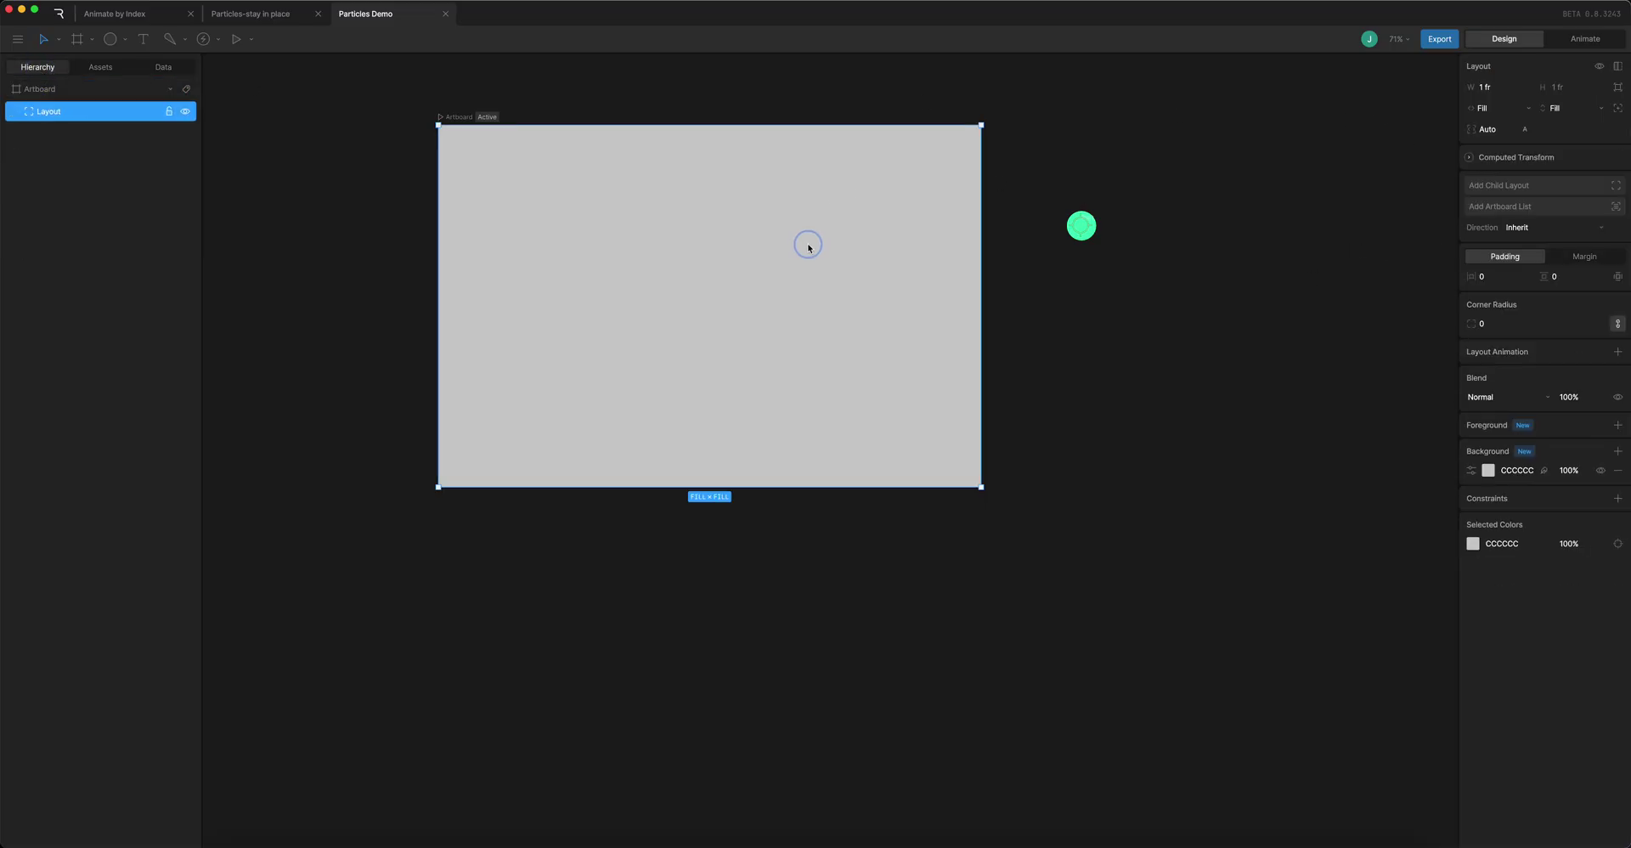
{"action": "left_click", "coordinate": [1617, 470]}
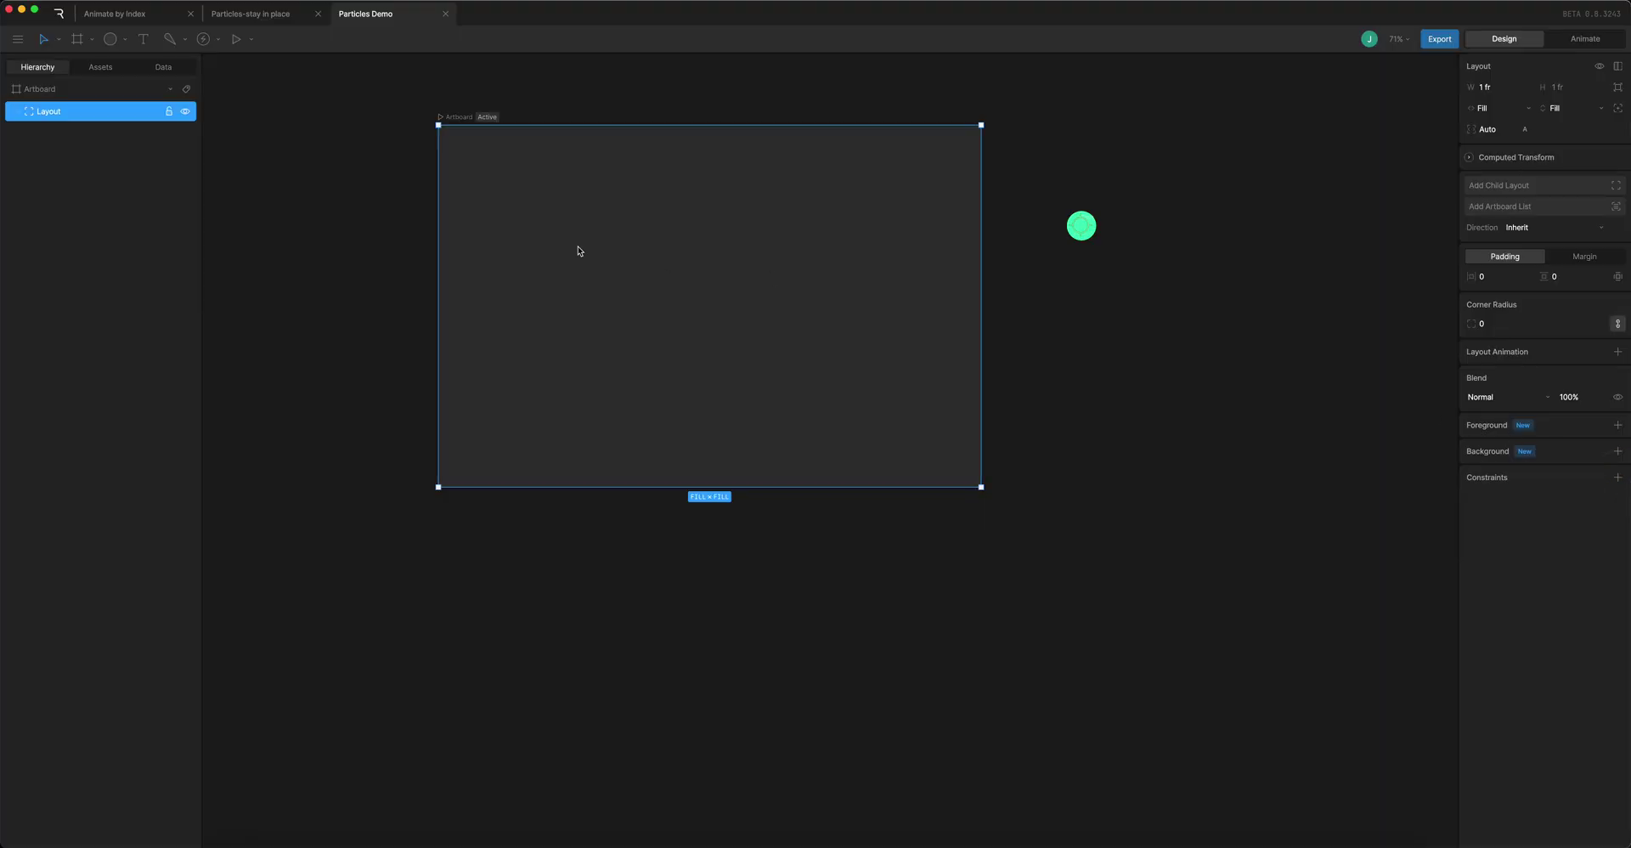
Add an artboard list inside the layout and align the layout's content to the bottom centre
{"action": "left_click", "coordinate": [1502, 207]}
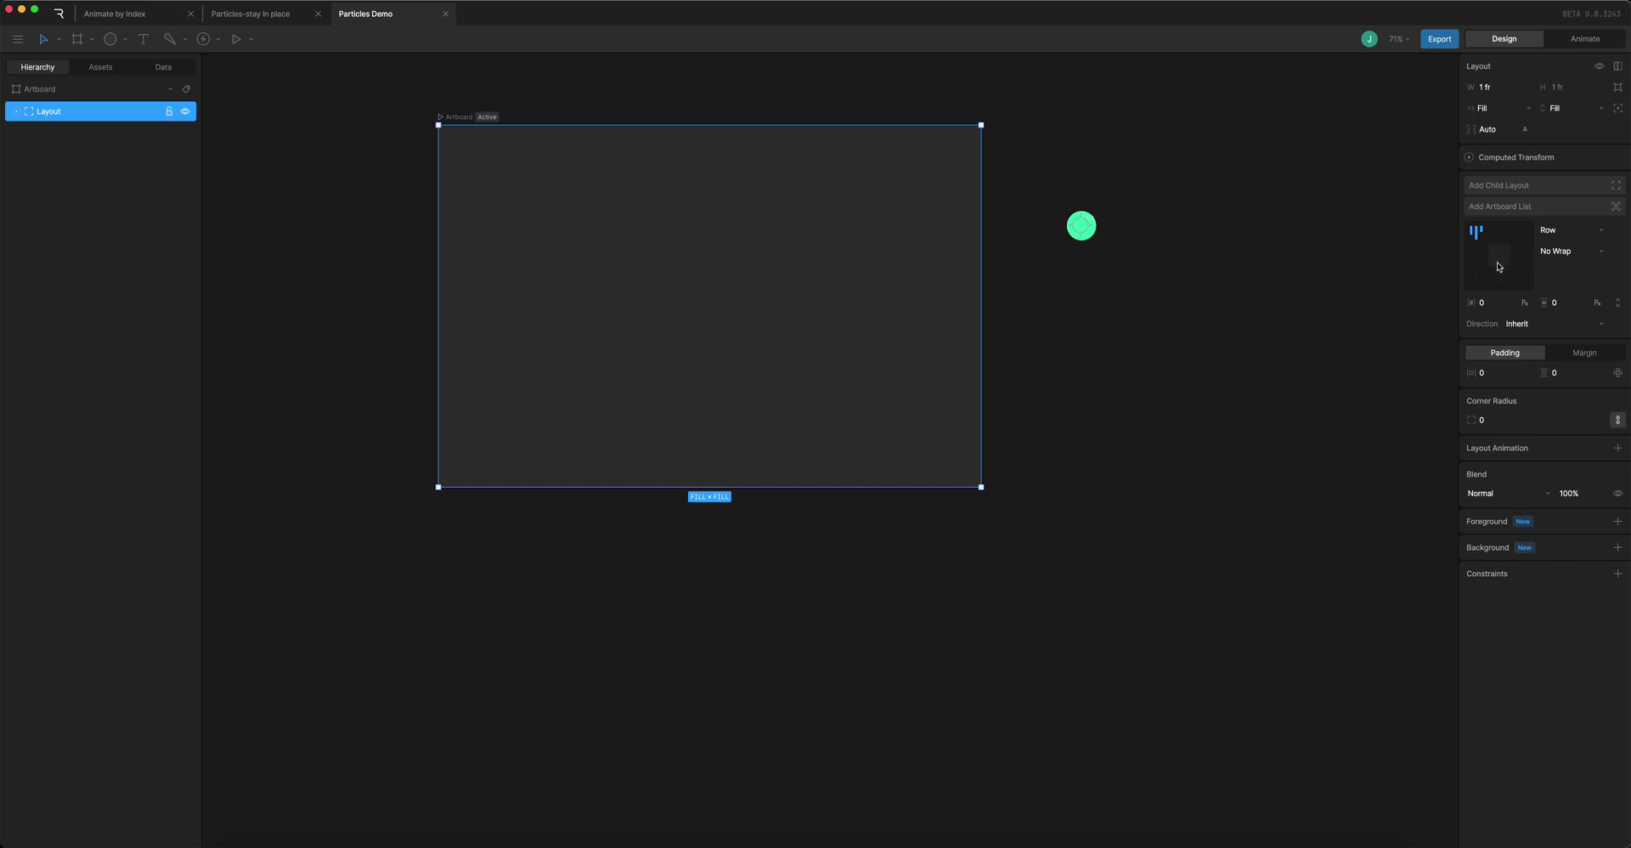
{"action": "left_click", "coordinate": [18, 112]}
{"action": "left_click", "coordinate": [1501, 282]}
Bind the Artboard List to the NumPart property
{"action": "left_click", "coordinate": [61, 137]}
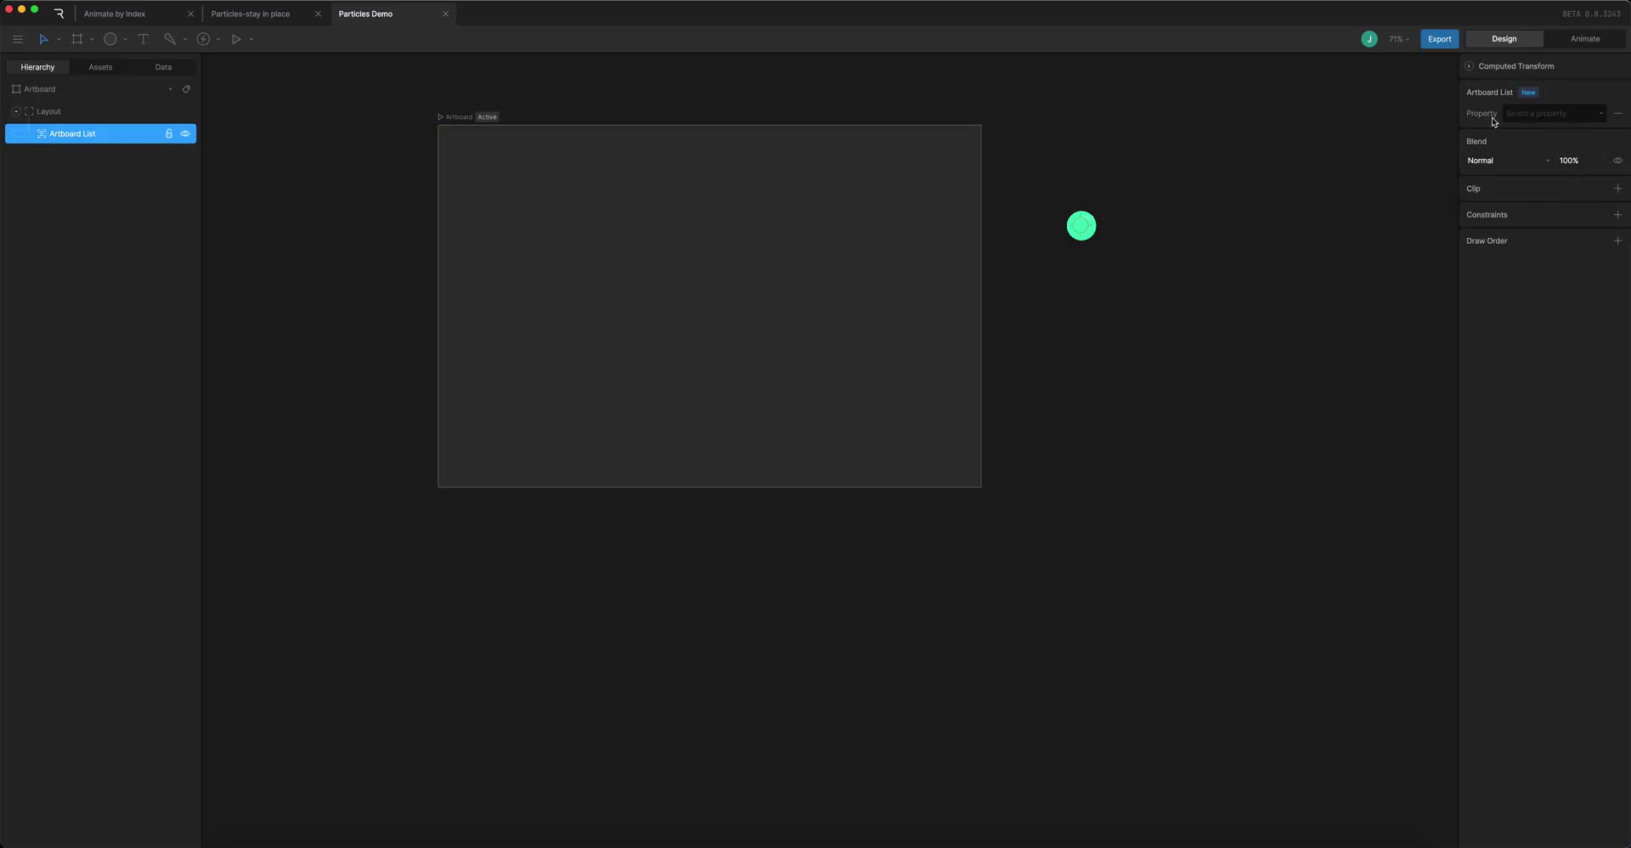
{"action": "left_click", "coordinate": [1554, 115]}
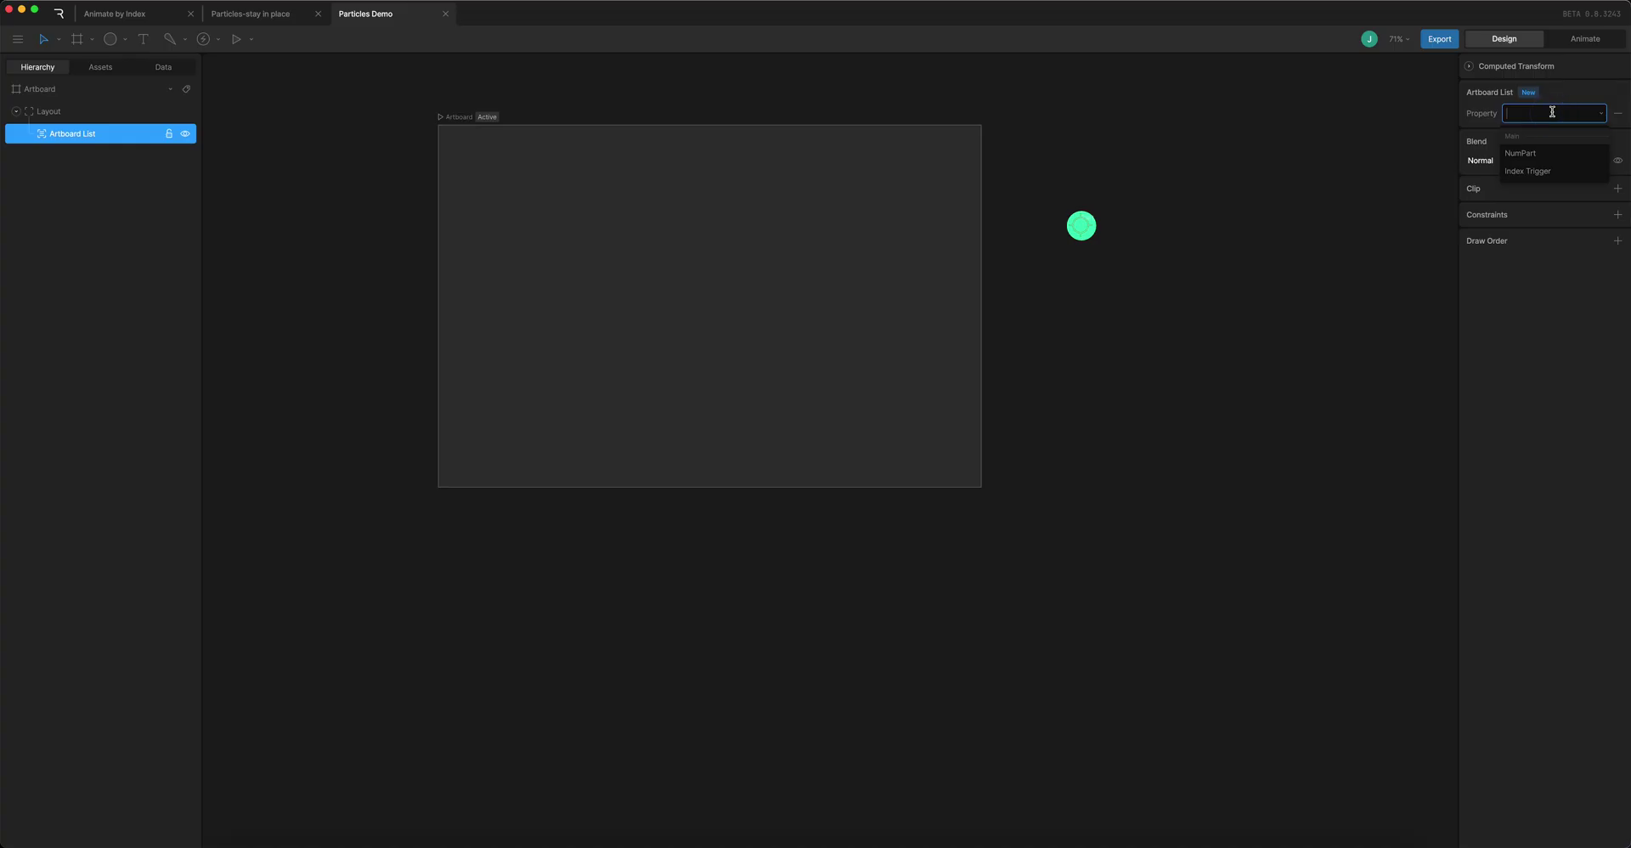
{"action": "left_click", "coordinate": [1539, 157]}
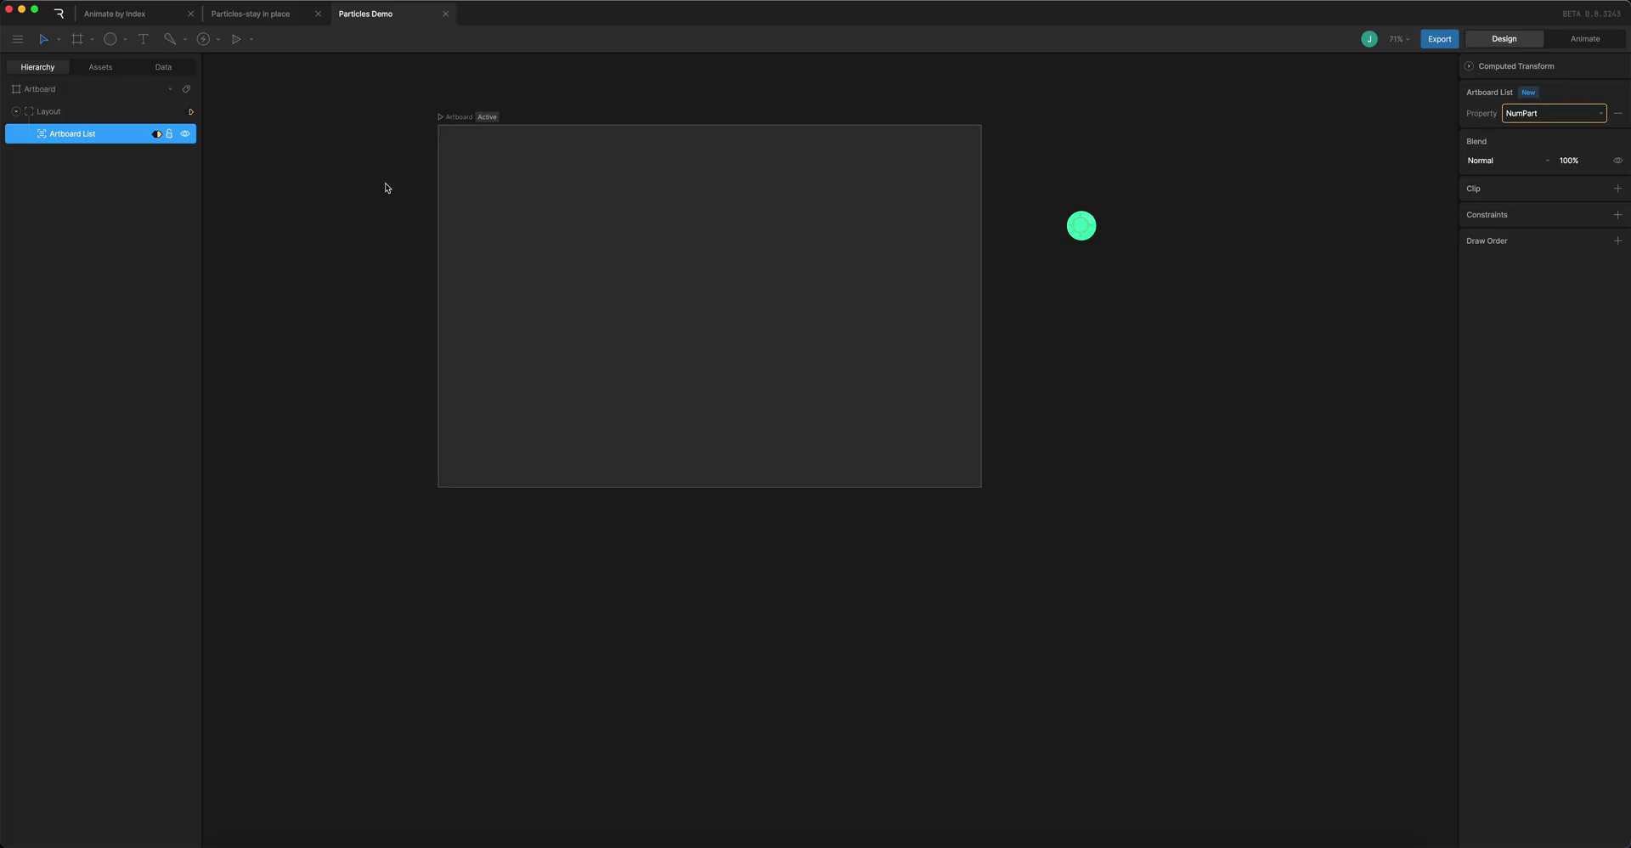
Create a Number to List converter that uses the Part view model
{"action": "left_click", "coordinate": [158, 68]}
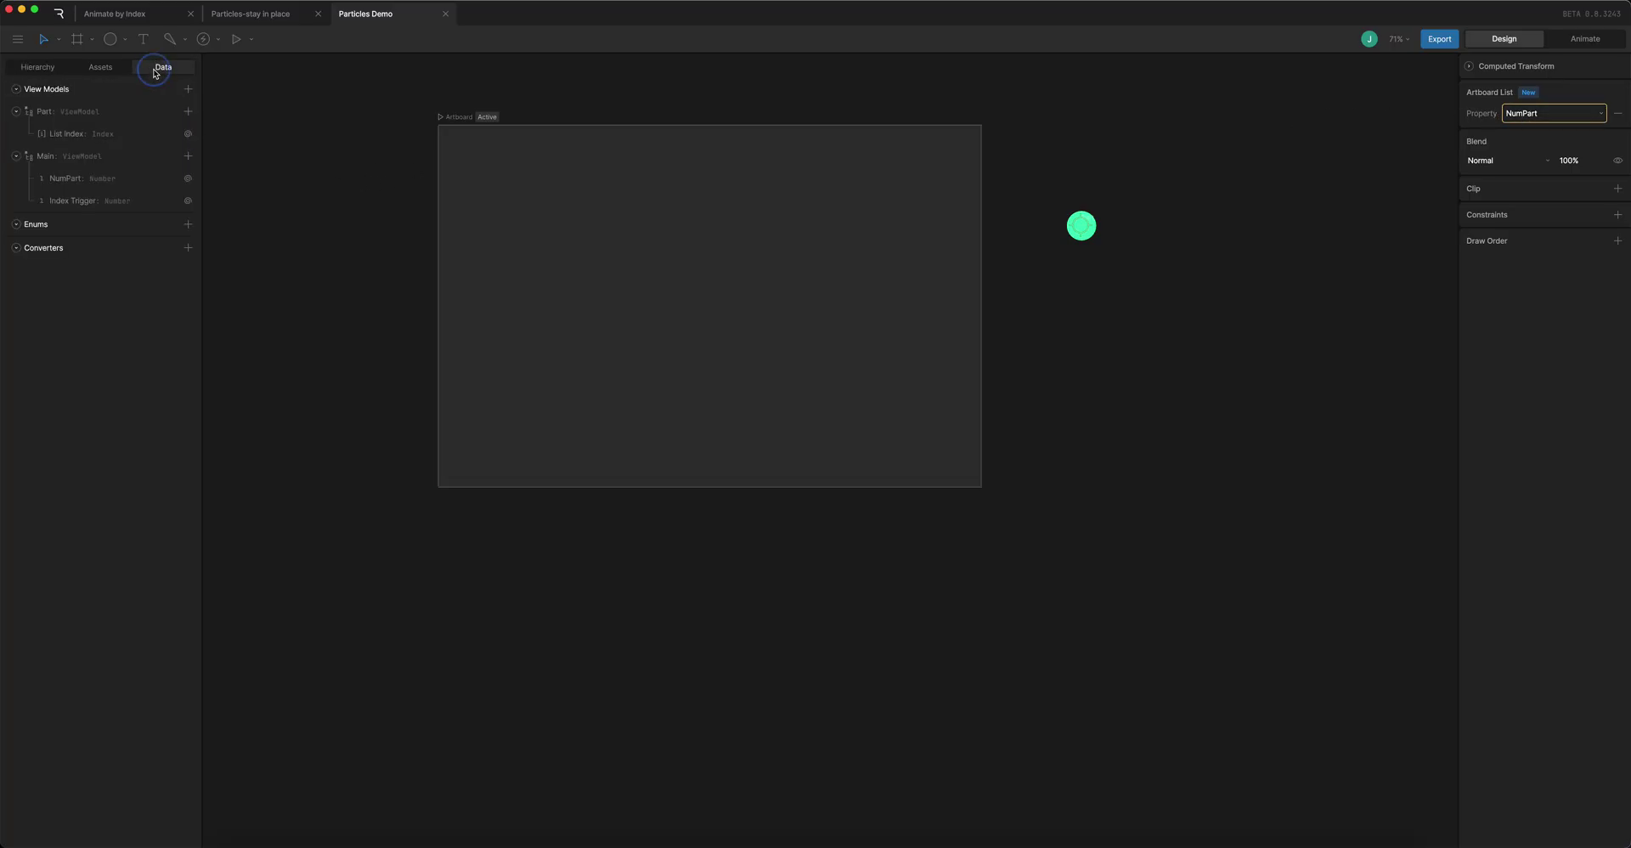
{"action": "left_click", "coordinate": [188, 247]}
{"action": "mouse_move", "coordinate": [252, 347]}
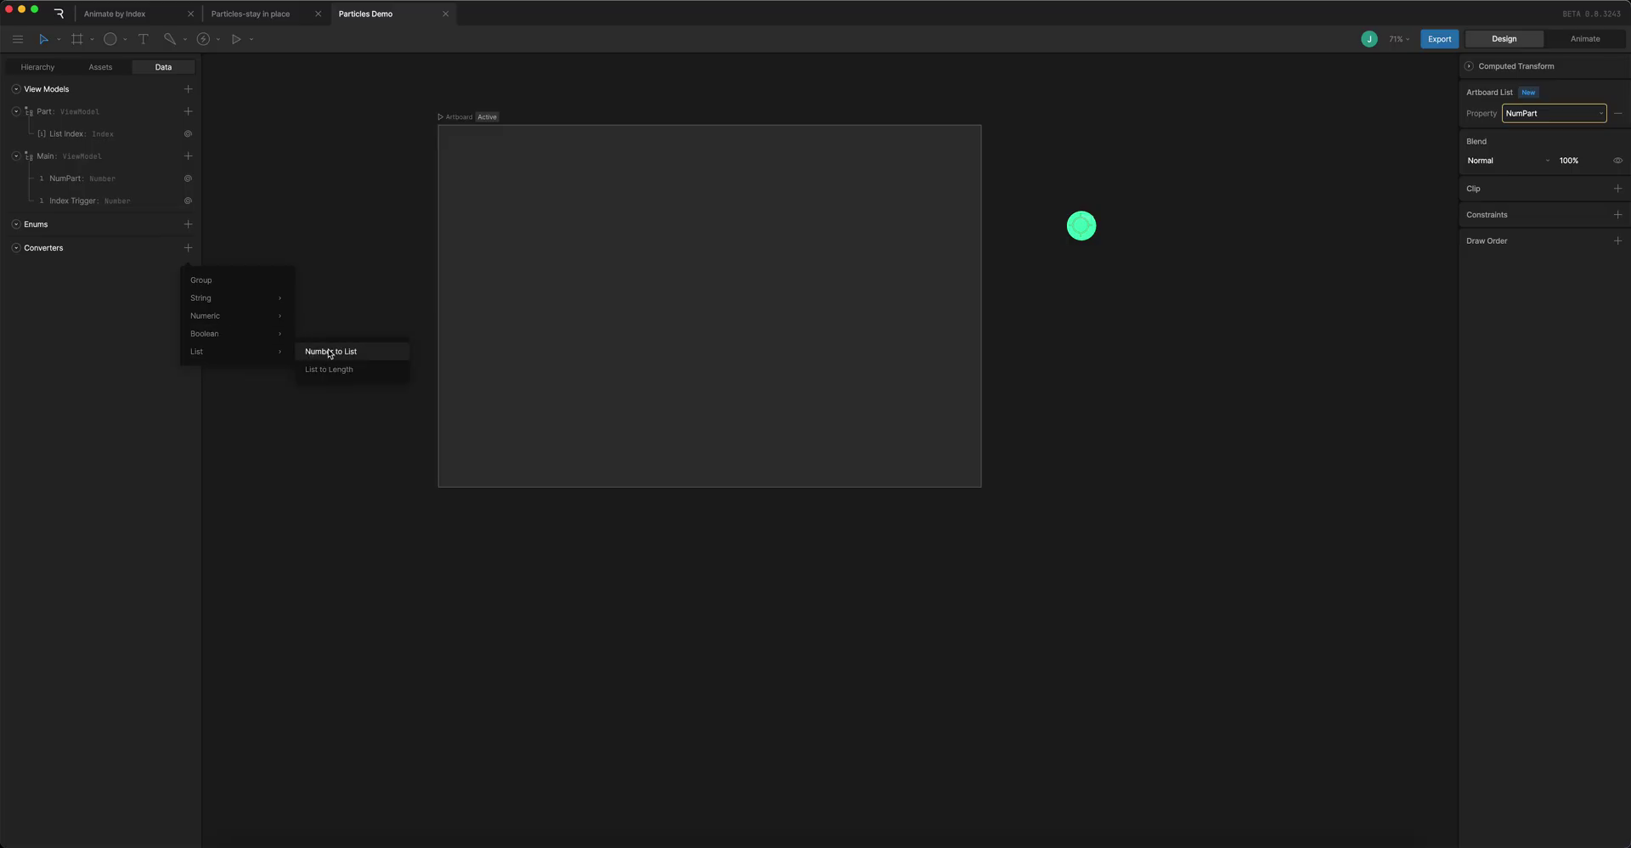
{"action": "left_click", "coordinate": [359, 352]}
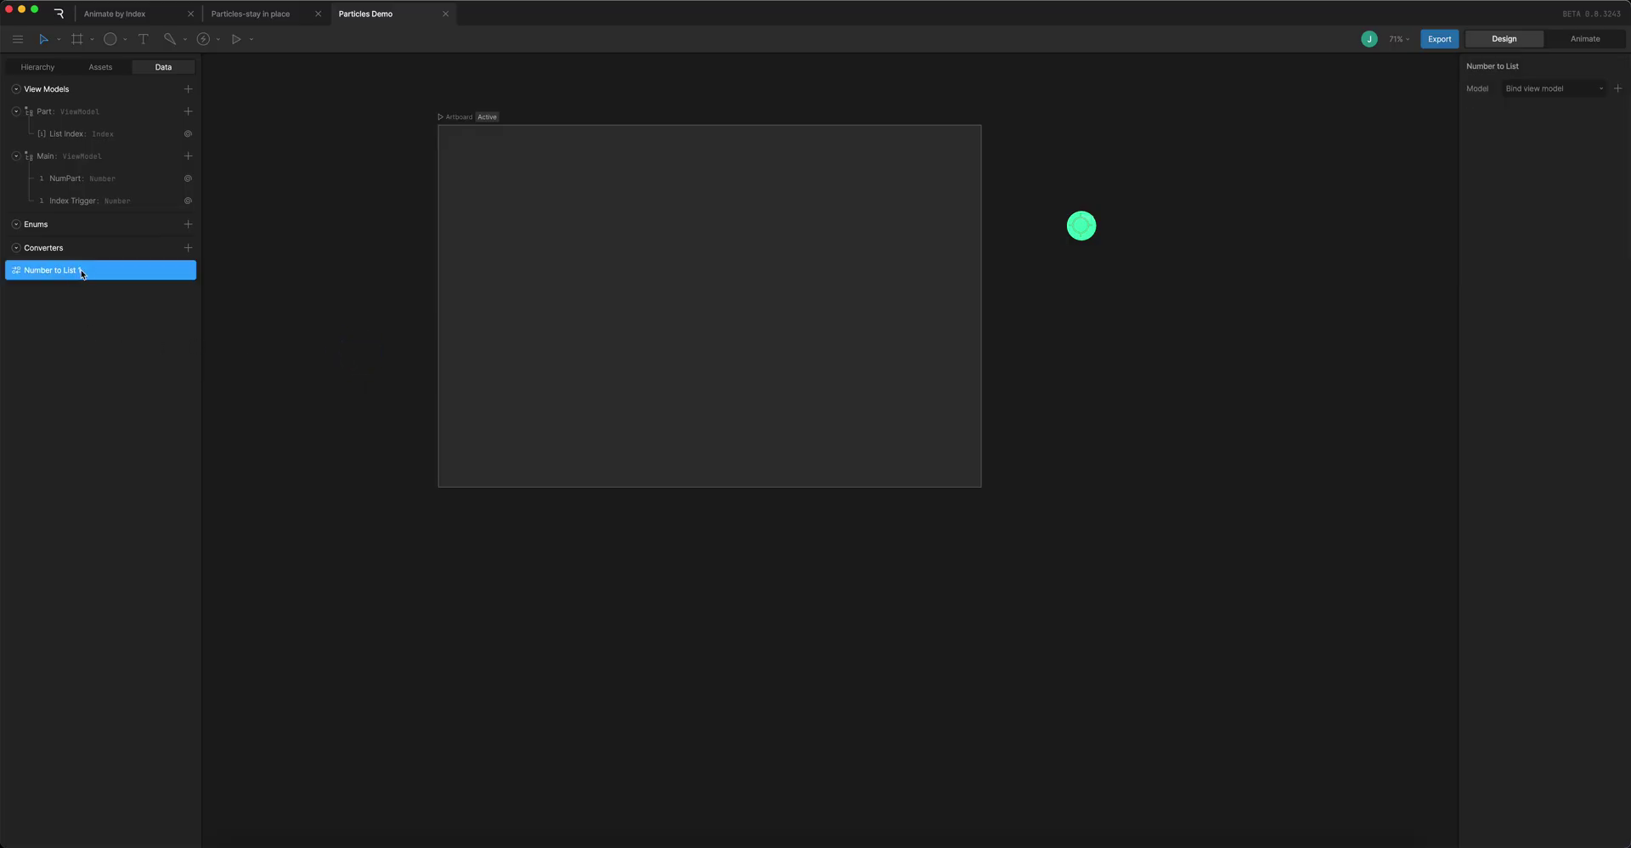
{"action": "left_click", "coordinate": [1534, 90]}
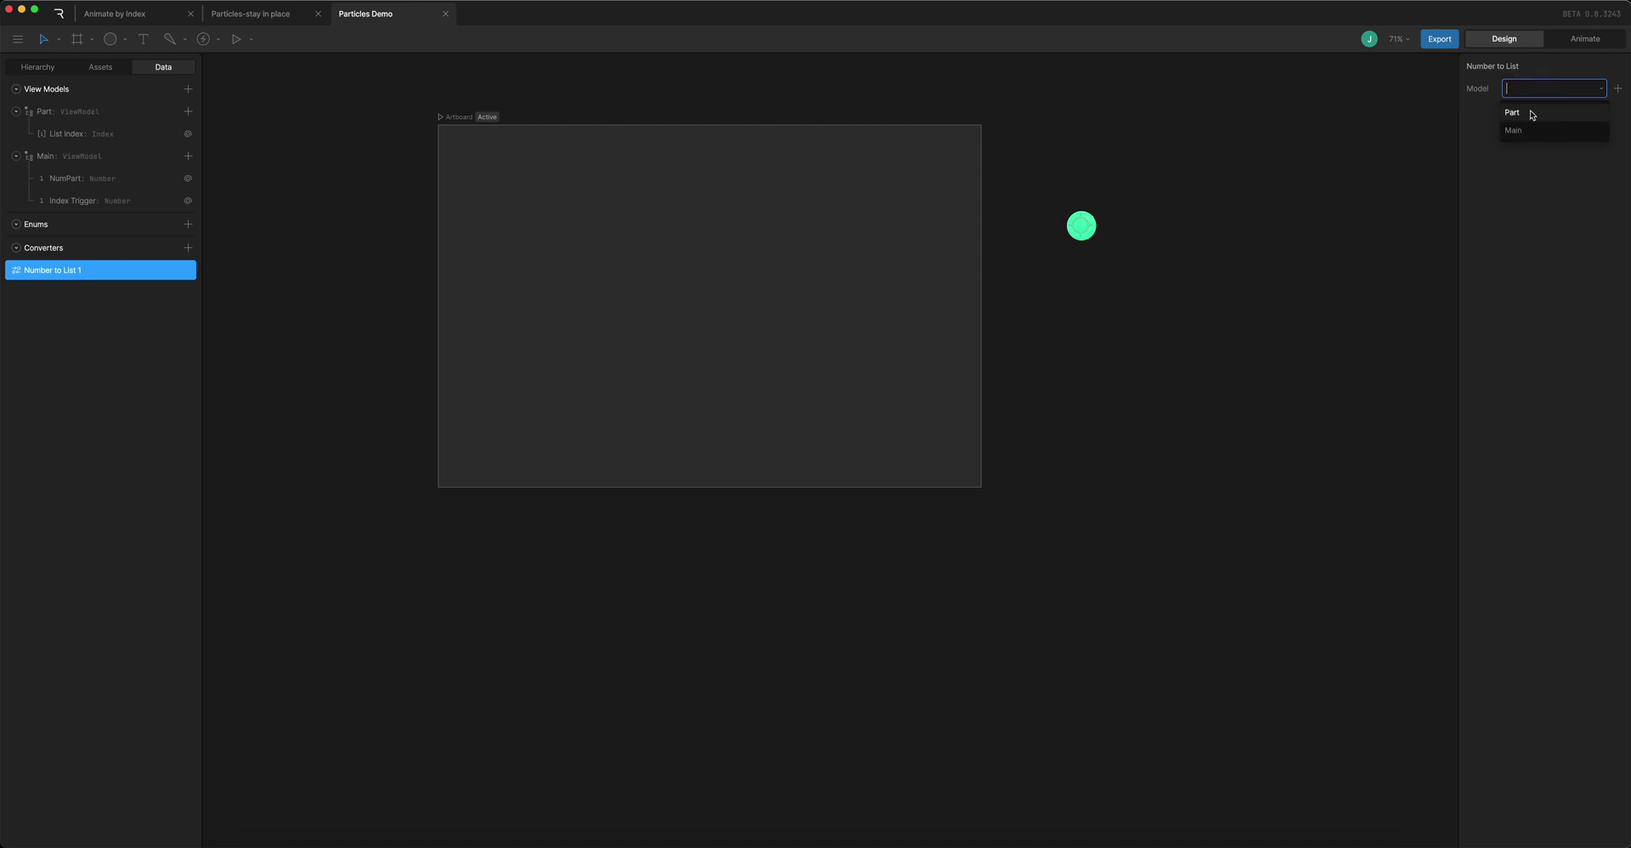
{"action": "left_click", "coordinate": [1532, 113]}
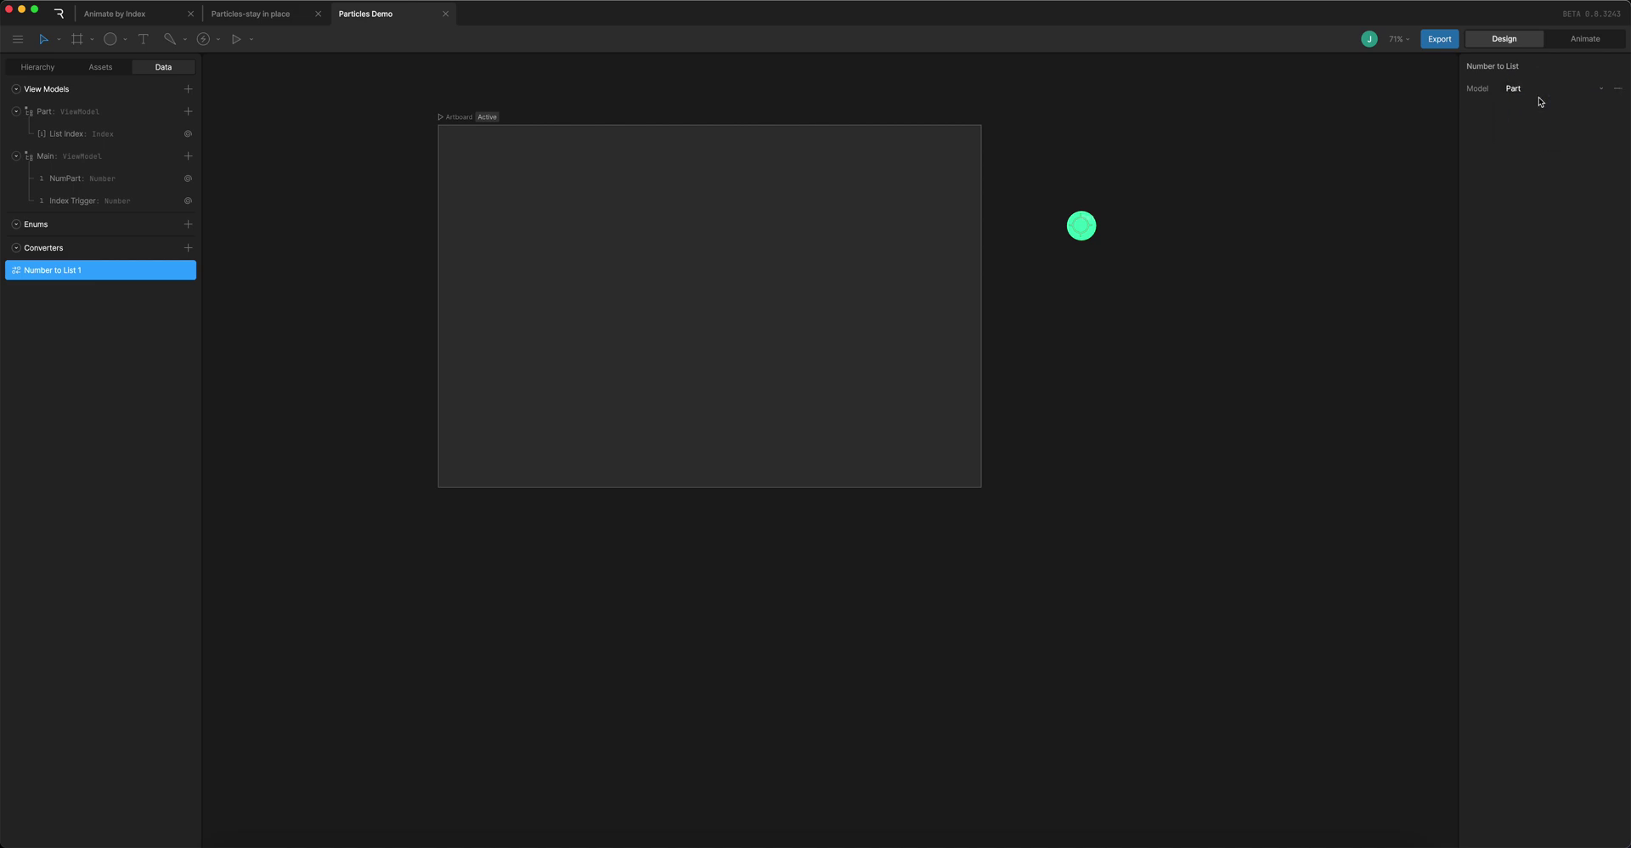
Apply the Number to List 1 converter to the Artboard List's NumPart binding
{"action": "left_click", "coordinate": [53, 68]}
{"action": "left_click", "coordinate": [68, 133]}
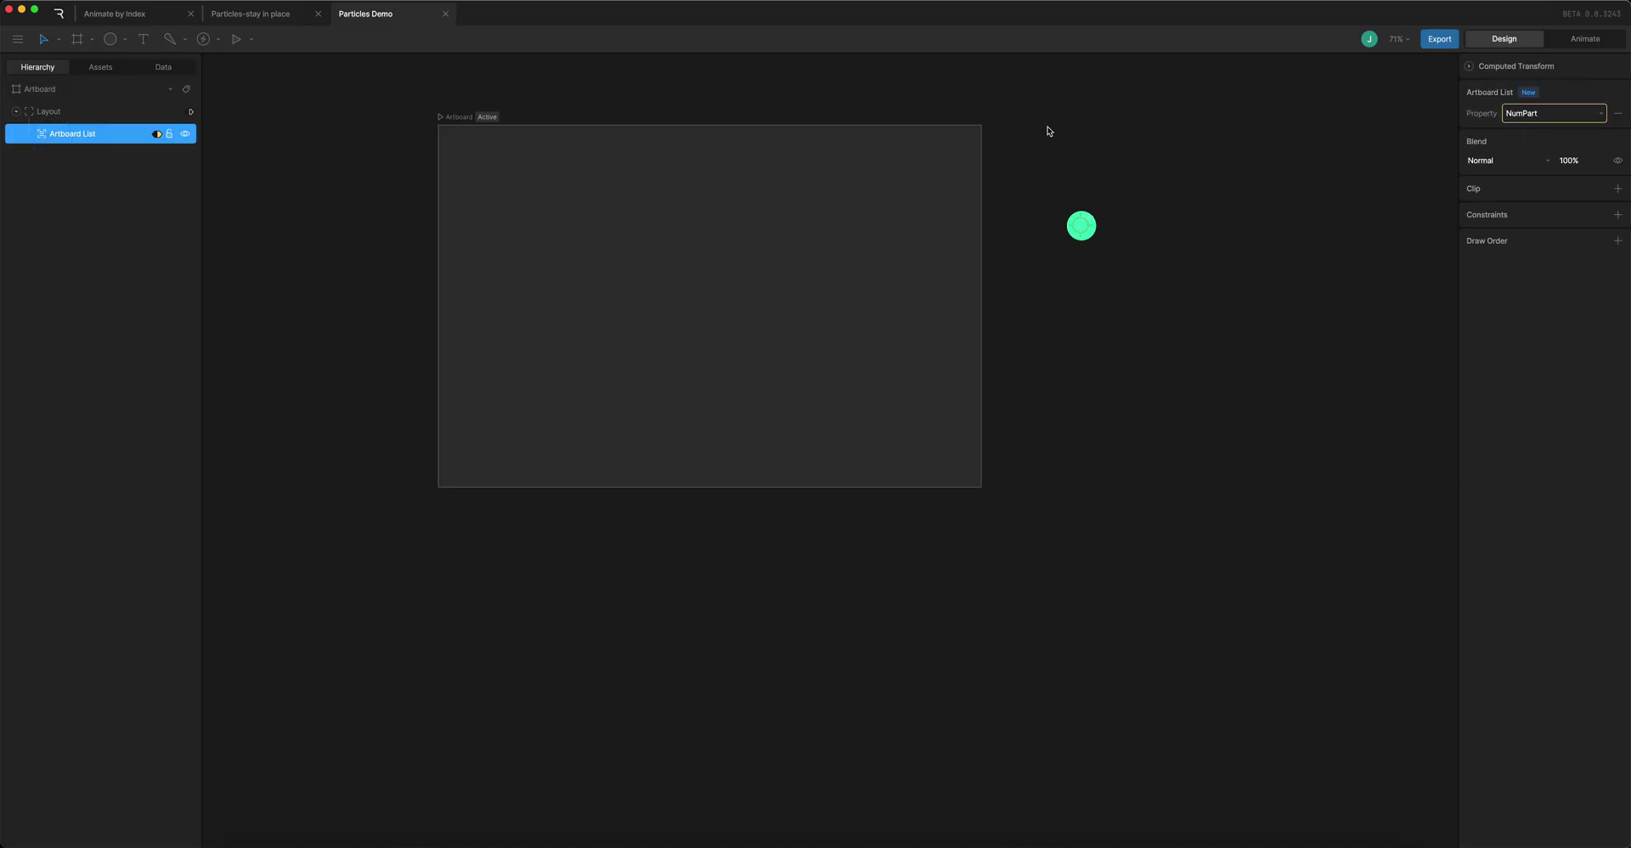
{"action": "left_click", "coordinate": [1552, 113]}
{"action": "left_click", "coordinate": [1552, 123]}
{"action": "left_click", "coordinate": [1339, 159]}
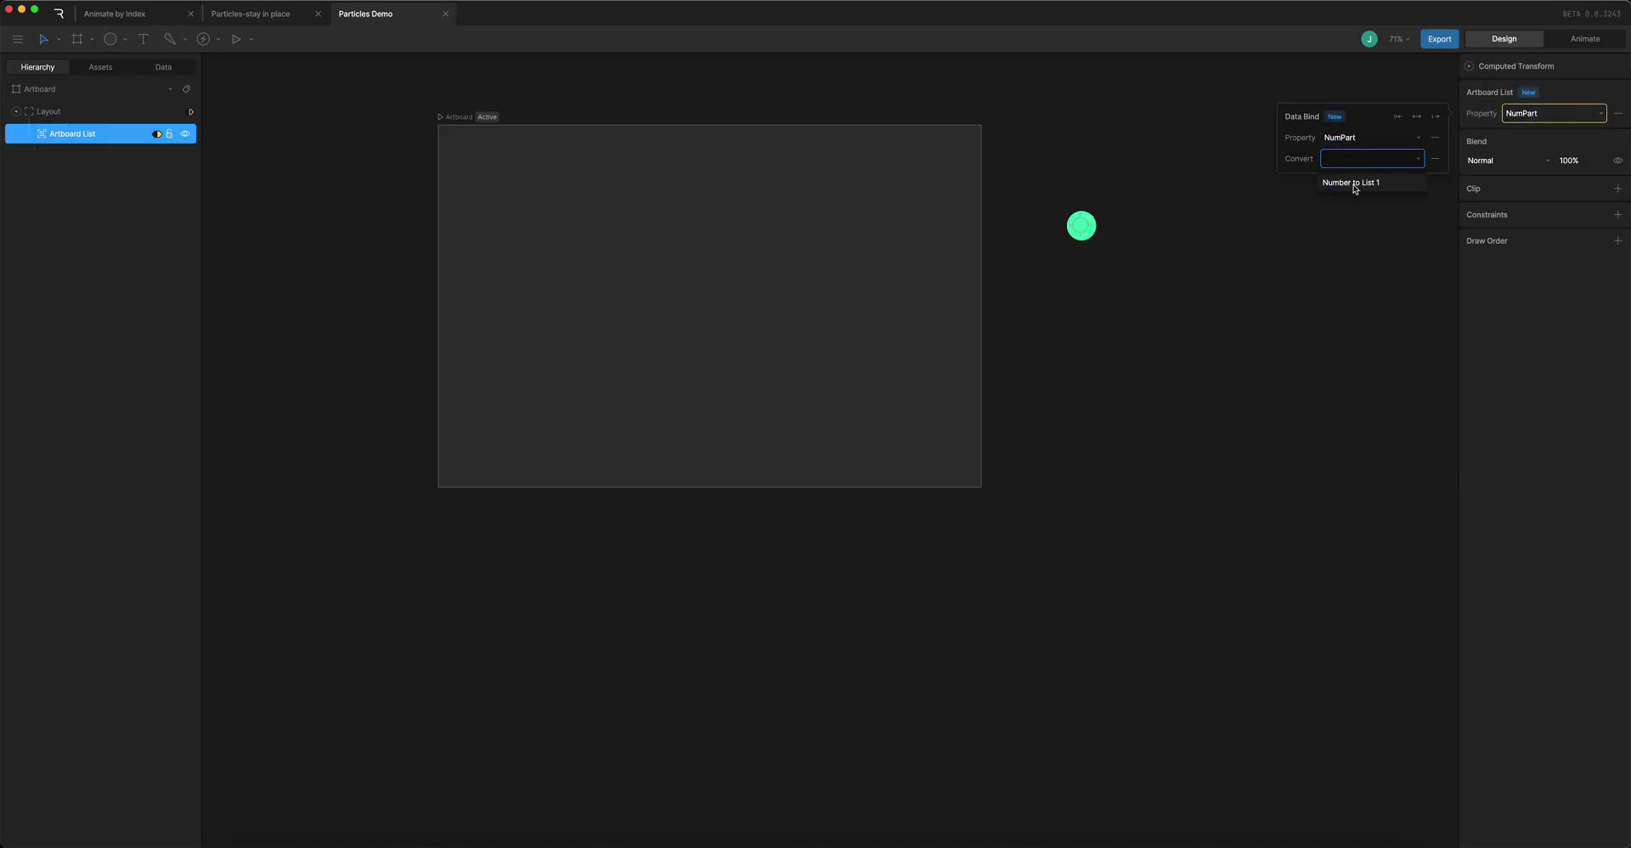
{"action": "left_click", "coordinate": [1356, 186]}
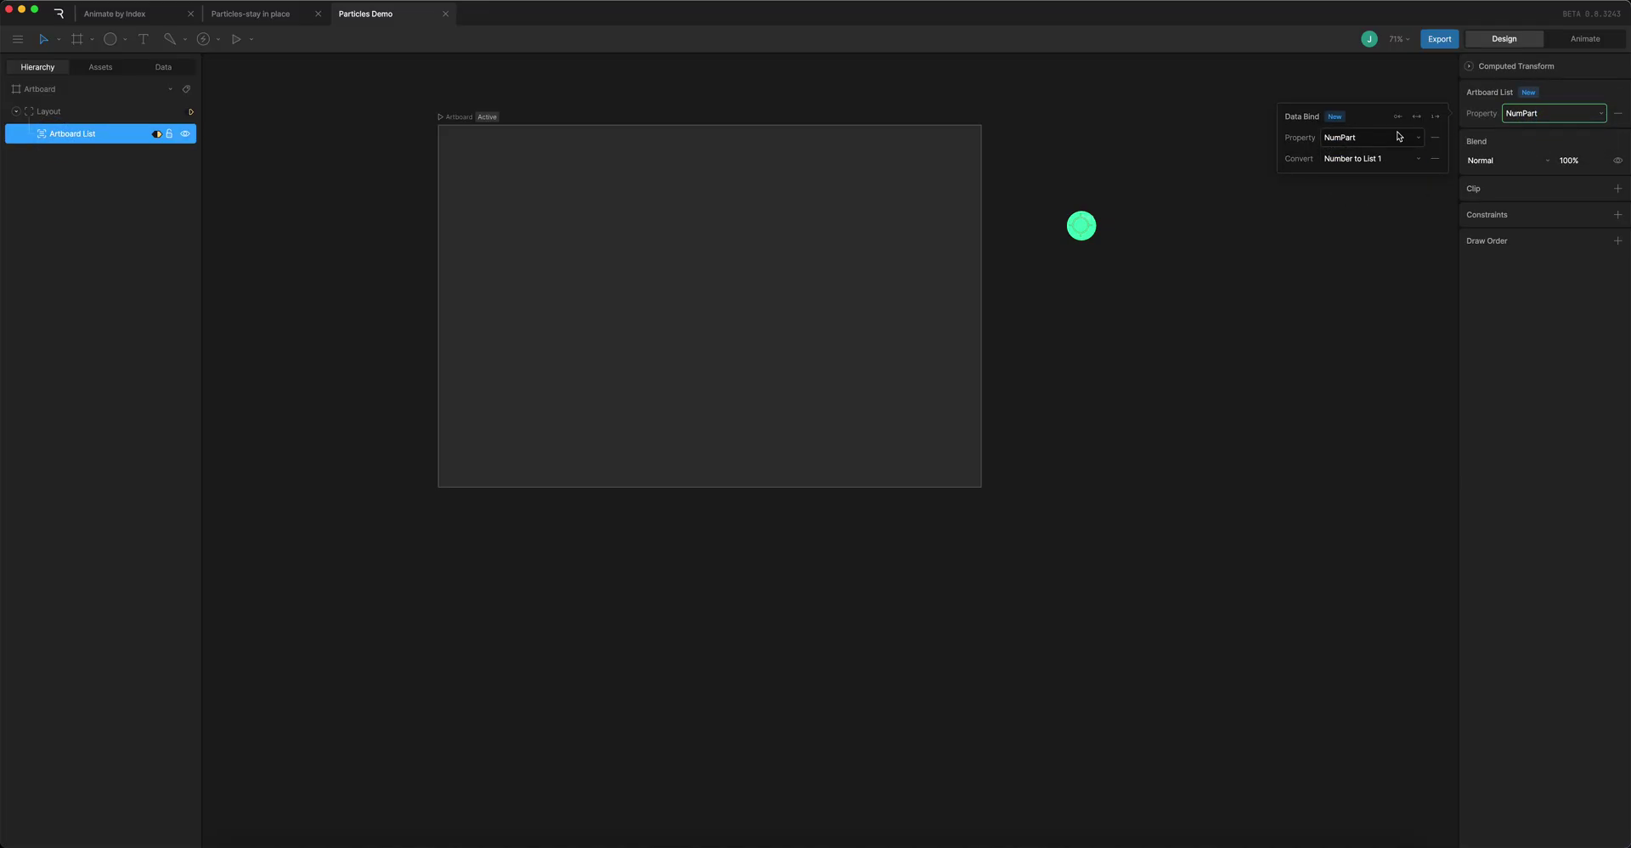
Switch the main artboard to Animate mode and enlarge the canvas area above the state machine
{"action": "left_click", "coordinate": [662, 285]}
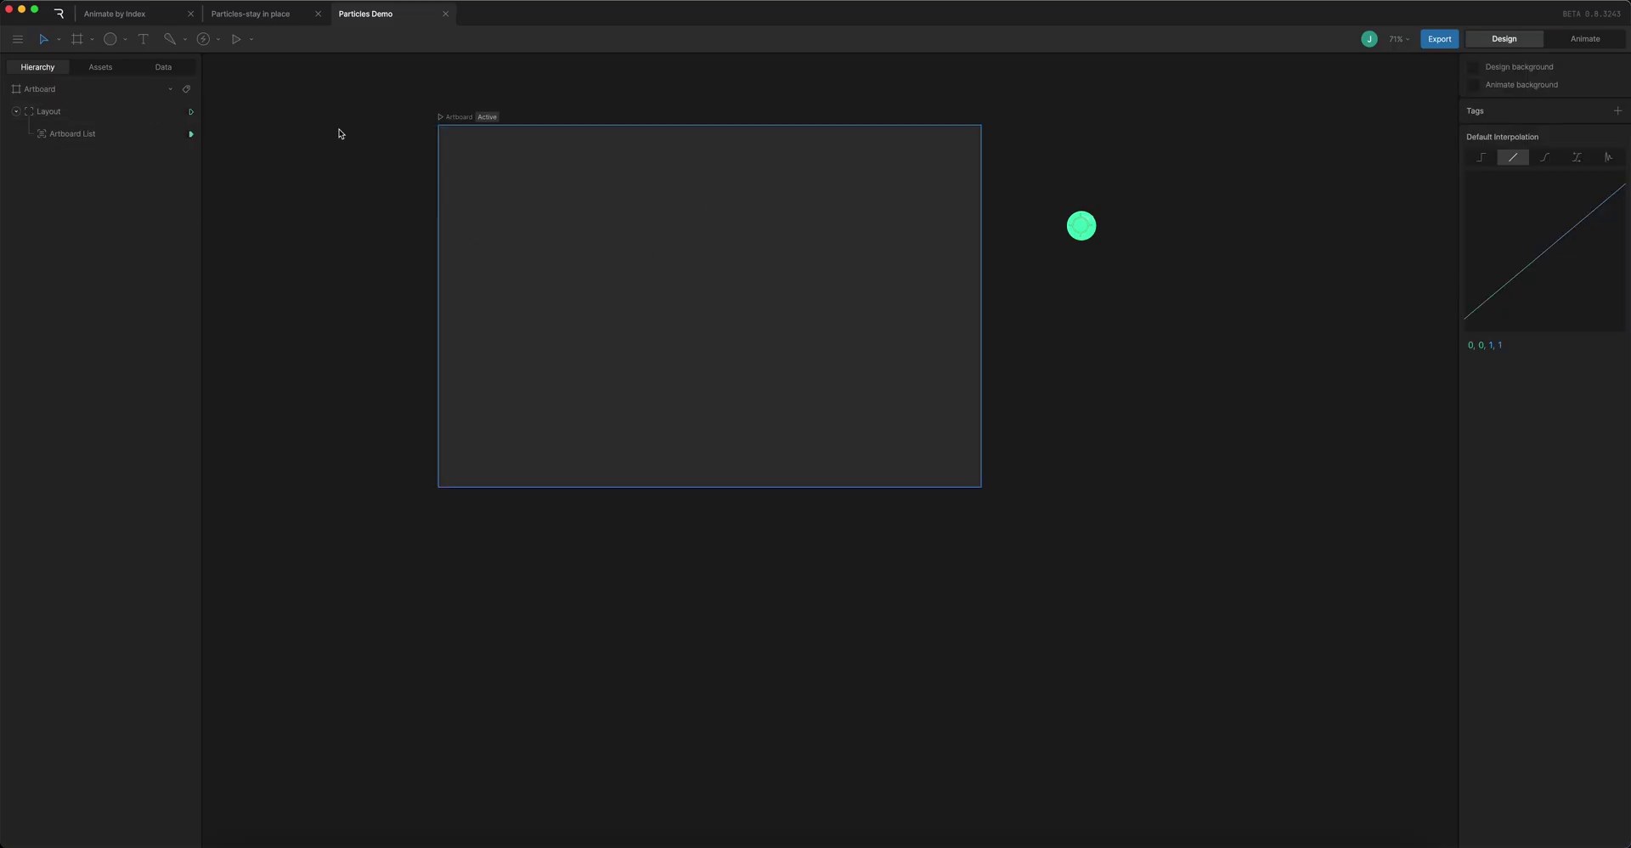
{"action": "key", "text": "Tab"}
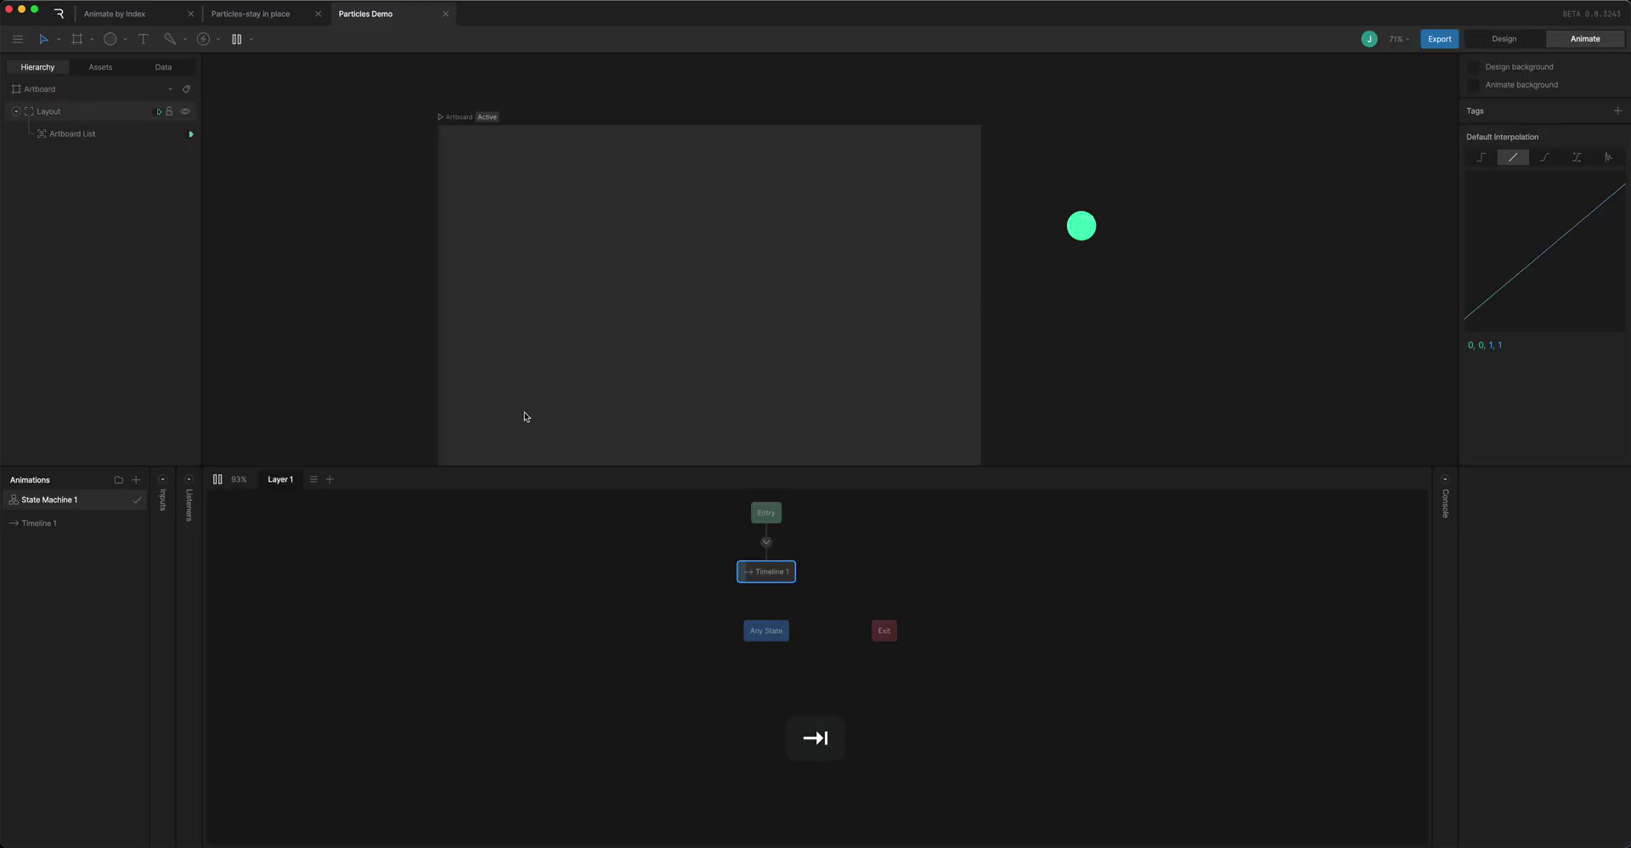
{"action": "left_click_drag", "start_coordinate": [390, 464], "coordinate": [405, 540]}
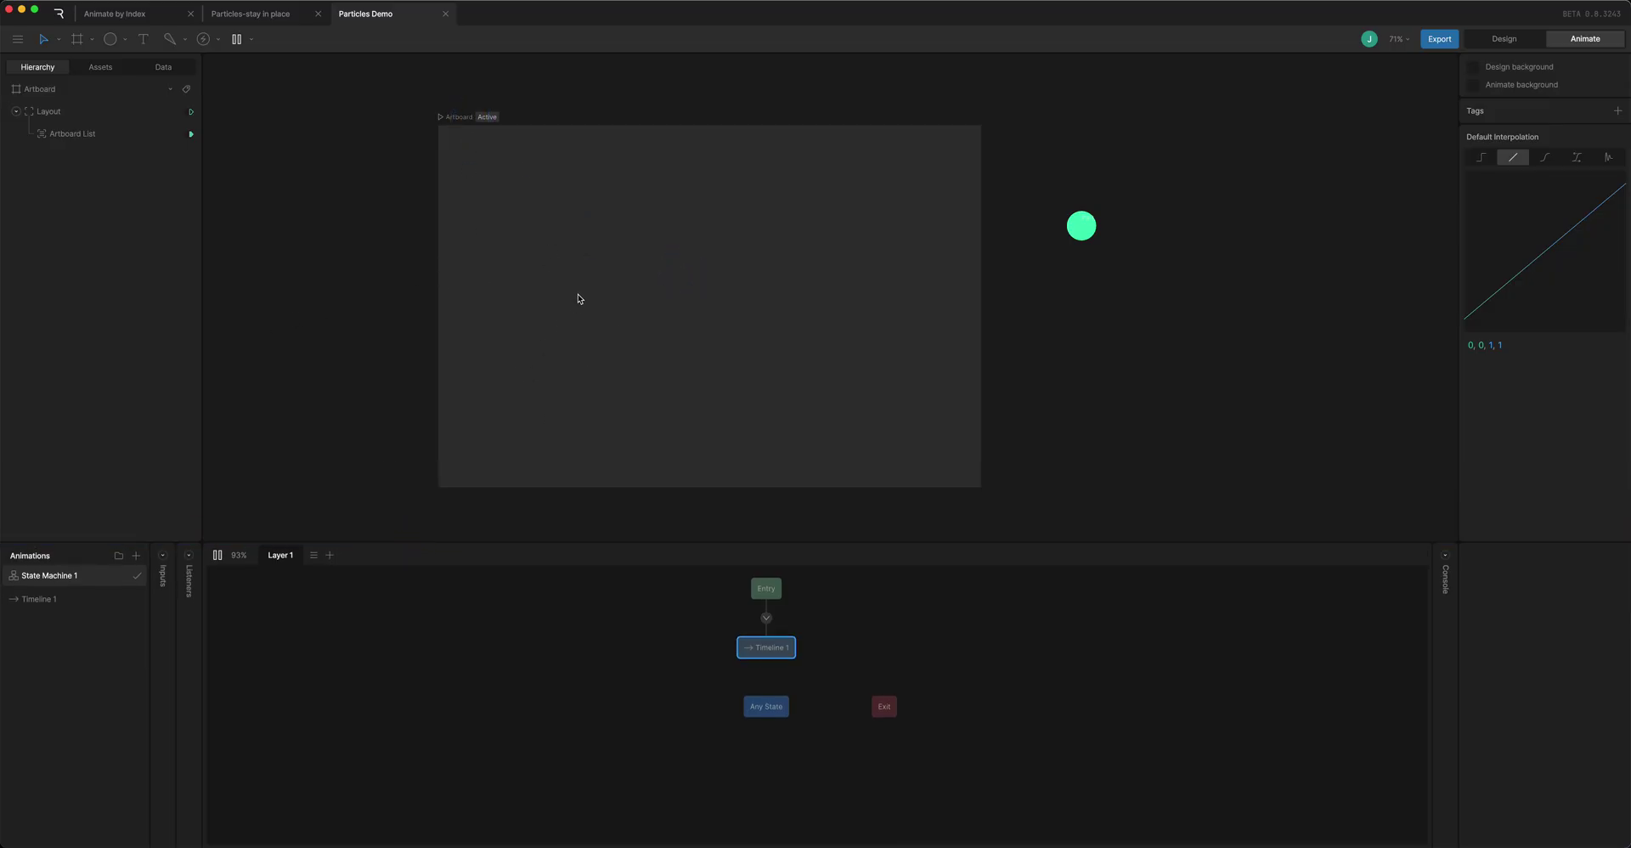
Try to adjust the layout's horizontal gap and undo the change
{"action": "left_click", "coordinate": [81, 111]}
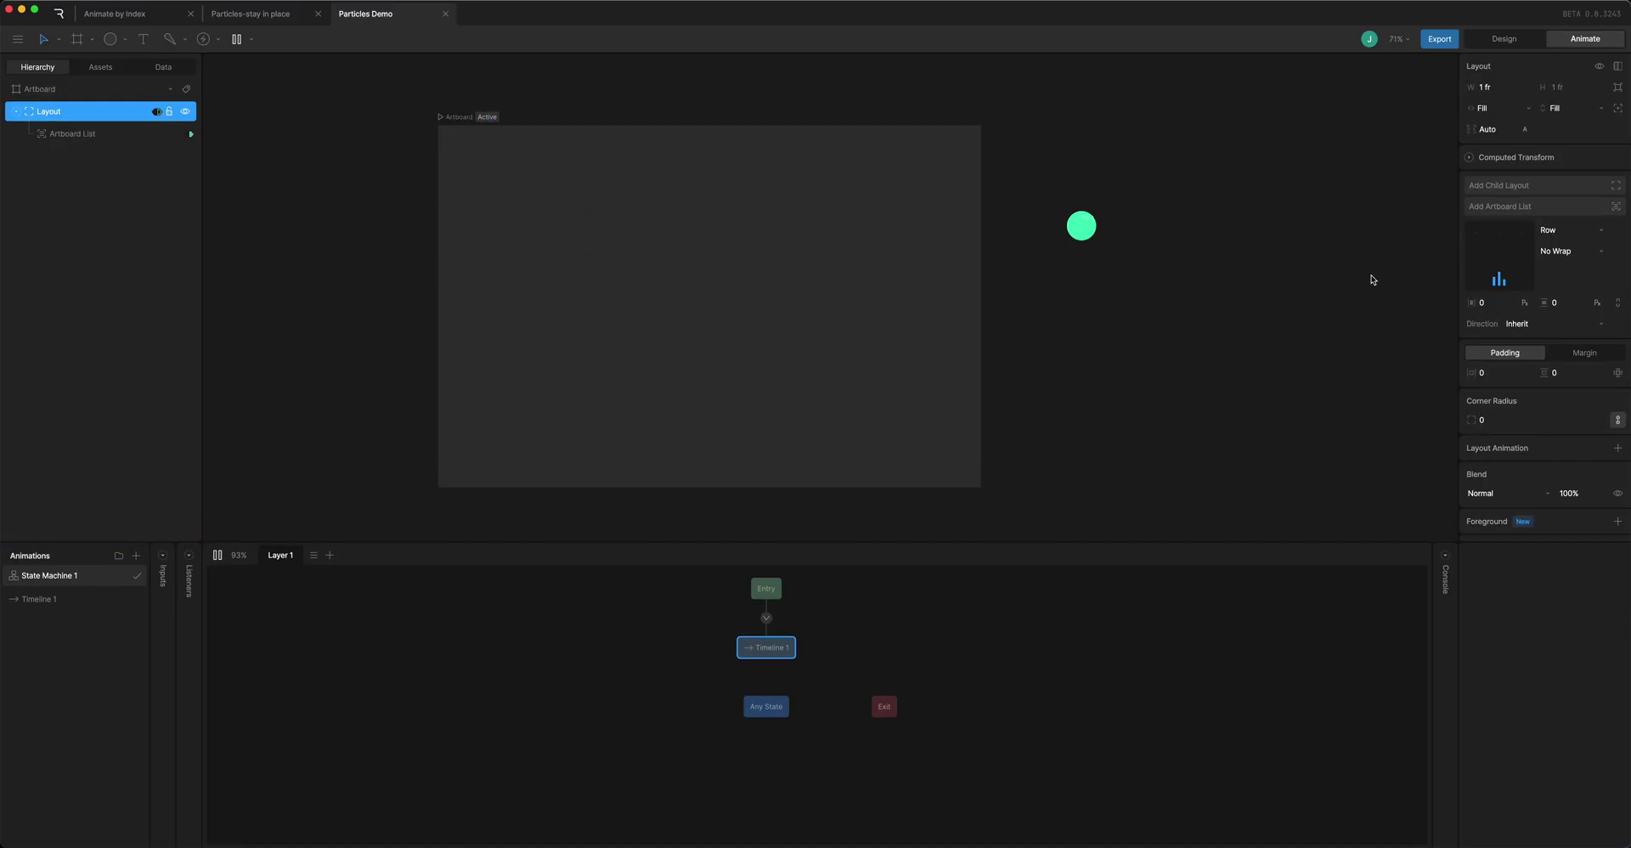
{"action": "left_click_drag", "start_coordinate": [1470, 302], "coordinate": [1345, 348]}
{"action": "key", "text": "super+z"}
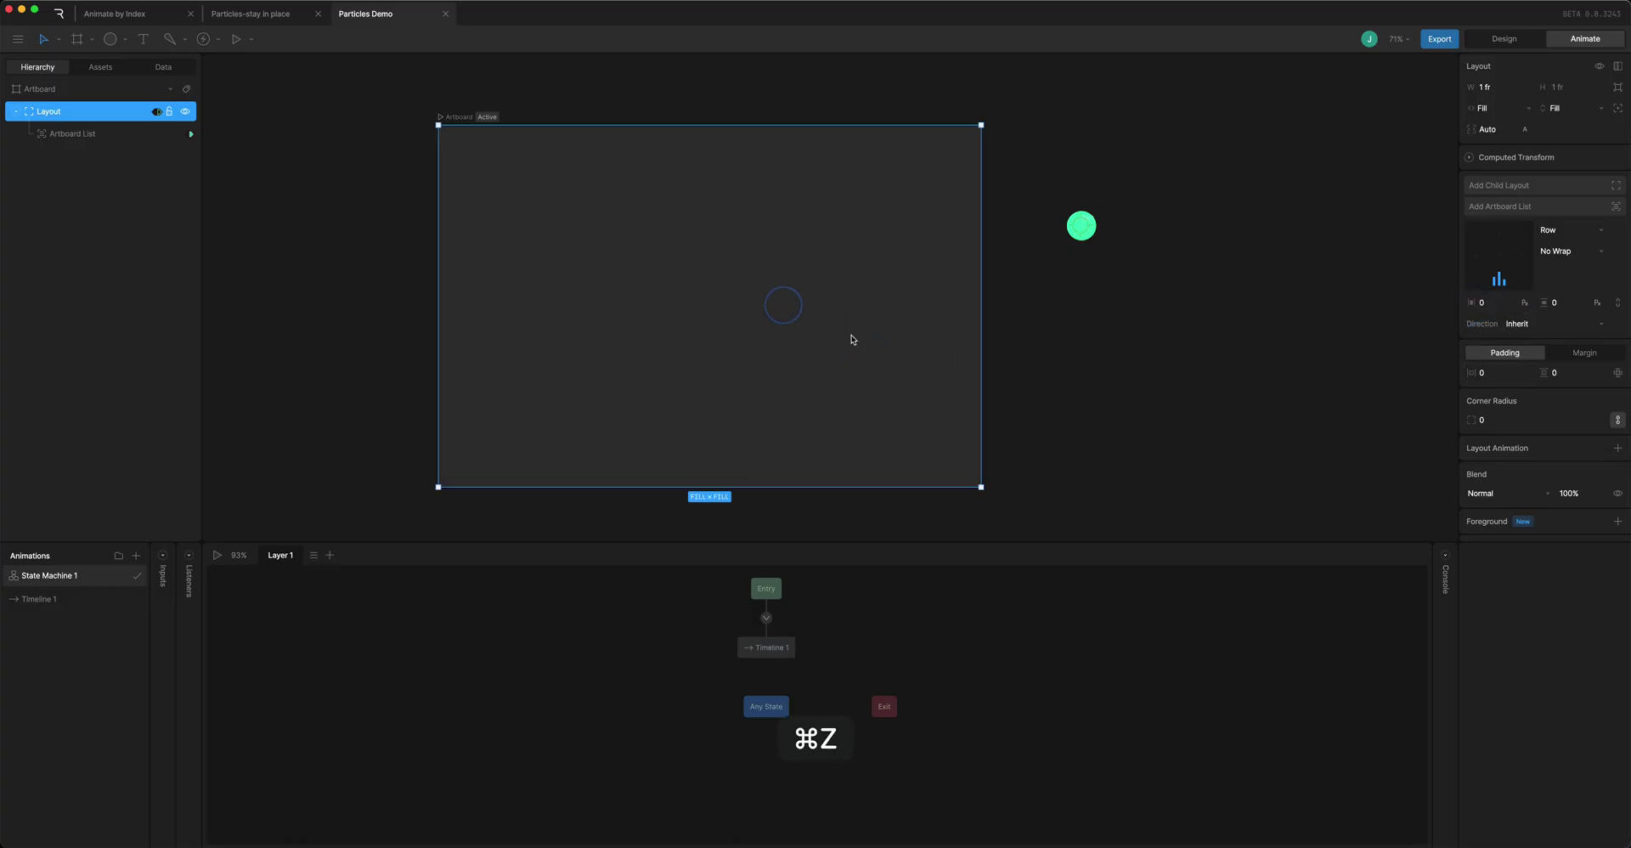
Delete the transition from Entry to the first Jump state in the Part artboard's state machine
{"action": "left_click", "coordinate": [1081, 225]}
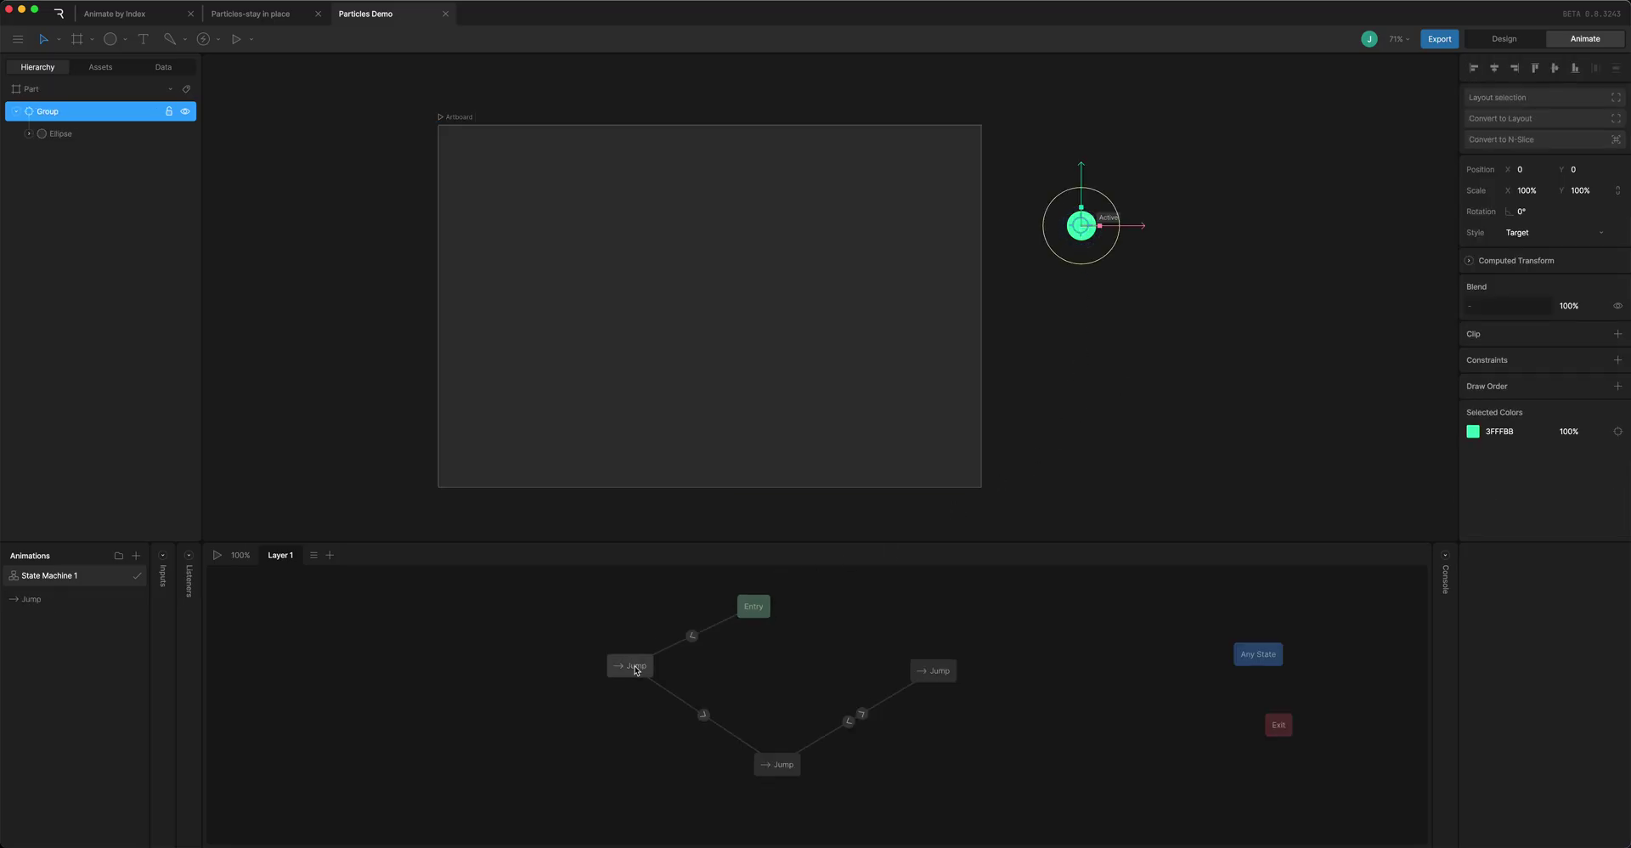
{"action": "left_click", "coordinate": [556, 398]}
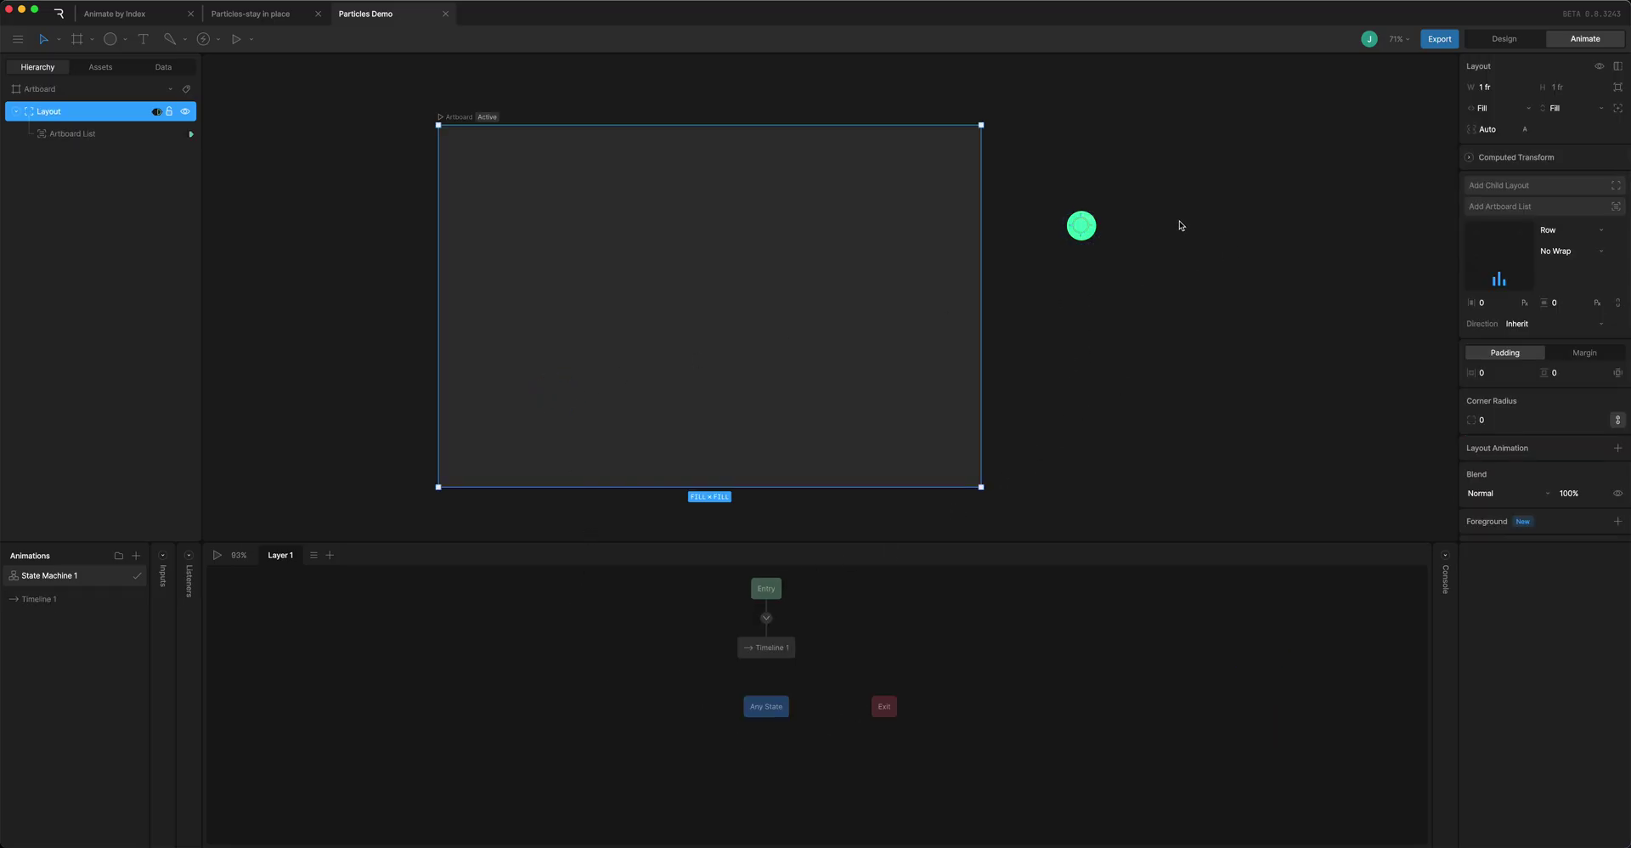
{"action": "left_click", "coordinate": [1081, 225]}
{"action": "left_click", "coordinate": [691, 636]}
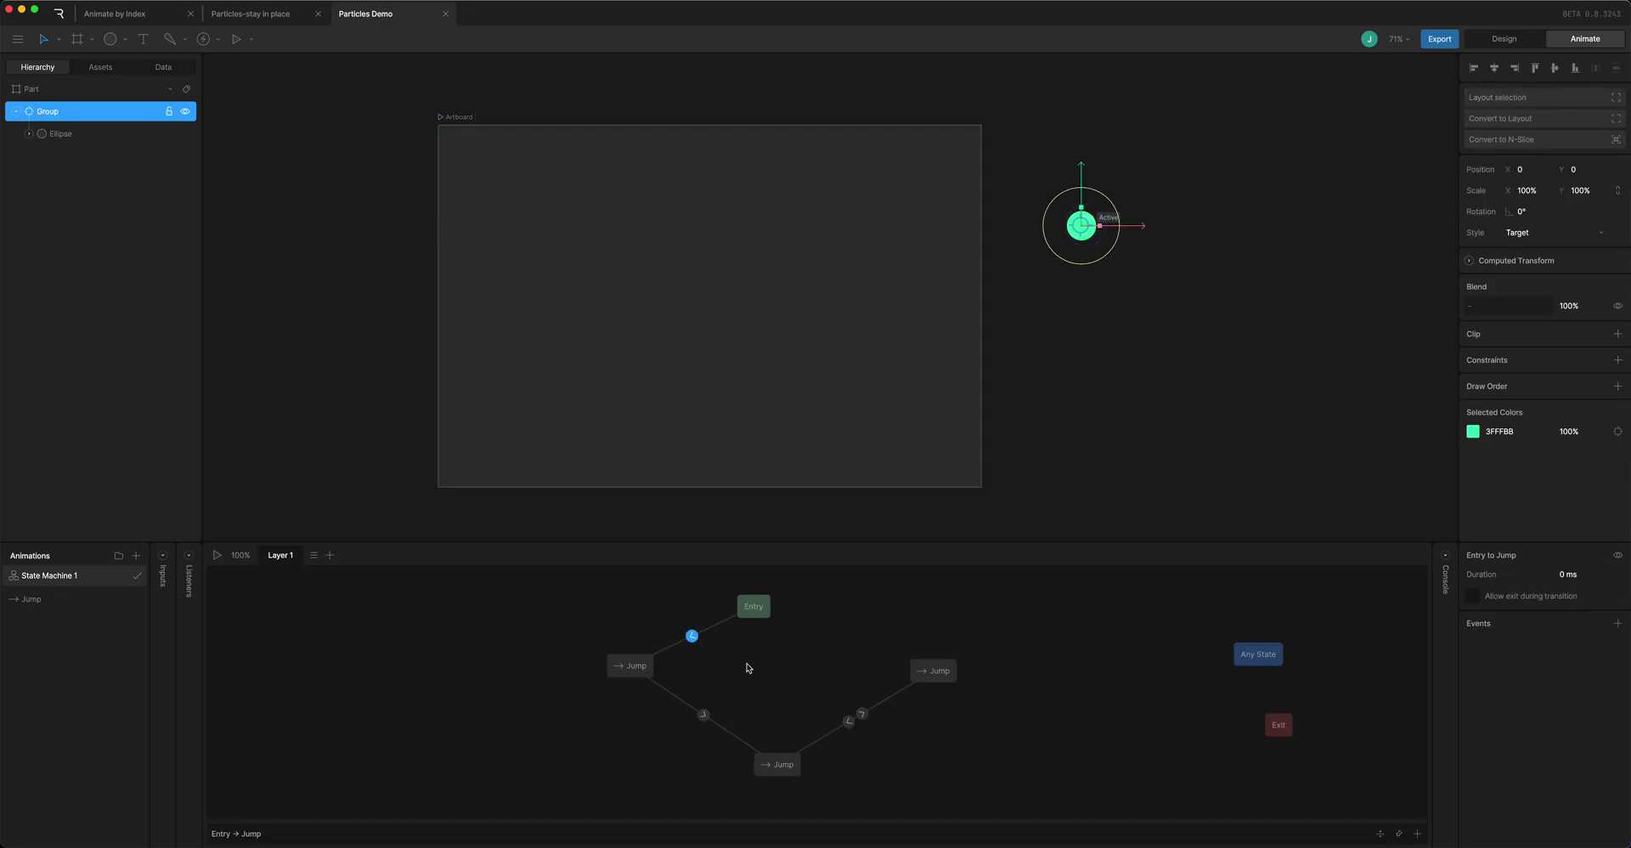
{"action": "key", "text": "BackSpace"}
{"action": "left_click", "coordinate": [1062, 374]}
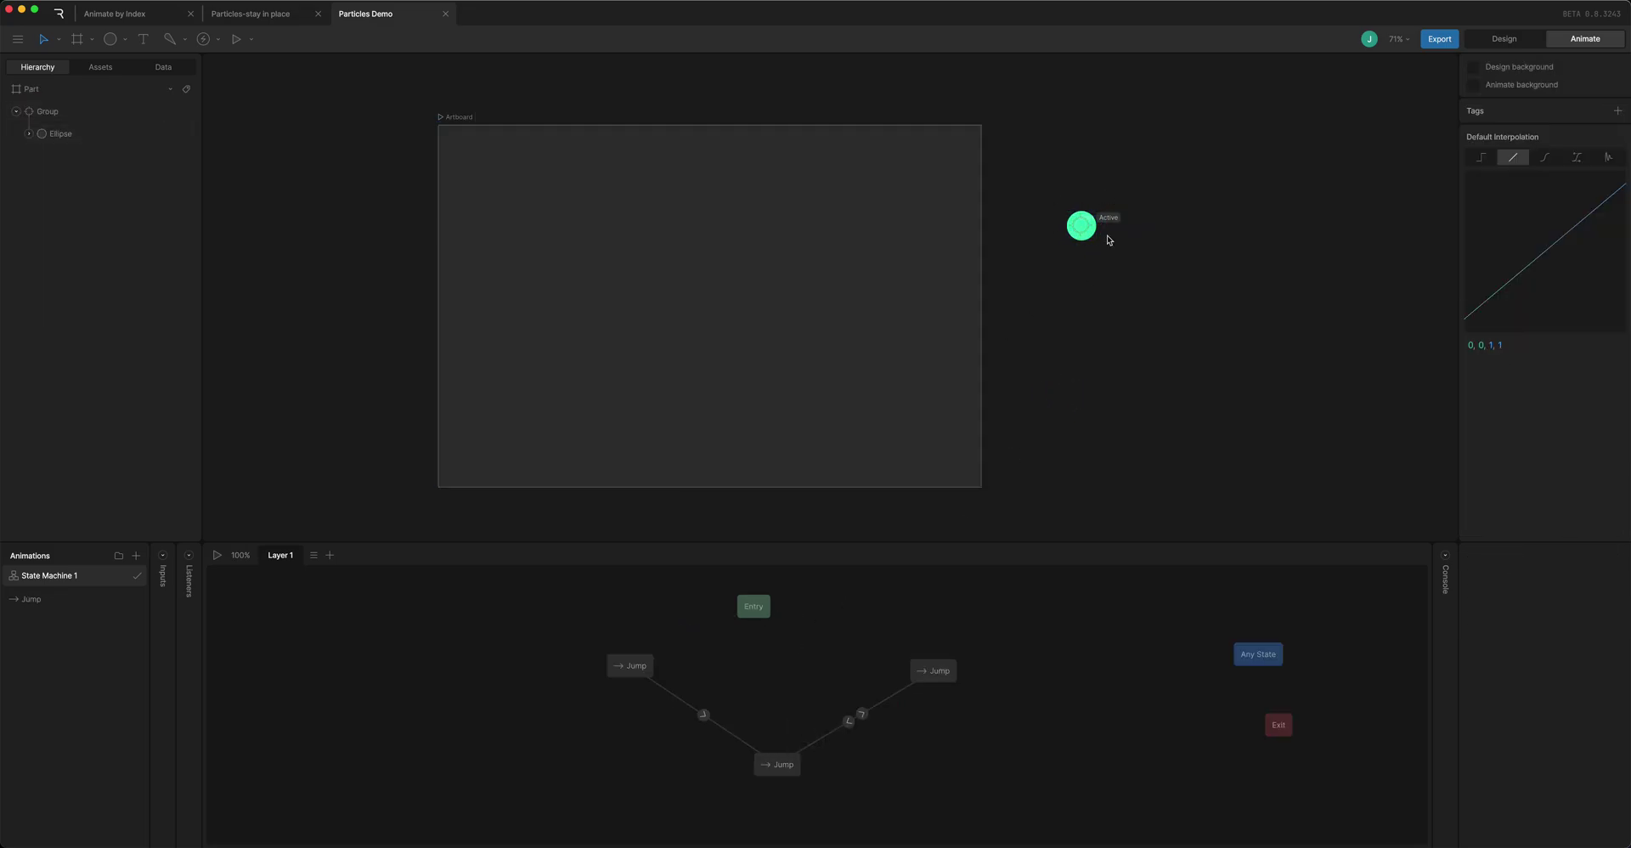
Preview the main artboard's state machine, stop playback and select the artboard
{"action": "left_click", "coordinate": [723, 323]}
{"action": "key", "text": "space"}
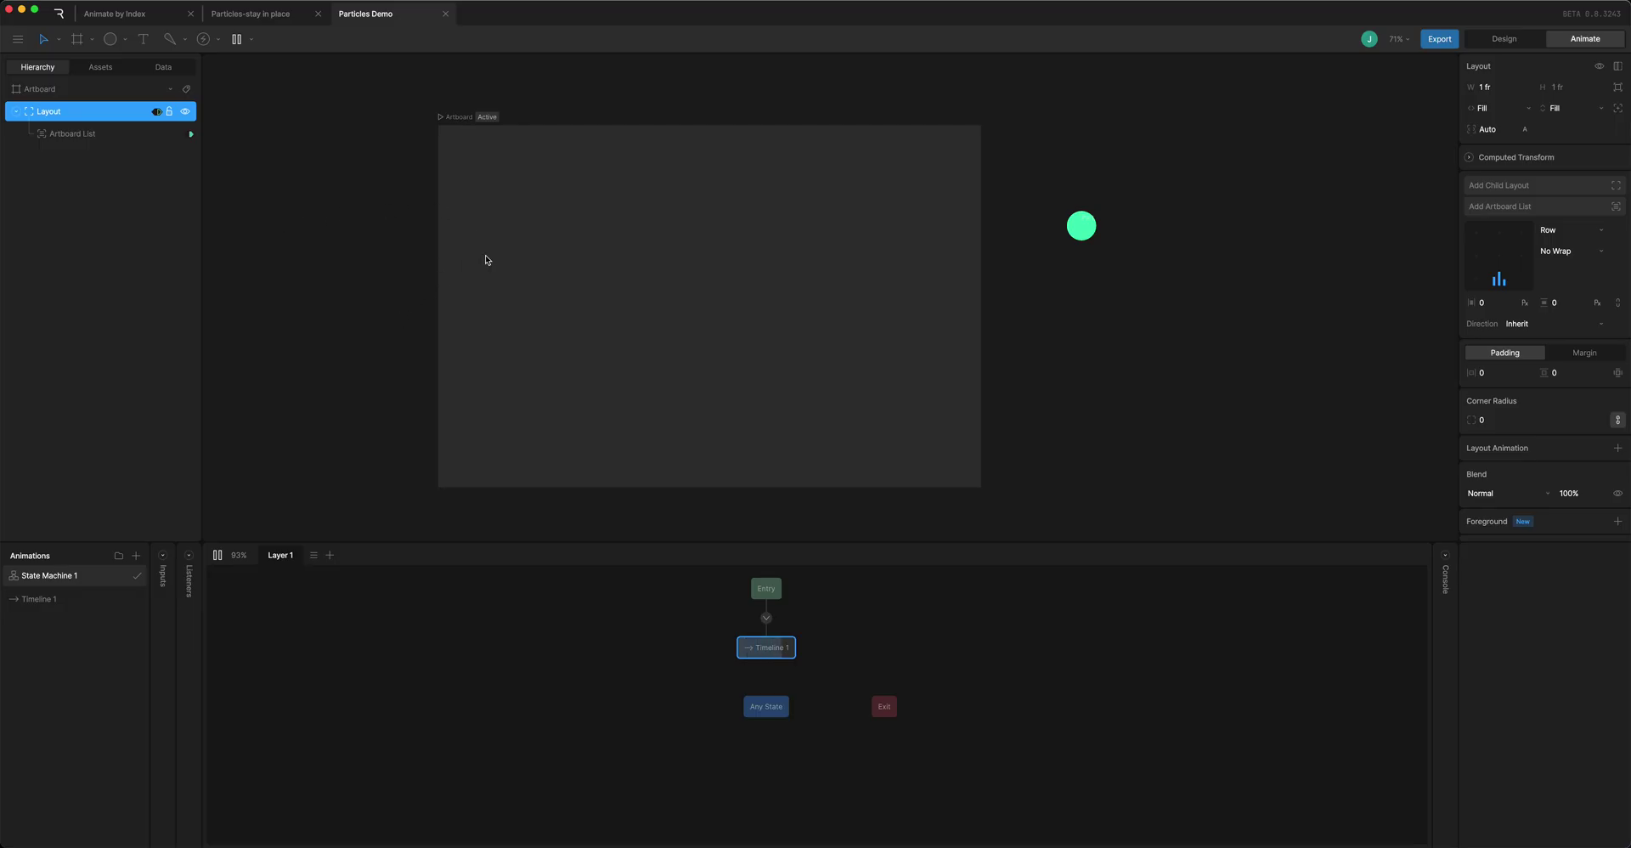
{"action": "key", "text": "space"}
{"action": "left_click", "coordinate": [460, 117]}
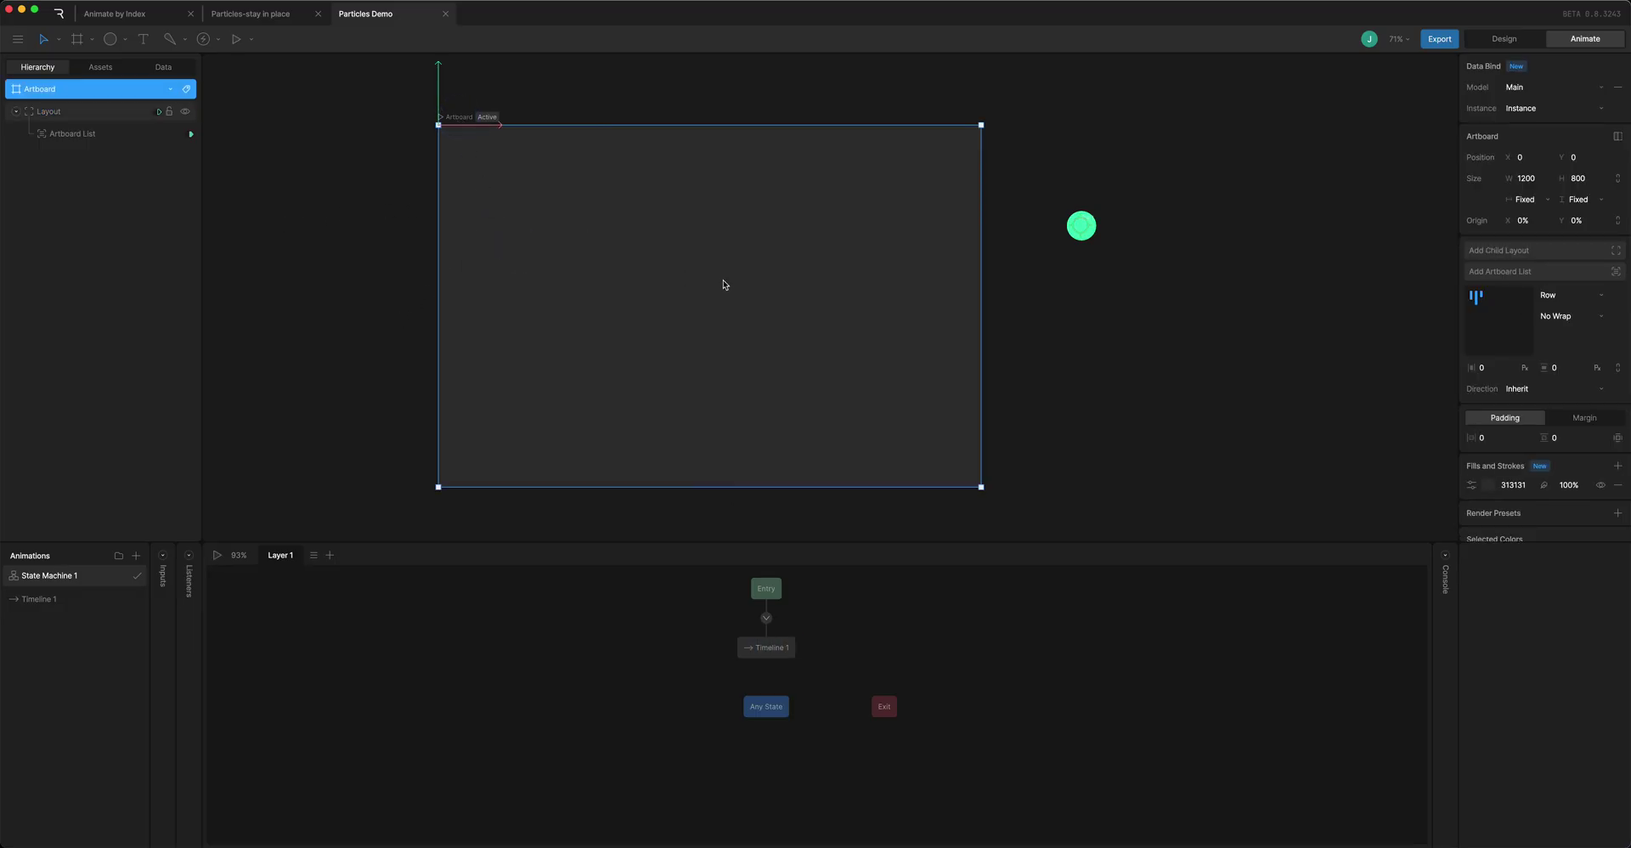
Preview the main artboard's State Machine 1 and Timeline 1, and check the artboard list's property binding
{"action": "key", "text": "space"}
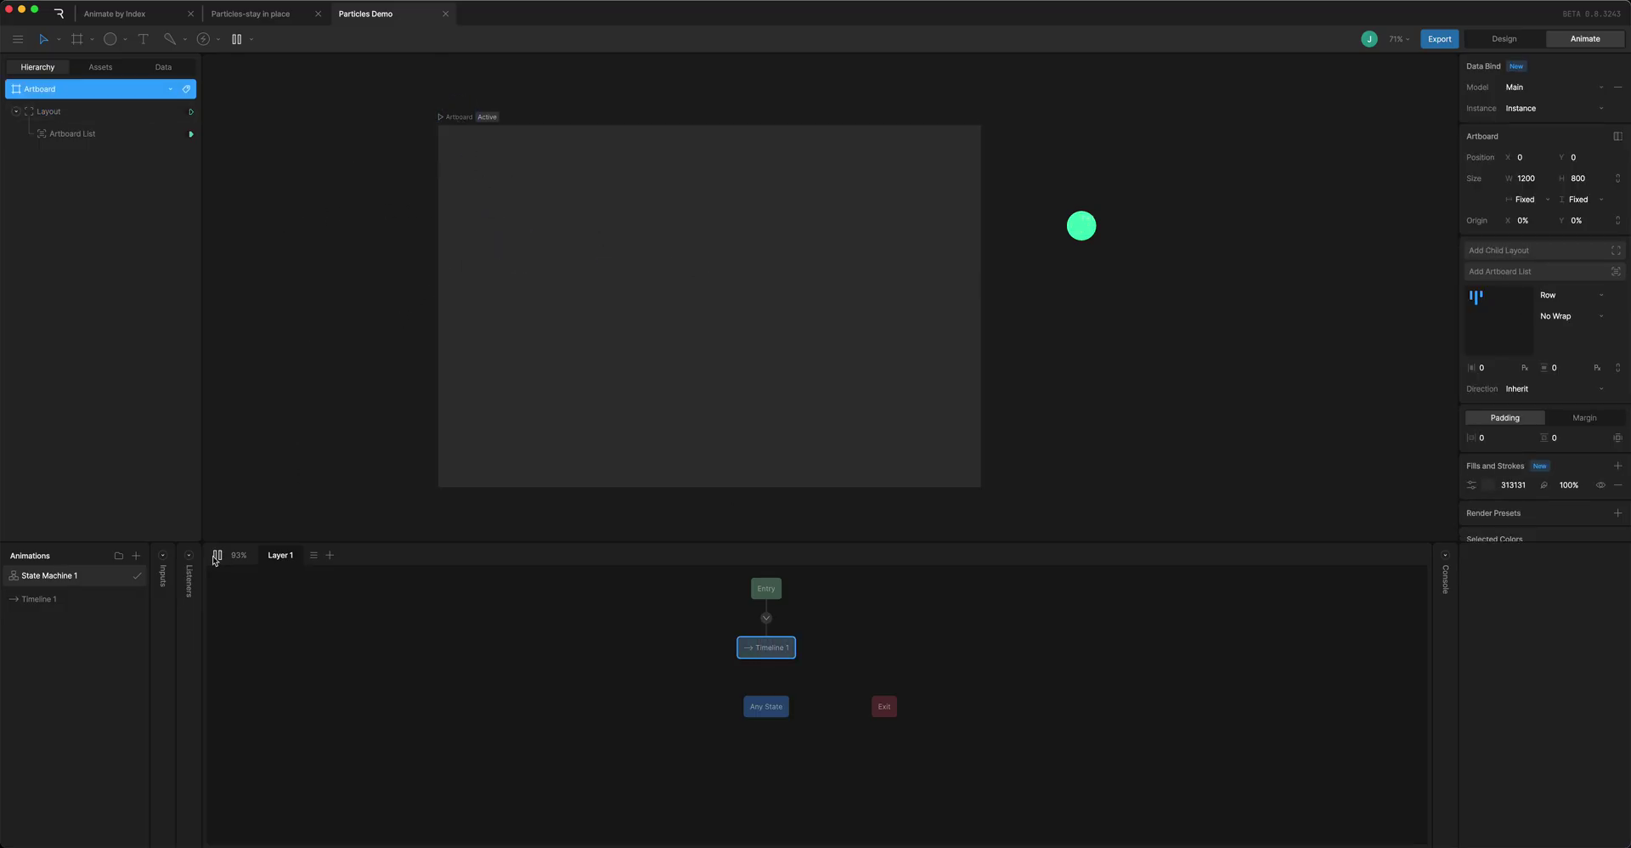
{"action": "left_click", "coordinate": [129, 133]}
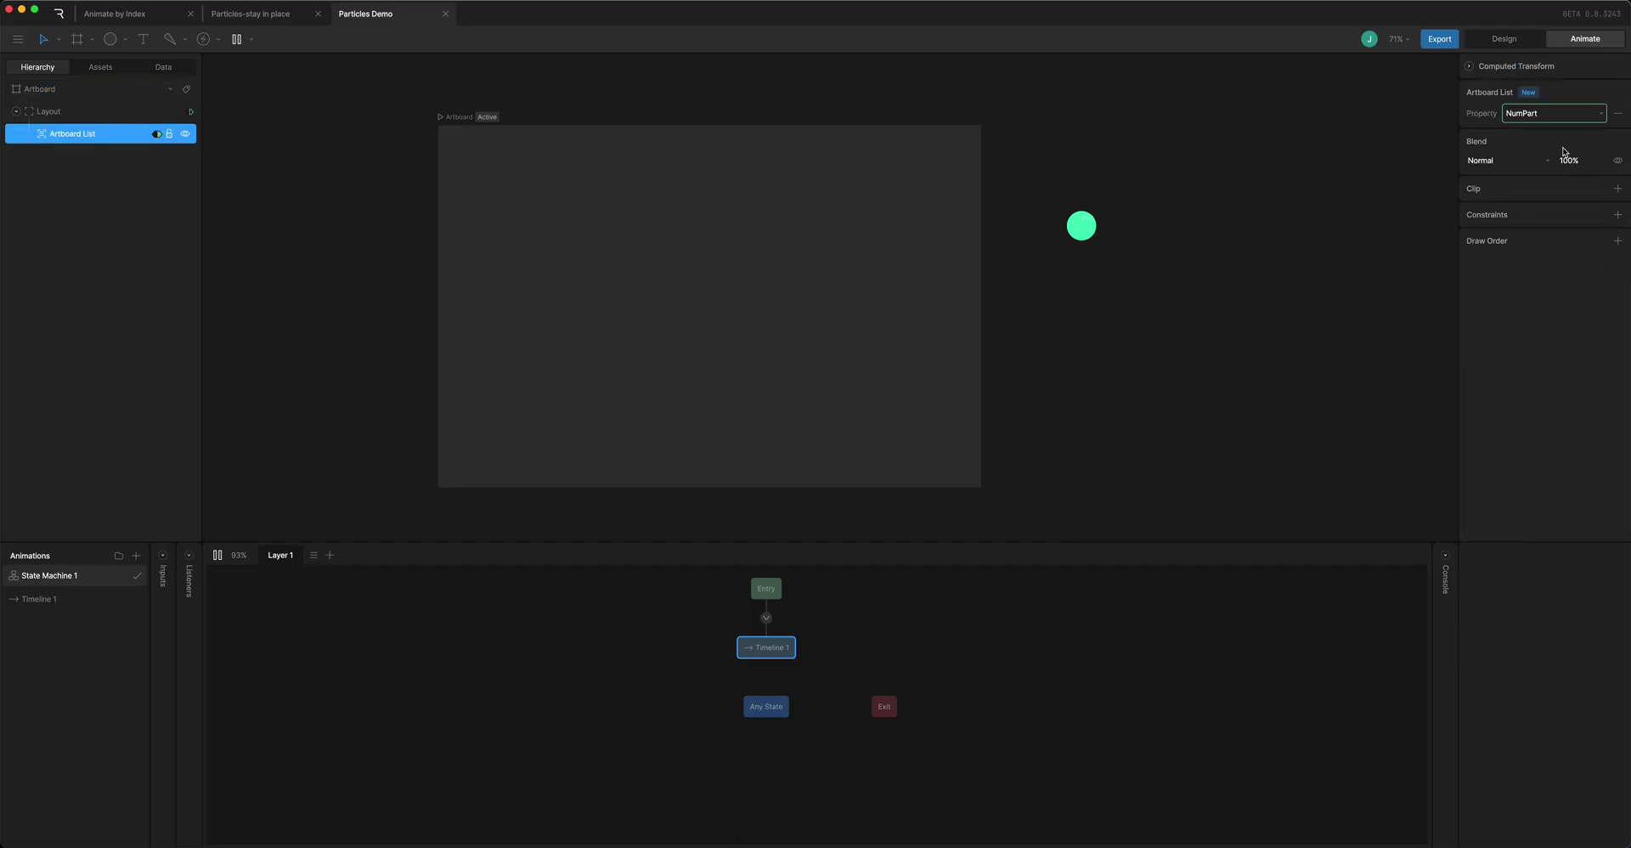
{"action": "left_click", "coordinate": [56, 93]}
{"action": "left_click", "coordinate": [636, 344]}
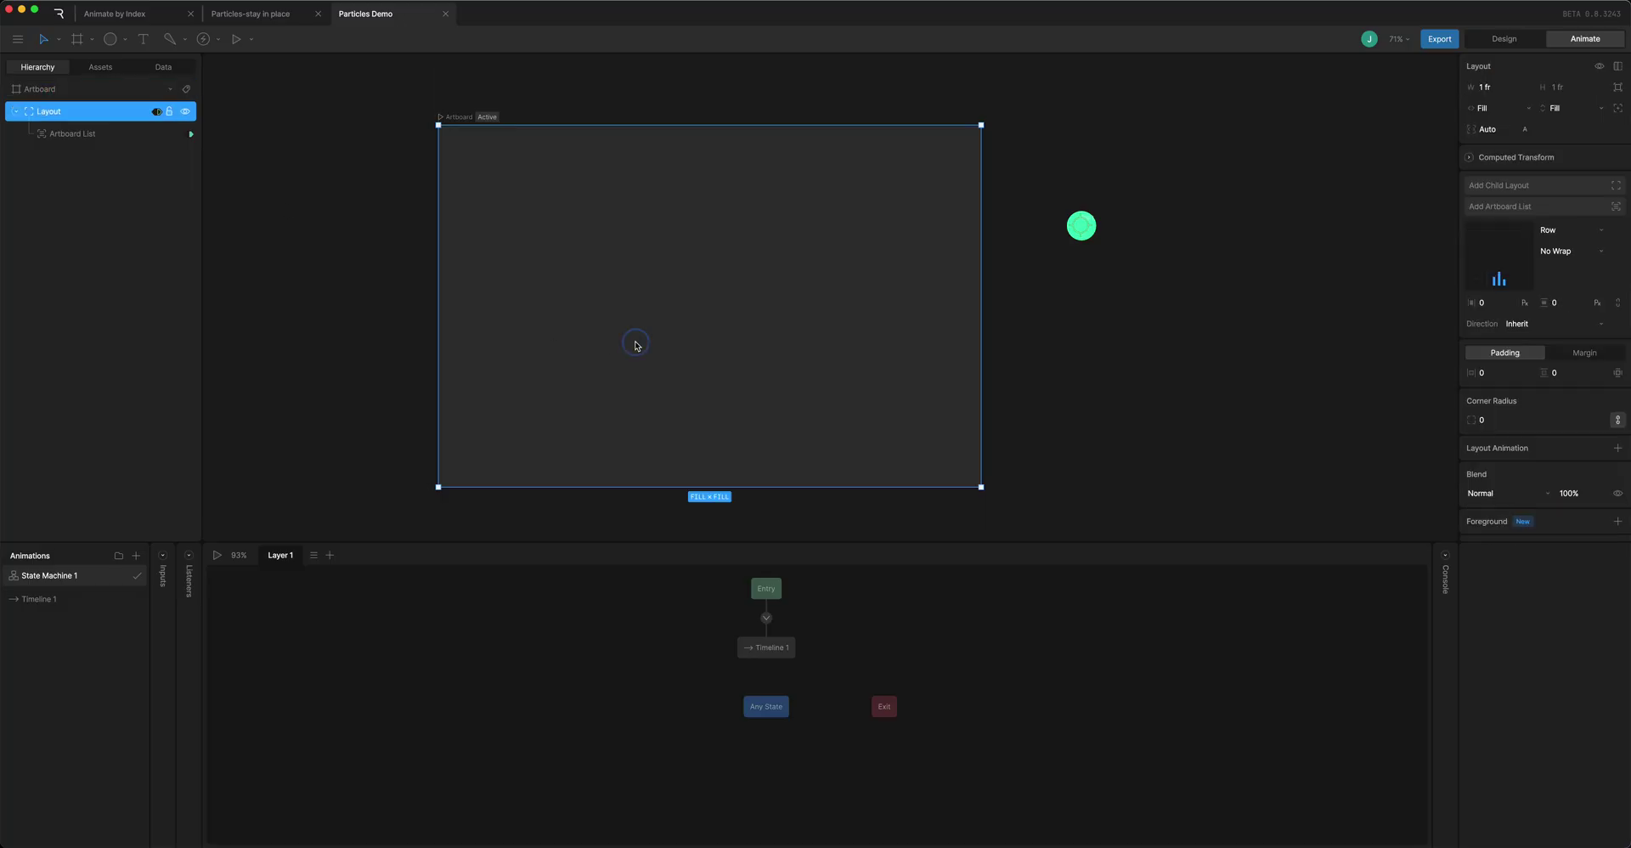
{"action": "left_click", "coordinate": [75, 598]}
{"action": "left_click", "coordinate": [306, 458]}
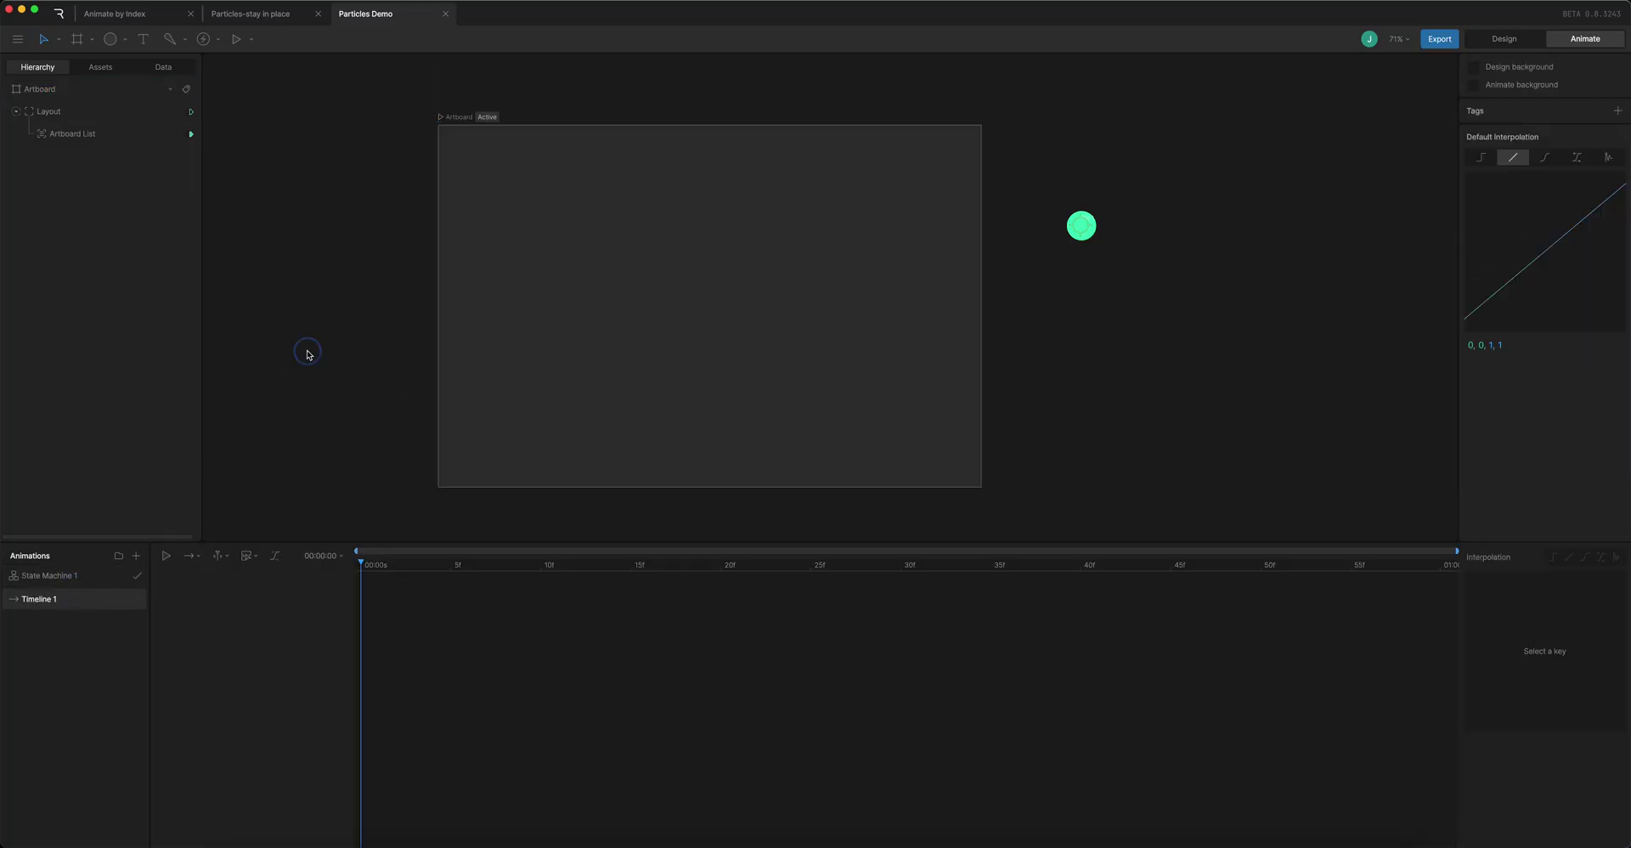
{"action": "left_click", "coordinate": [692, 207]}
{"action": "key", "text": "space"}
{"action": "key", "text": "space"}
{"action": "left_click", "coordinate": [110, 89]}
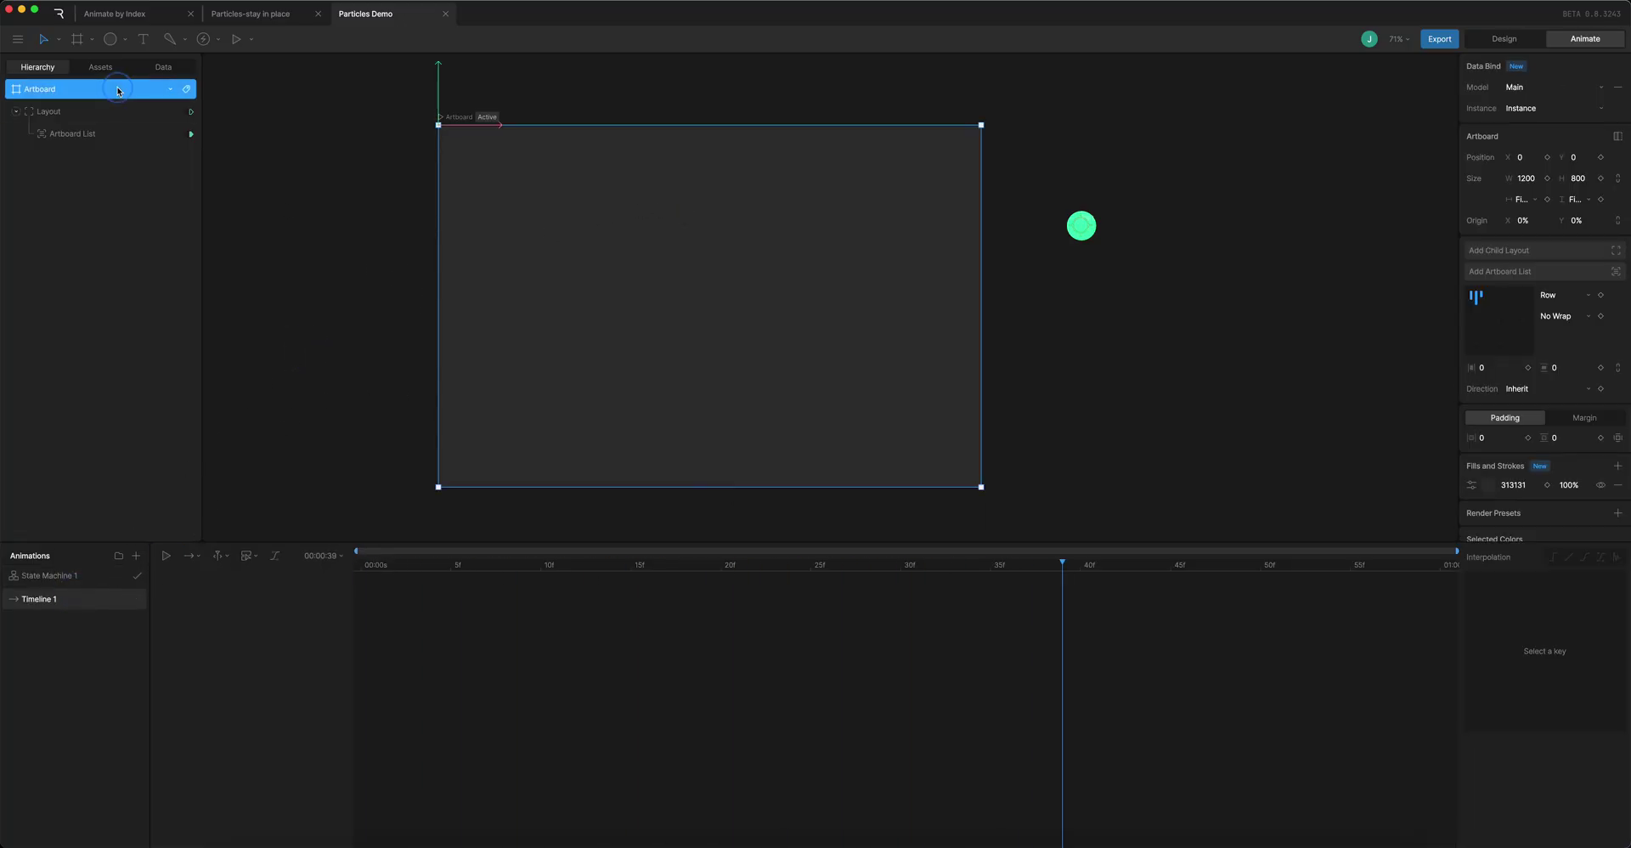
Examine the Part list index, the Number to List 1 converter's model and the artboard list's bound property
{"action": "left_click", "coordinate": [164, 67]}
{"action": "left_click", "coordinate": [66, 136]}
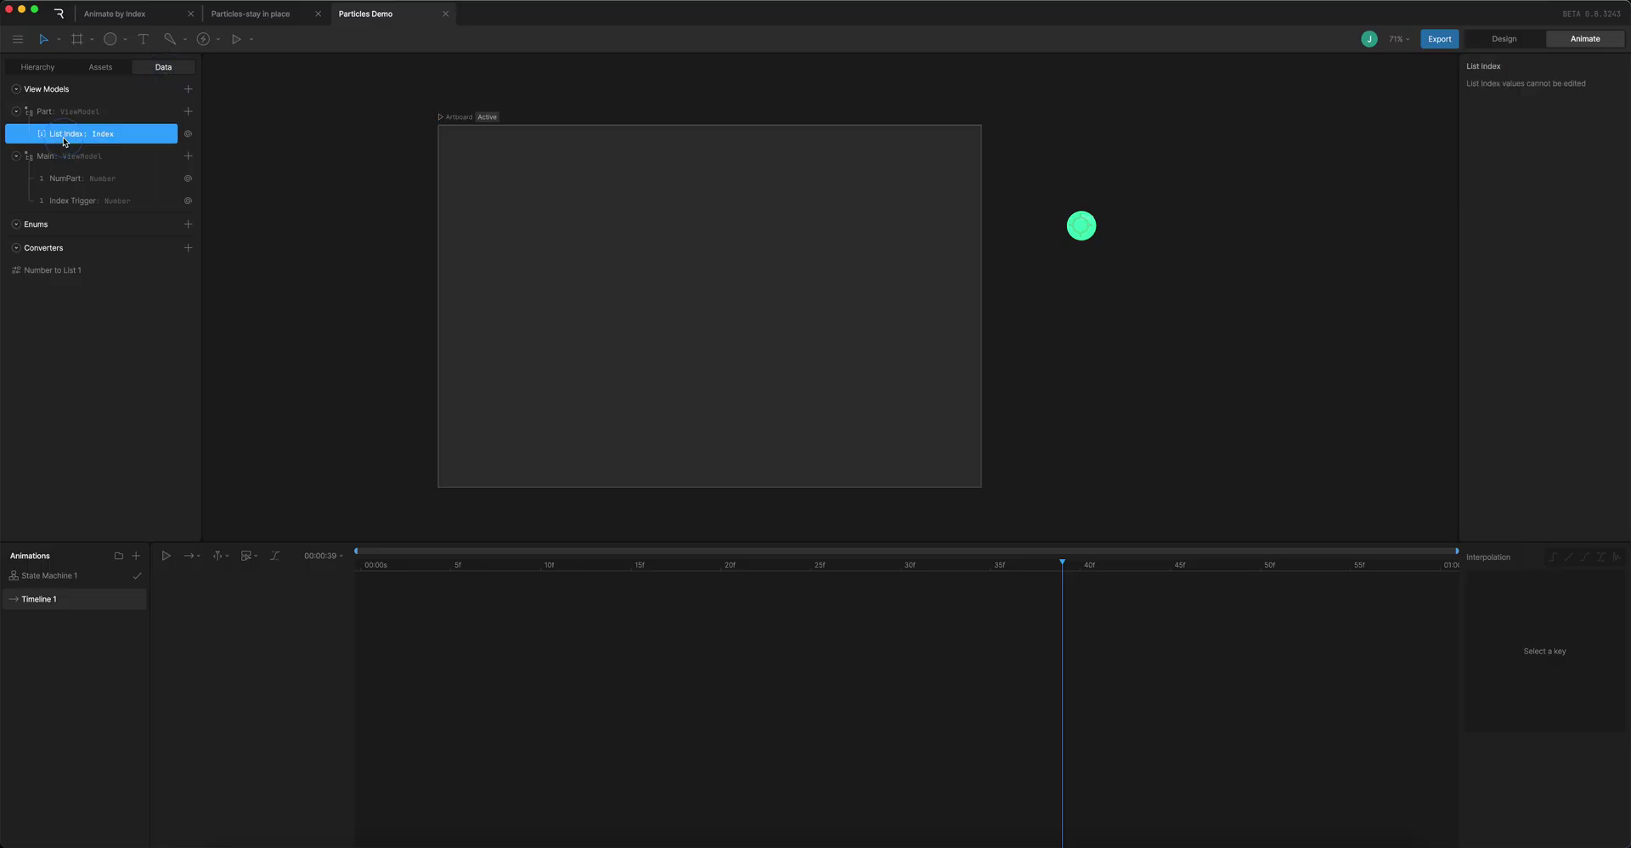
{"action": "left_click", "coordinate": [37, 272]}
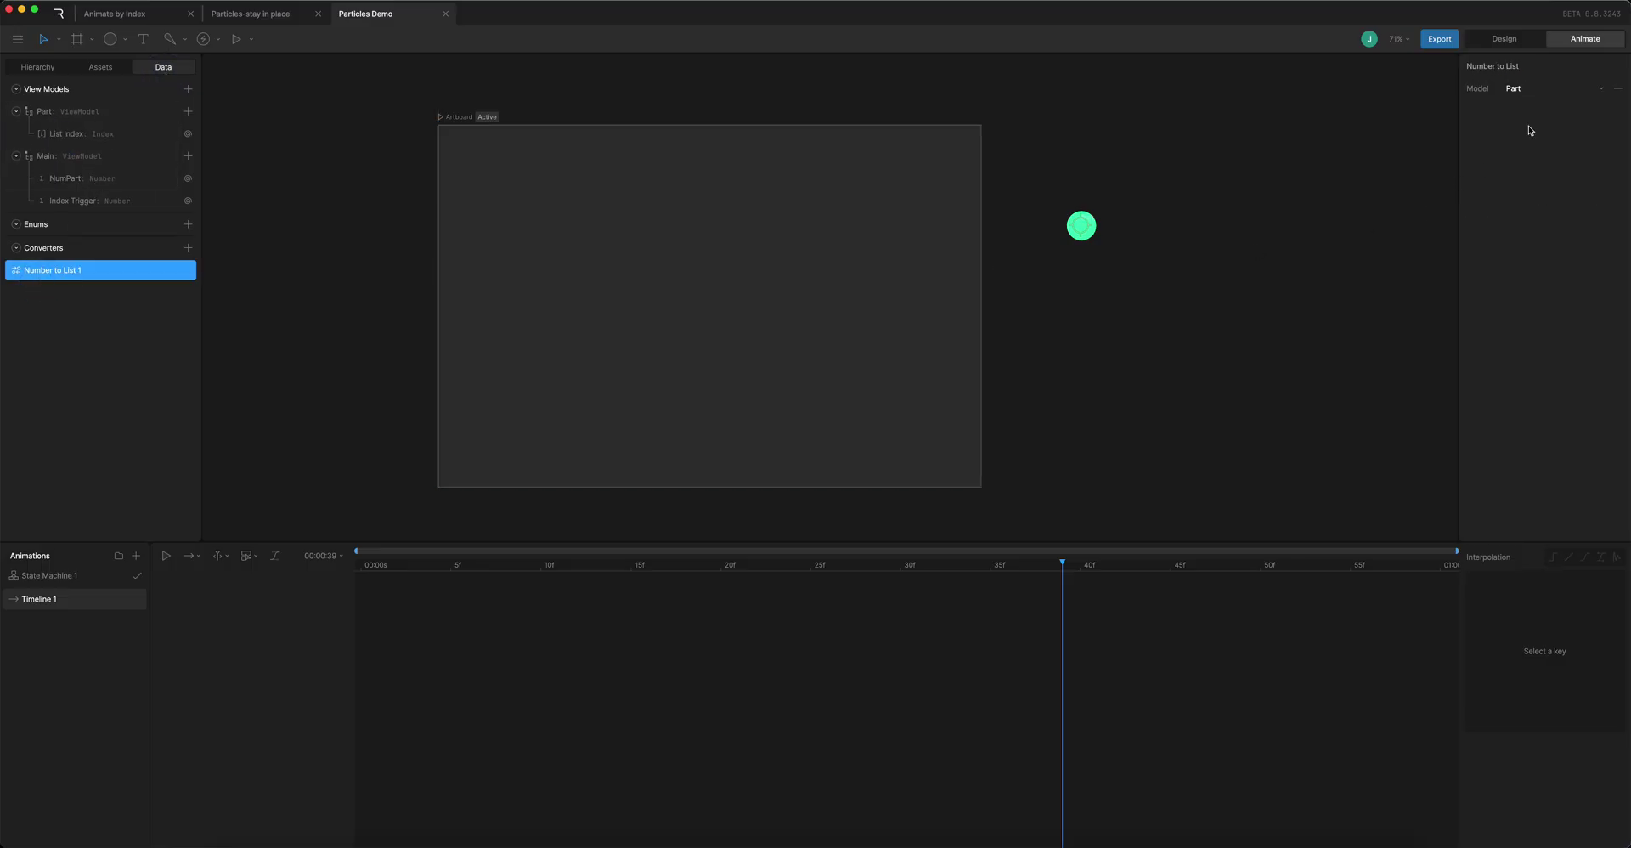
{"action": "left_click", "coordinate": [653, 292]}
{"action": "left_click", "coordinate": [61, 68]}
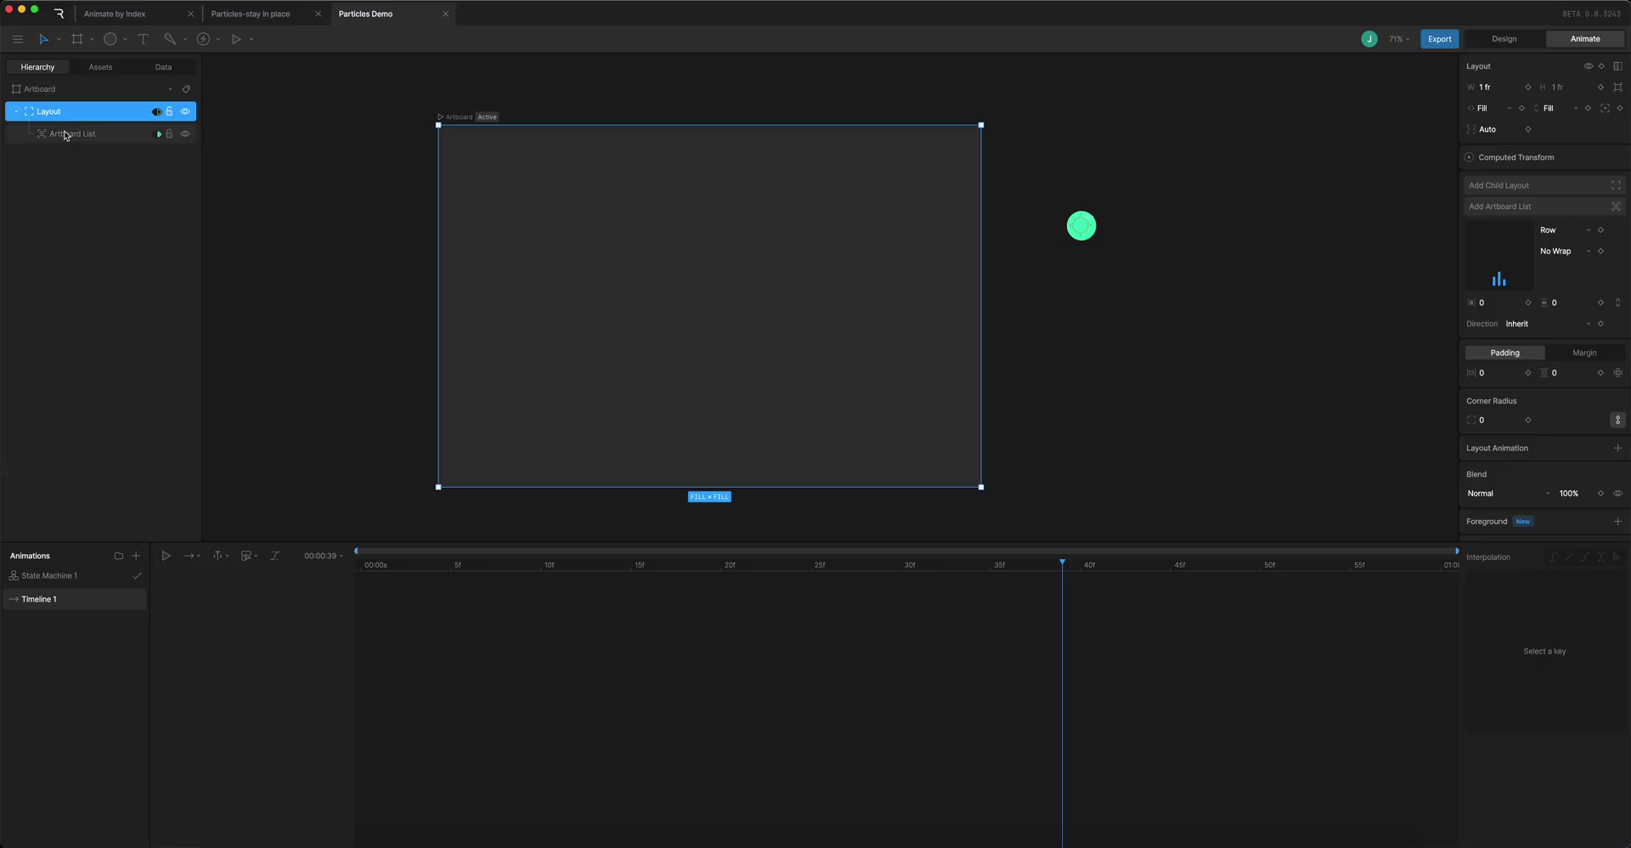
{"action": "left_click", "coordinate": [65, 134]}
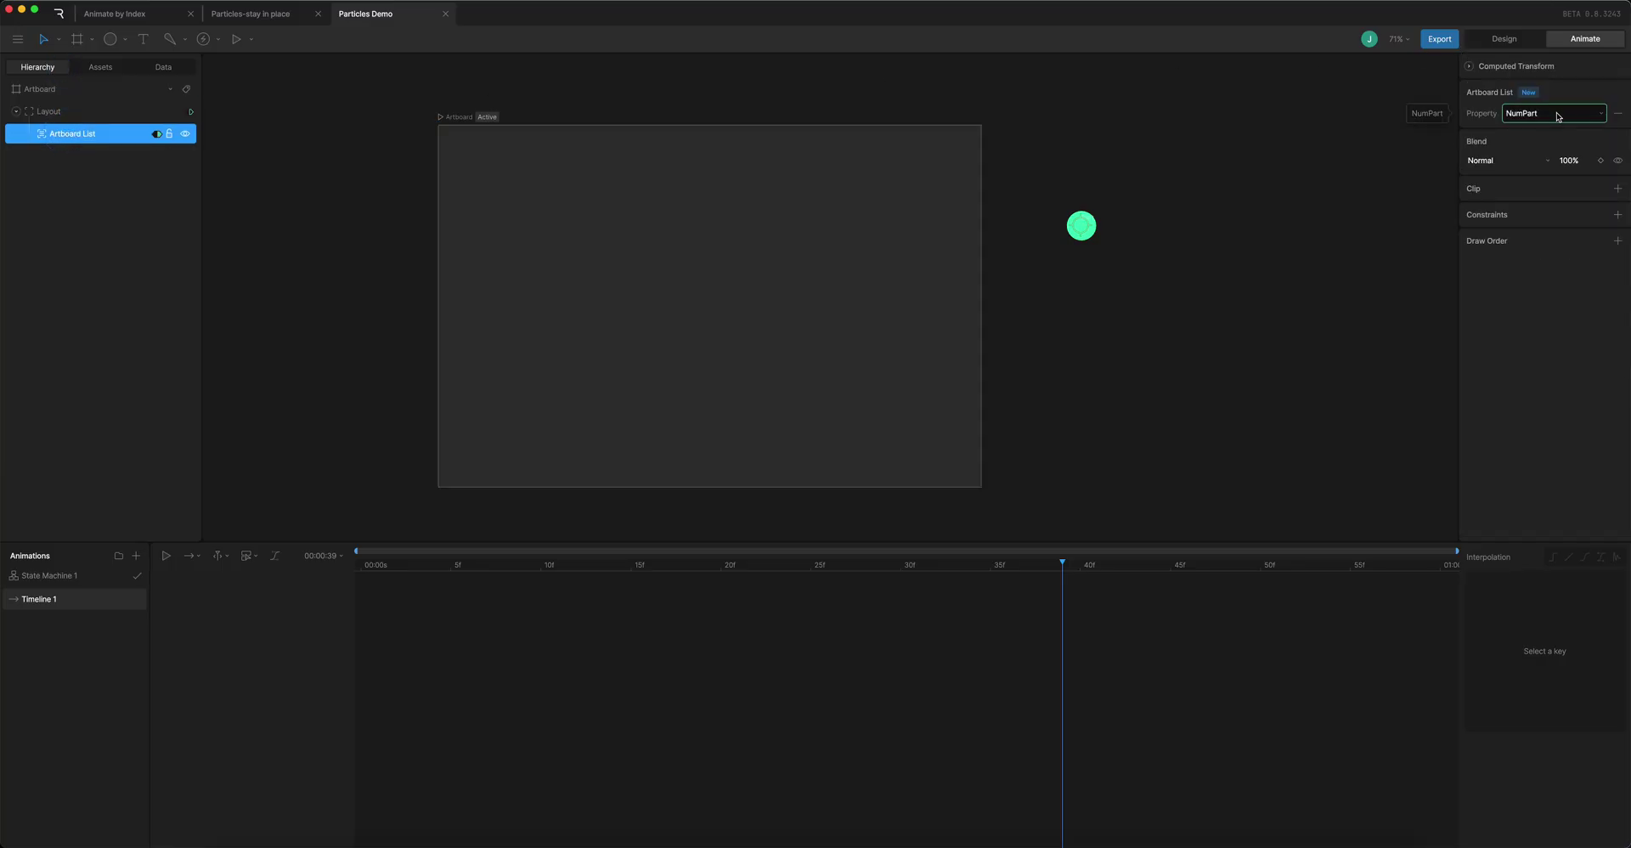
Set the Main view model's NumPart instance value to 20 and play State Machine 1
{"action": "left_click", "coordinate": [167, 68]}
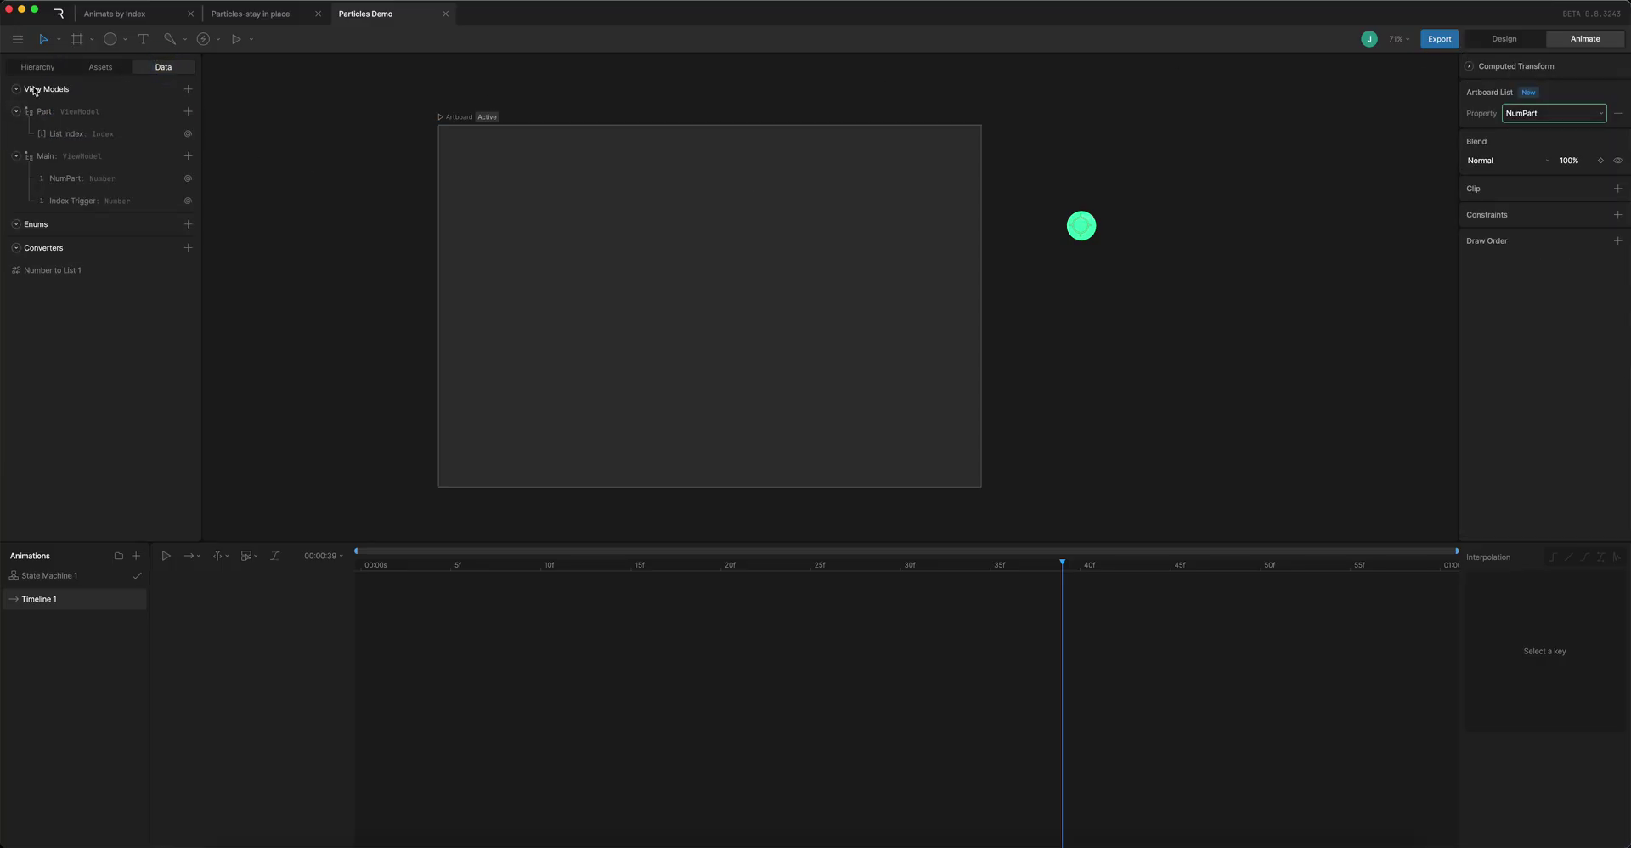
{"action": "left_click", "coordinate": [68, 178]}
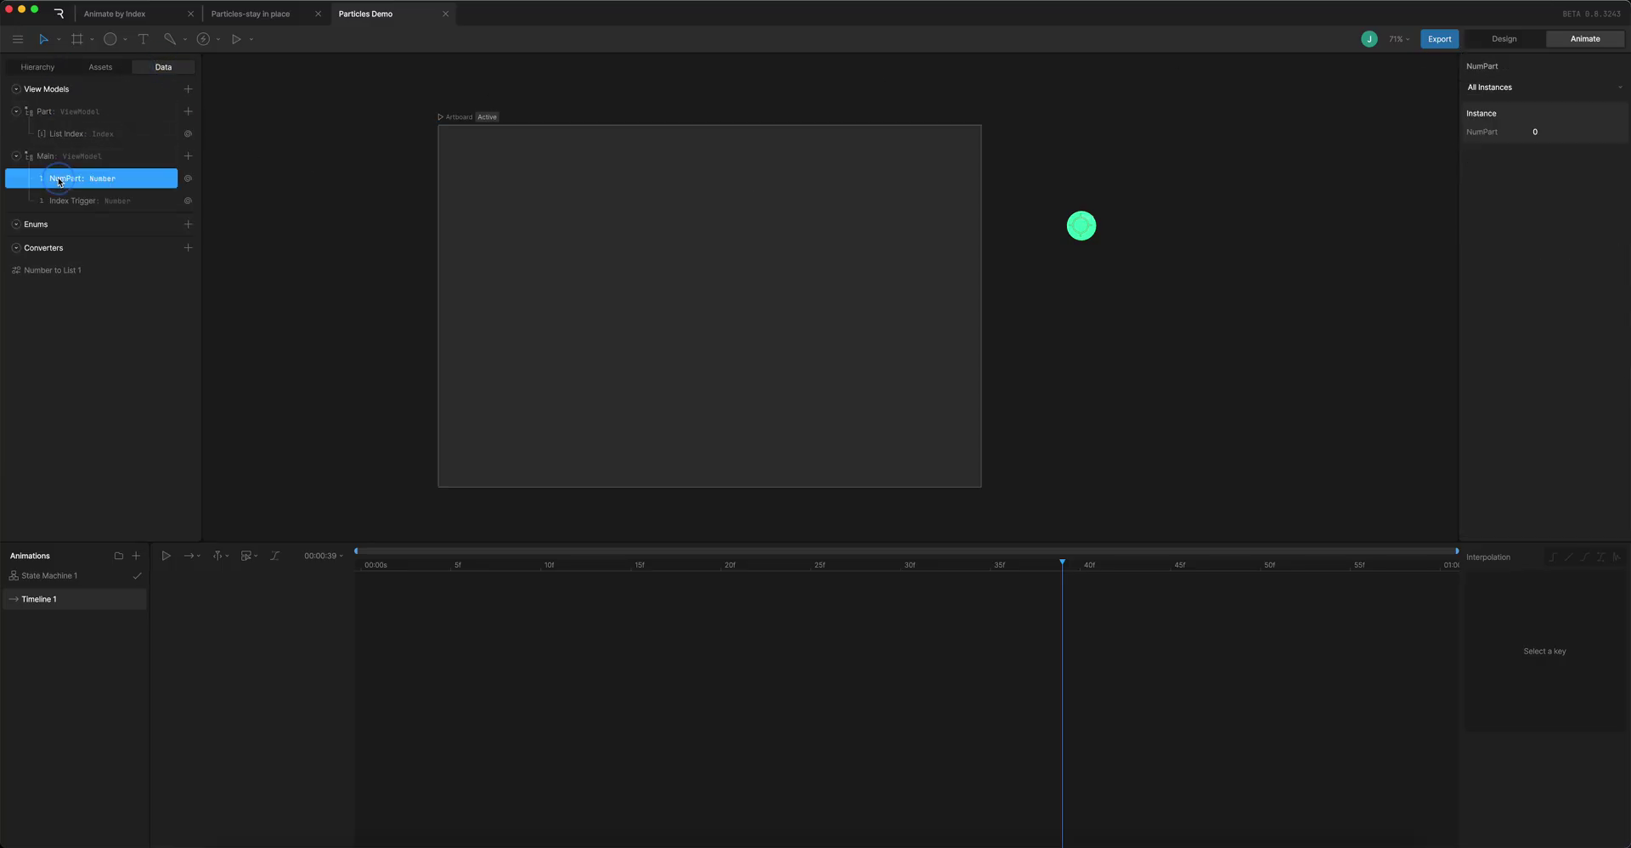
{"action": "left_click", "coordinate": [1568, 130]}
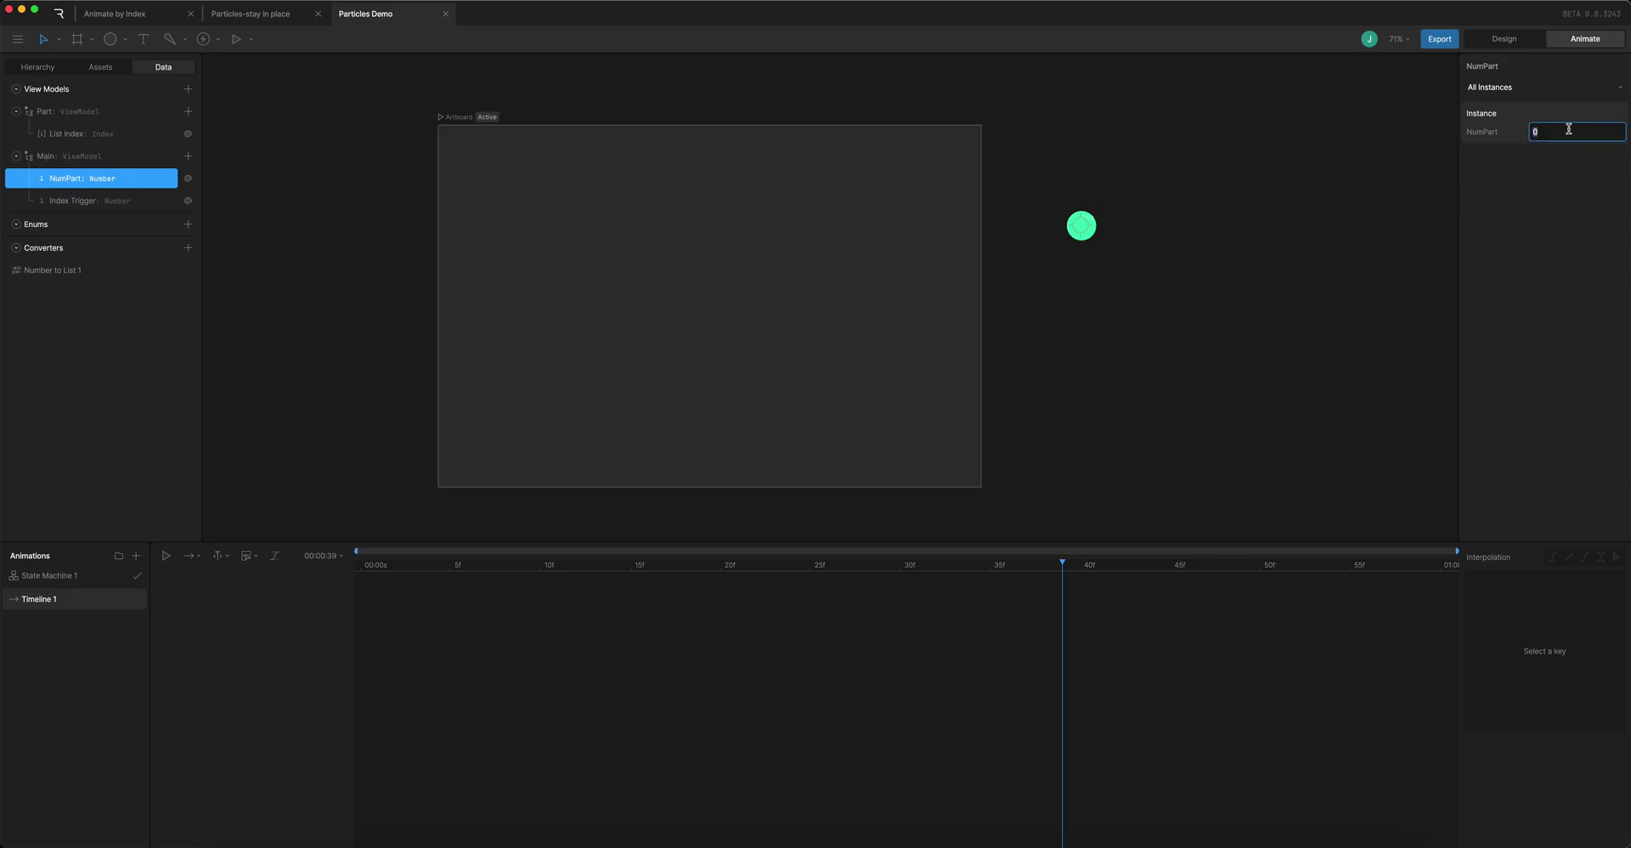
{"action": "key", "text": "Tab"}
{"action": "left_click", "coordinate": [53, 575]}
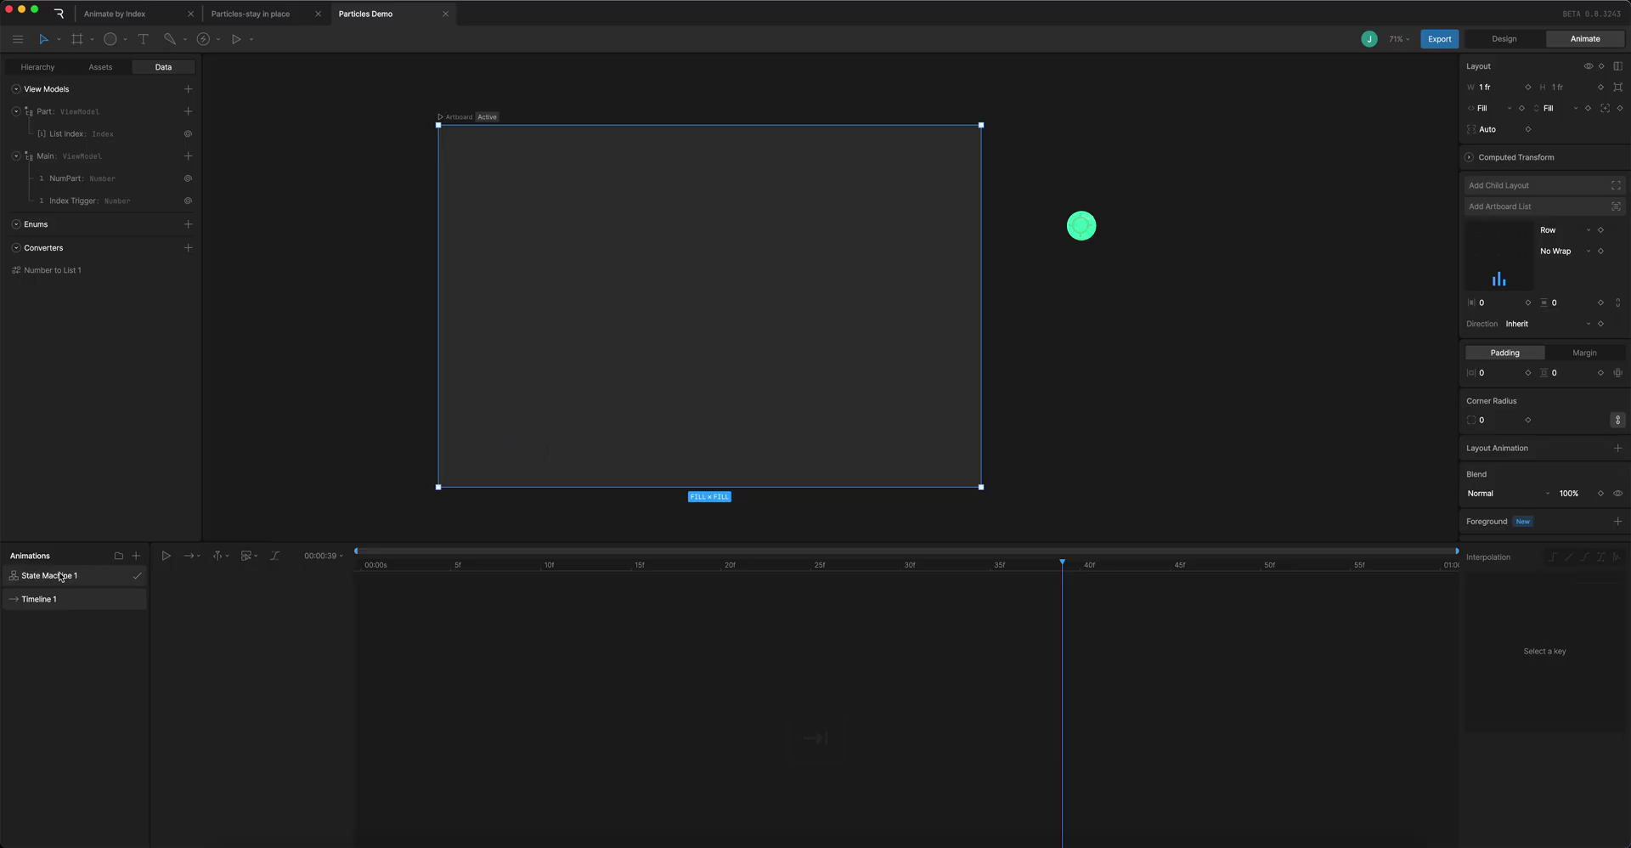
{"action": "key", "text": "space"}
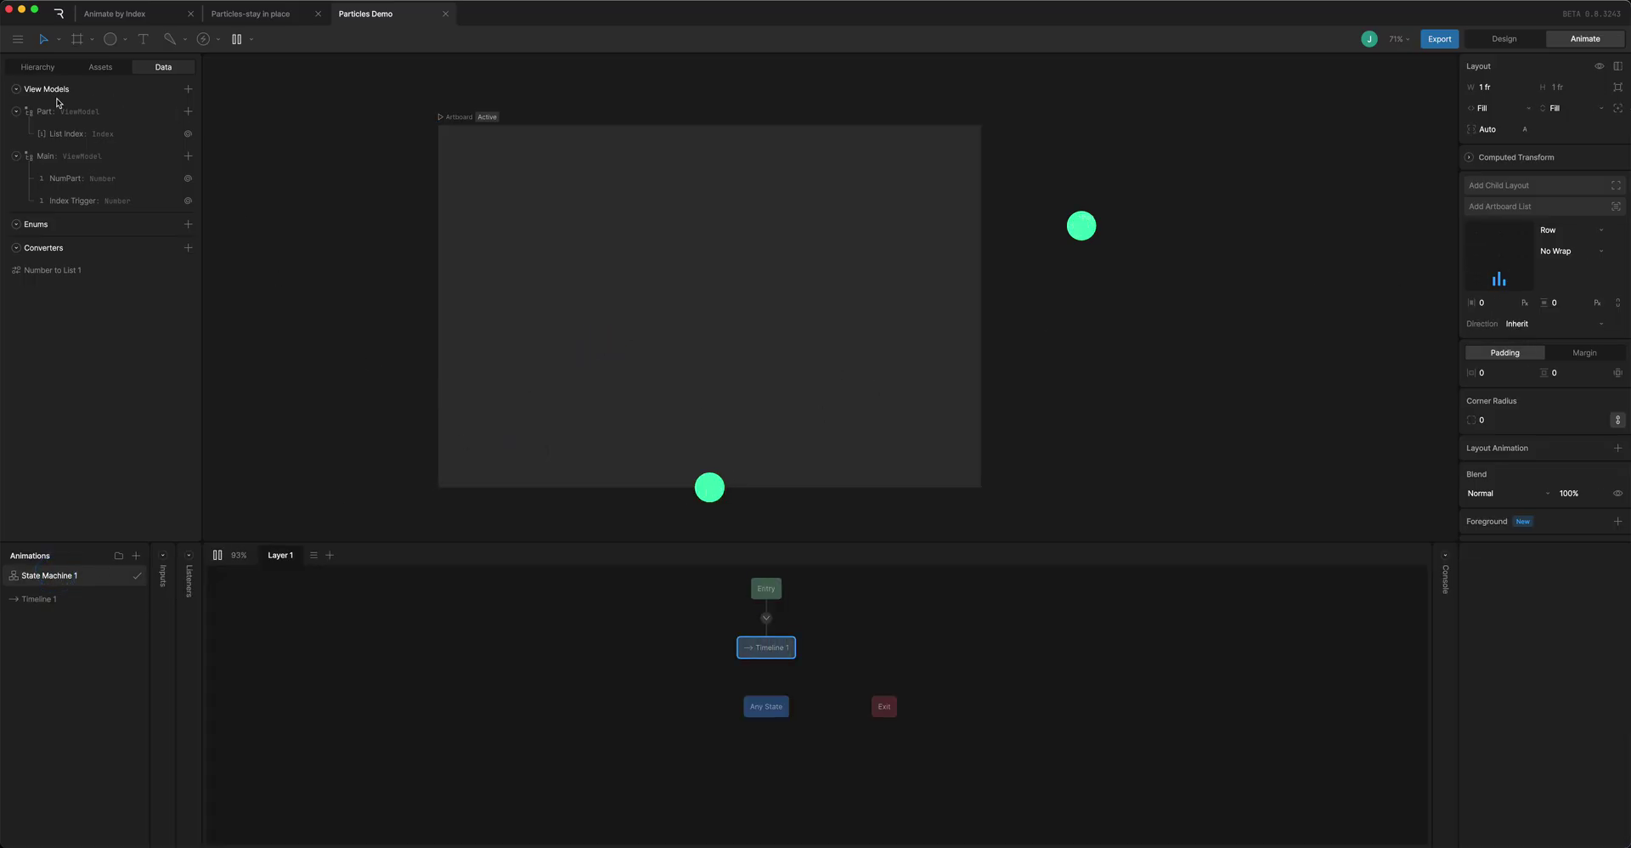
Try centering the layout's items and setting its horizontal gap to 67 during playback
{"action": "left_click", "coordinate": [27, 71]}
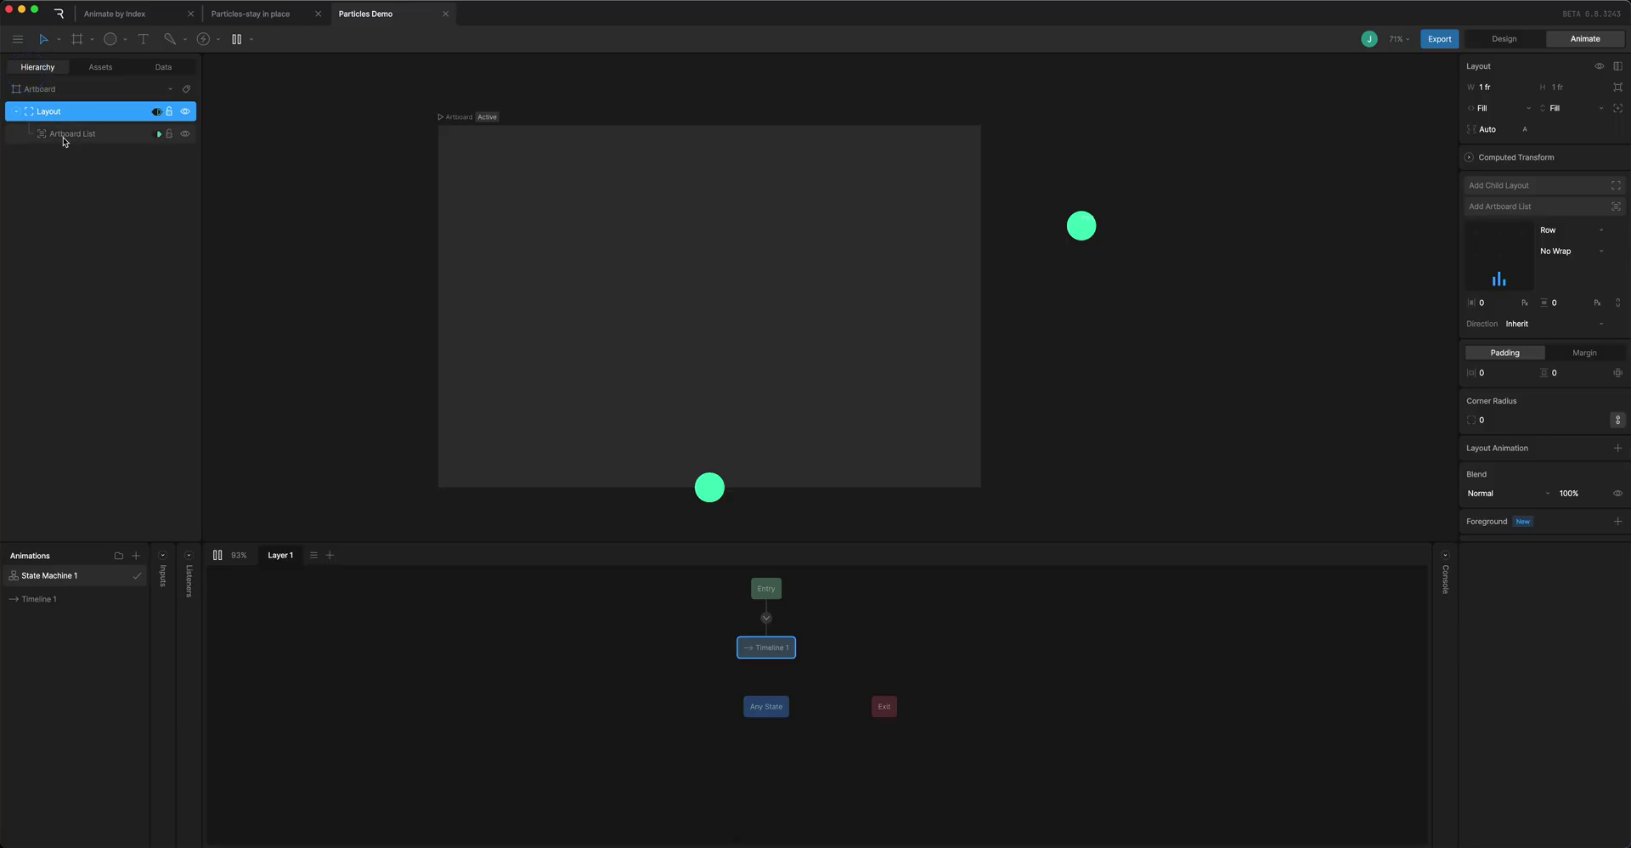
{"action": "left_click", "coordinate": [1498, 255]}
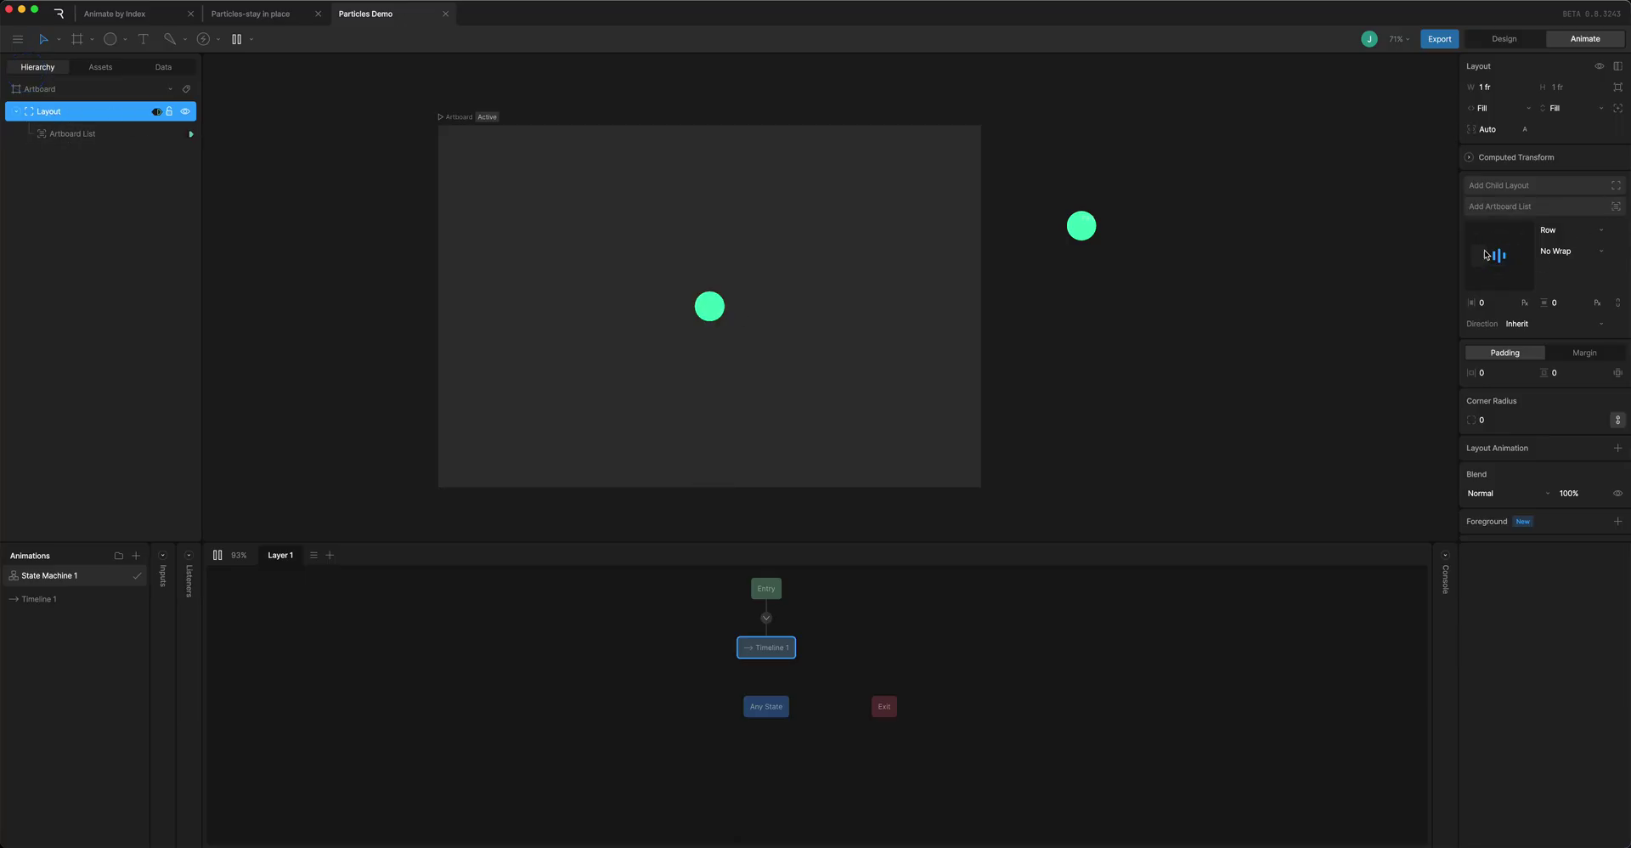
{"action": "left_click_drag", "start_coordinate": [1477, 303], "coordinate": [1544, 301]}
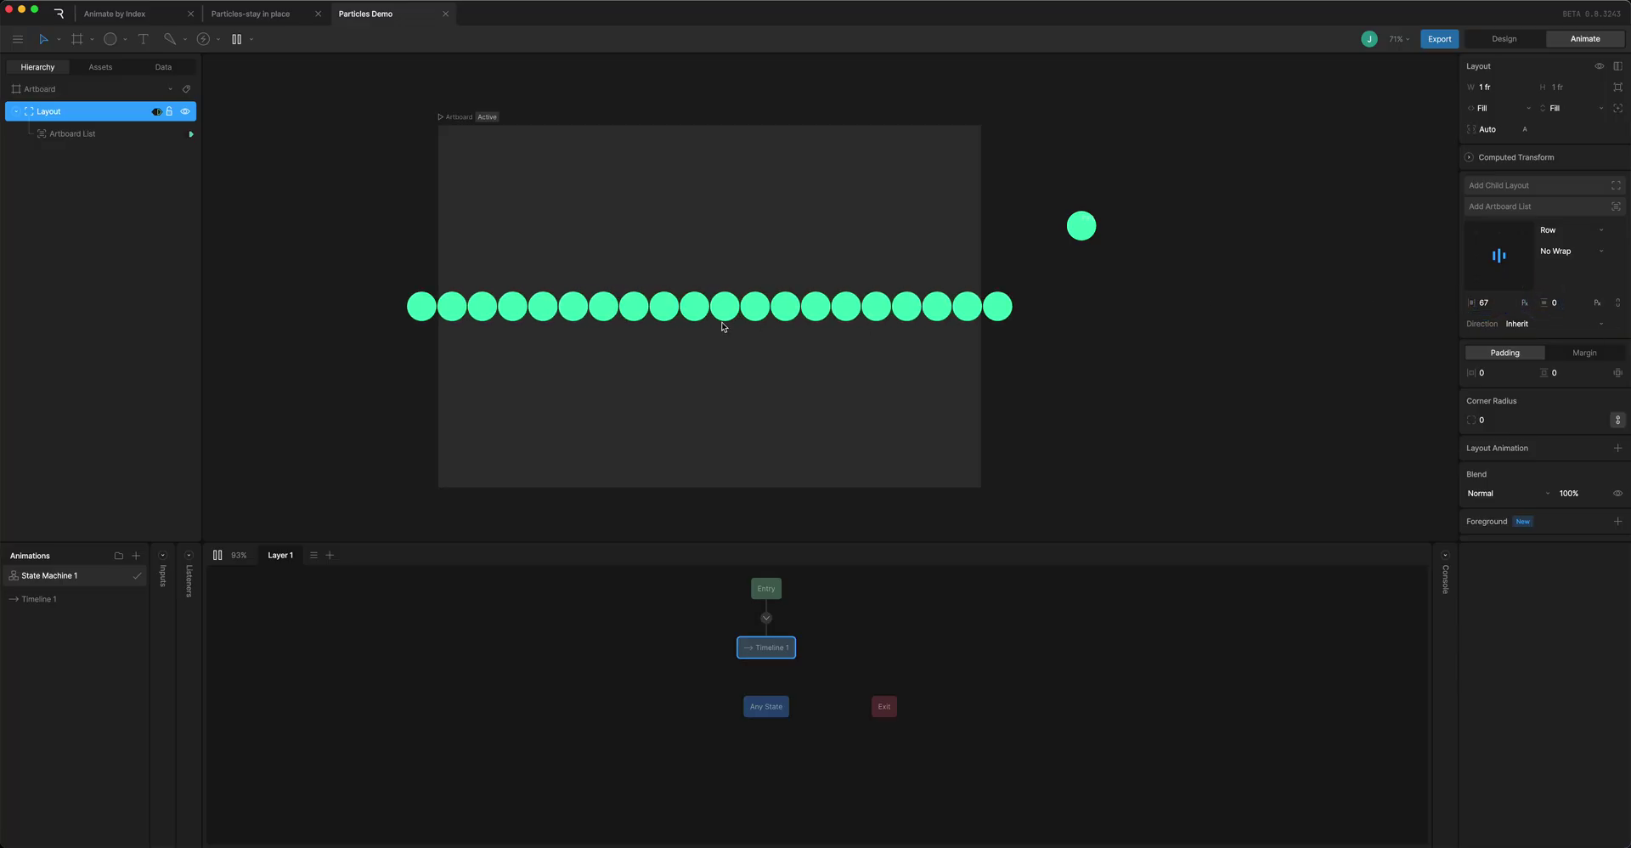
Check the NumPart instance value, return to Design mode and select the main artboard's layout
{"action": "left_click", "coordinate": [163, 66]}
{"action": "left_click", "coordinate": [60, 180]}
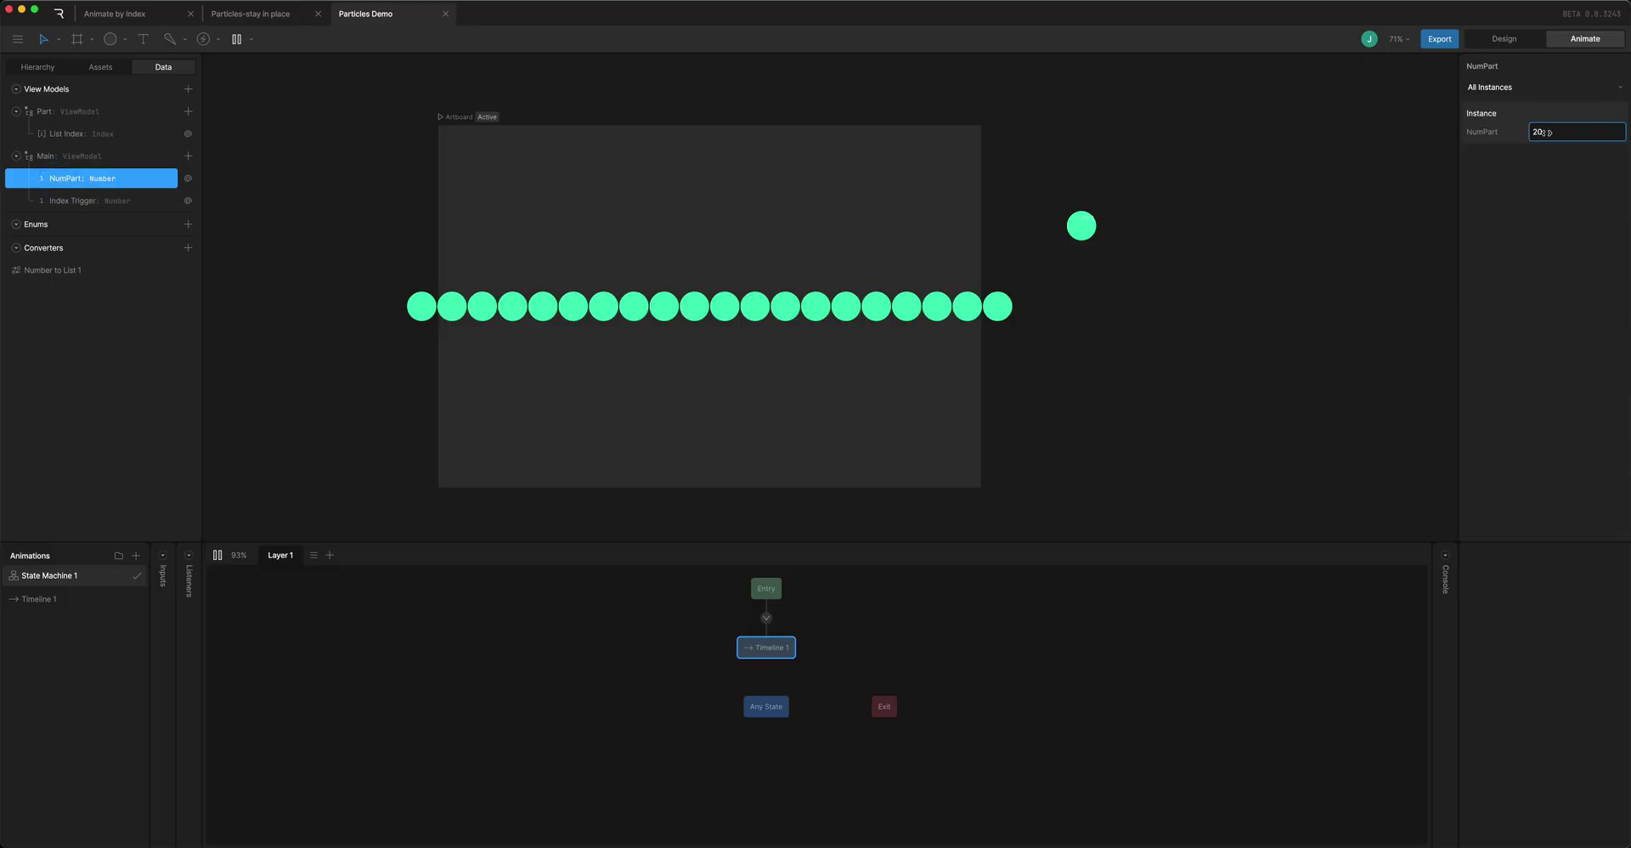
{"action": "left_click_drag", "start_coordinate": [1544, 132], "coordinate": [1545, 132]}
{"action": "key", "text": "Tab"}
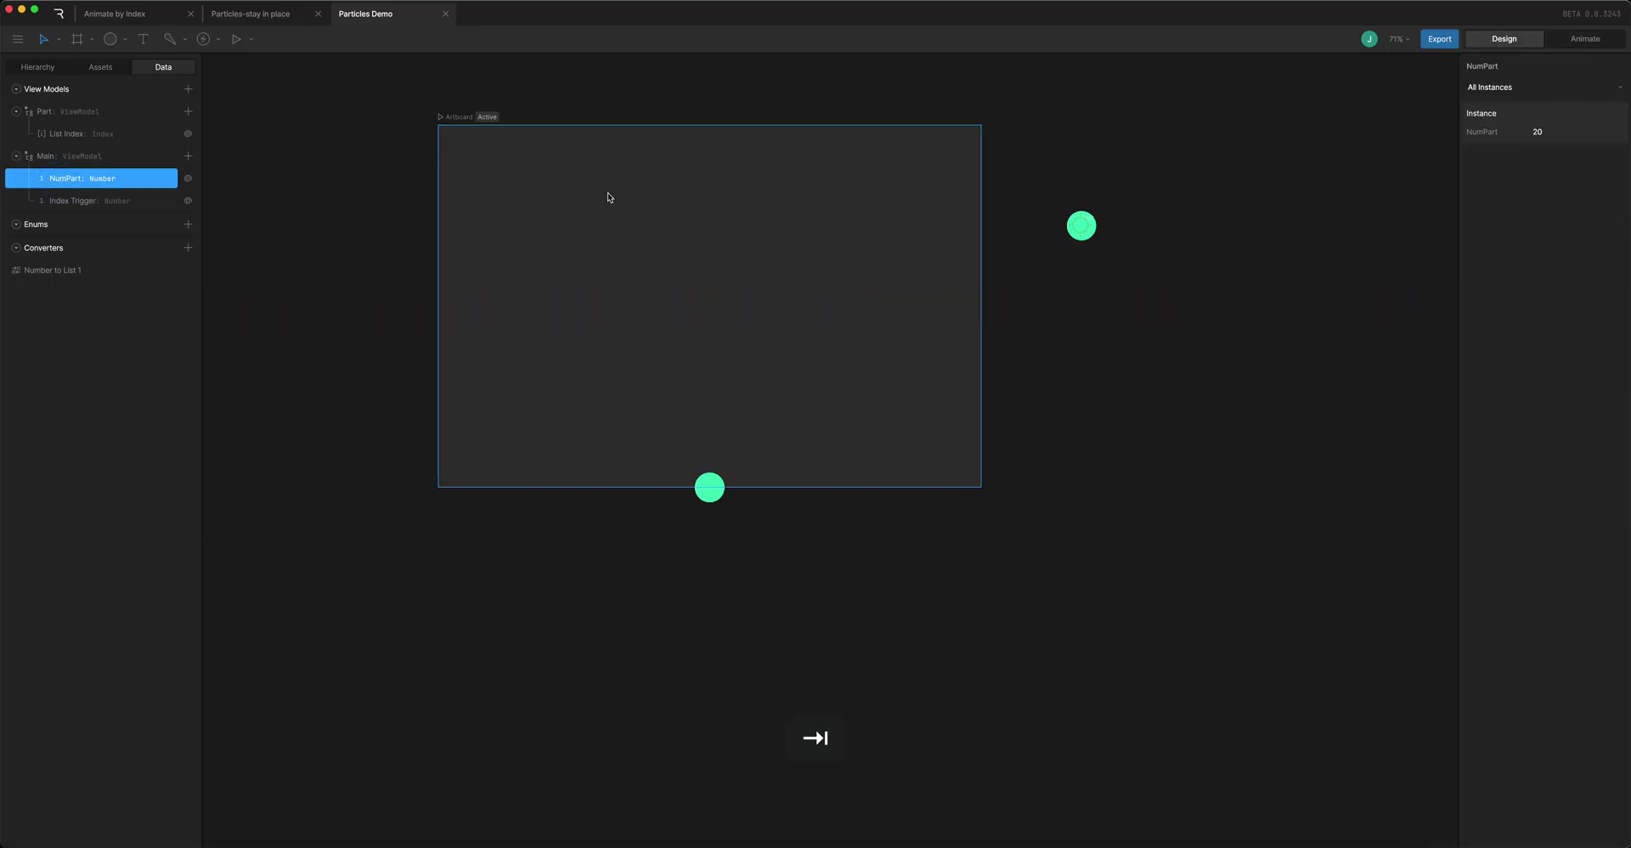
{"action": "left_click", "coordinate": [751, 373]}
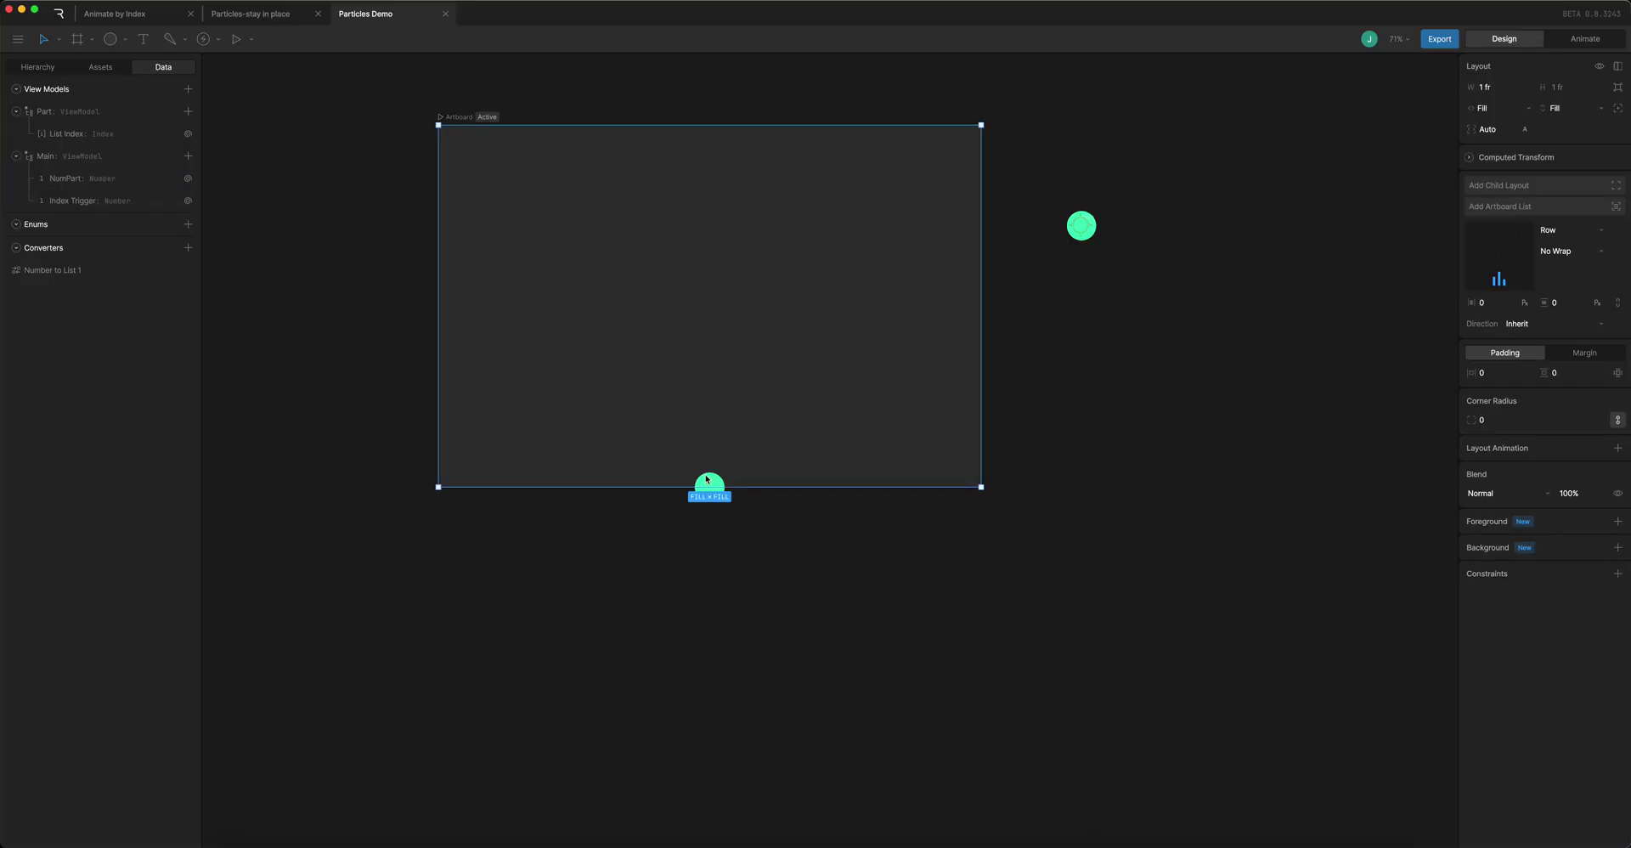
Add a transition from Entry to the first Jump state in the Part artboard's state machine
{"action": "left_click", "coordinate": [1087, 225]}
{"action": "key", "text": "Tab"}
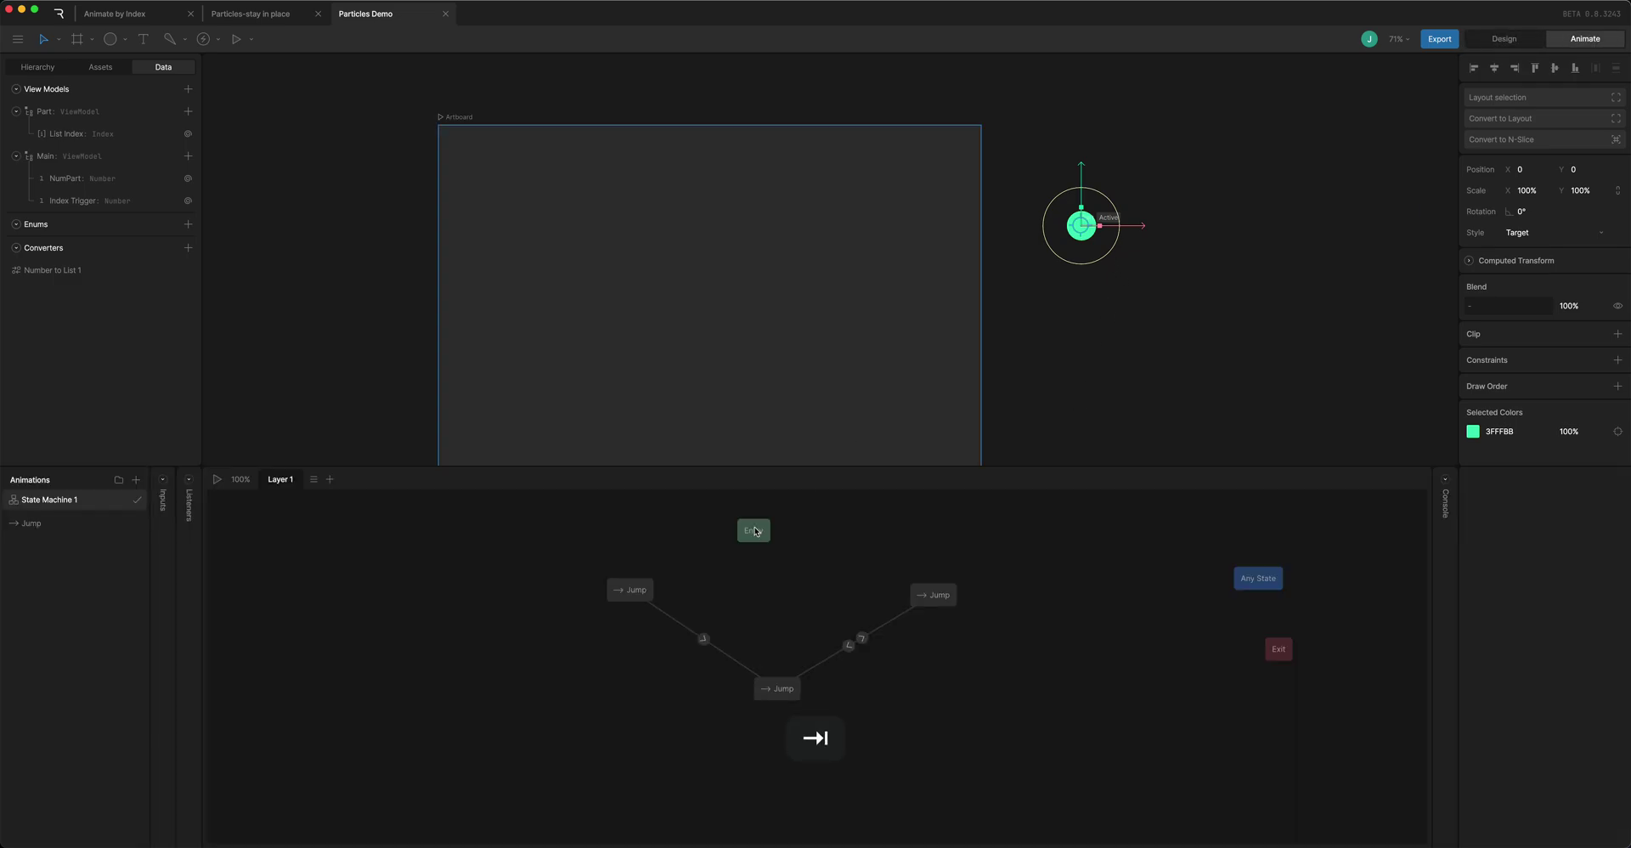
{"action": "left_click_drag", "start_coordinate": [741, 551], "coordinate": [650, 588]}
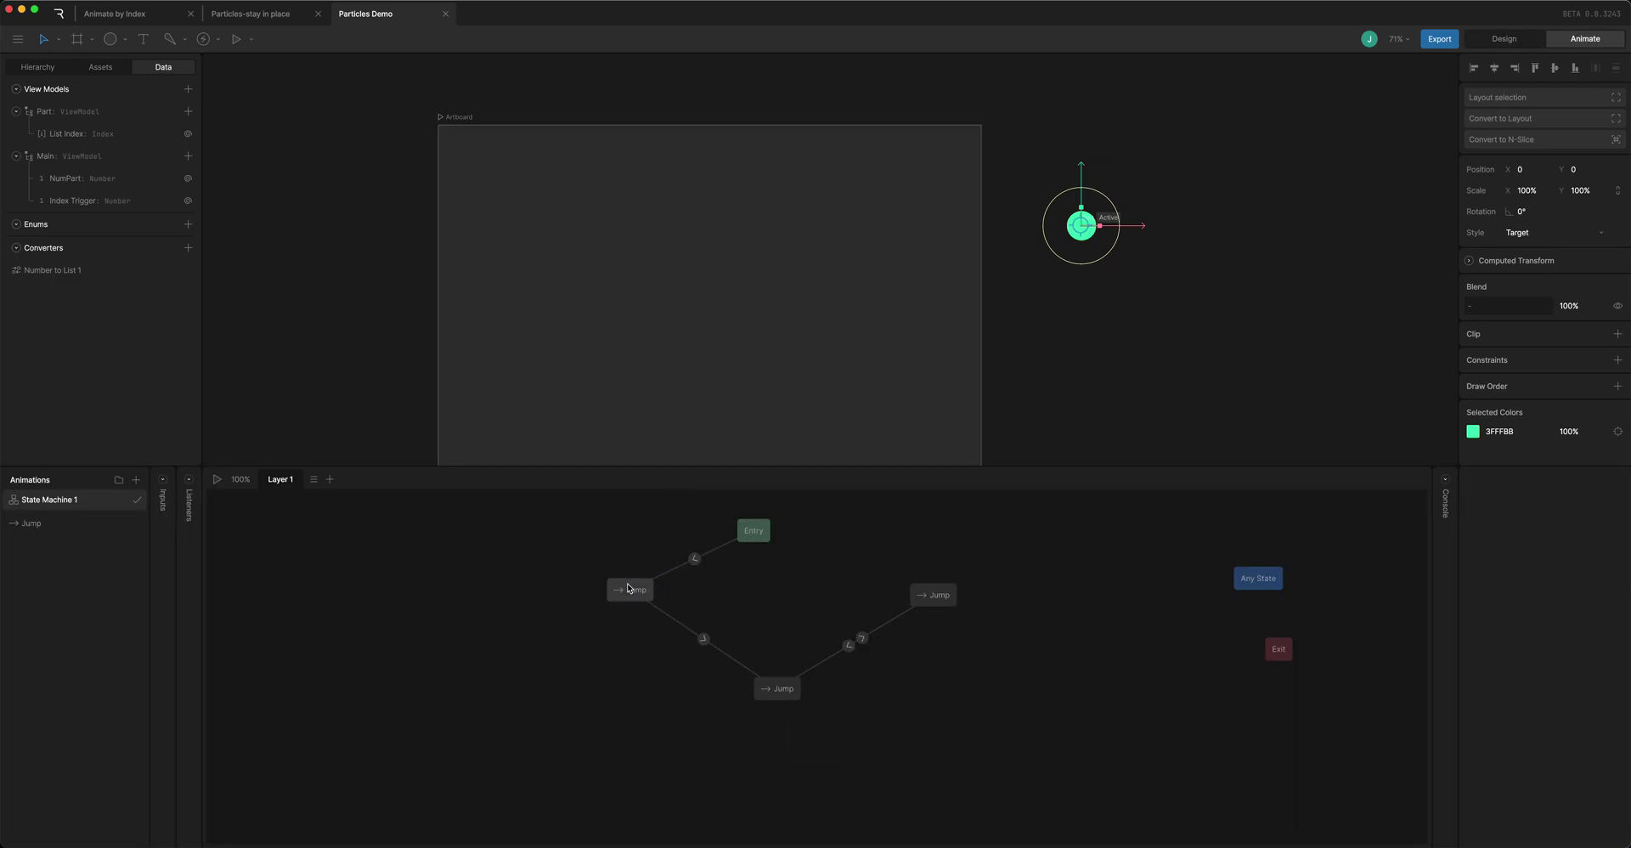
Preview the Part artboard's state machine, stop playback and undo the recent changes
{"action": "left_click", "coordinate": [217, 479]}
{"action": "key", "text": "space"}
{"action": "key", "text": "ctrl+z"}
{"action": "key", "text": "ctrl+z"}
{"action": "key", "text": "ctrl+z"}
{"action": "key", "text": "ctrl+z"}
{"action": "key", "text": "ctrl+z"}
{"action": "key", "text": "ctrl+z"}
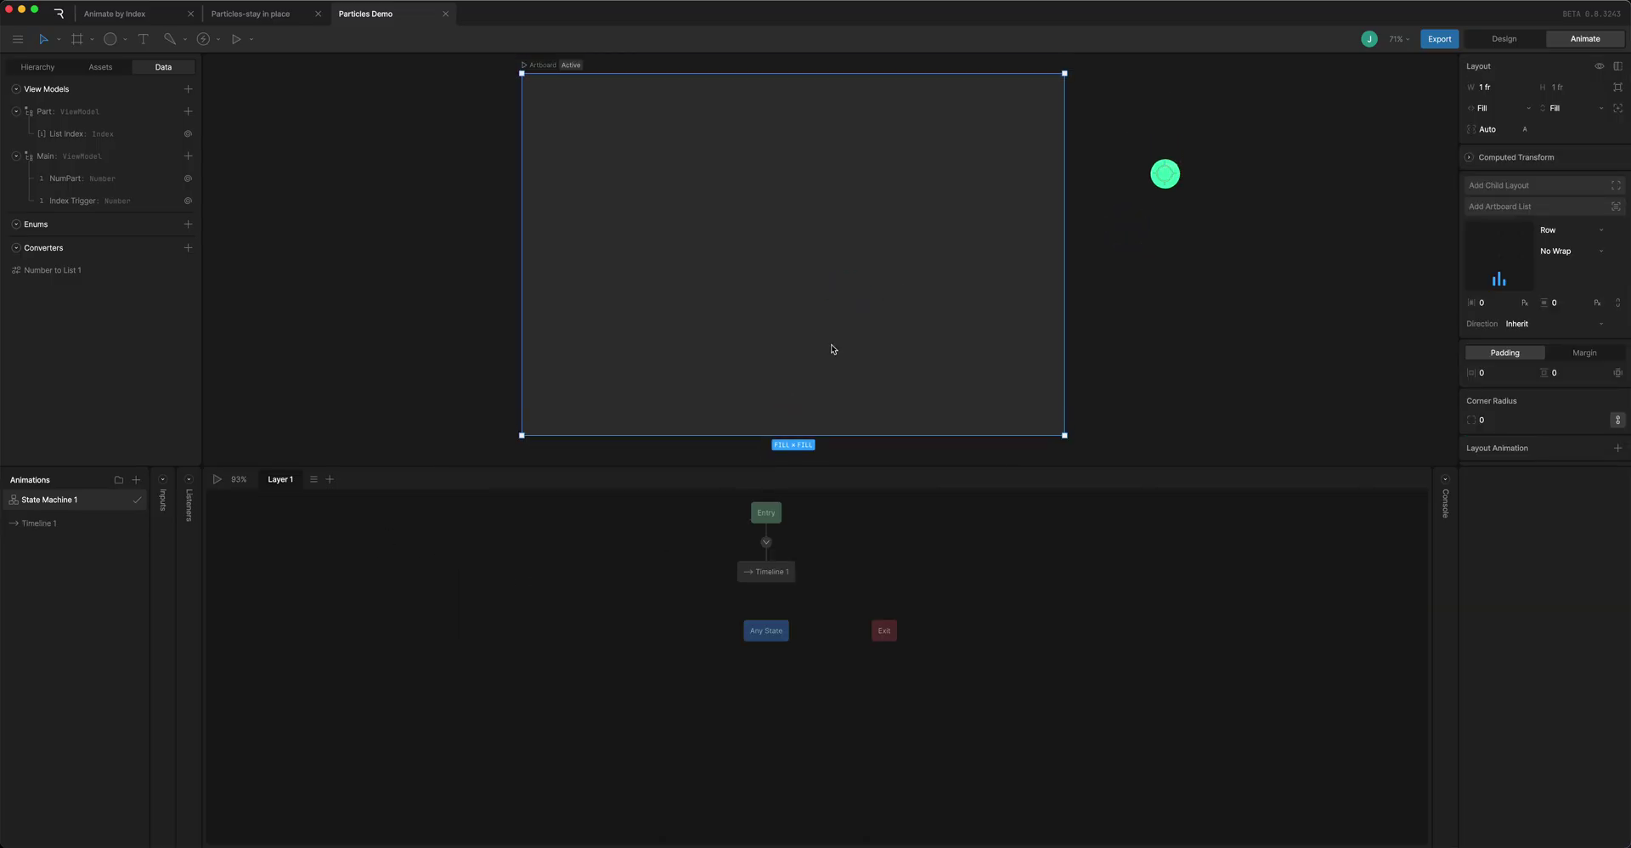
Switch to Design mode and place a property group above the main artboard
{"action": "left_click", "coordinate": [705, 114]}
{"action": "key", "text": "Tab"}
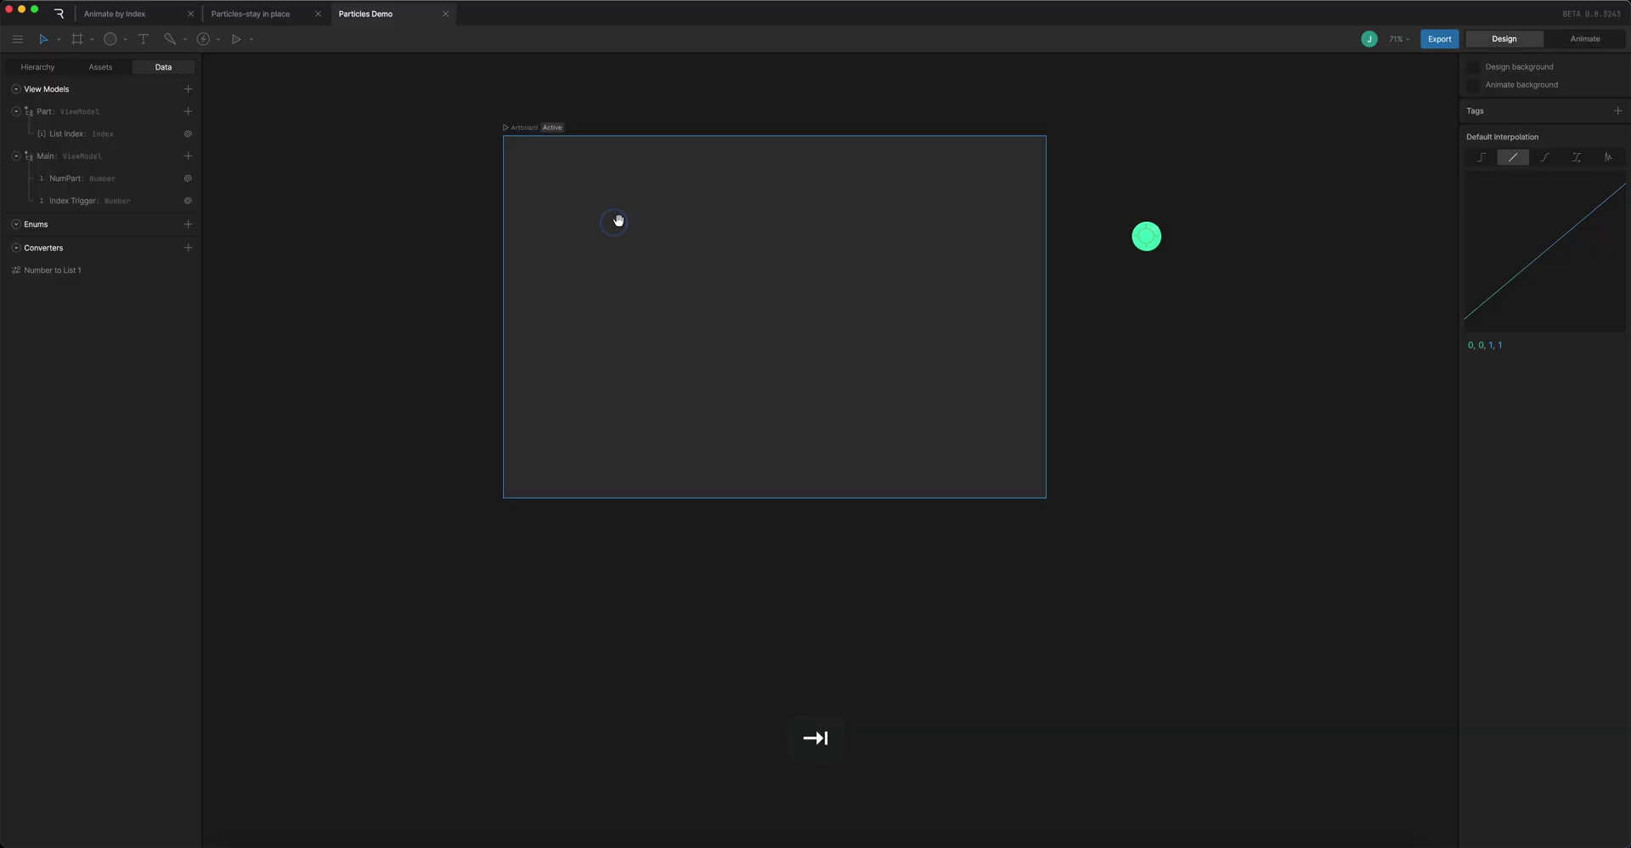
{"action": "left_click", "coordinate": [538, 341]}
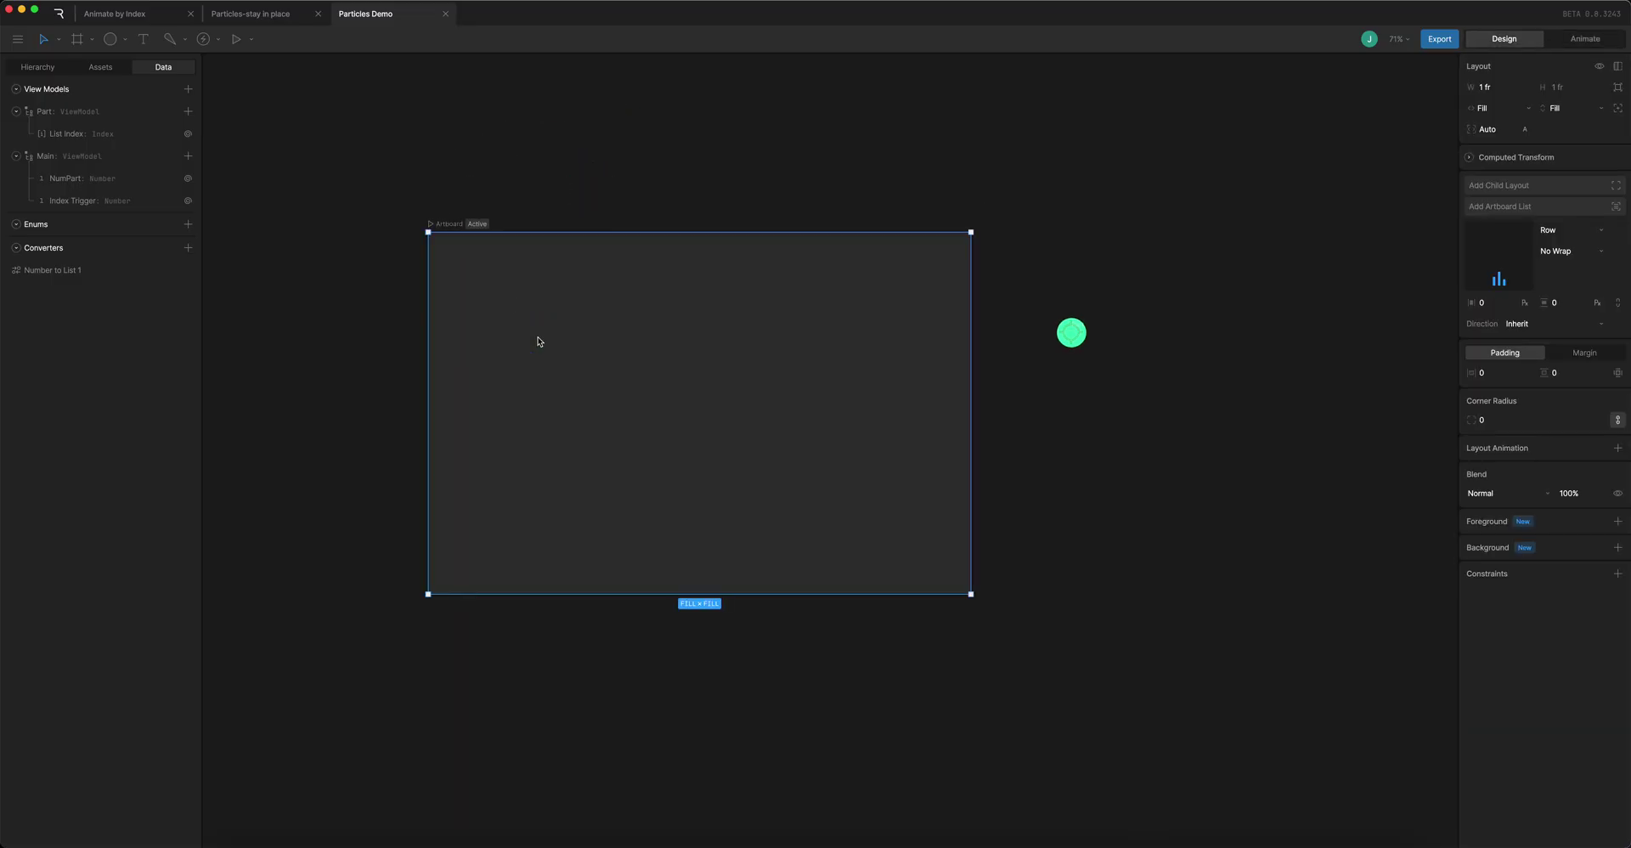
{"action": "left_click", "coordinate": [605, 178]}
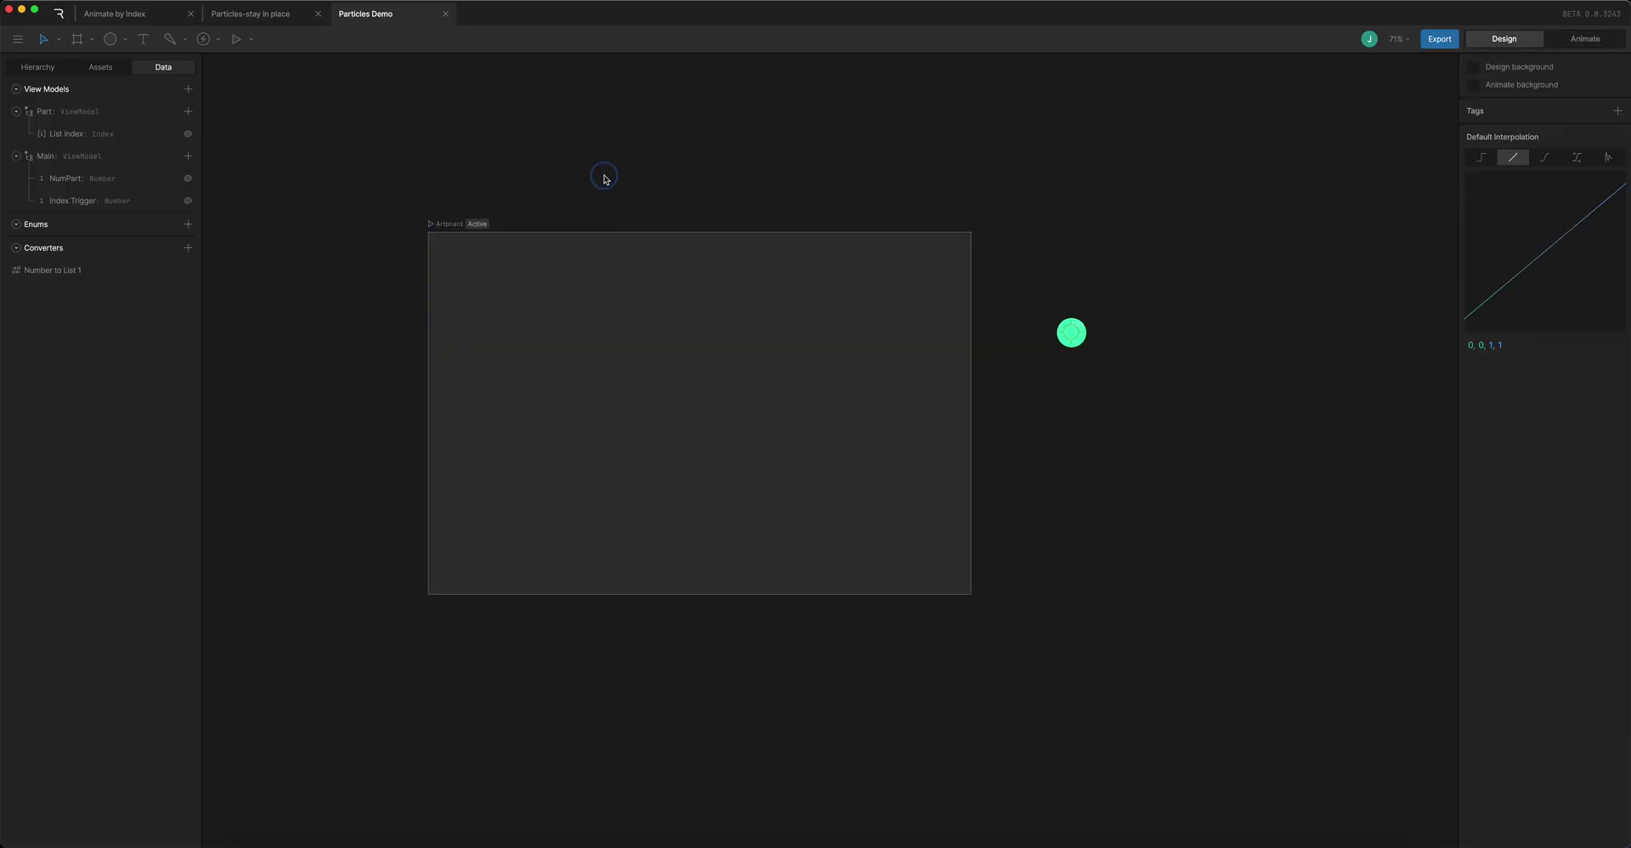
{"action": "left_click", "coordinate": [218, 39]}
{"action": "left_click", "coordinate": [249, 117]}
{"action": "left_click", "coordinate": [613, 150]}
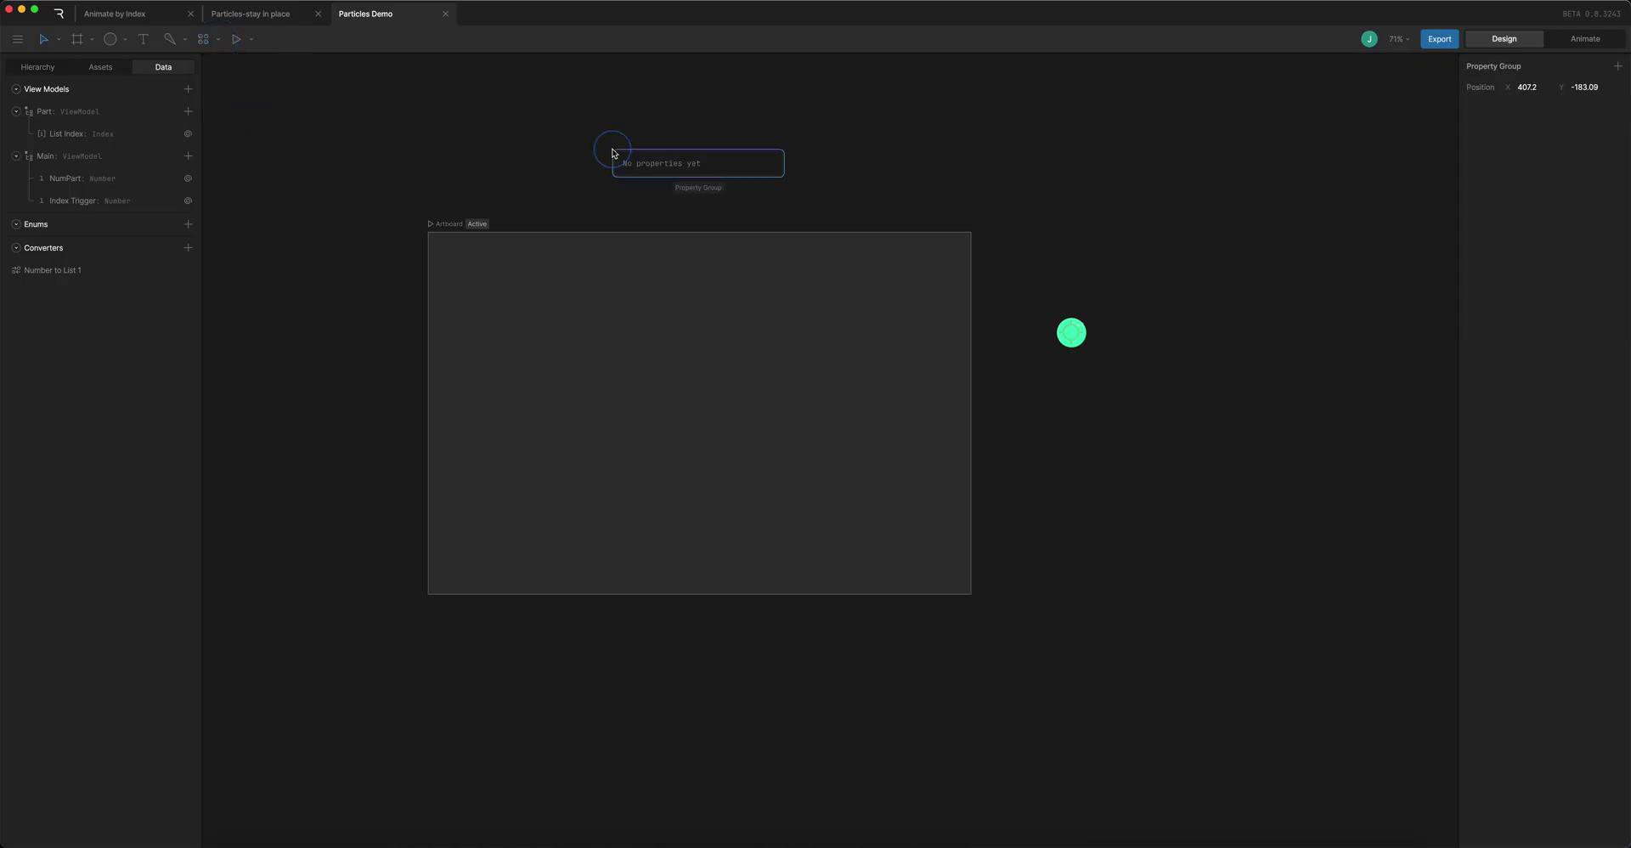
Add a Number property named Index Trigger to the property group
{"action": "left_click", "coordinate": [1618, 67]}
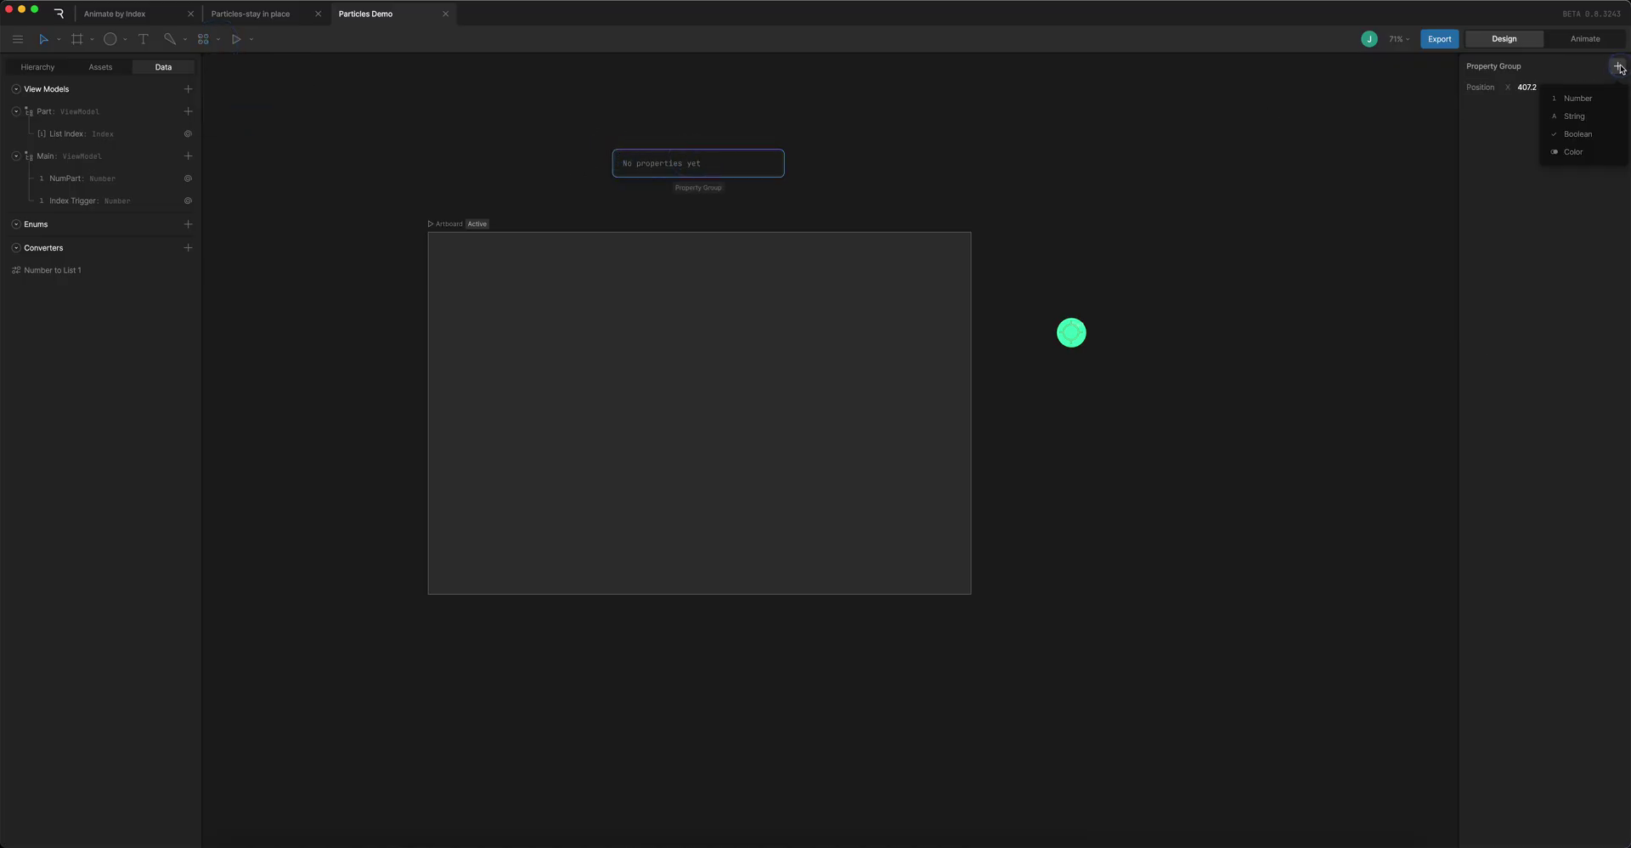
{"action": "left_click", "coordinate": [1568, 99]}
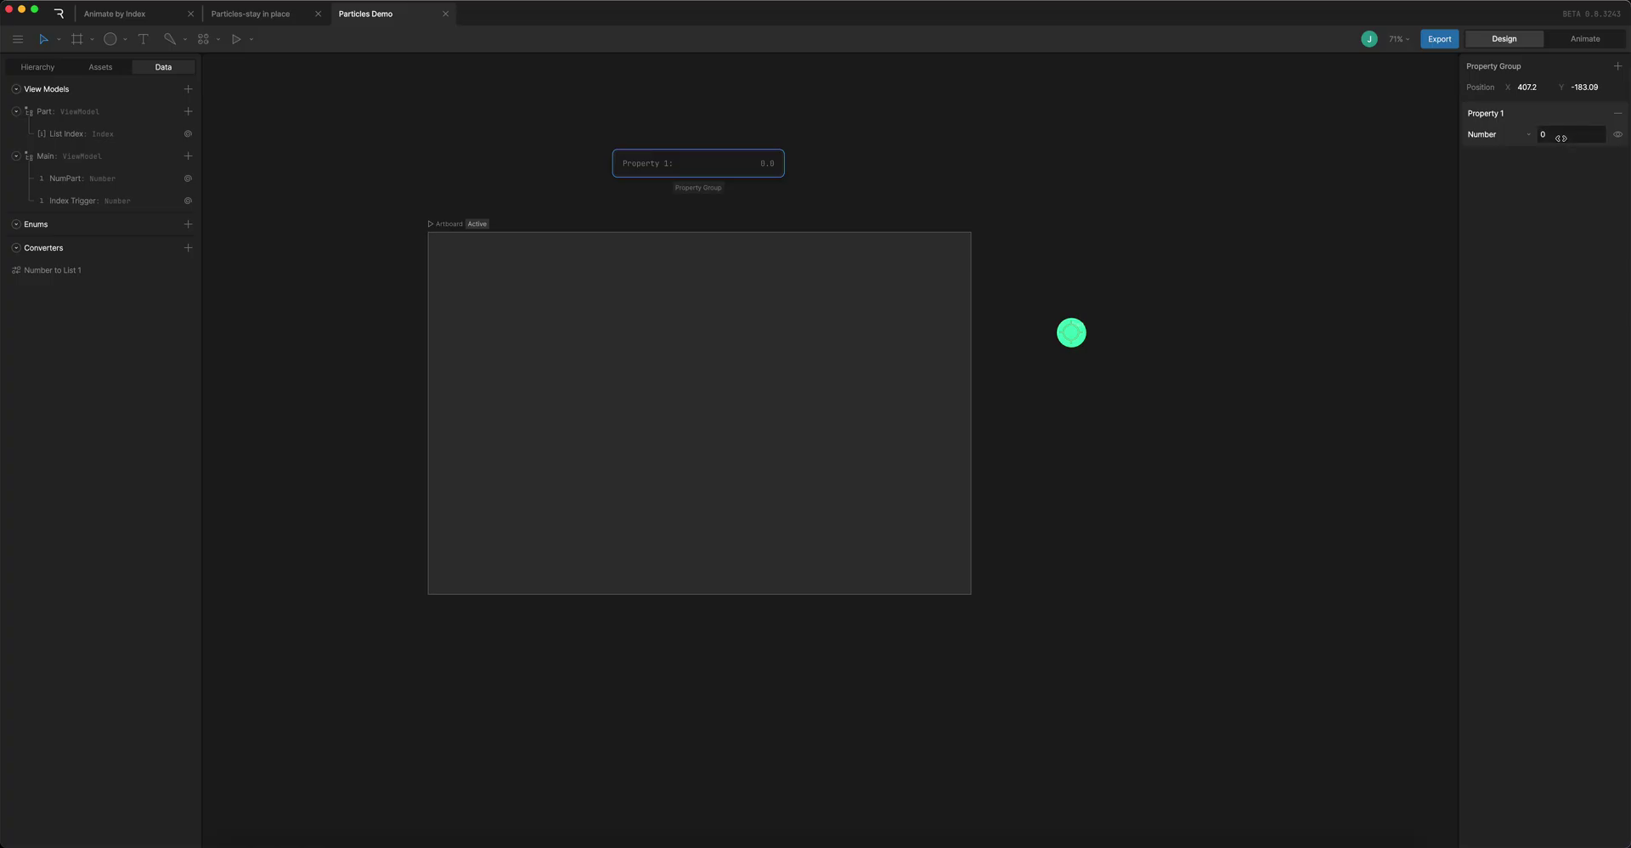
{"action": "double_click", "coordinate": [1484, 116]}
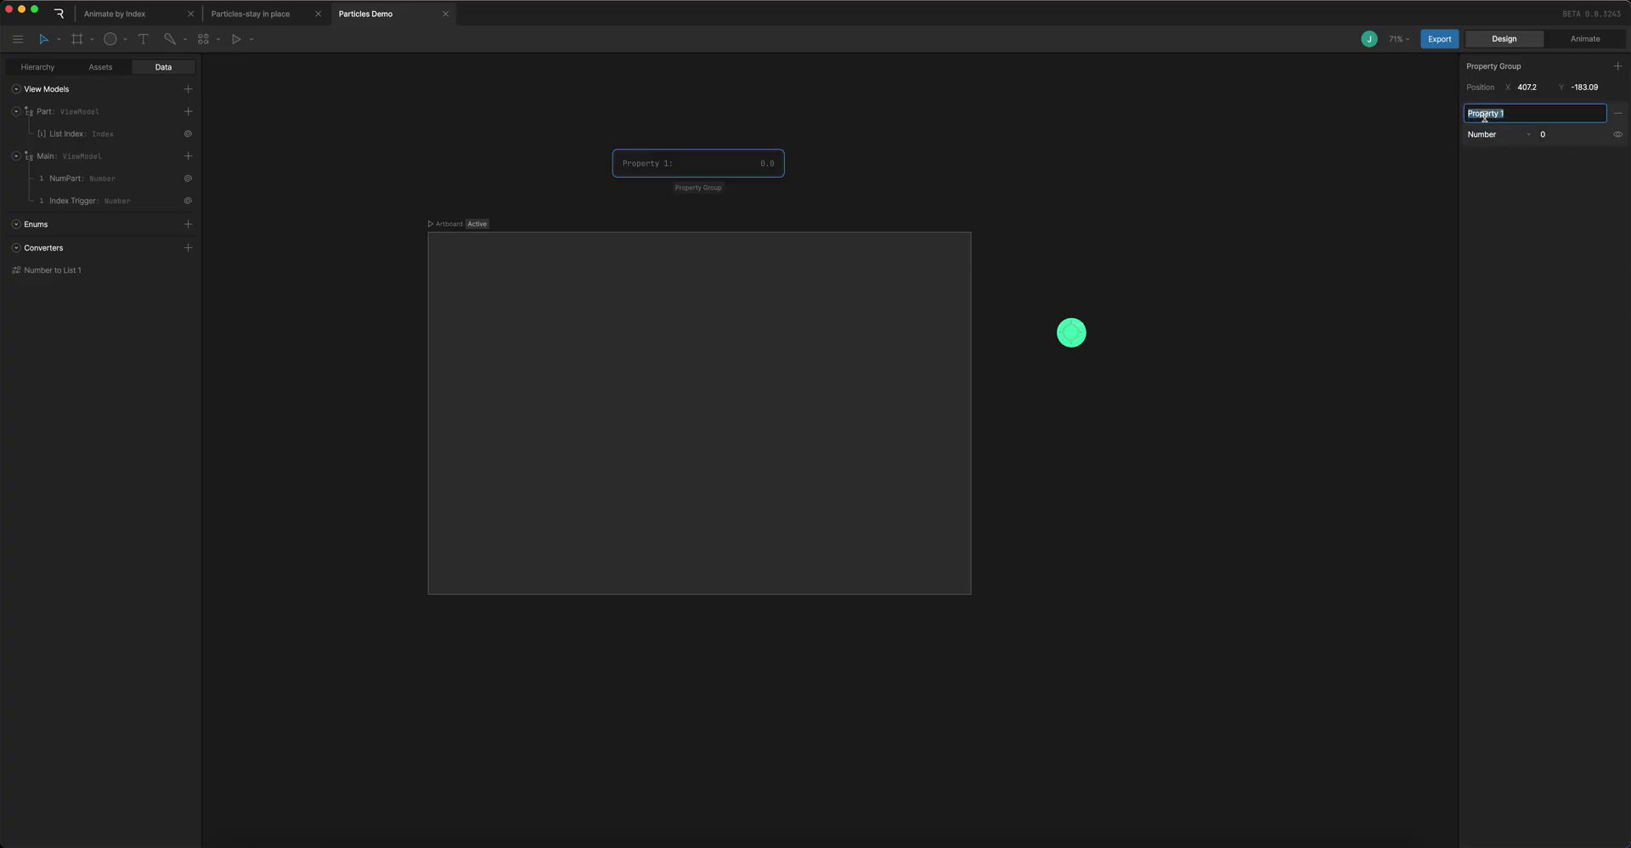
{"action": "type", "text": "Index Trigger"}
{"action": "key", "text": "Return"}
Data bind the Index Trigger property's value to the Main view model's Index Trigger and set the binding direction
{"action": "left_click", "coordinate": [1565, 137]}
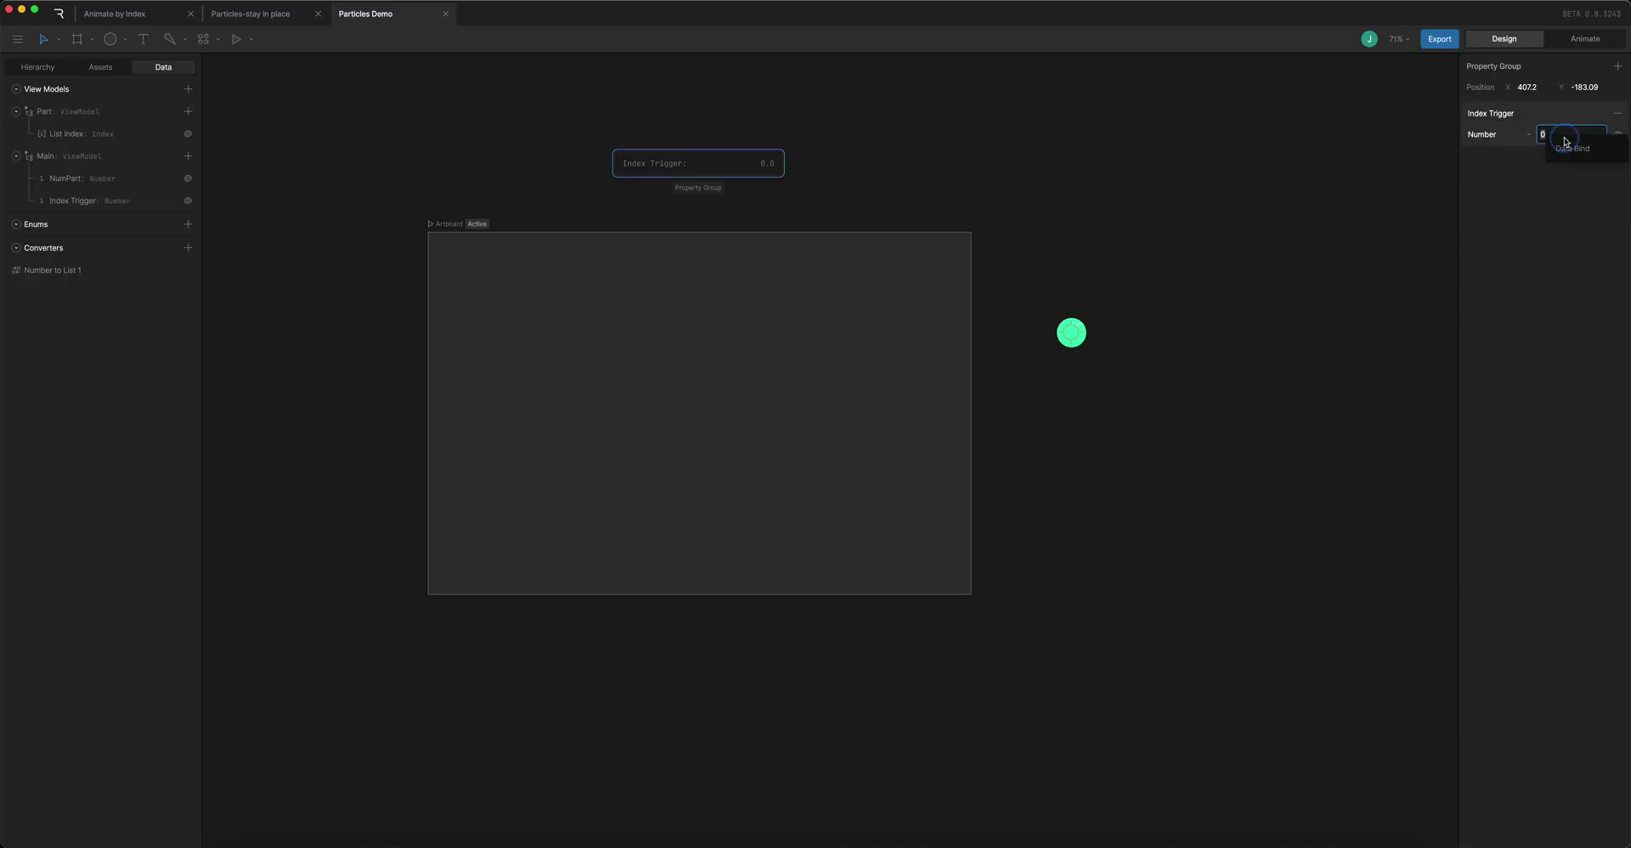
{"action": "left_click", "coordinate": [1570, 148]}
{"action": "left_click", "coordinate": [1434, 162]}
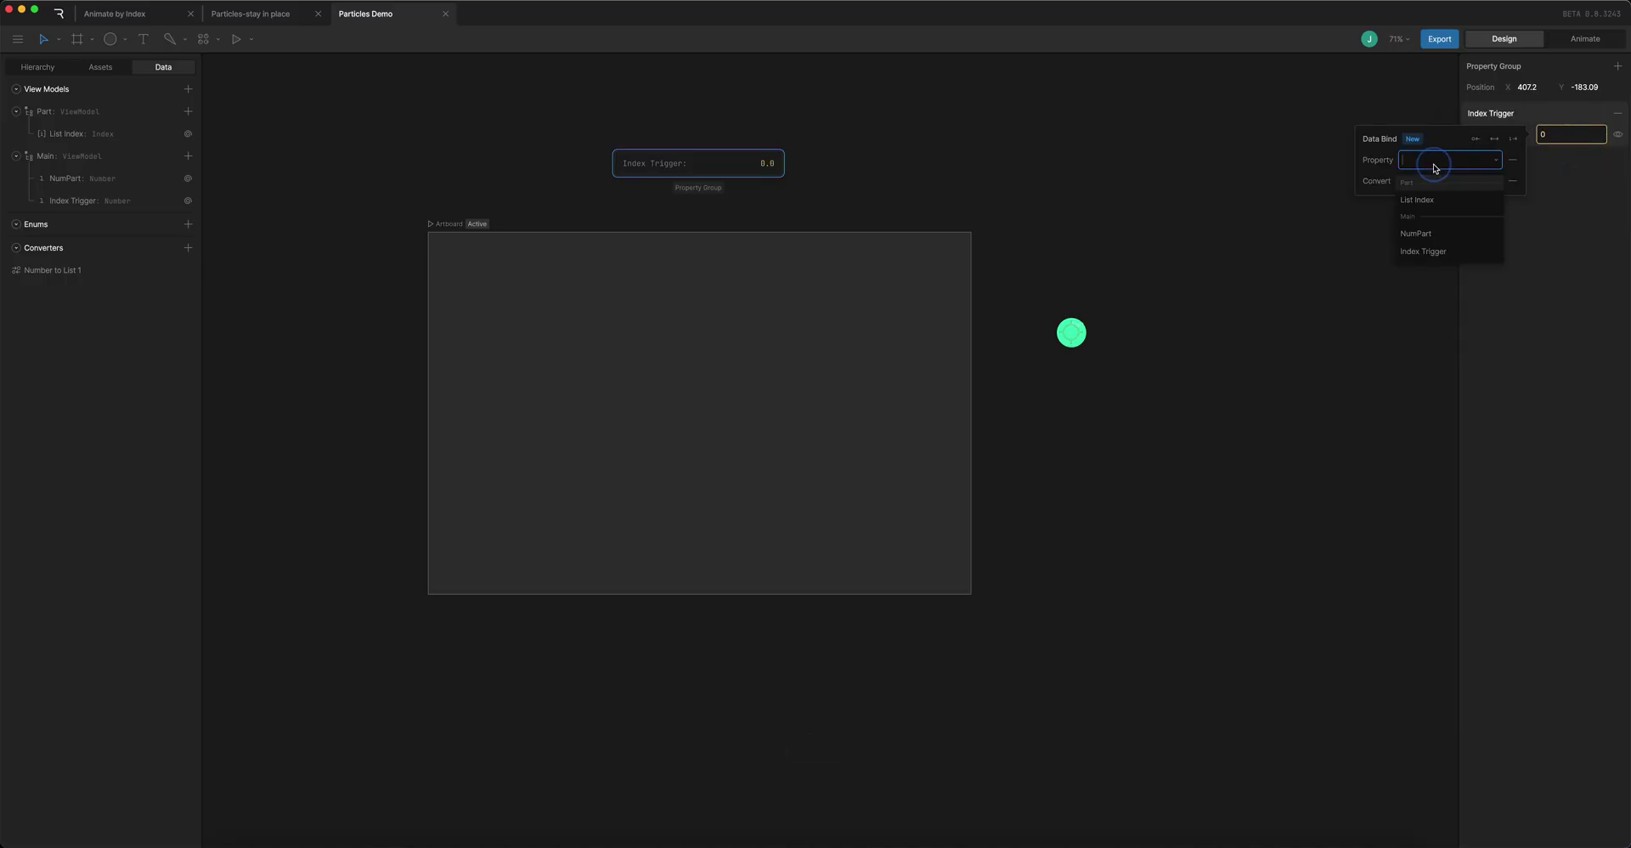
{"action": "left_click", "coordinate": [1427, 254]}
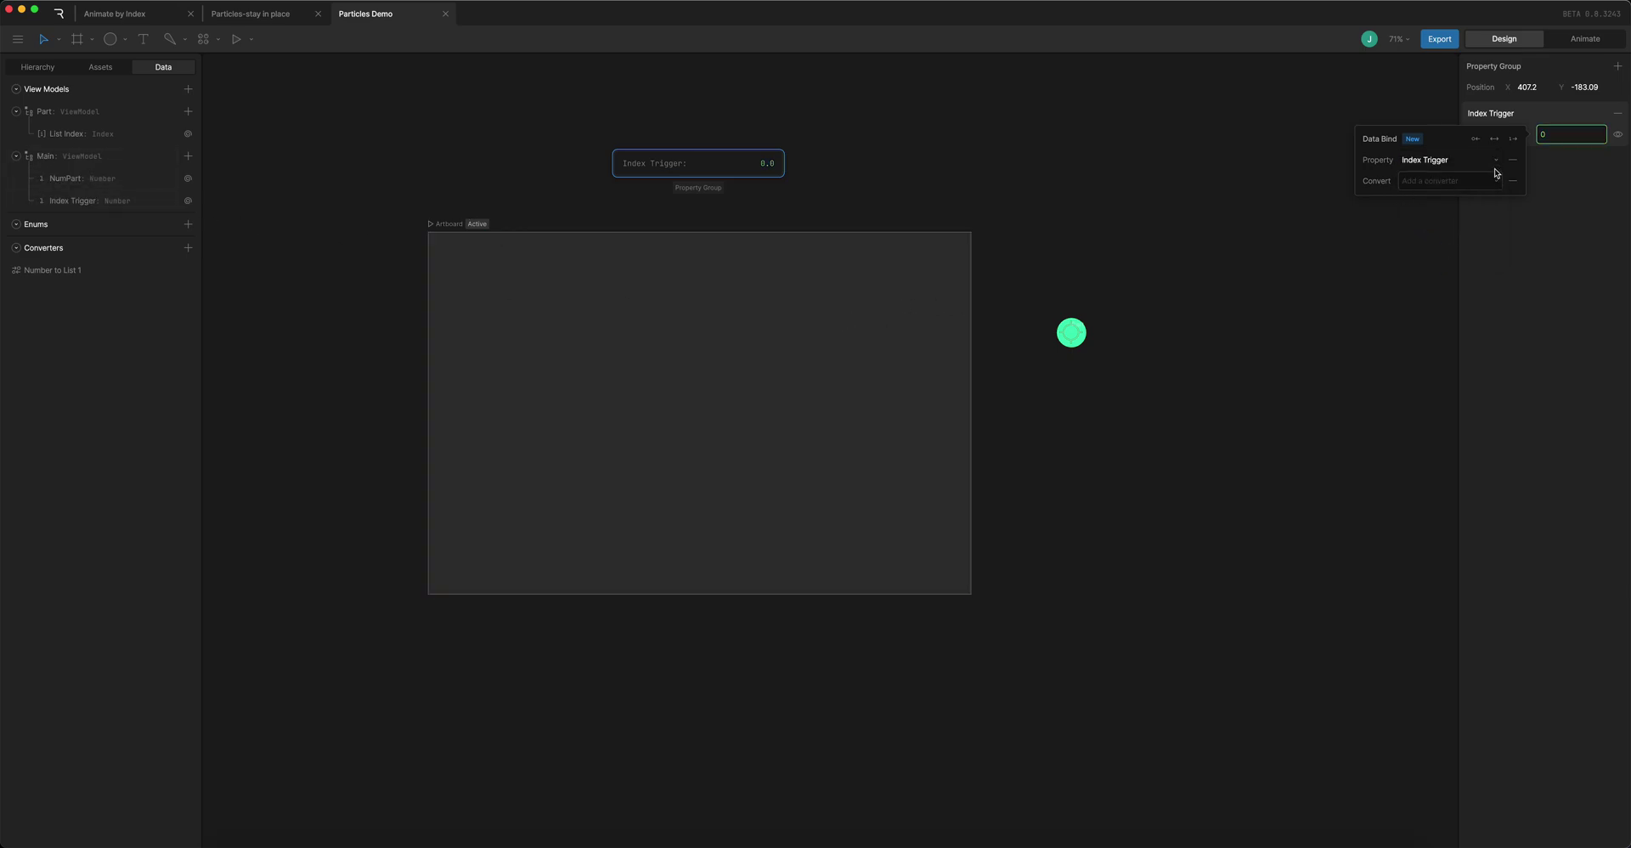
{"action": "left_click", "coordinate": [1475, 140]}
{"action": "left_click", "coordinate": [1497, 311]}
Switch to Animate mode and key the property group's Index Trigger value of 0 at the first frame of Timeline 1
{"action": "left_click", "coordinate": [660, 400]}
{"action": "key", "text": "Tab"}
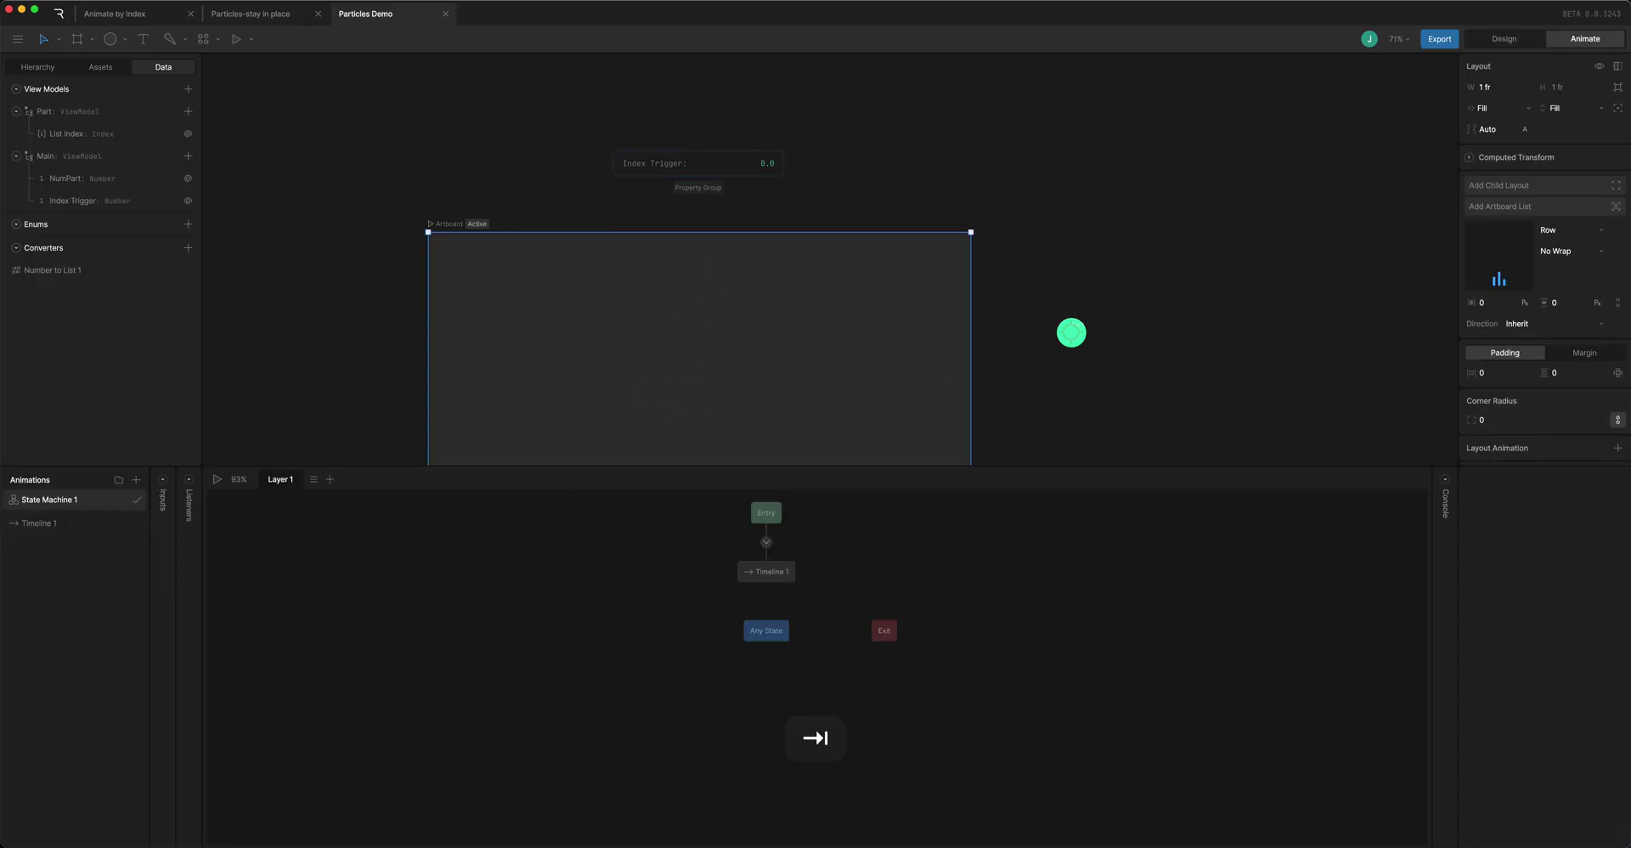
{"action": "left_click", "coordinate": [38, 524]}
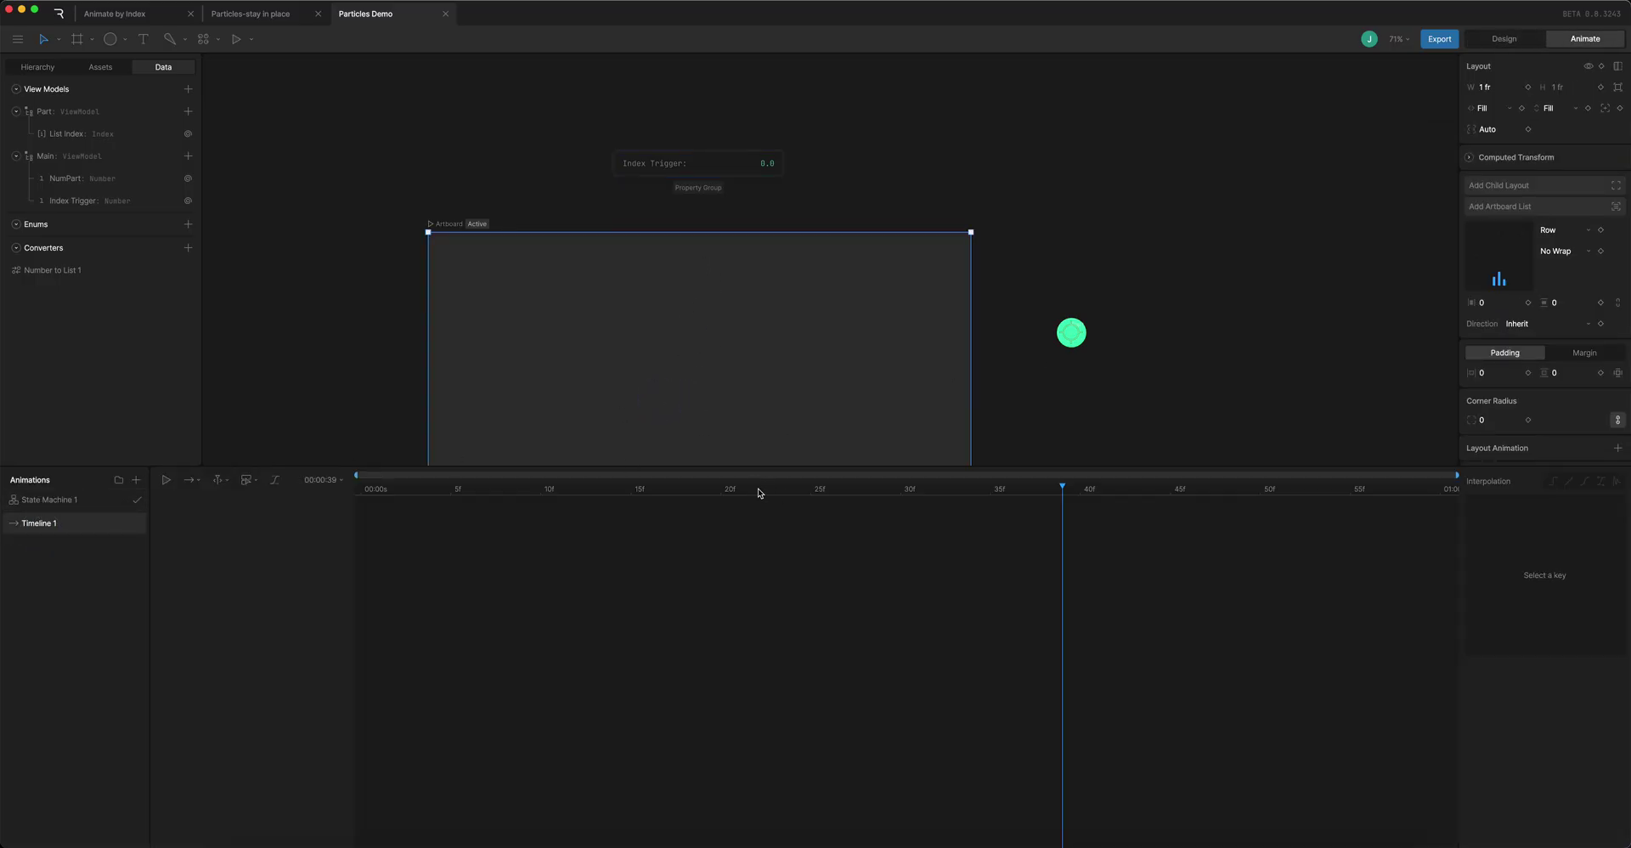
{"action": "left_click", "coordinate": [684, 157]}
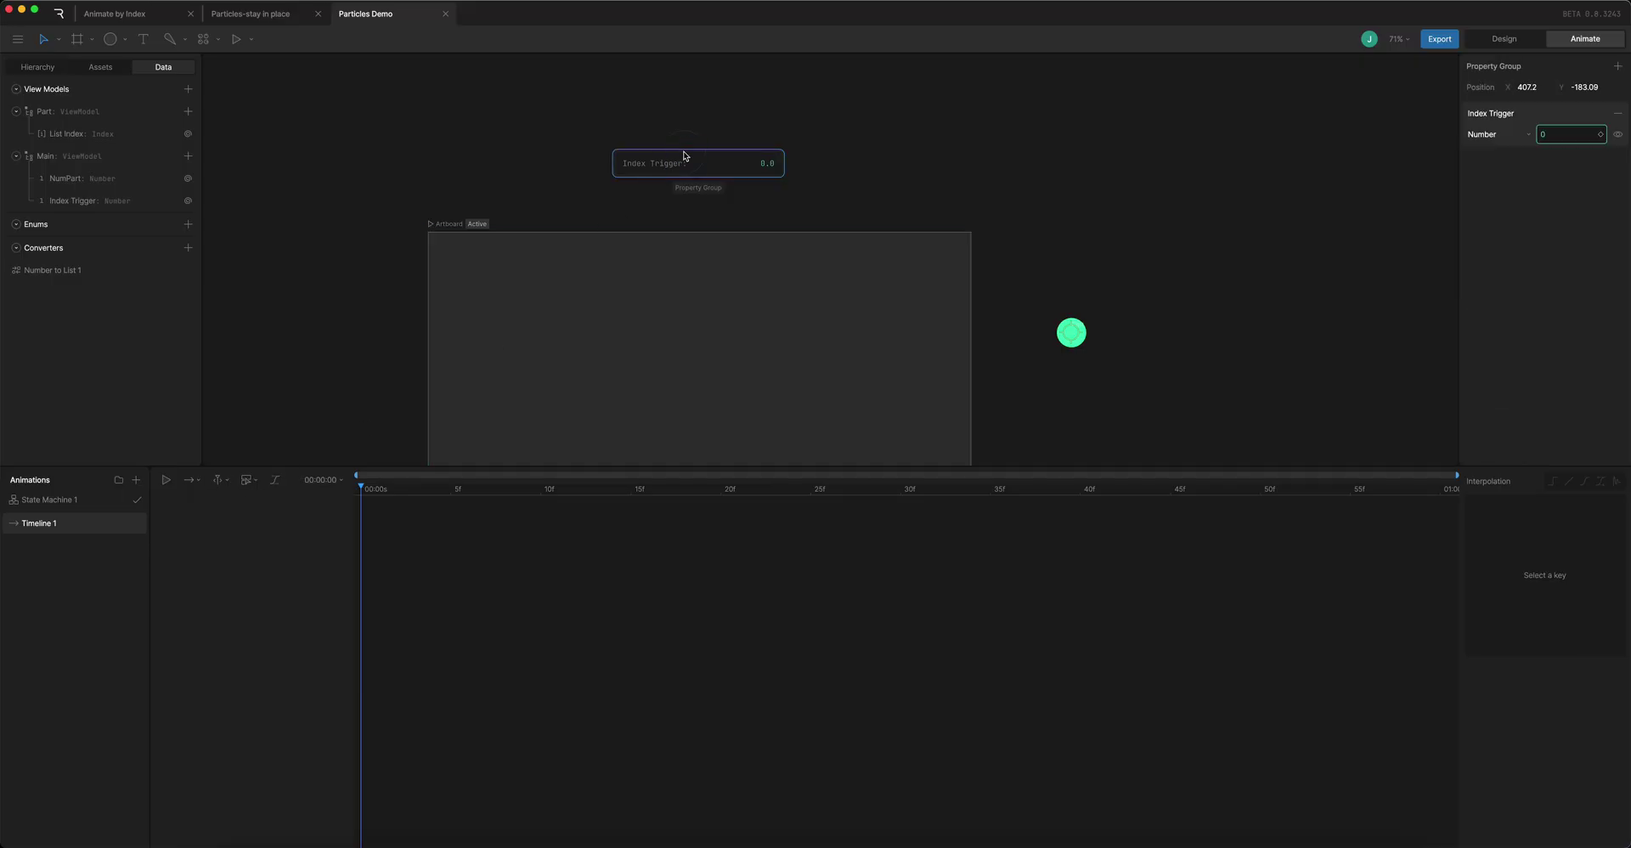
{"action": "left_click", "coordinate": [1601, 136]}
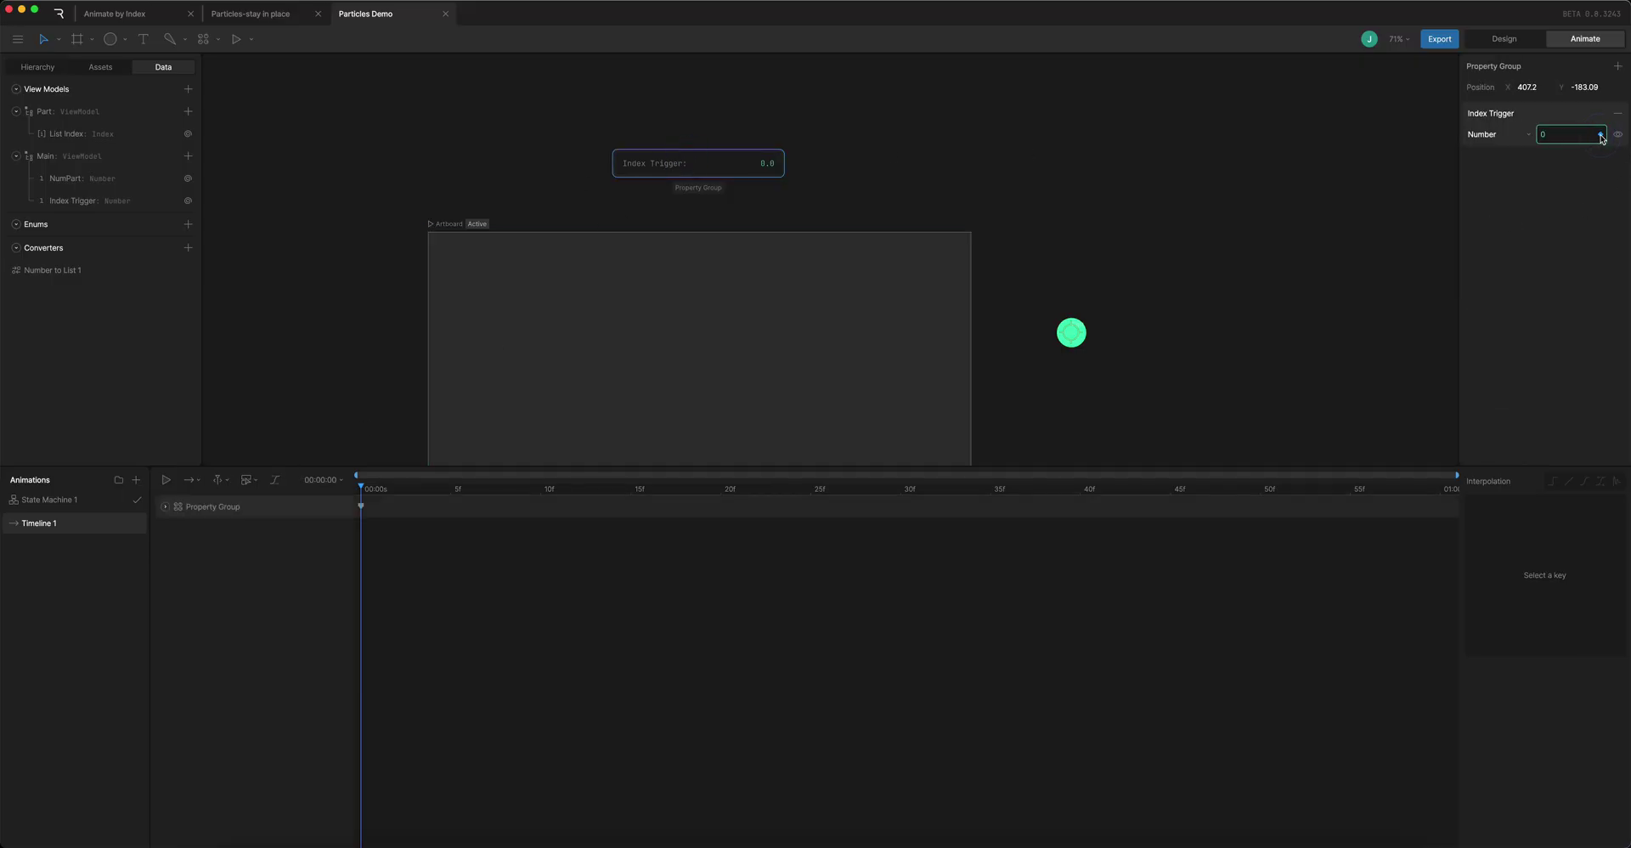
Key the Index Trigger value at 20 at the one-second mark of Timeline 1
{"action": "left_click_drag", "start_coordinate": [1408, 491], "coordinate": [1499, 480]}
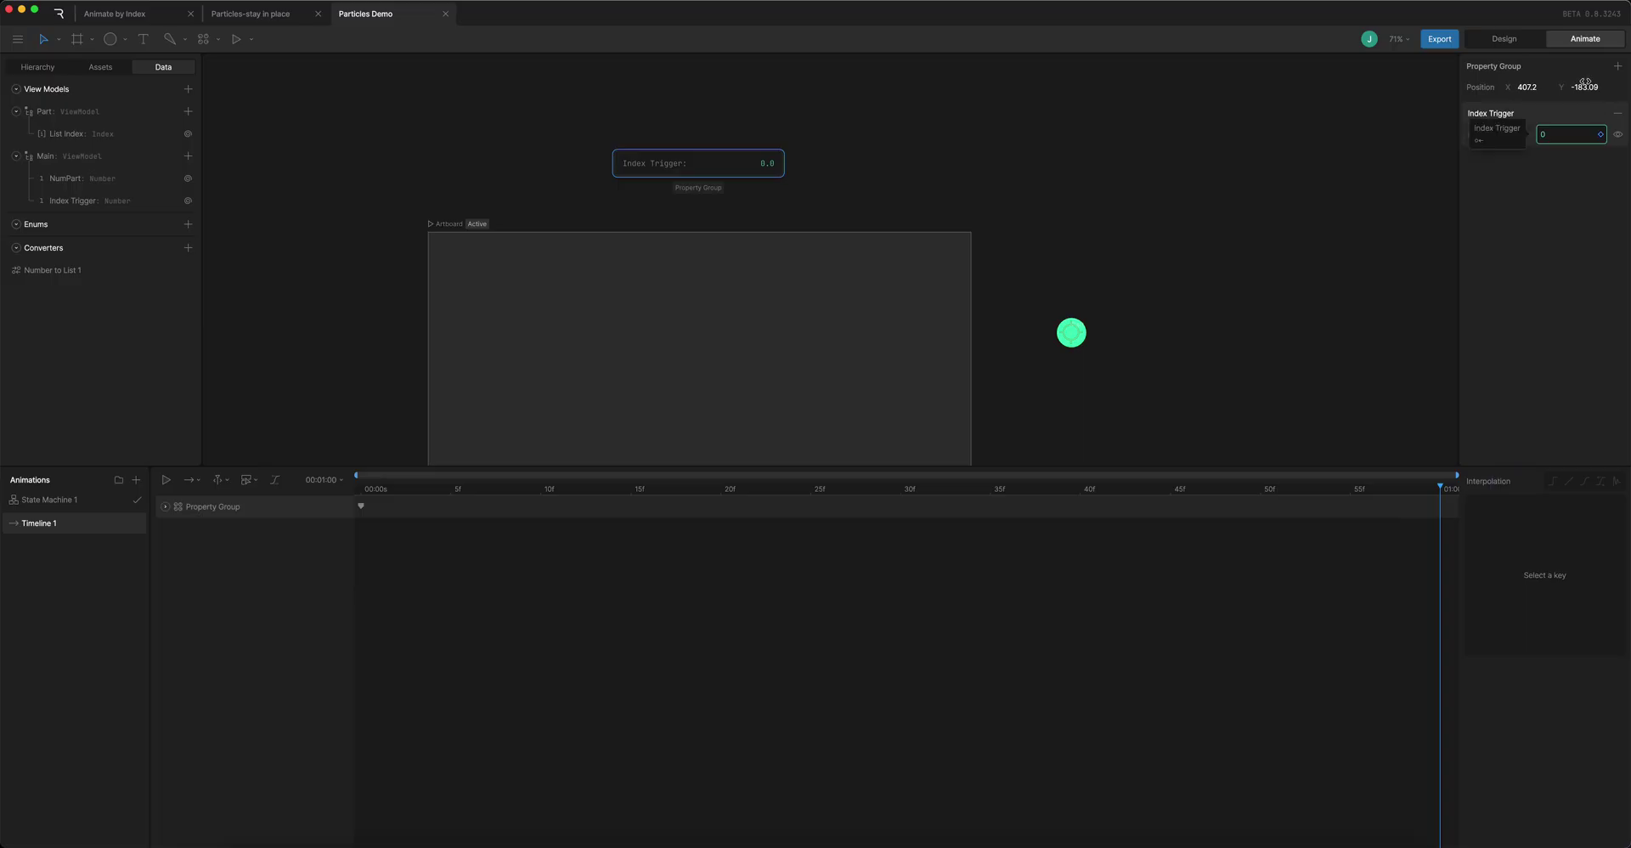
{"action": "type", "text": "20"}
{"action": "key", "text": "Tab"}
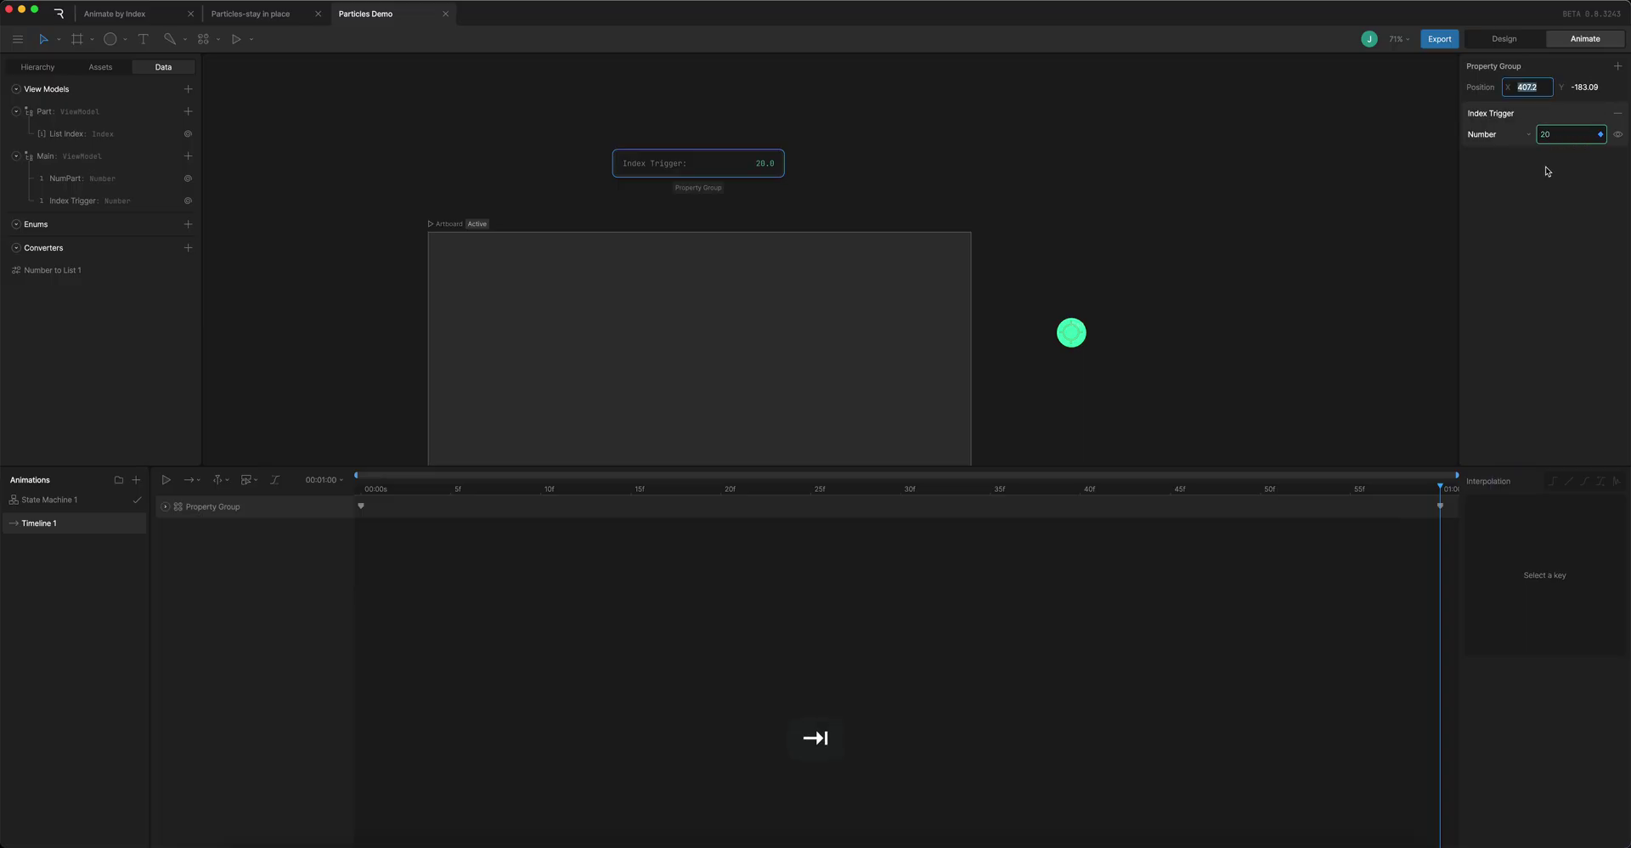
Set Timeline 1 to loop and play it through to check how the Index Trigger value animates
{"action": "key", "text": "space"}
{"action": "left_click", "coordinate": [195, 490]}
{"action": "left_click", "coordinate": [212, 531]}
{"action": "key", "text": "space"}
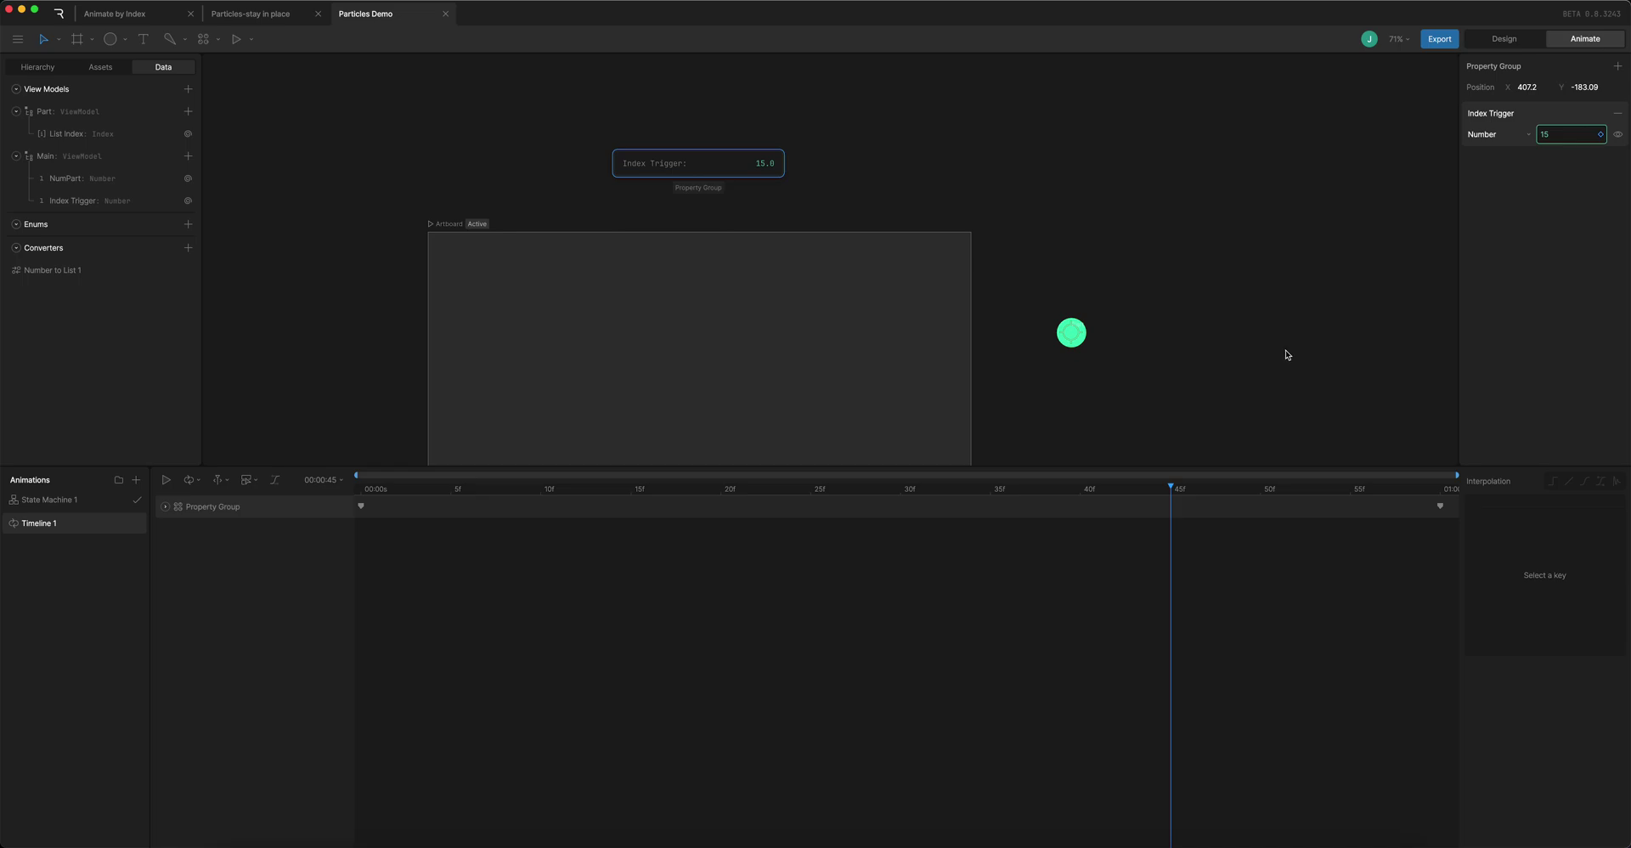
{"action": "left_click", "coordinate": [1193, 491]}
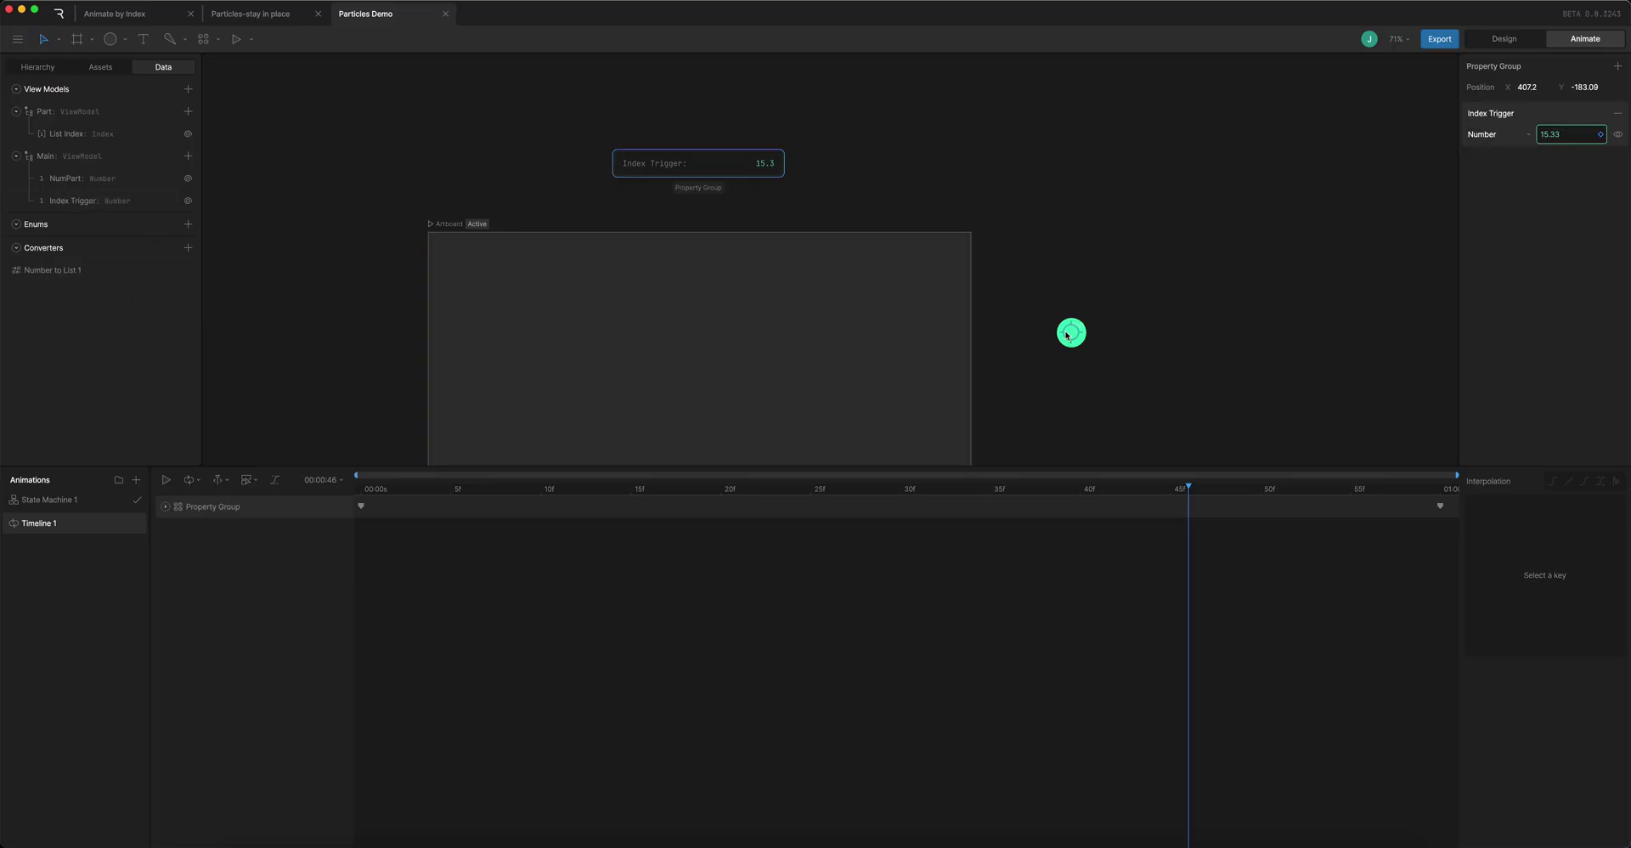
Add a numeric Round converter with 0 decimals to the file's data converters
{"action": "left_click", "coordinate": [188, 249]}
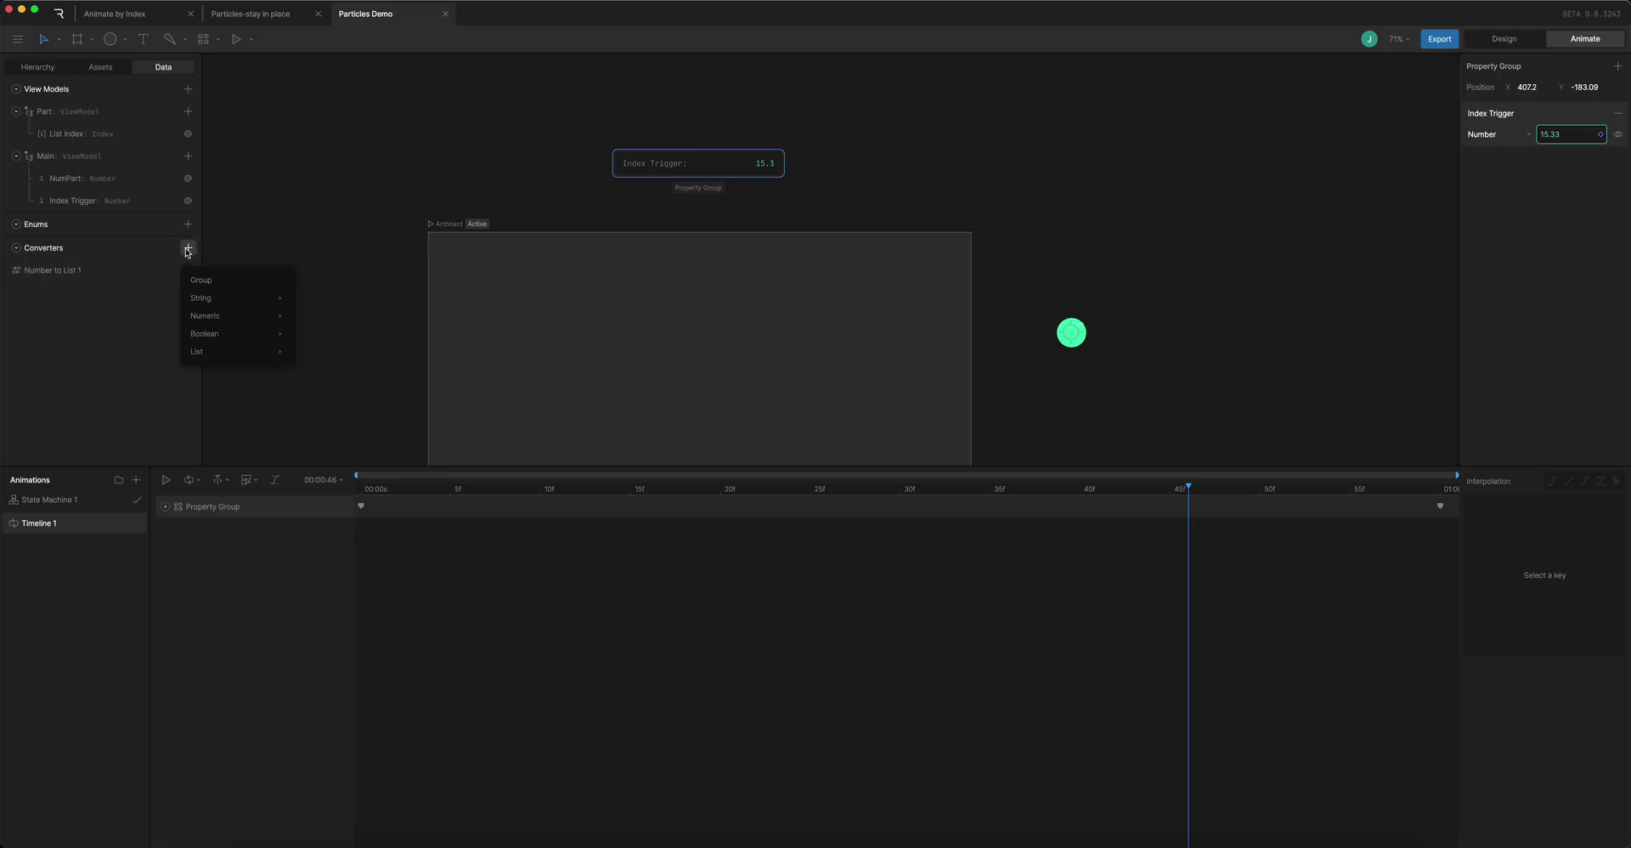
{"action": "mouse_move", "coordinate": [213, 316]}
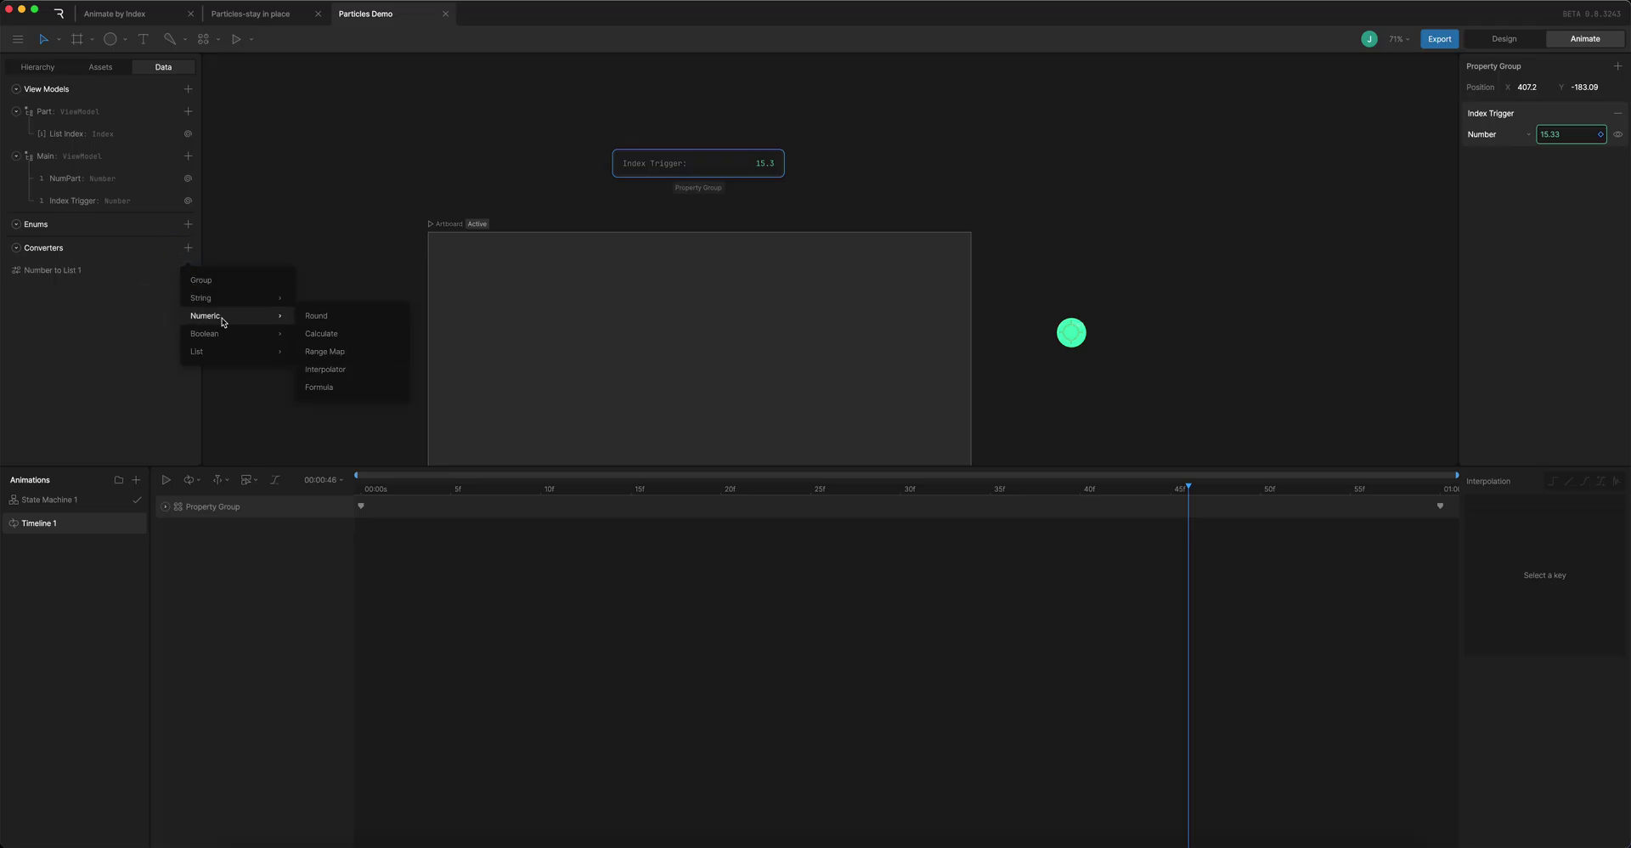
{"action": "left_click", "coordinate": [379, 321]}
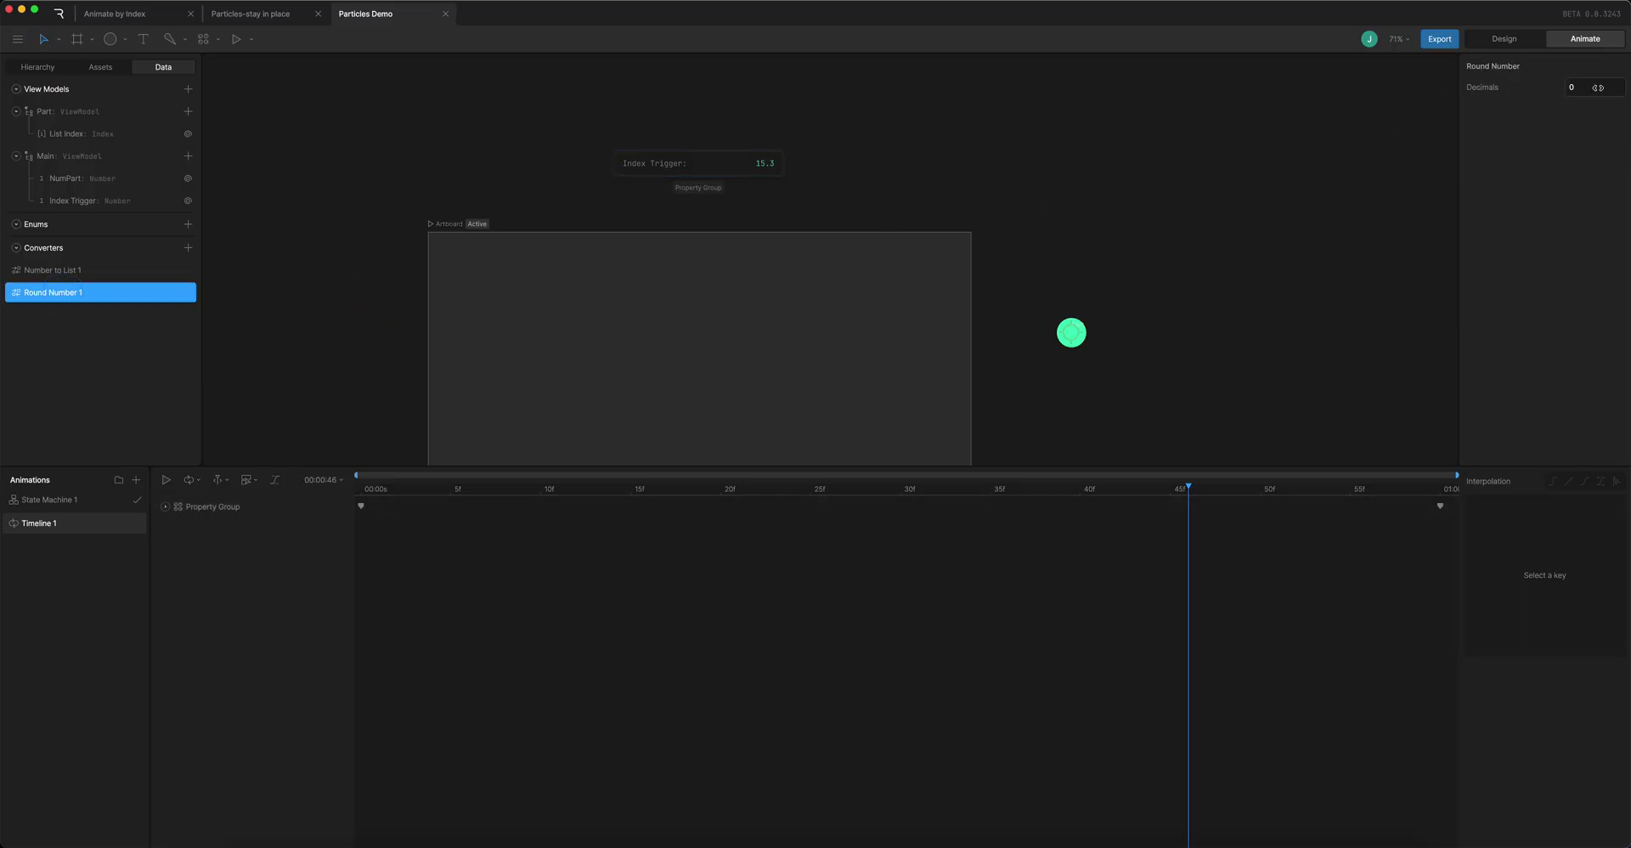
Update the property group's Index Trigger binding to use the Round Number 1 converter
{"action": "left_click", "coordinate": [705, 164]}
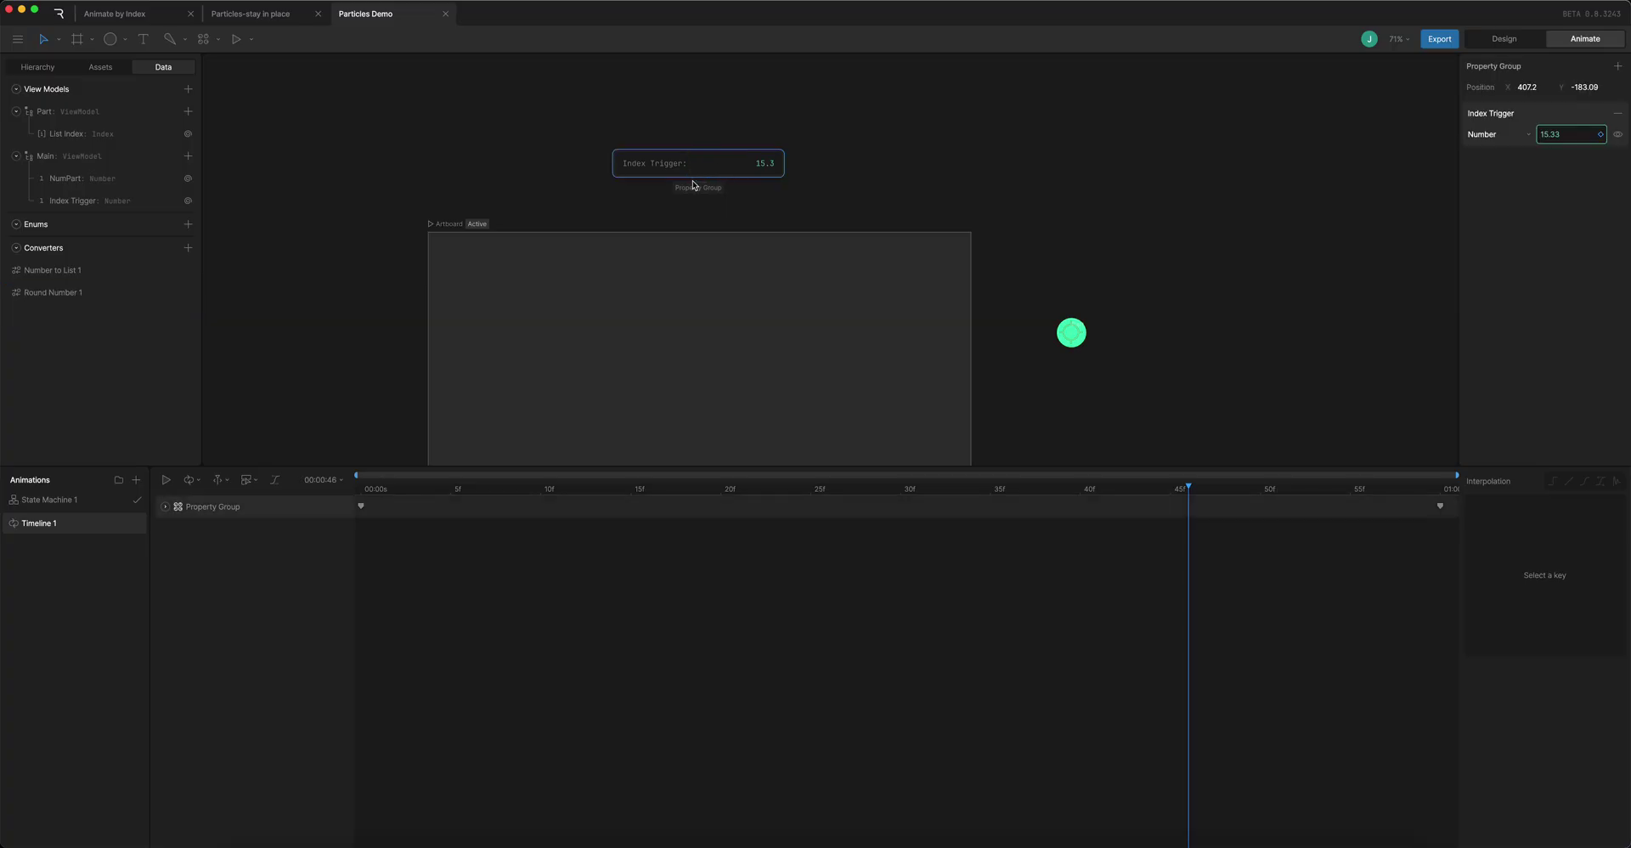
{"action": "right_click", "coordinate": [1571, 133]}
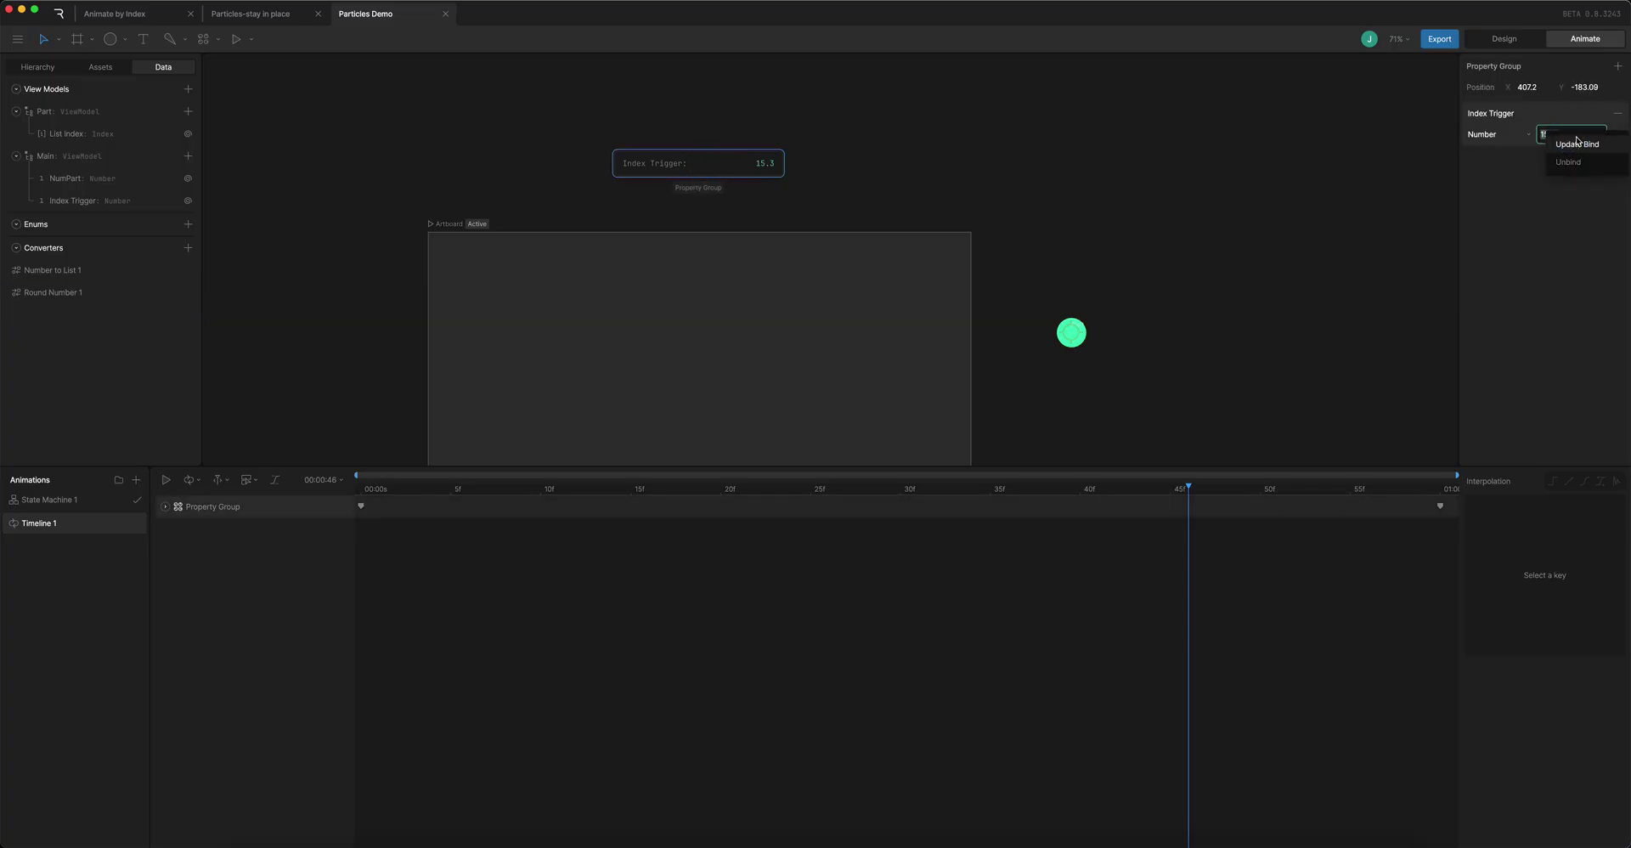
{"action": "left_click", "coordinate": [1567, 145]}
{"action": "left_click", "coordinate": [1435, 181]}
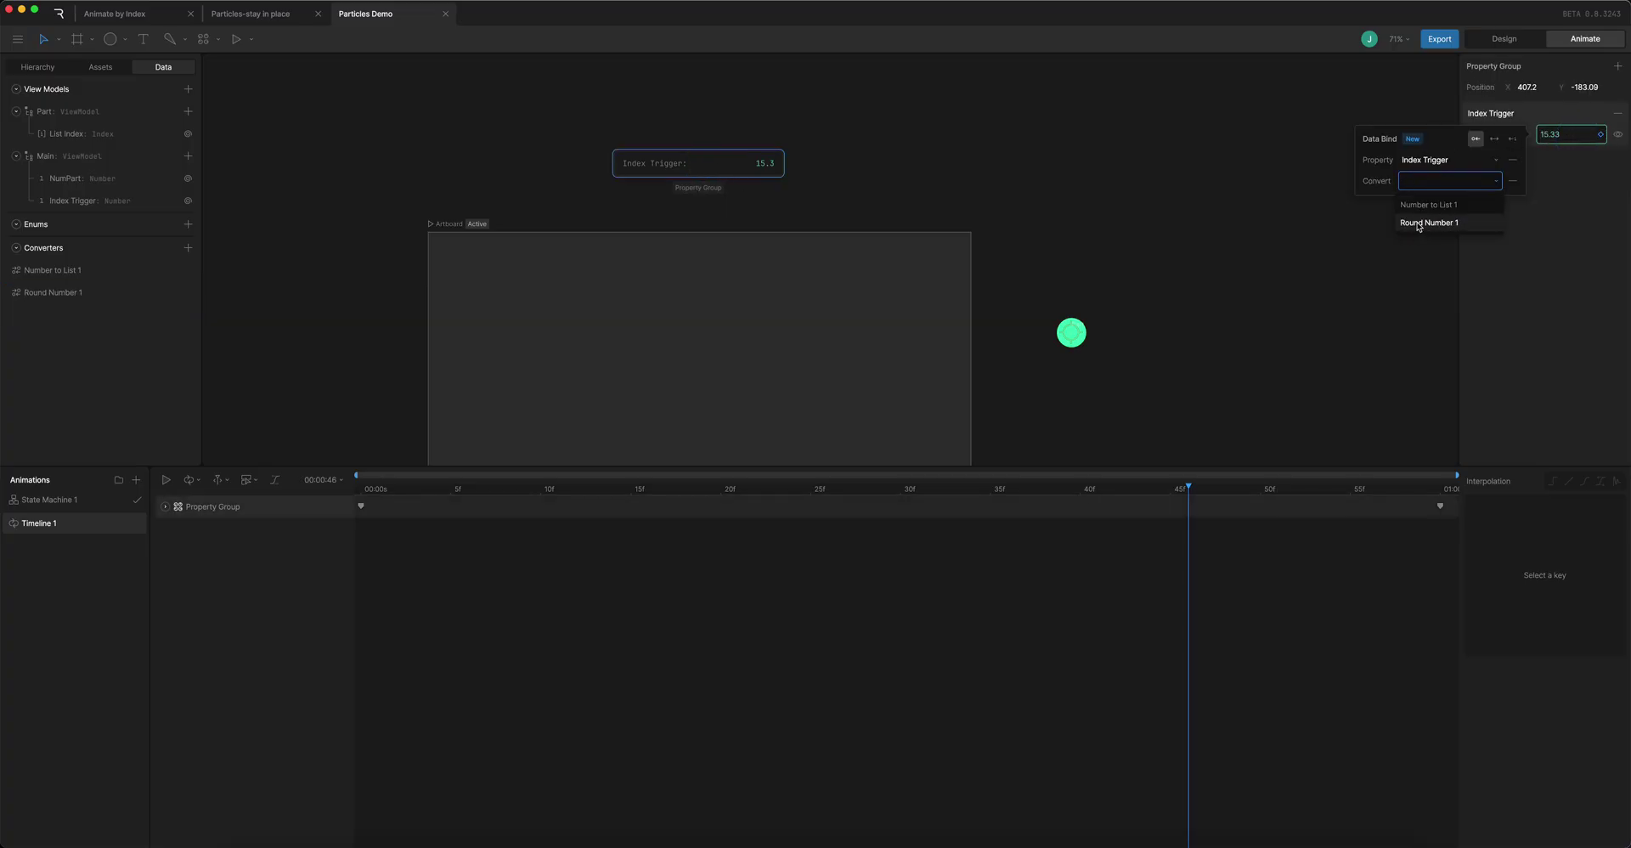
{"action": "left_click", "coordinate": [1429, 222]}
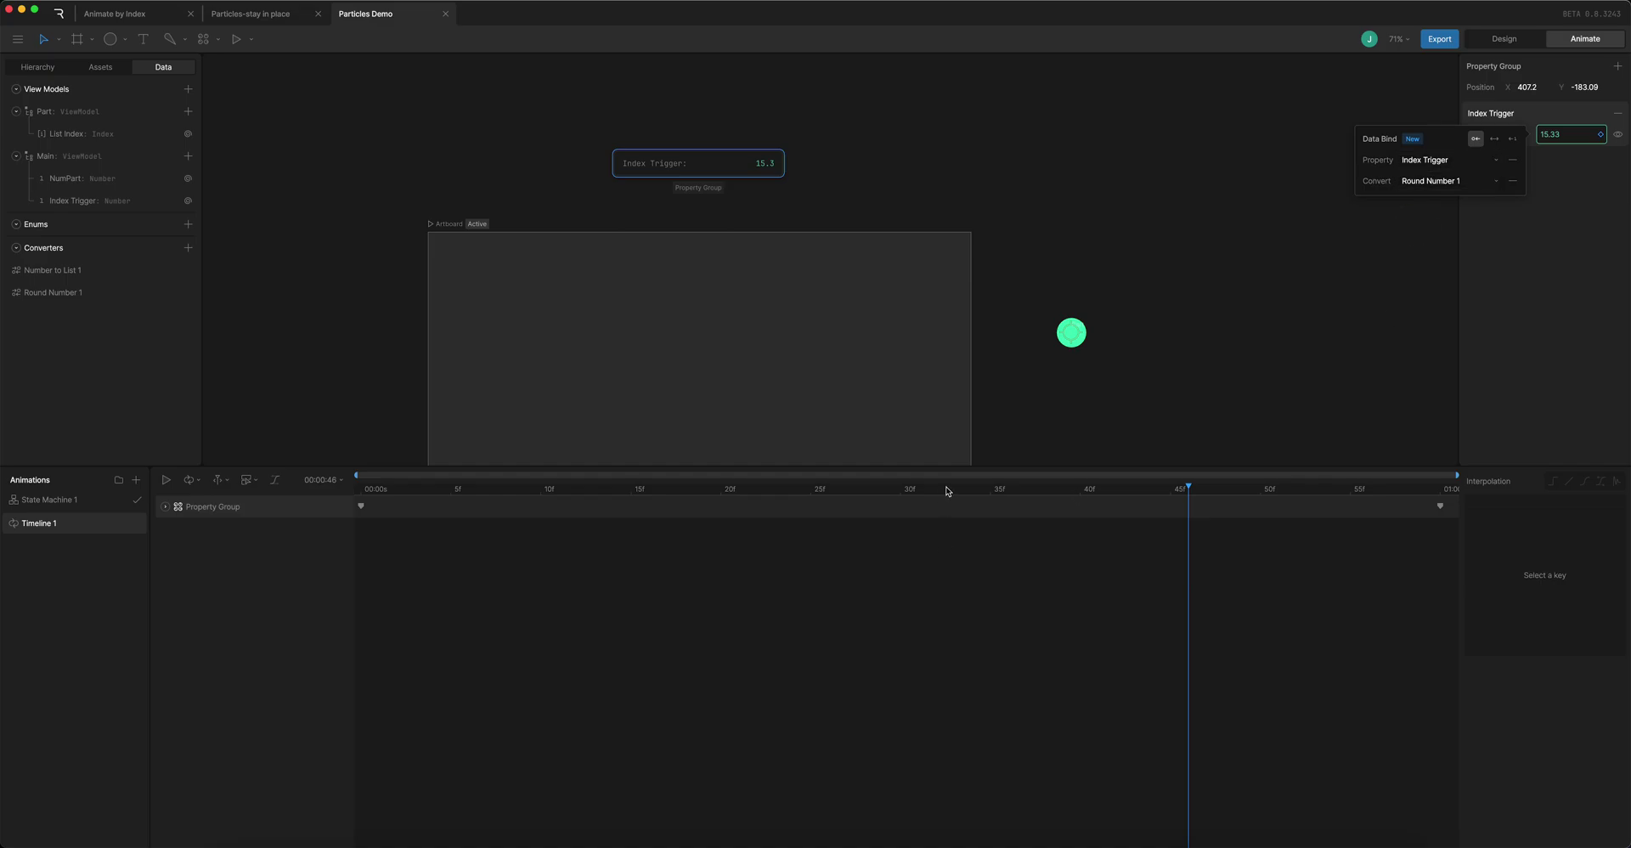
Scrub and play Timeline 1 from the start to check the Index Trigger value with the converter applied
{"action": "left_click_drag", "start_coordinate": [947, 491], "coordinate": [360, 491]}
{"action": "key", "text": "space"}
{"action": "left_click", "coordinate": [988, 481]}
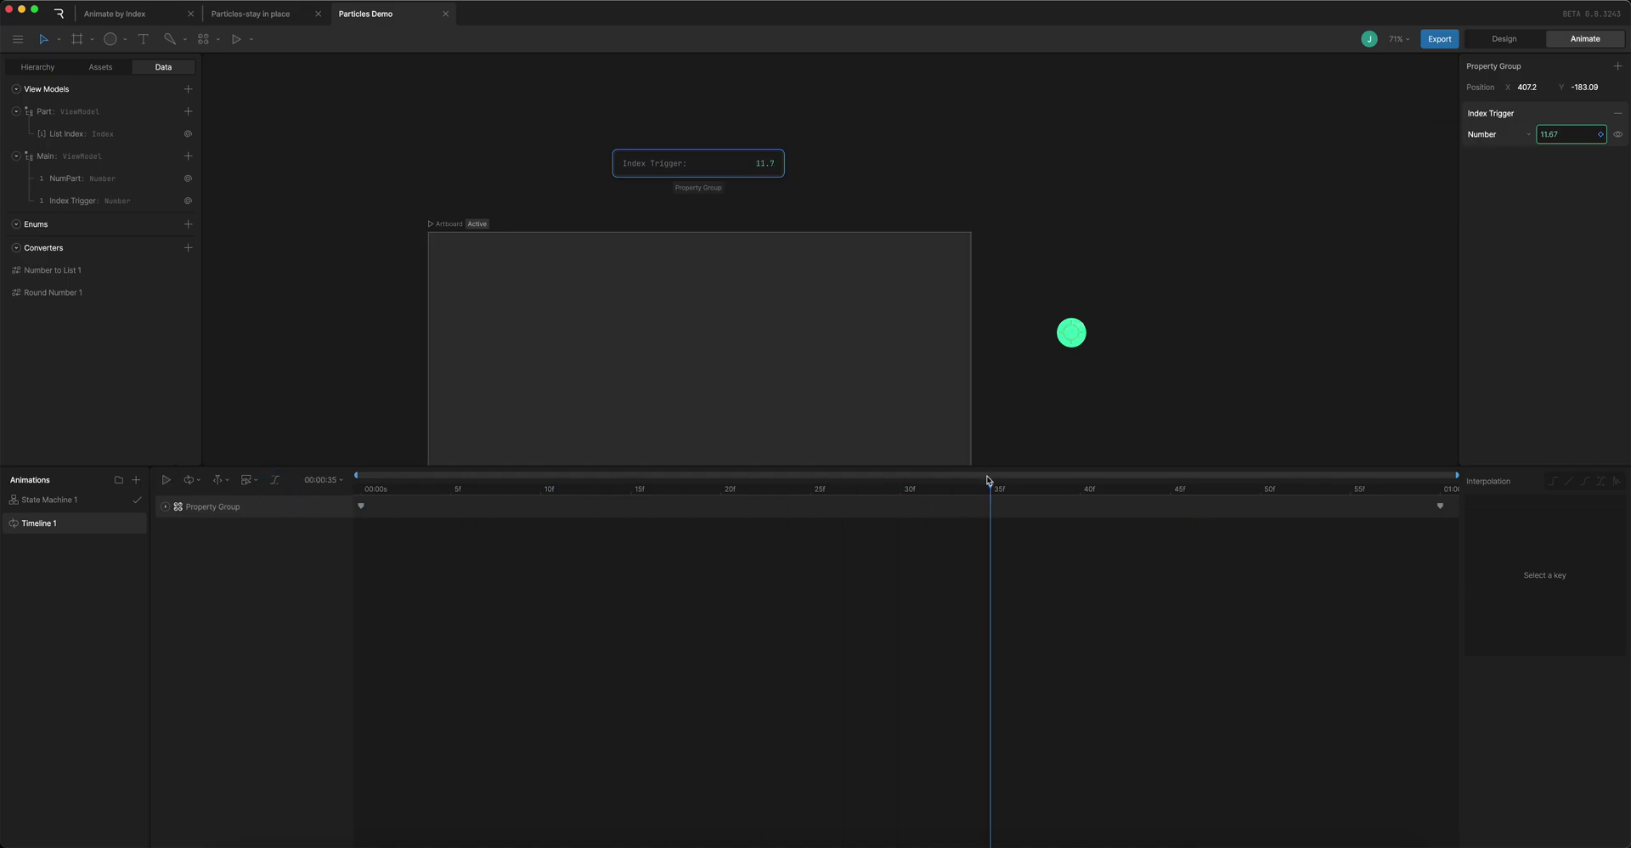
Preview State Machine 1 on the main artboard while watching the Main view model's NumPart and Index Trigger values
{"action": "left_click", "coordinate": [61, 159]}
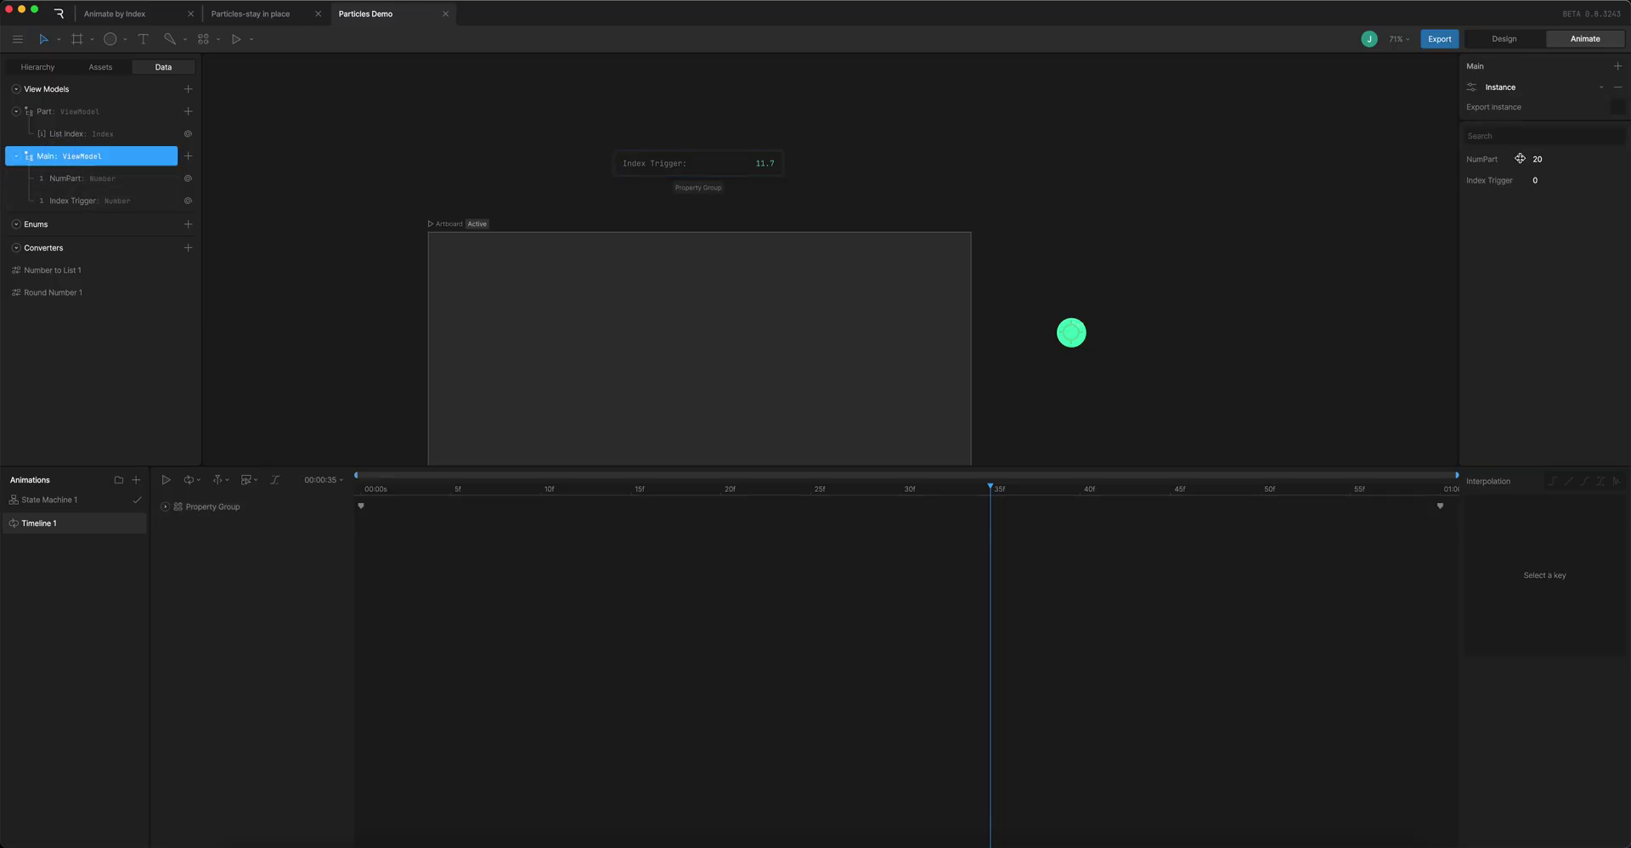
{"action": "left_click", "coordinate": [77, 502]}
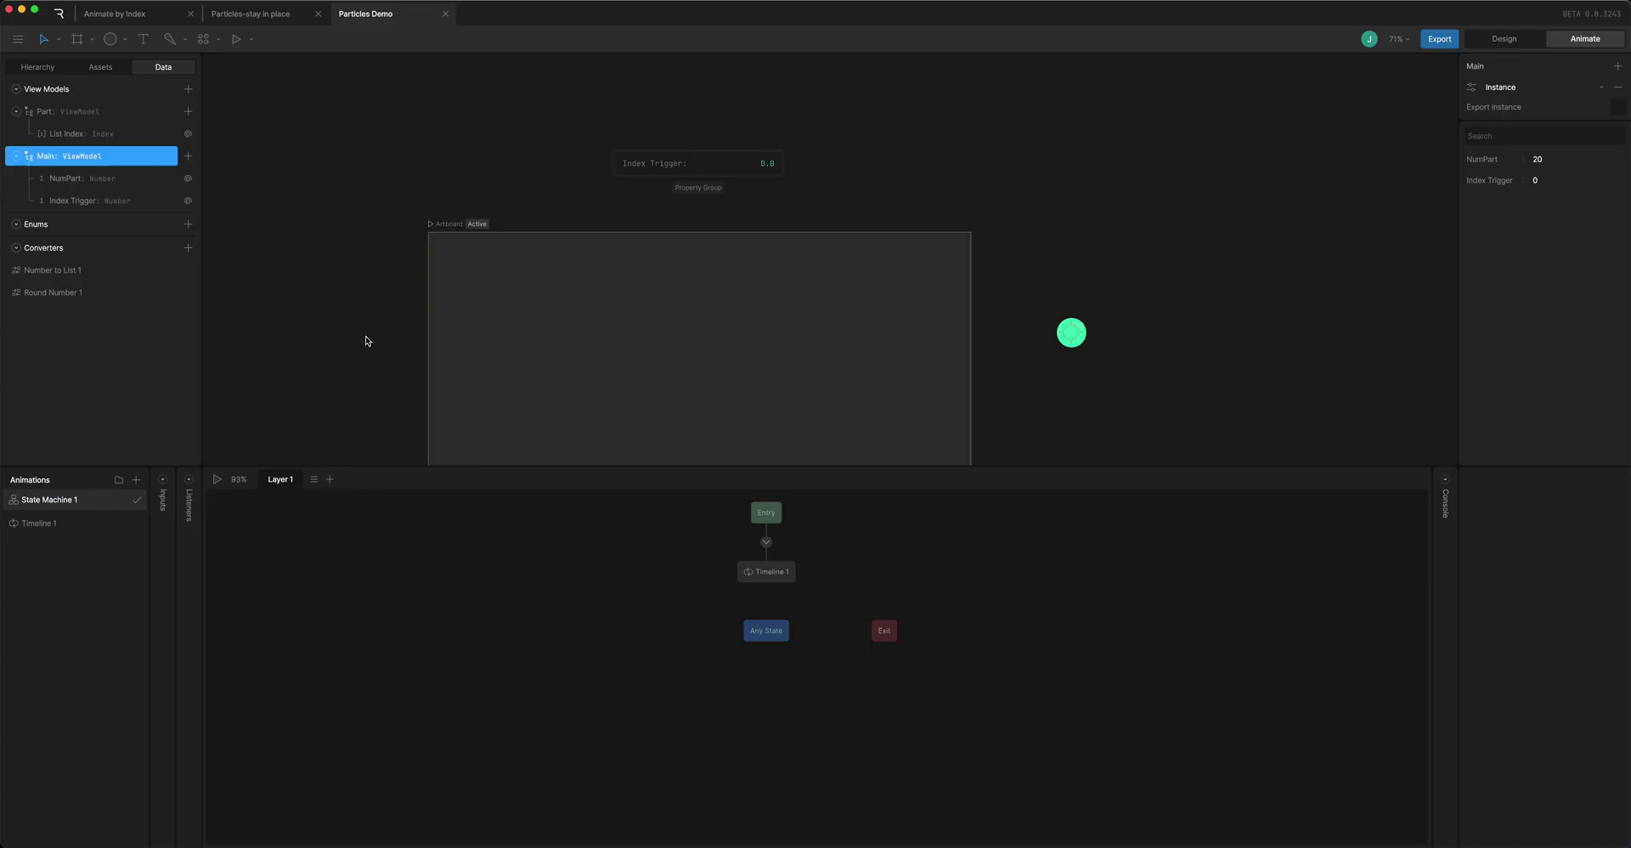
{"action": "scroll", "coordinate": [366, 341], "scroll_direction": "down", "scroll_amount": 3}
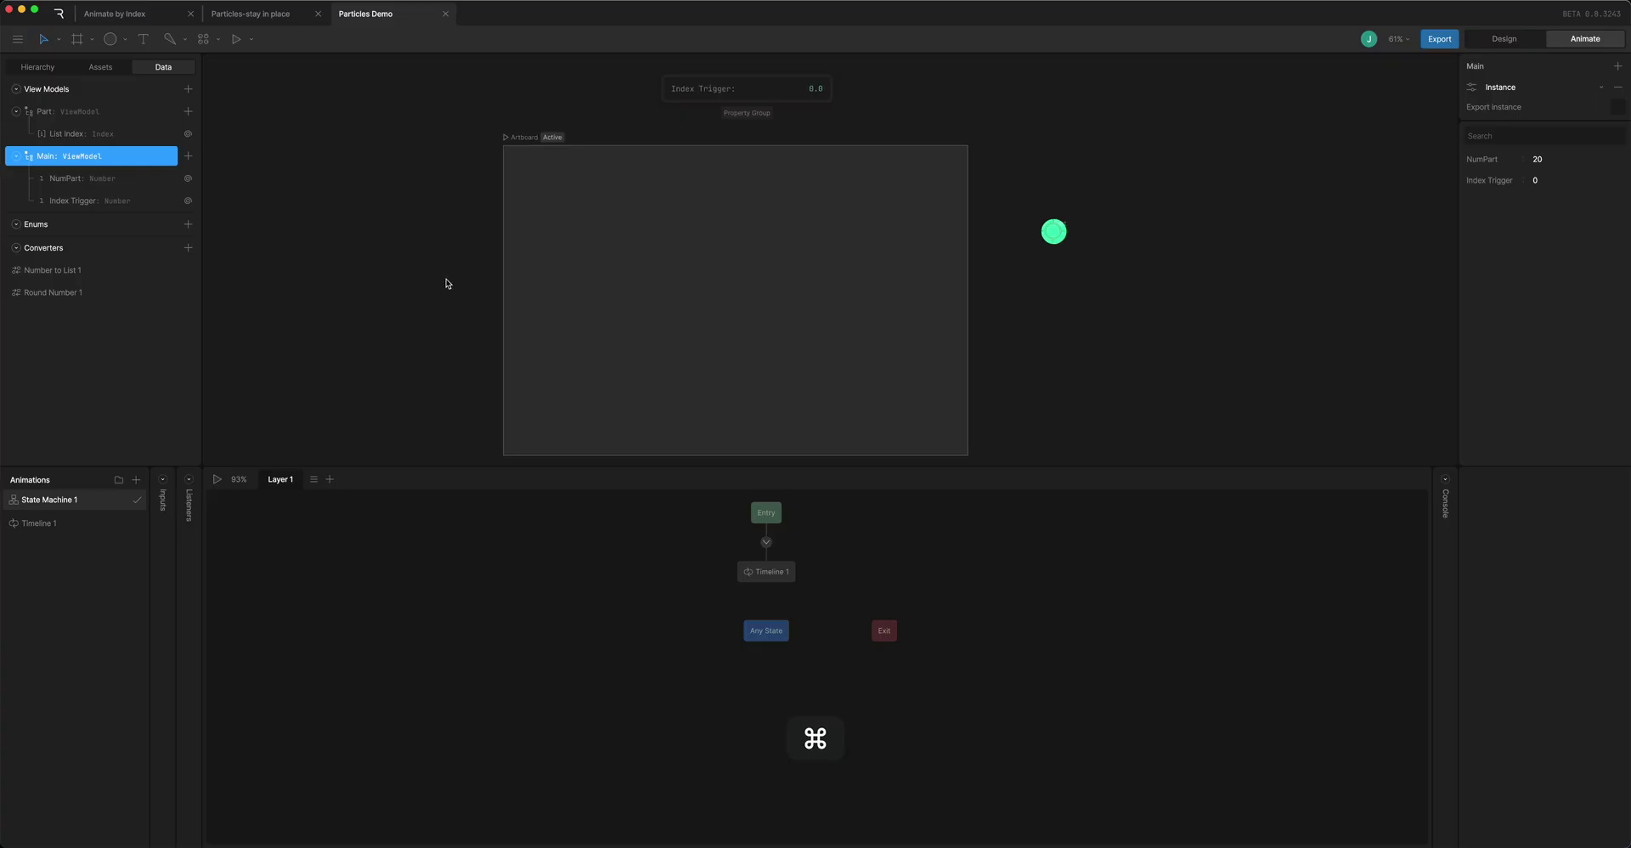
{"action": "key", "text": "space"}
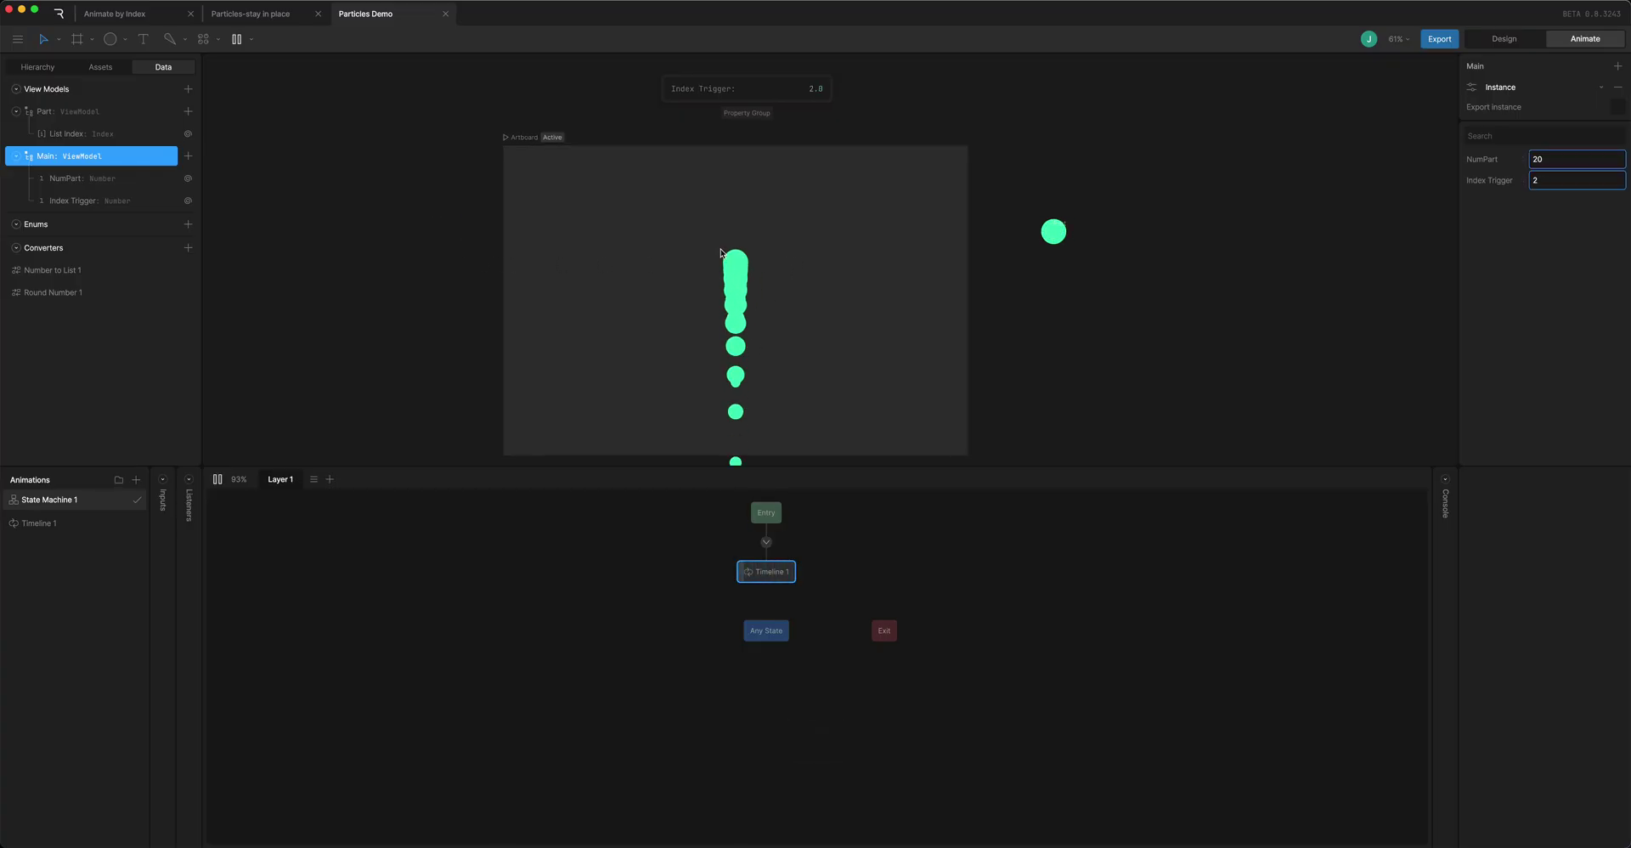
{"action": "left_click", "coordinate": [1536, 187]}
{"action": "key", "text": "BackSpace"}
Select the Layout that holds the artboard list and set its horizontal gap to 43
{"action": "left_click", "coordinate": [38, 66]}
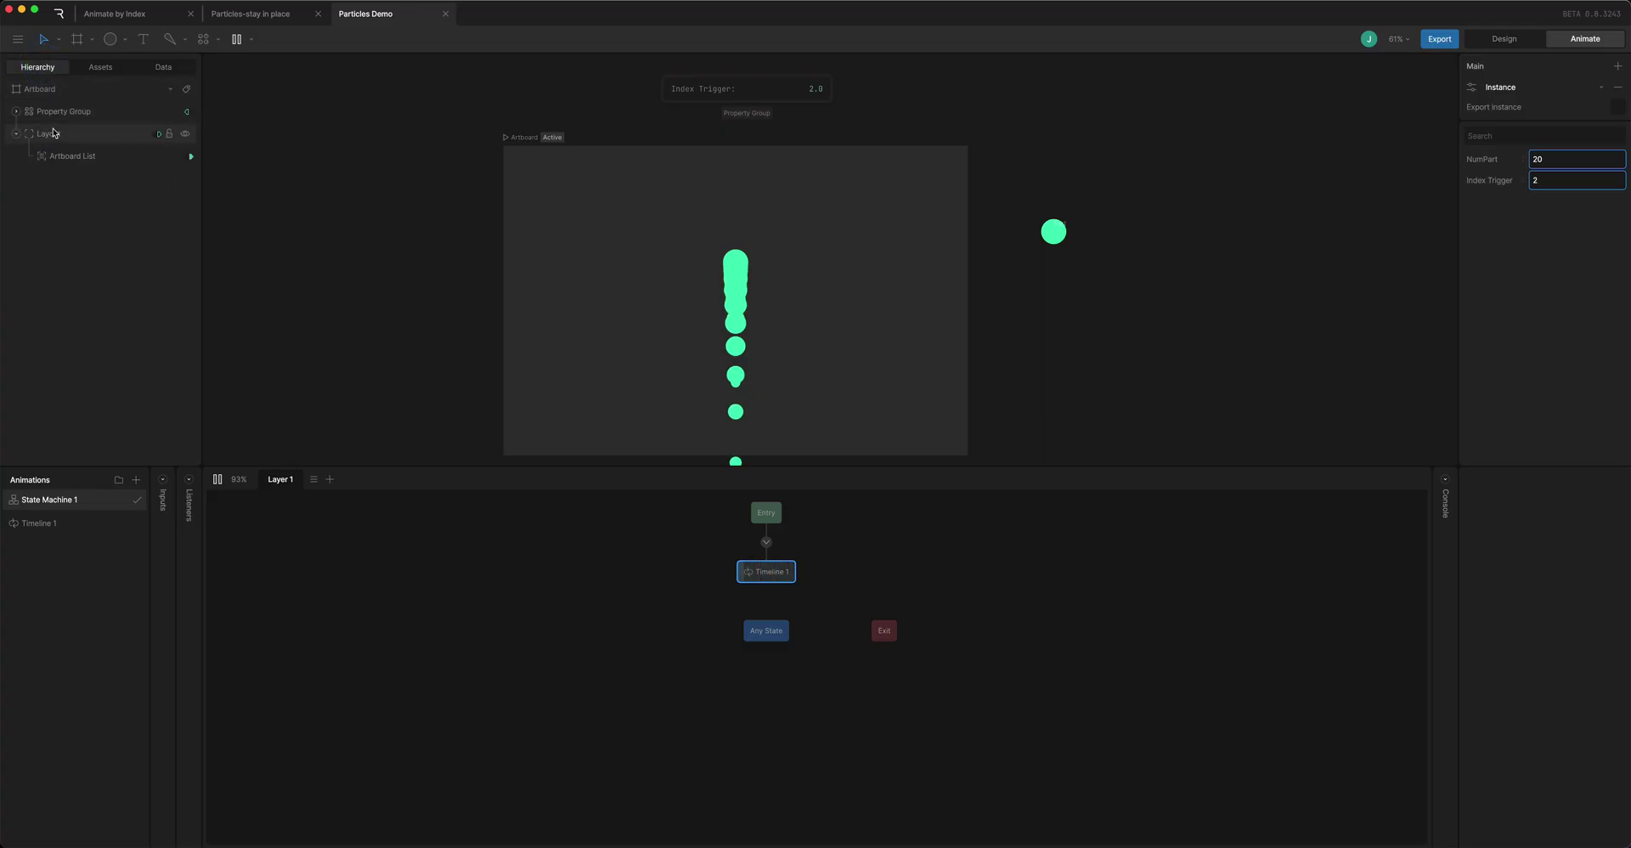
{"action": "left_click", "coordinate": [85, 135]}
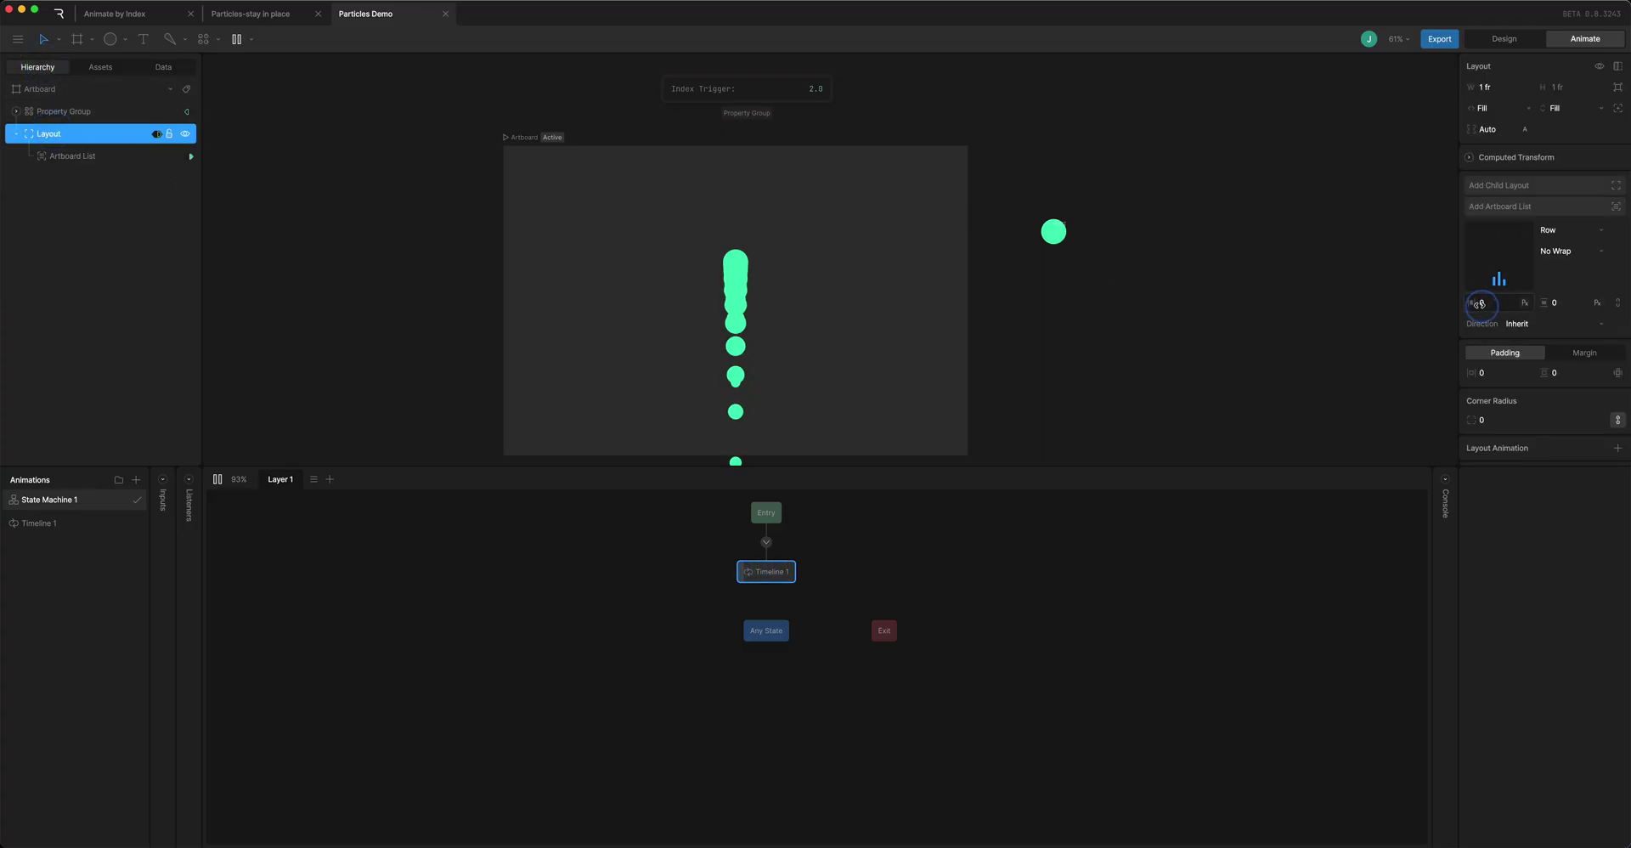
{"action": "left_click_drag", "start_coordinate": [1475, 304], "coordinate": [1563, 296]}
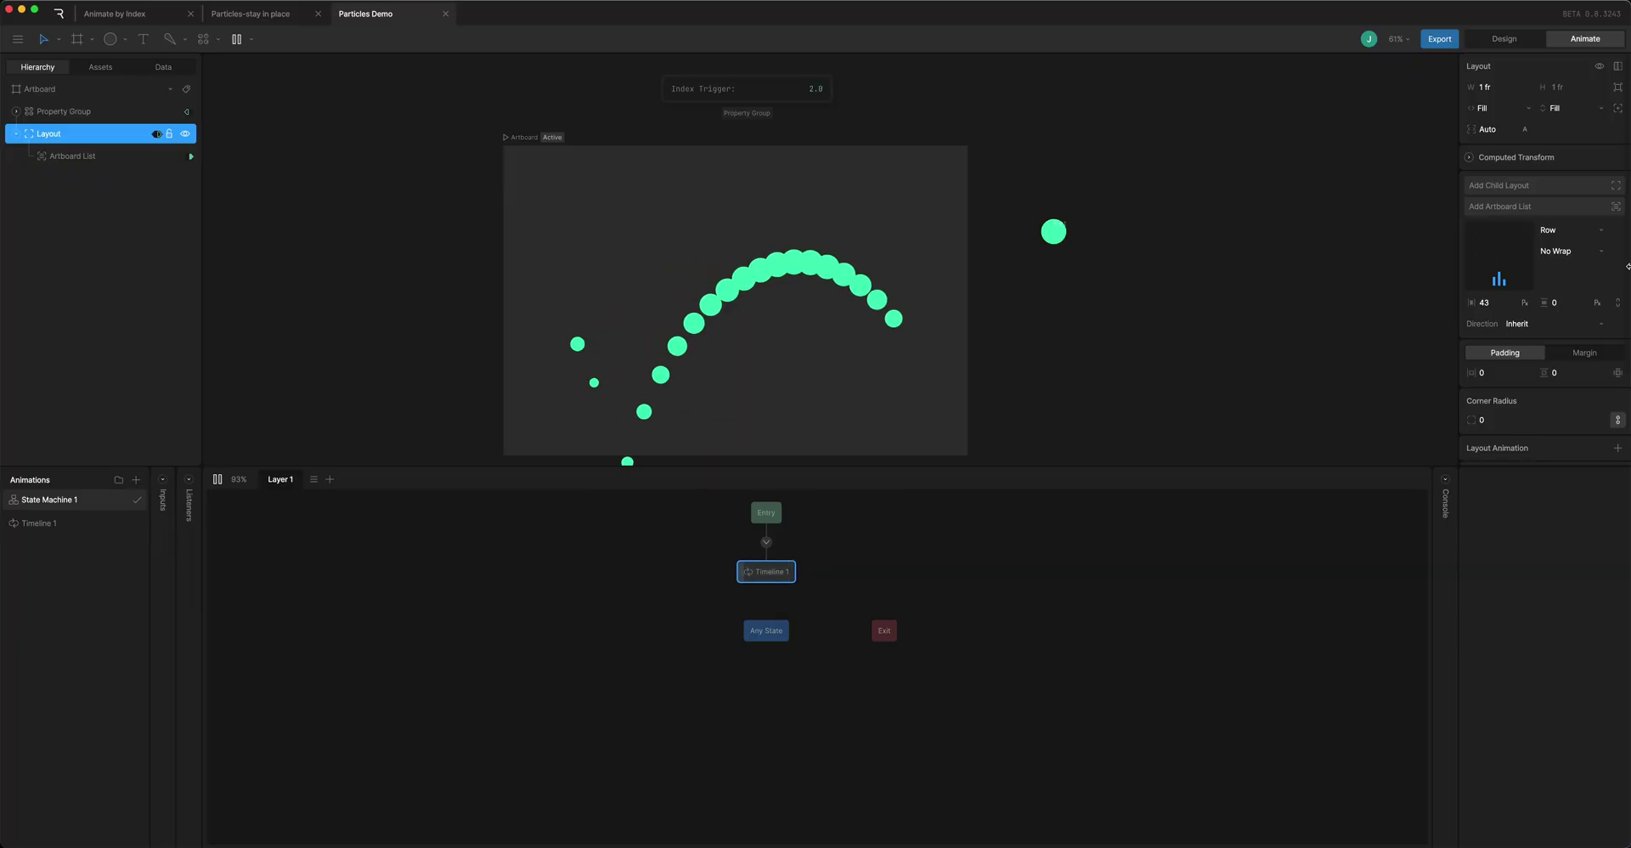
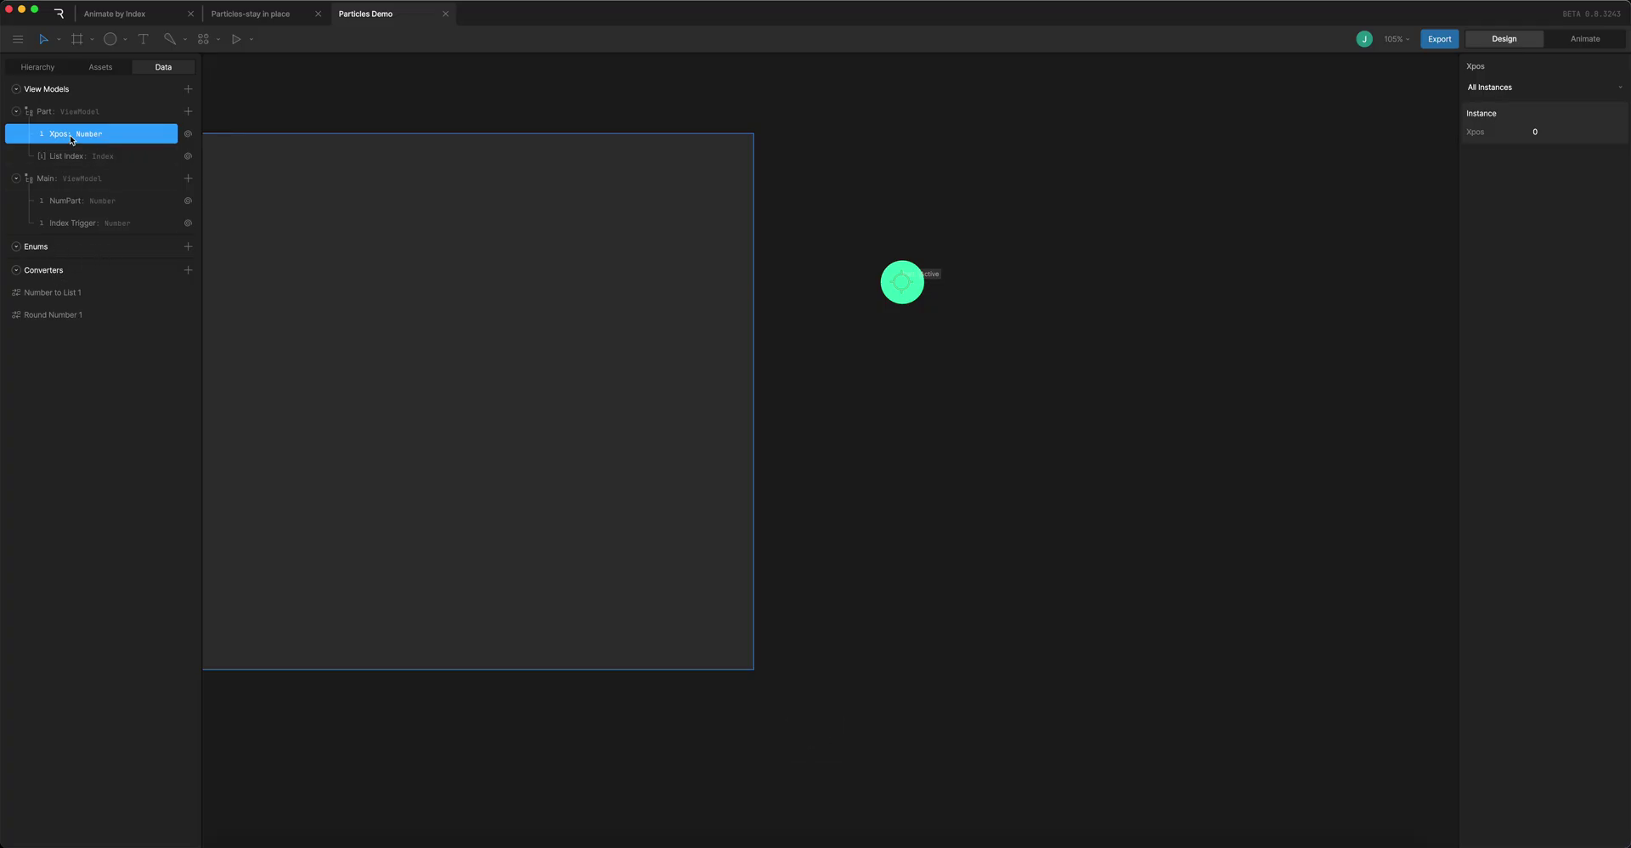
Place a new group in the Part artboard just above the green circle
{"action": "left_click", "coordinate": [903, 287]}
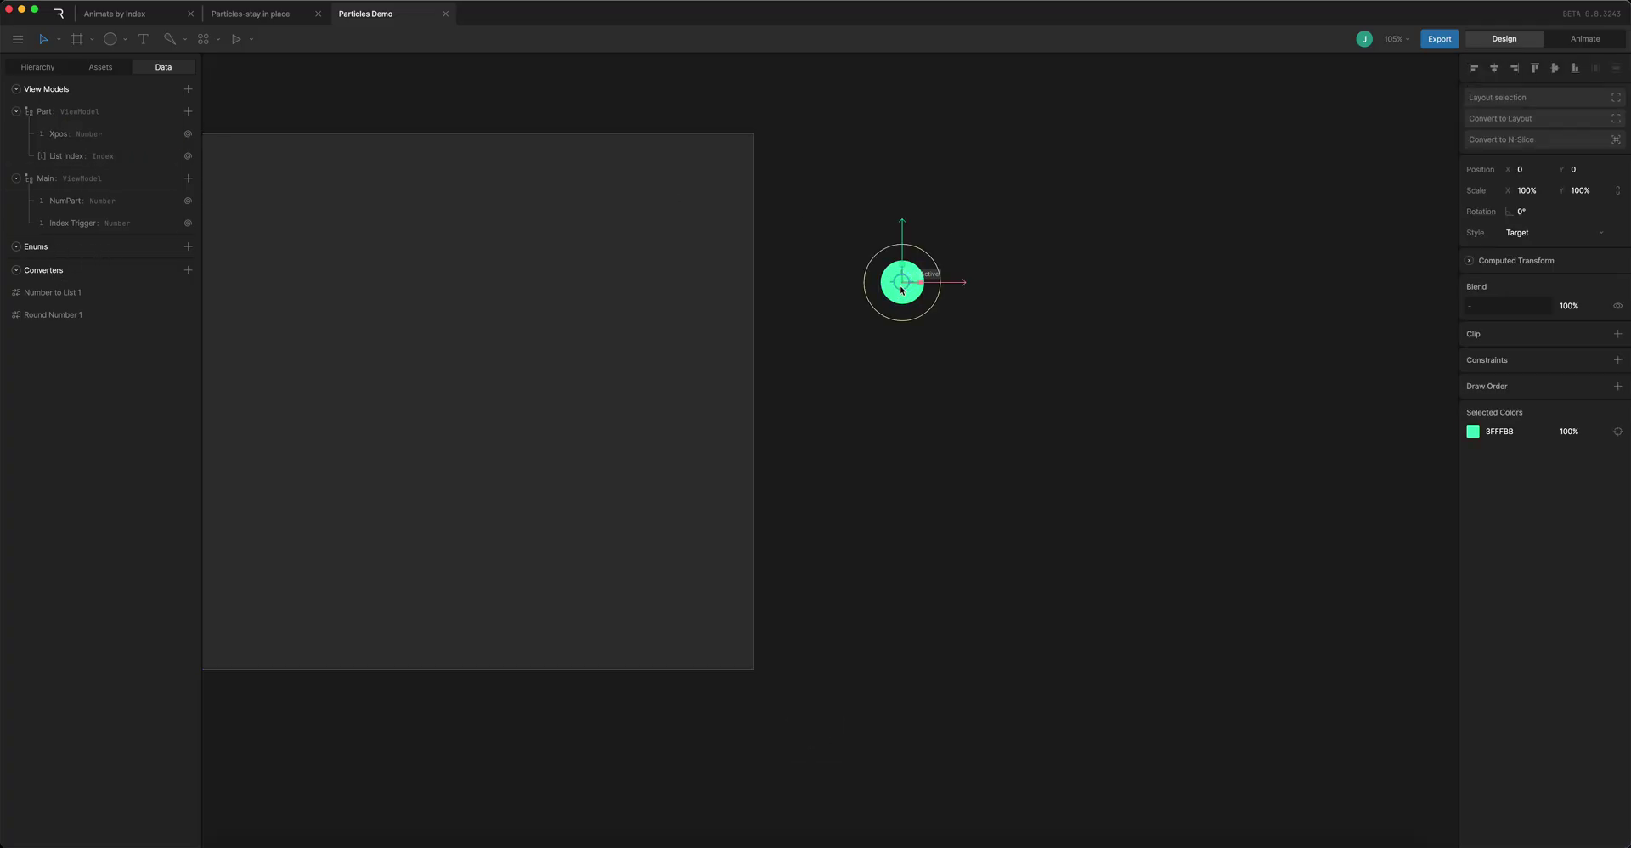
{"action": "key", "text": "Tab"}
{"action": "key", "text": "Tab"}
{"action": "left_click", "coordinate": [367, 141]}
{"action": "left_click", "coordinate": [37, 66]}
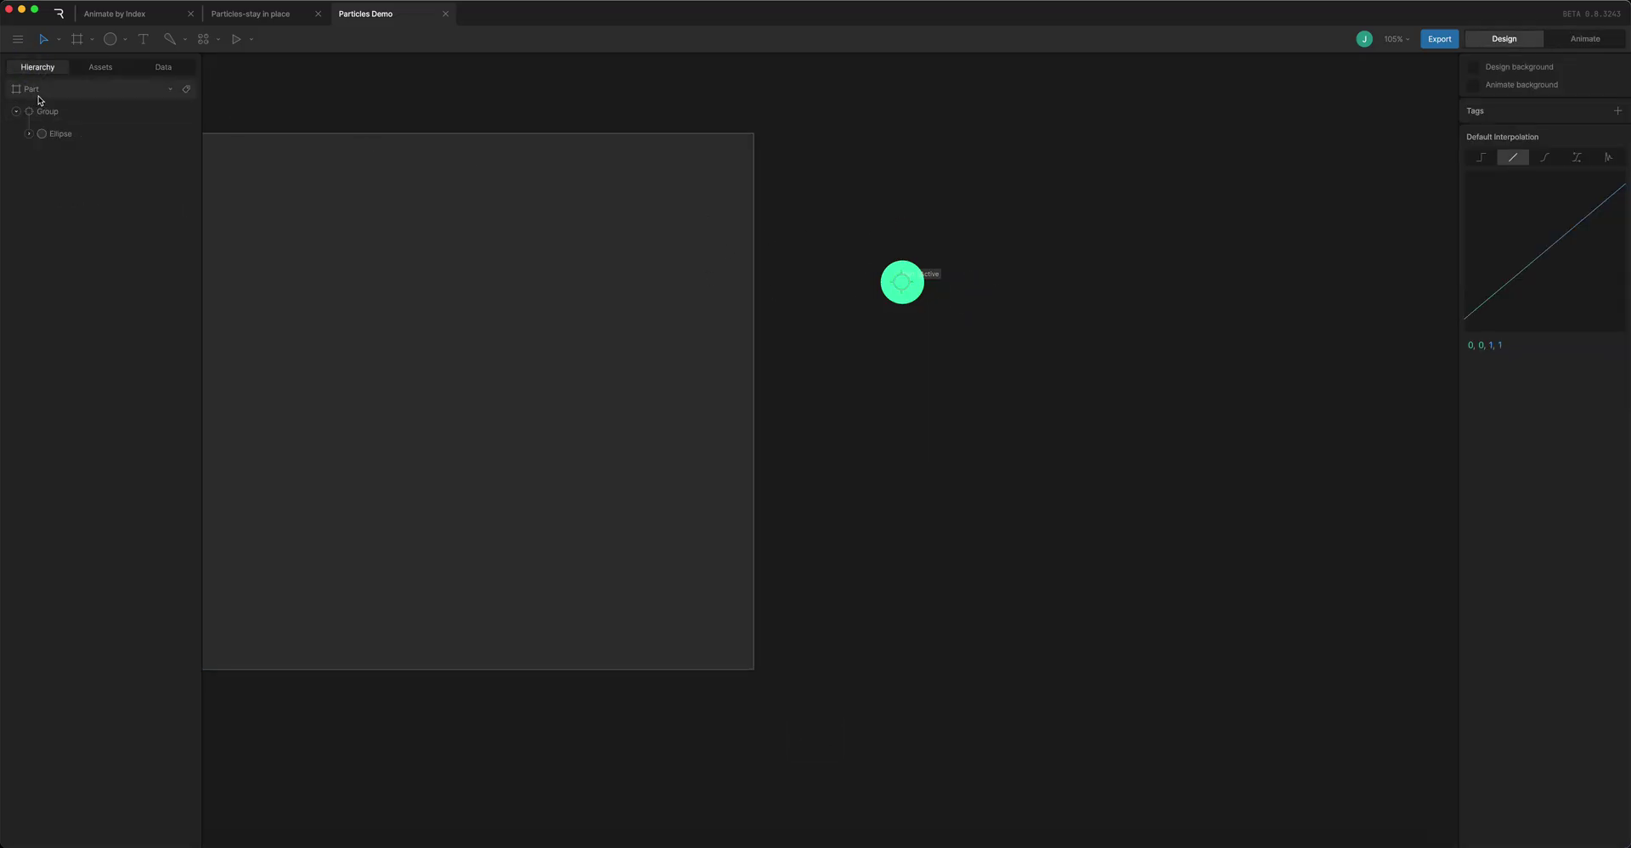
{"action": "left_click", "coordinate": [41, 90]}
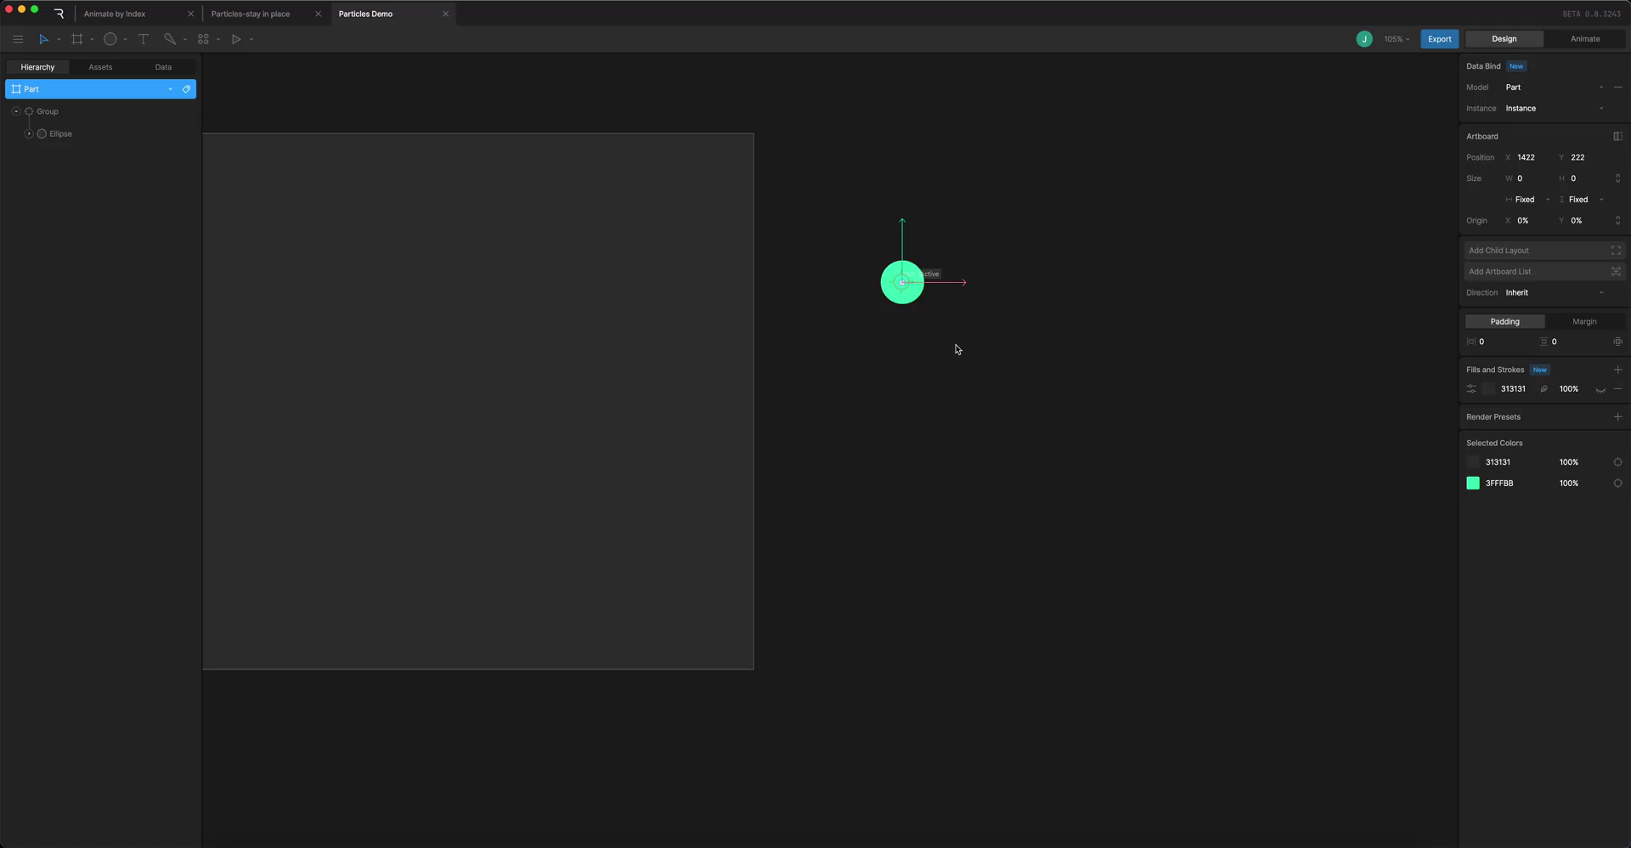
{"action": "key", "text": "a"}
{"action": "left_click", "coordinate": [903, 252]}
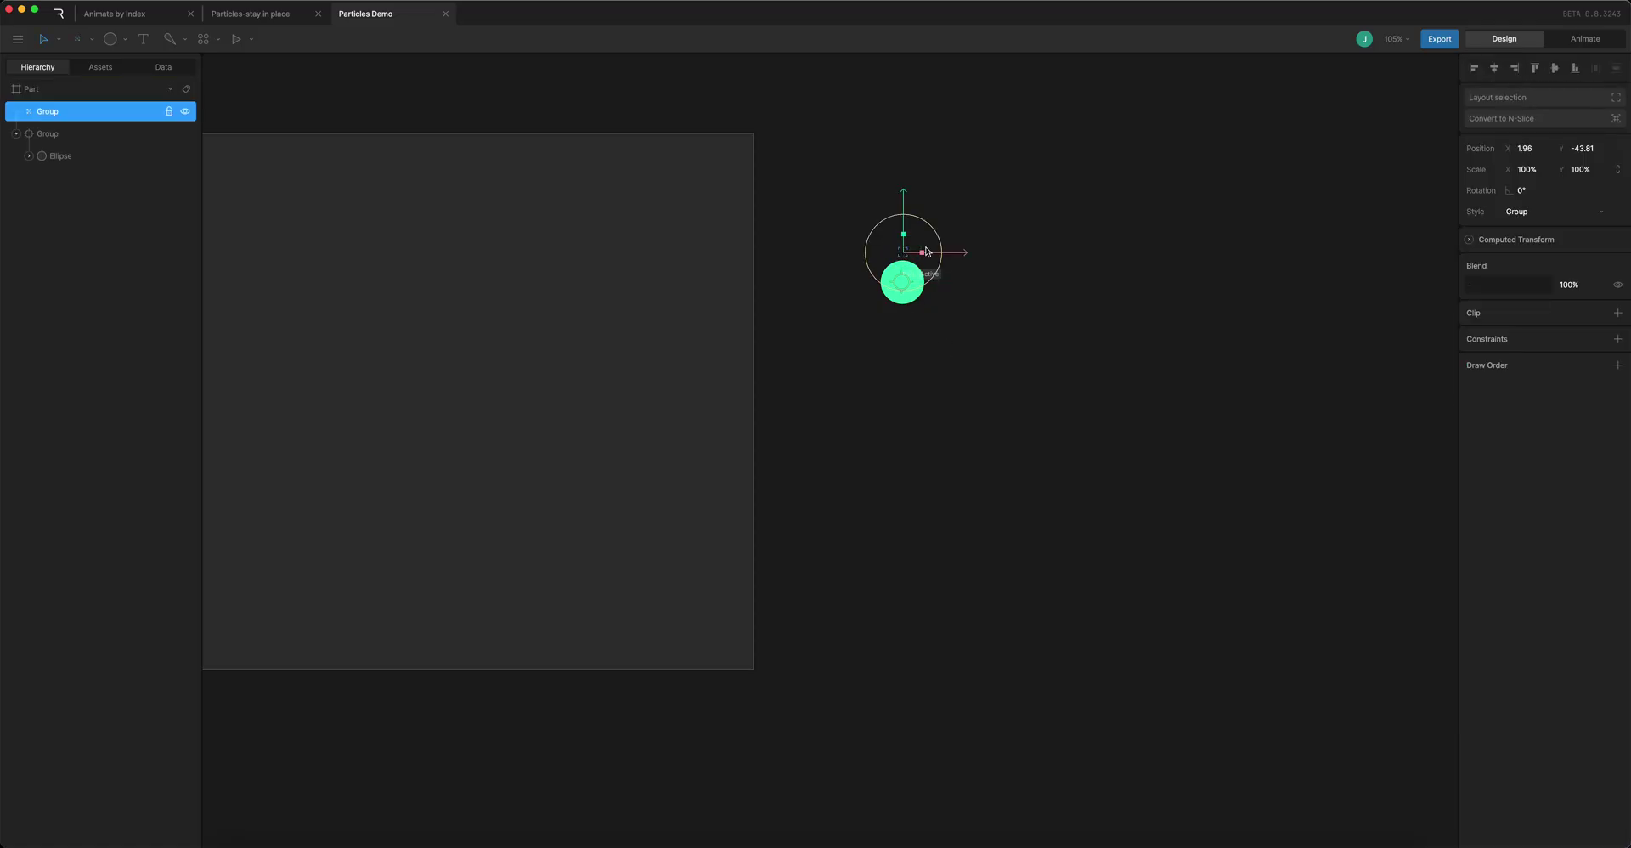
Set the new group's style to Target Small and its position to X 0, Y 0
{"action": "left_click", "coordinate": [1569, 218]}
{"action": "left_click", "coordinate": [1528, 227]}
{"action": "left_click_drag", "start_coordinate": [903, 192], "coordinate": [905, 228]}
{"action": "left_click", "coordinate": [1521, 148]}
{"action": "type", "text": "0"}
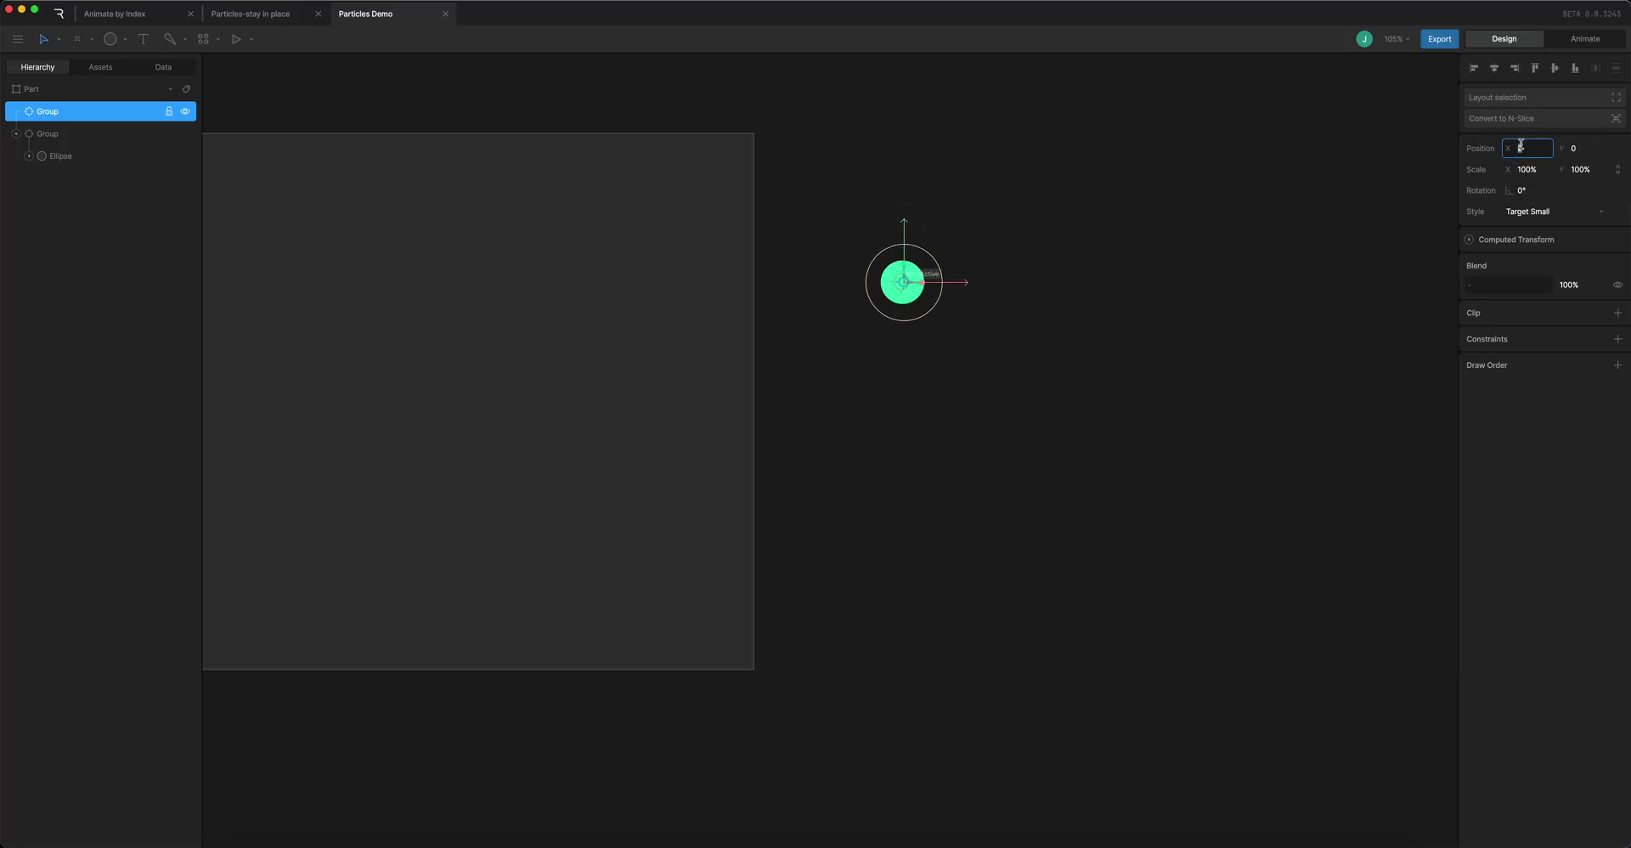
{"action": "key", "text": "Tab"}
{"action": "left_click", "coordinate": [1308, 394]}
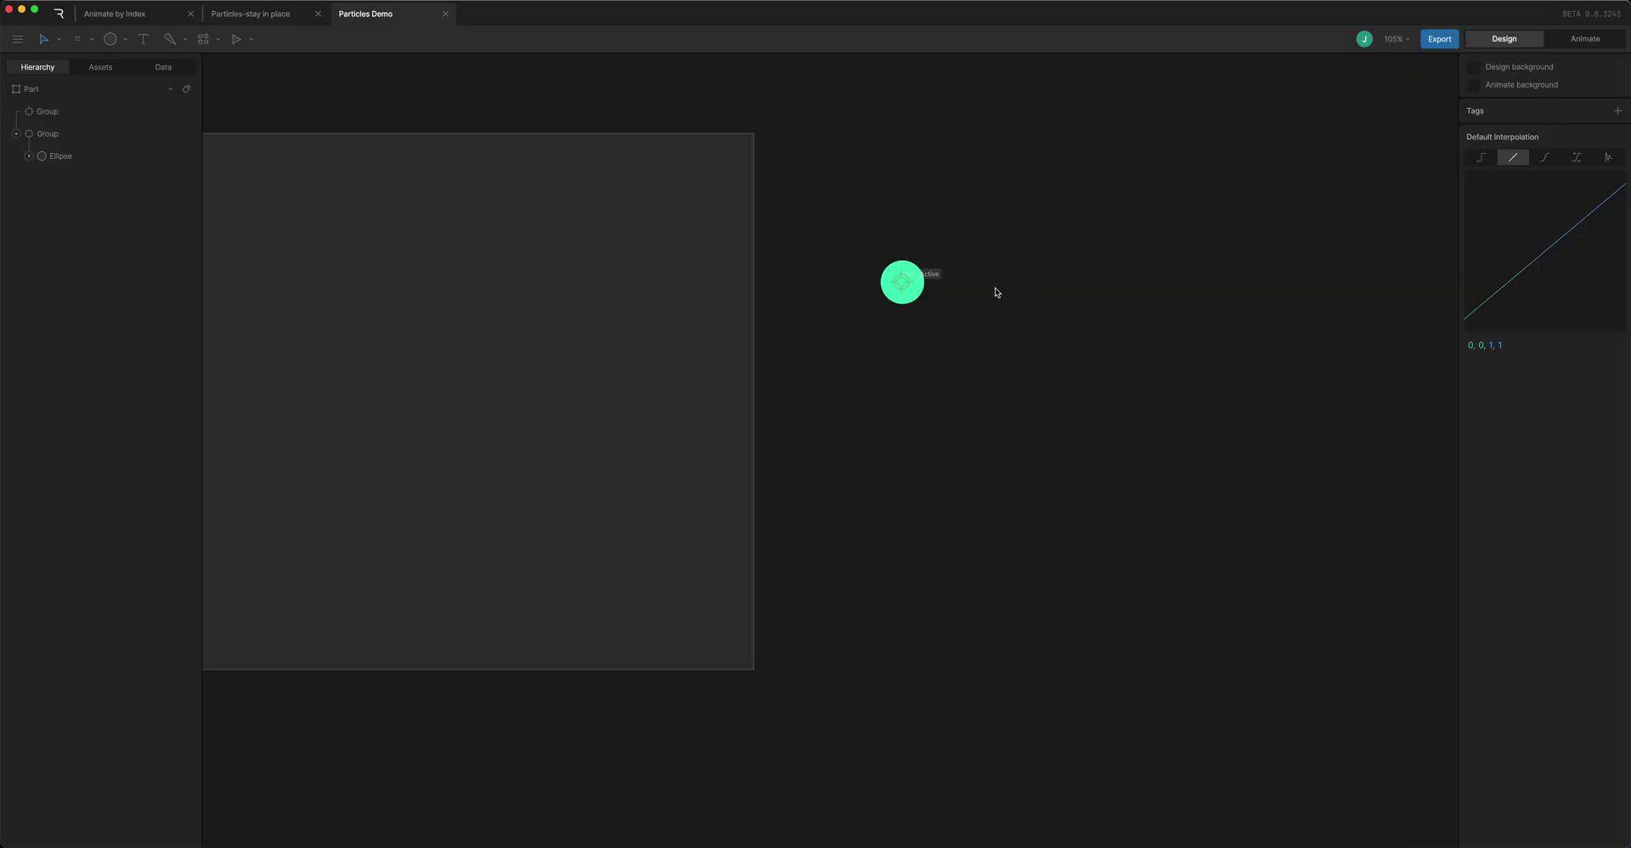
Rename the new group in the Part artboard as xRandom
{"action": "left_click", "coordinate": [85, 111]}
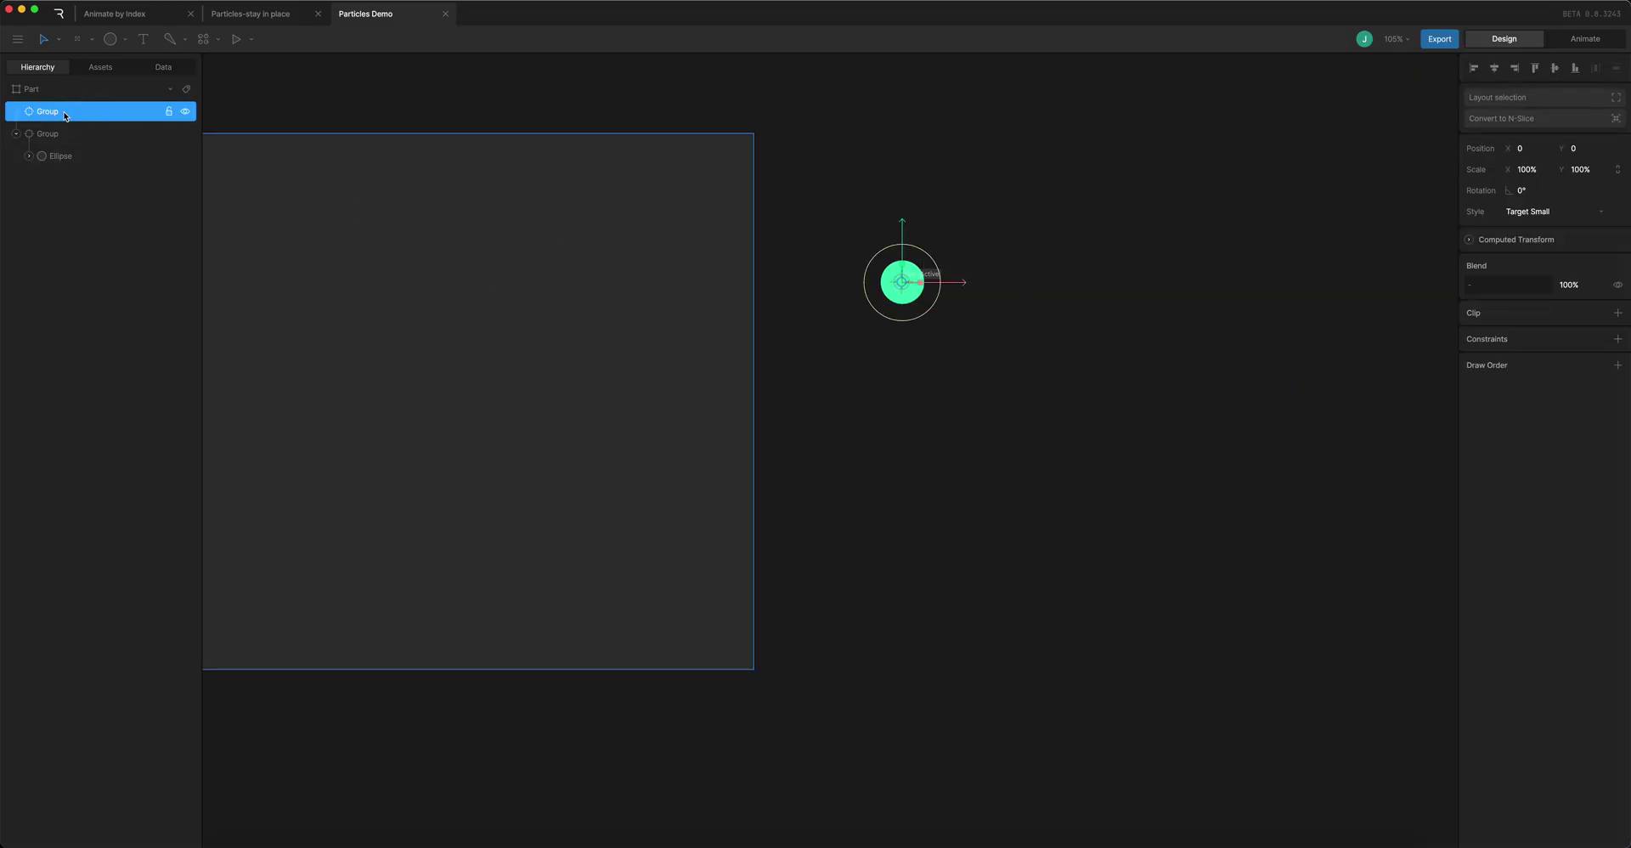
{"action": "double_click", "coordinate": [64, 112]}
{"action": "type", "text": "kRandom"}
{"action": "key", "text": "Return"}
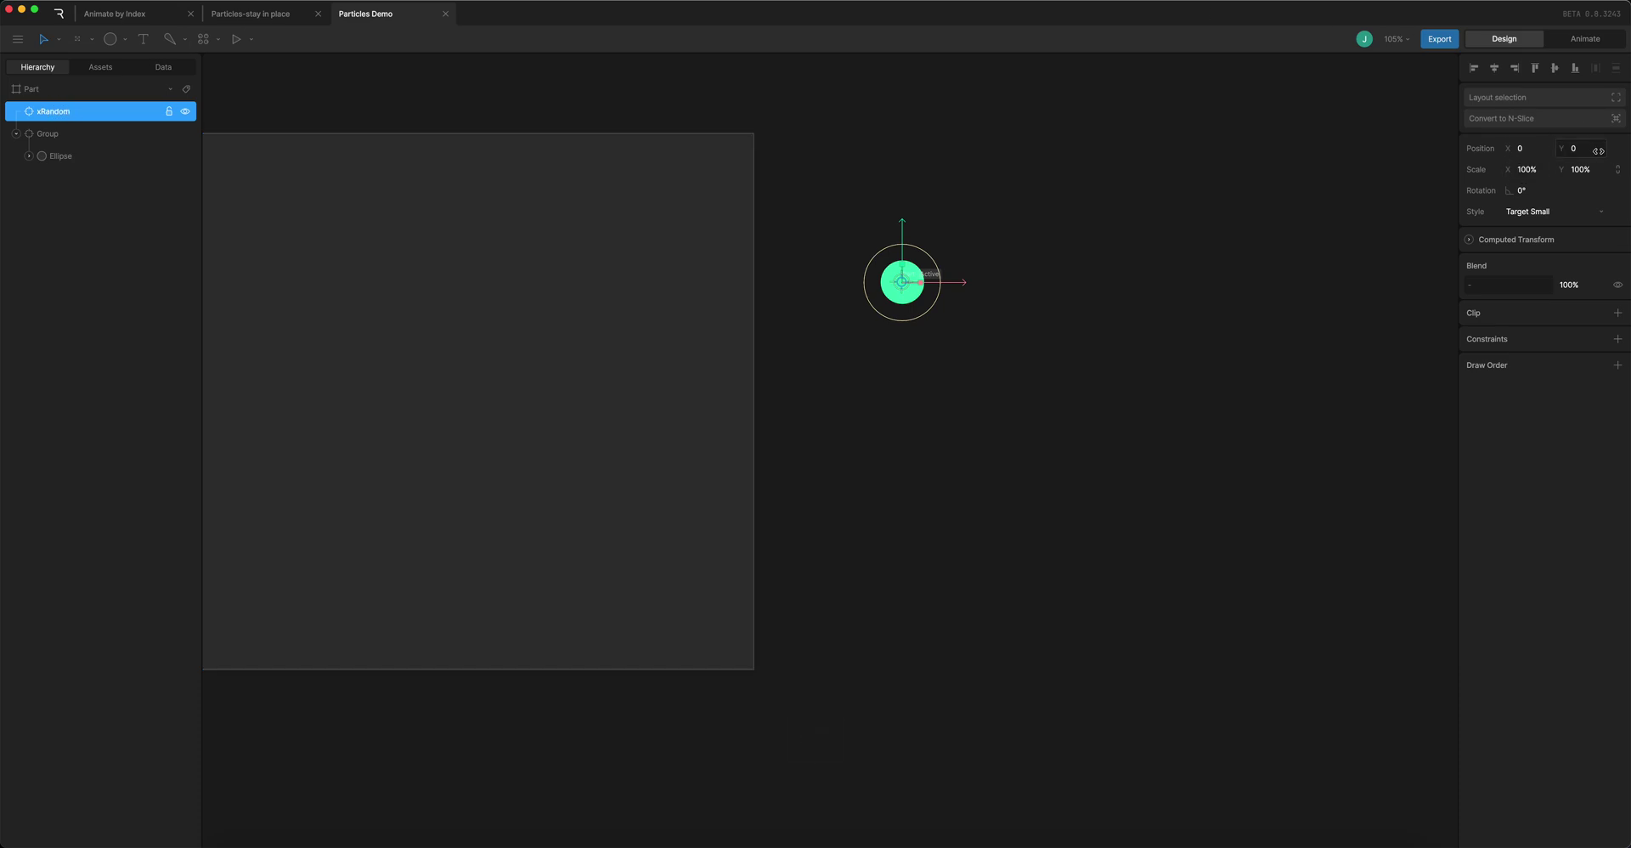
Data bind the xRandom group's X position to the Part view model's Xpos property
{"action": "right_click", "coordinate": [1520, 148]}
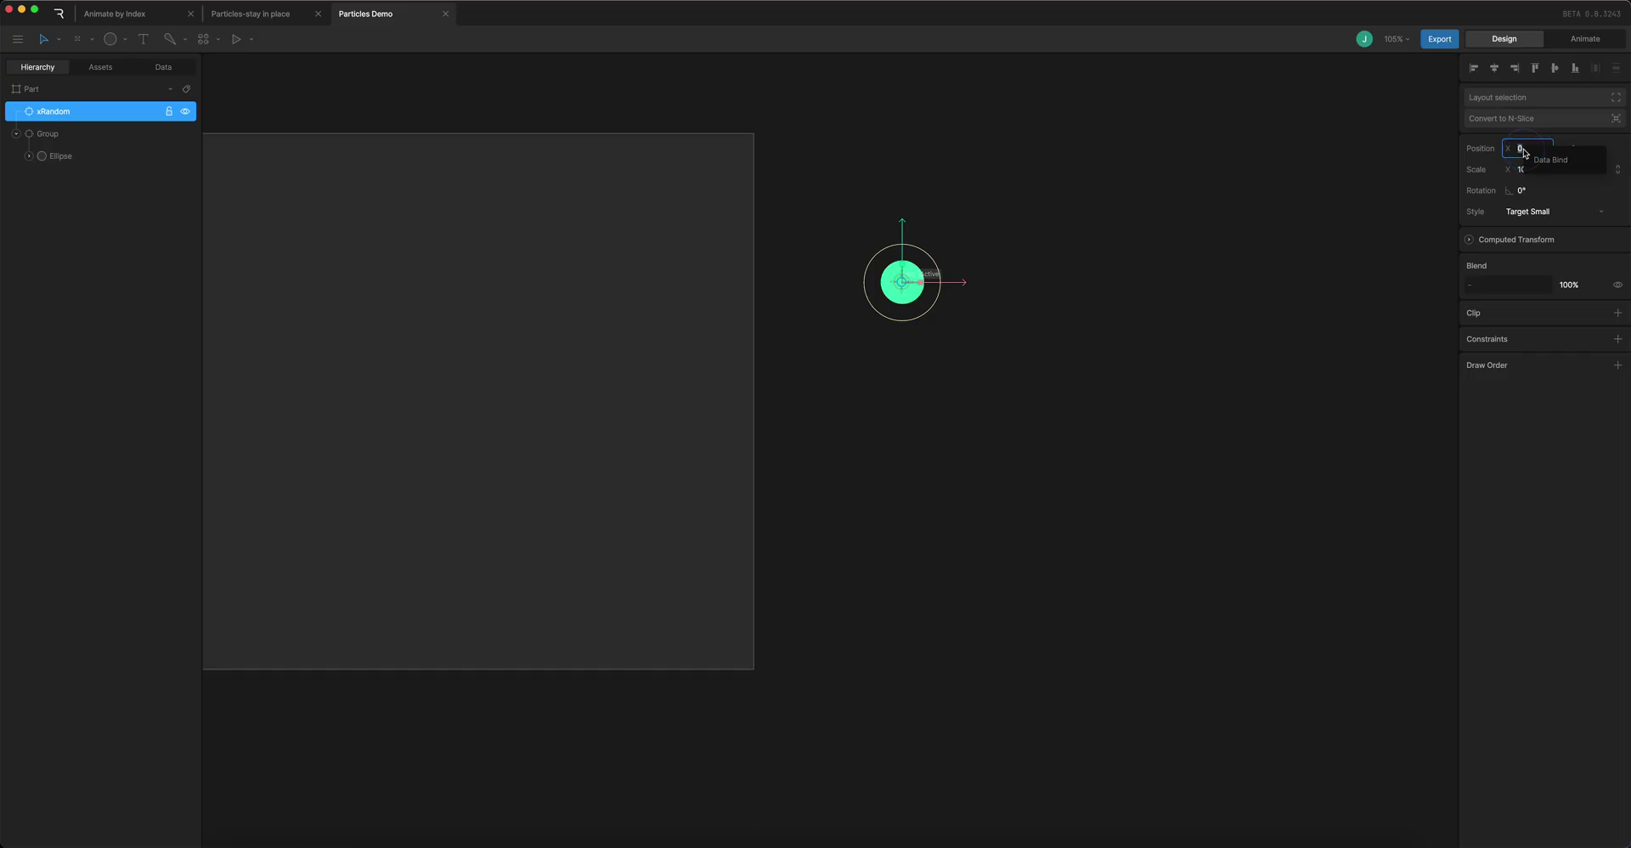
{"action": "left_click", "coordinate": [1557, 154]}
{"action": "left_click", "coordinate": [1423, 175]}
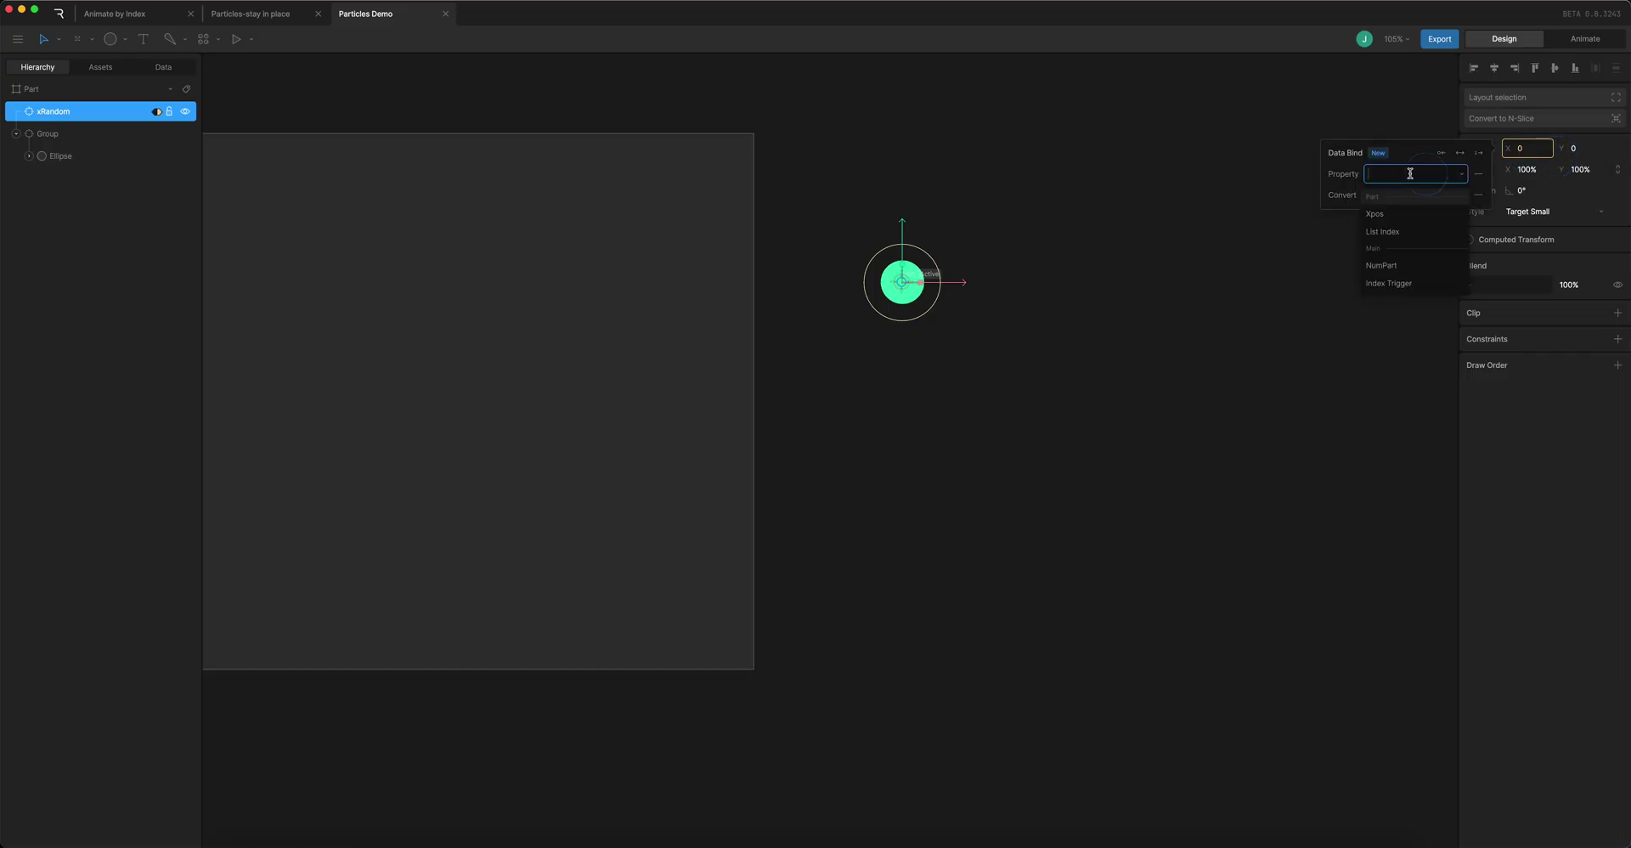
{"action": "left_click", "coordinate": [1389, 217]}
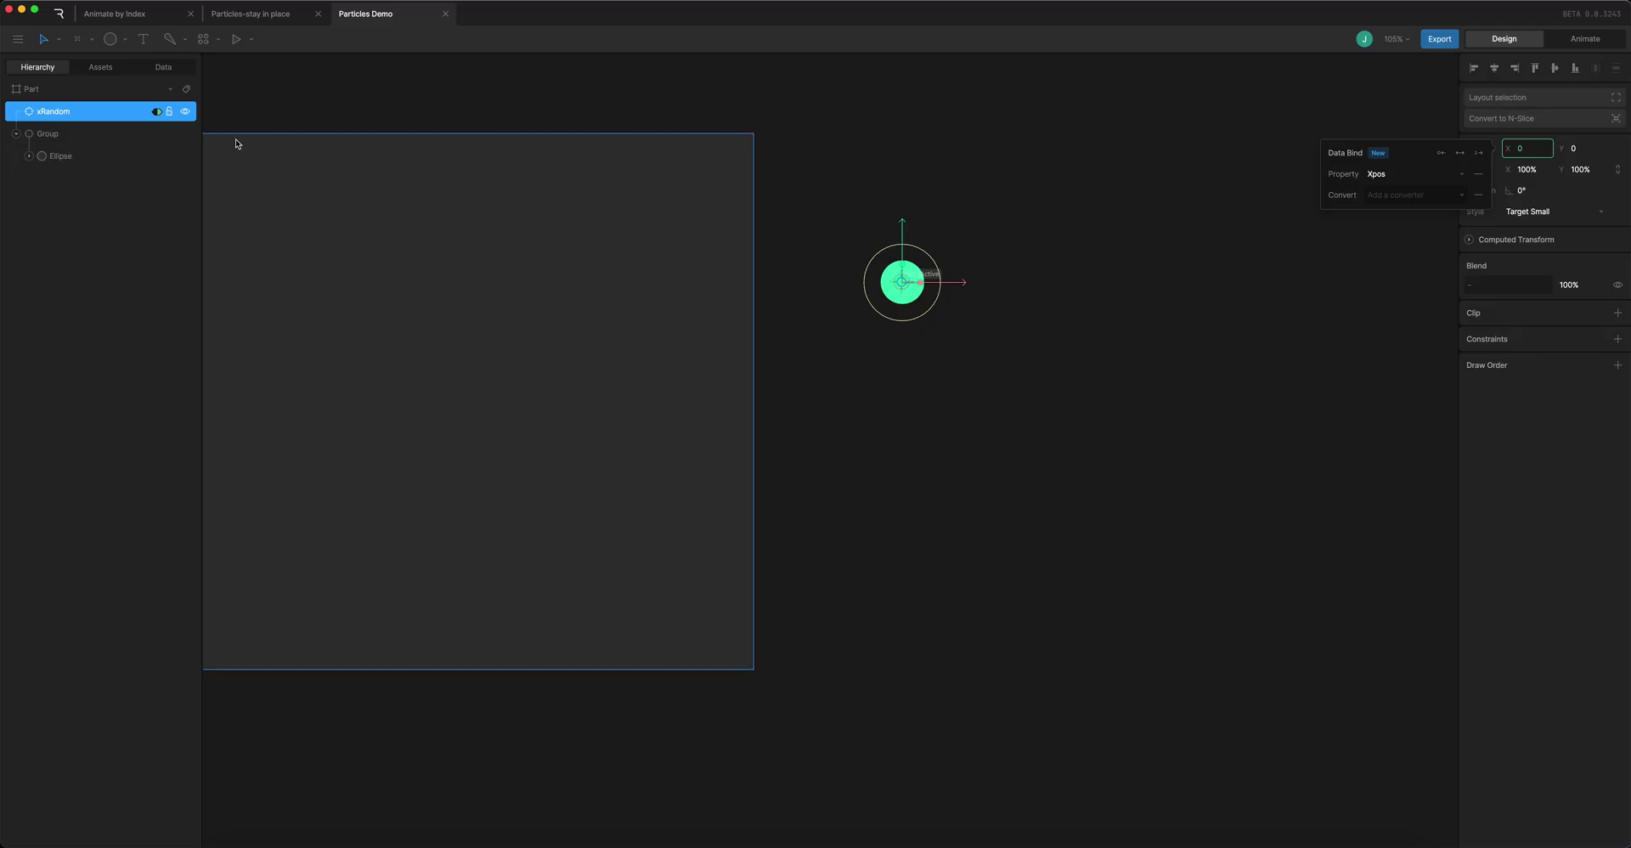
Create a numeric Formula converter and add the Random function to its formula
{"action": "left_click", "coordinate": [165, 66]}
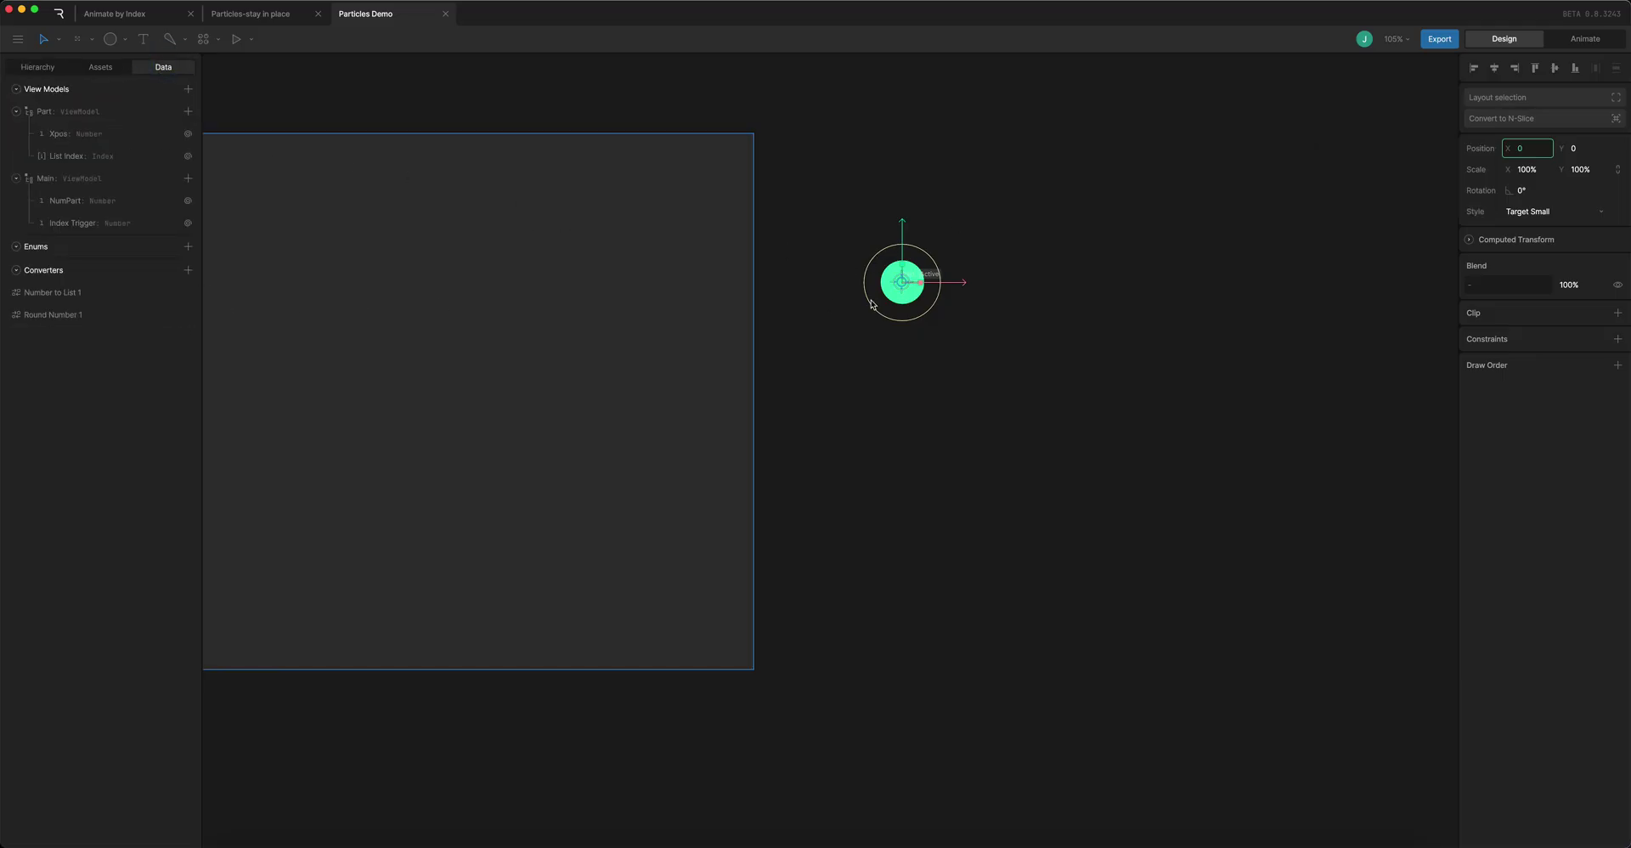
{"action": "left_click", "coordinate": [188, 271]}
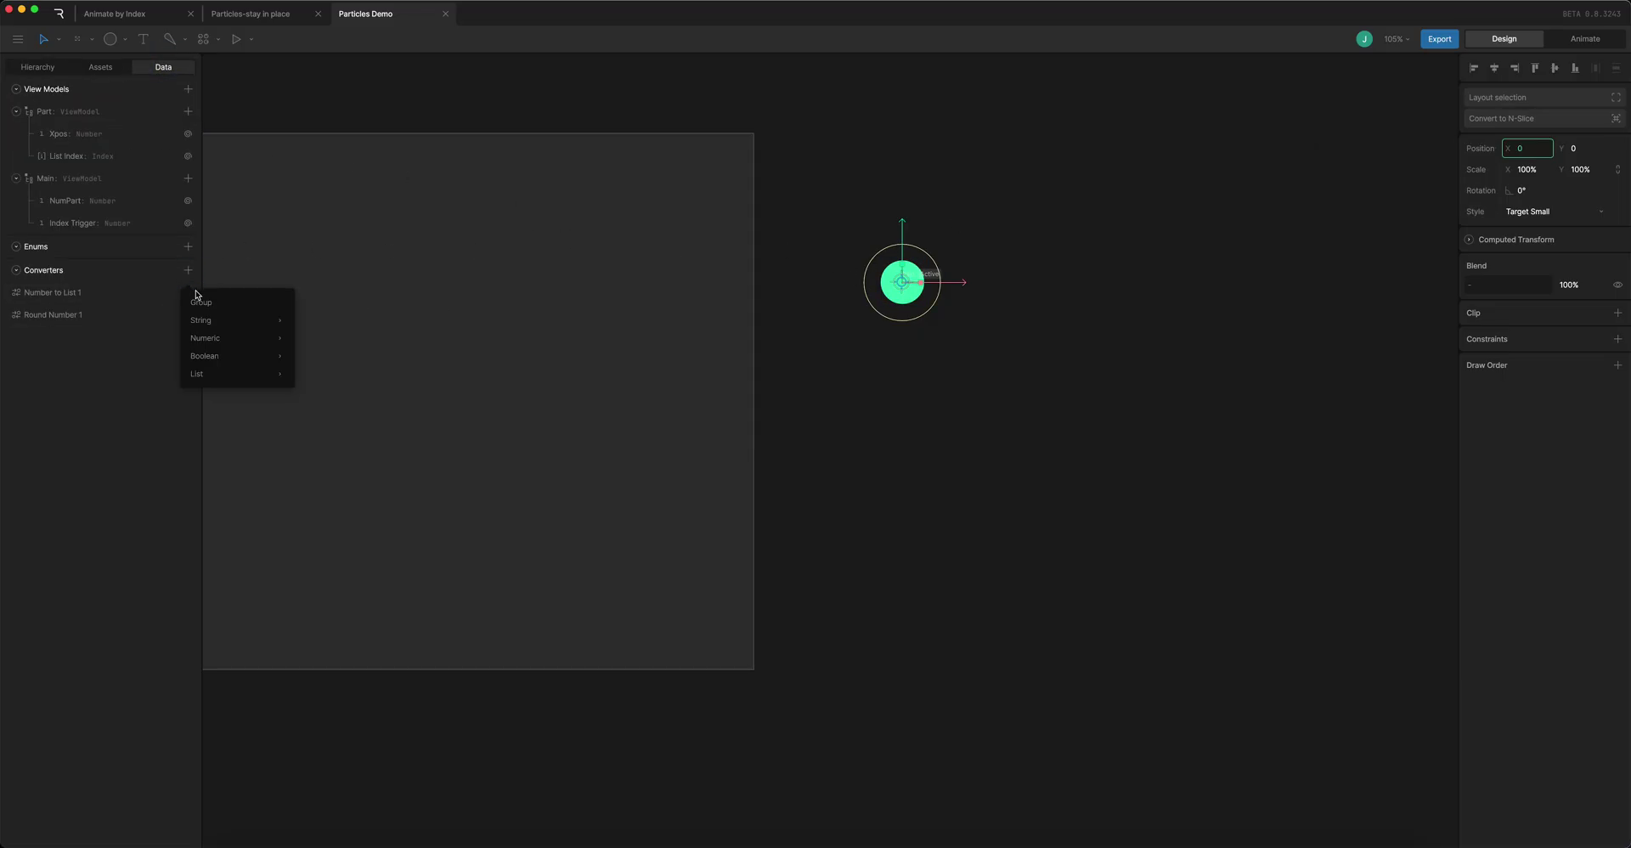
{"action": "mouse_move", "coordinate": [215, 339]}
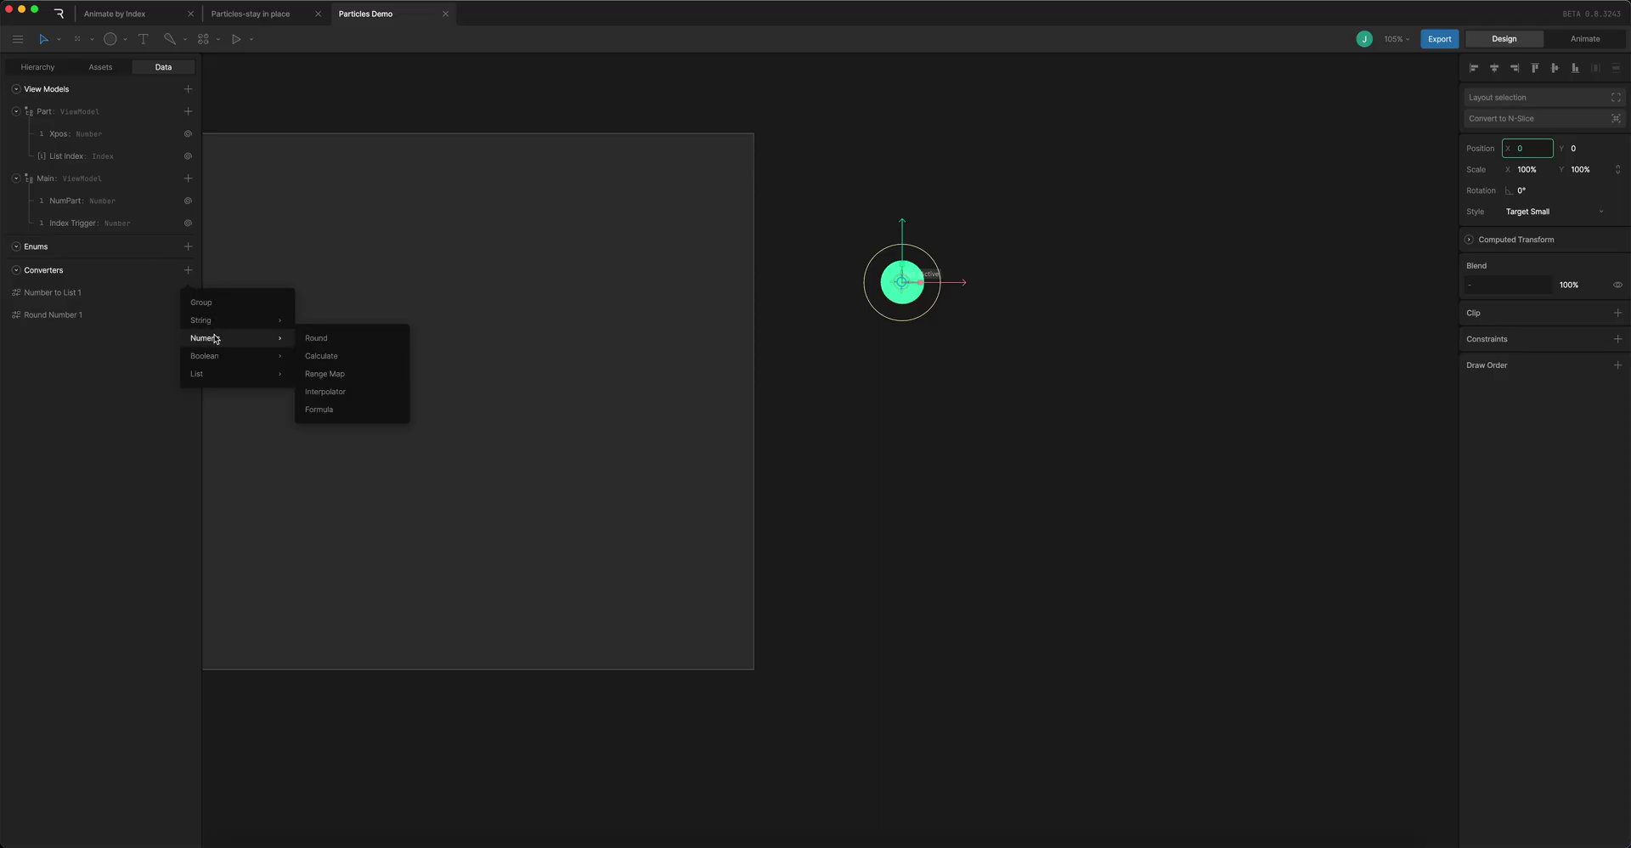
{"action": "left_click", "coordinate": [349, 414]}
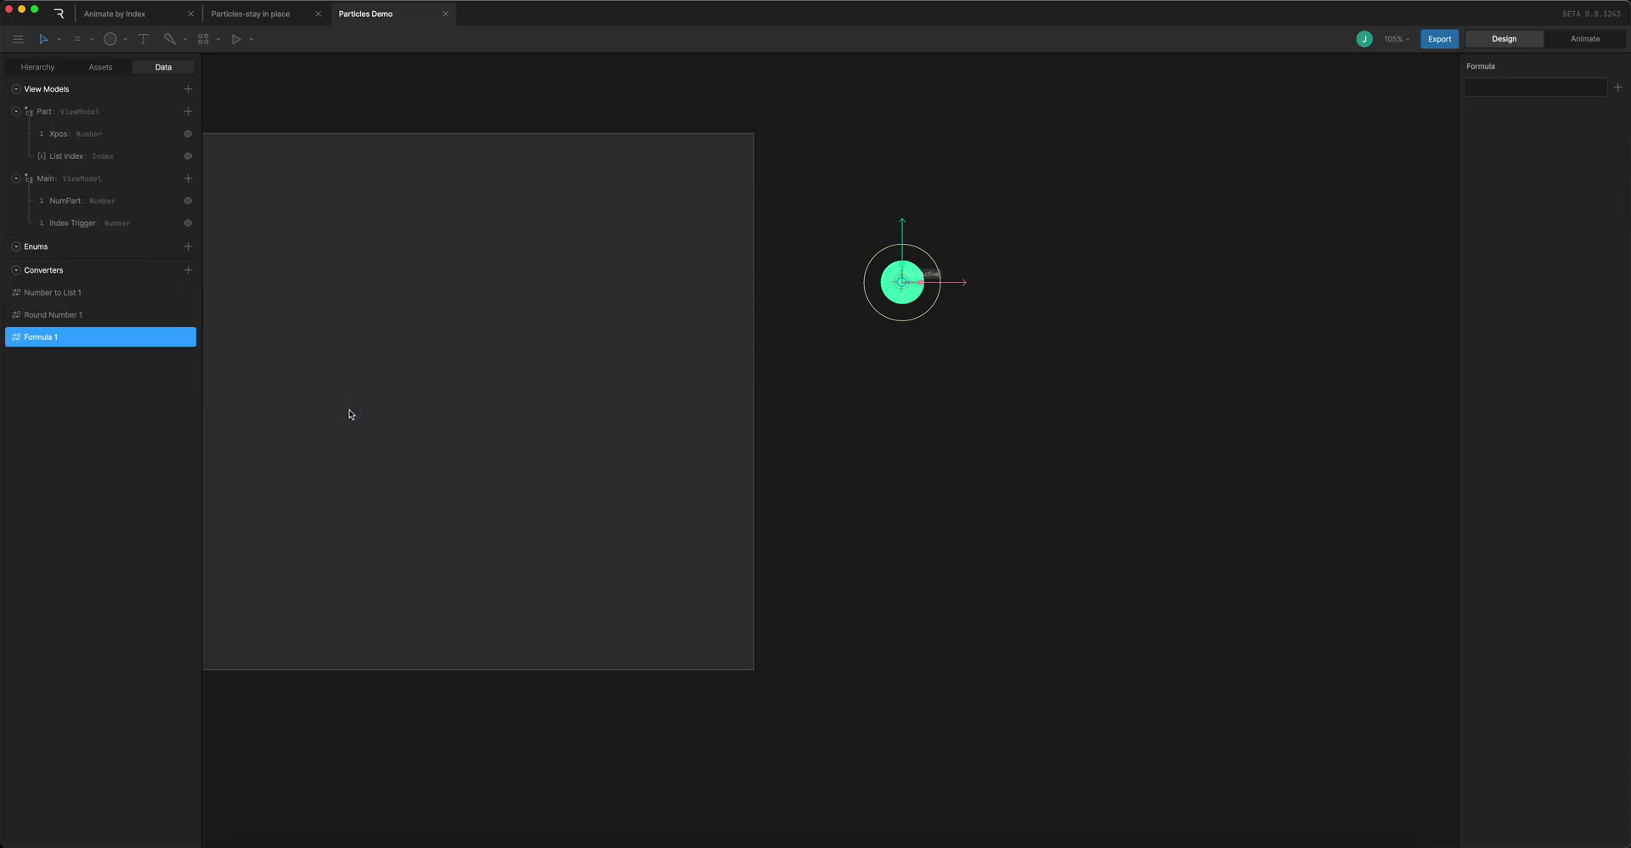
{"action": "left_click", "coordinate": [1618, 86]}
{"action": "mouse_move", "coordinate": [1572, 178]}
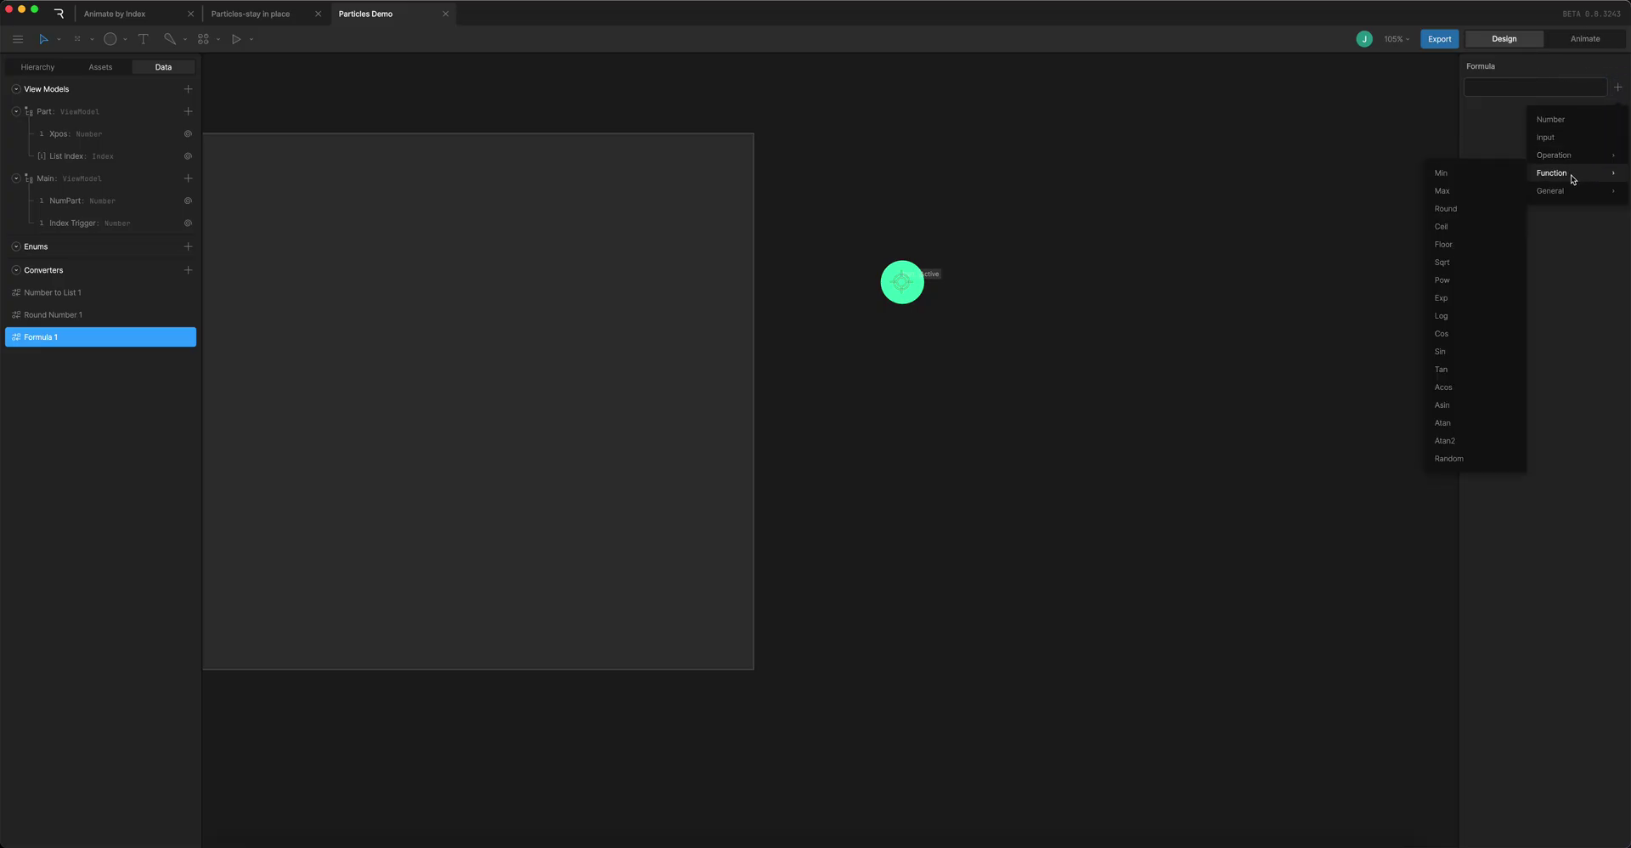
{"action": "left_click", "coordinate": [1449, 459]}
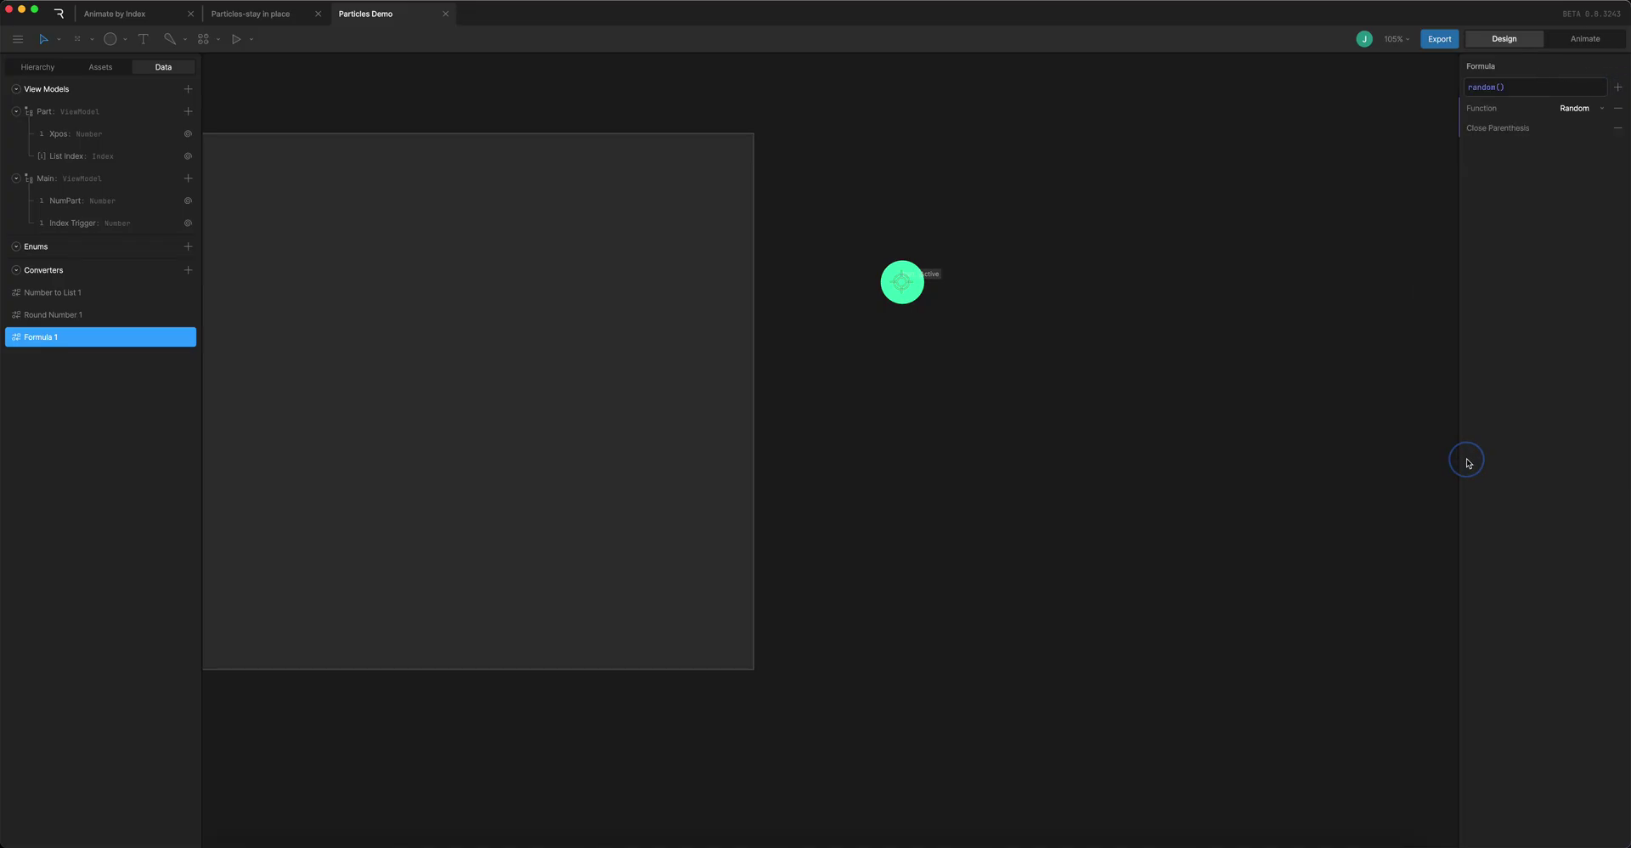
Give the formula's Random function two comma-separated arguments, 0 and 0
{"action": "left_click", "coordinate": [1502, 87]}
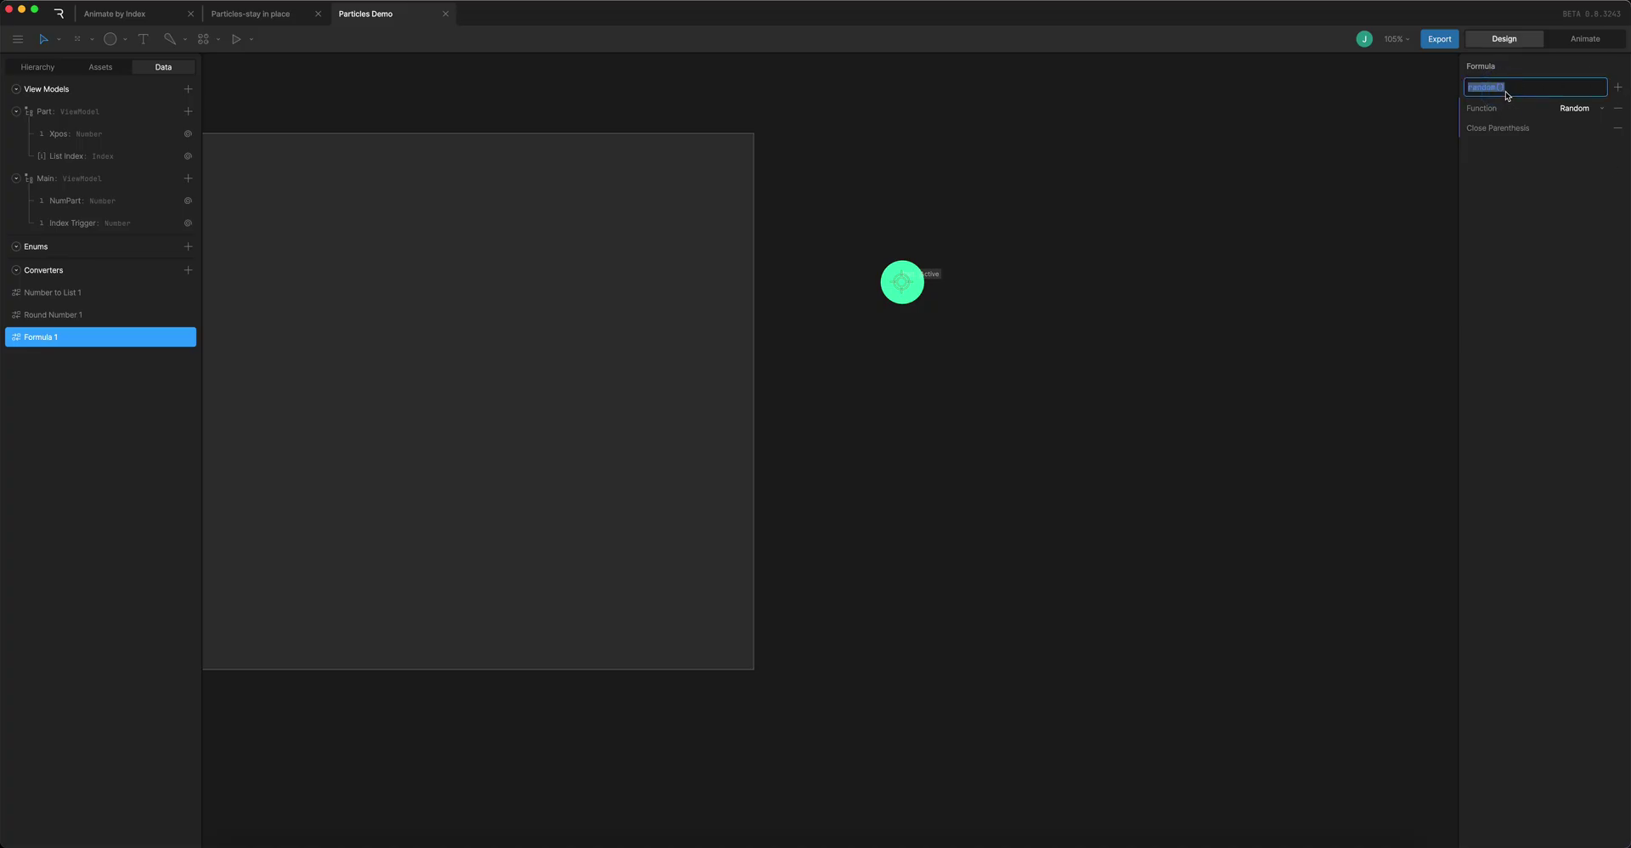
{"action": "left_click", "coordinate": [1501, 86]}
{"action": "type", "text": "0,0"}
{"action": "key", "text": "Return"}
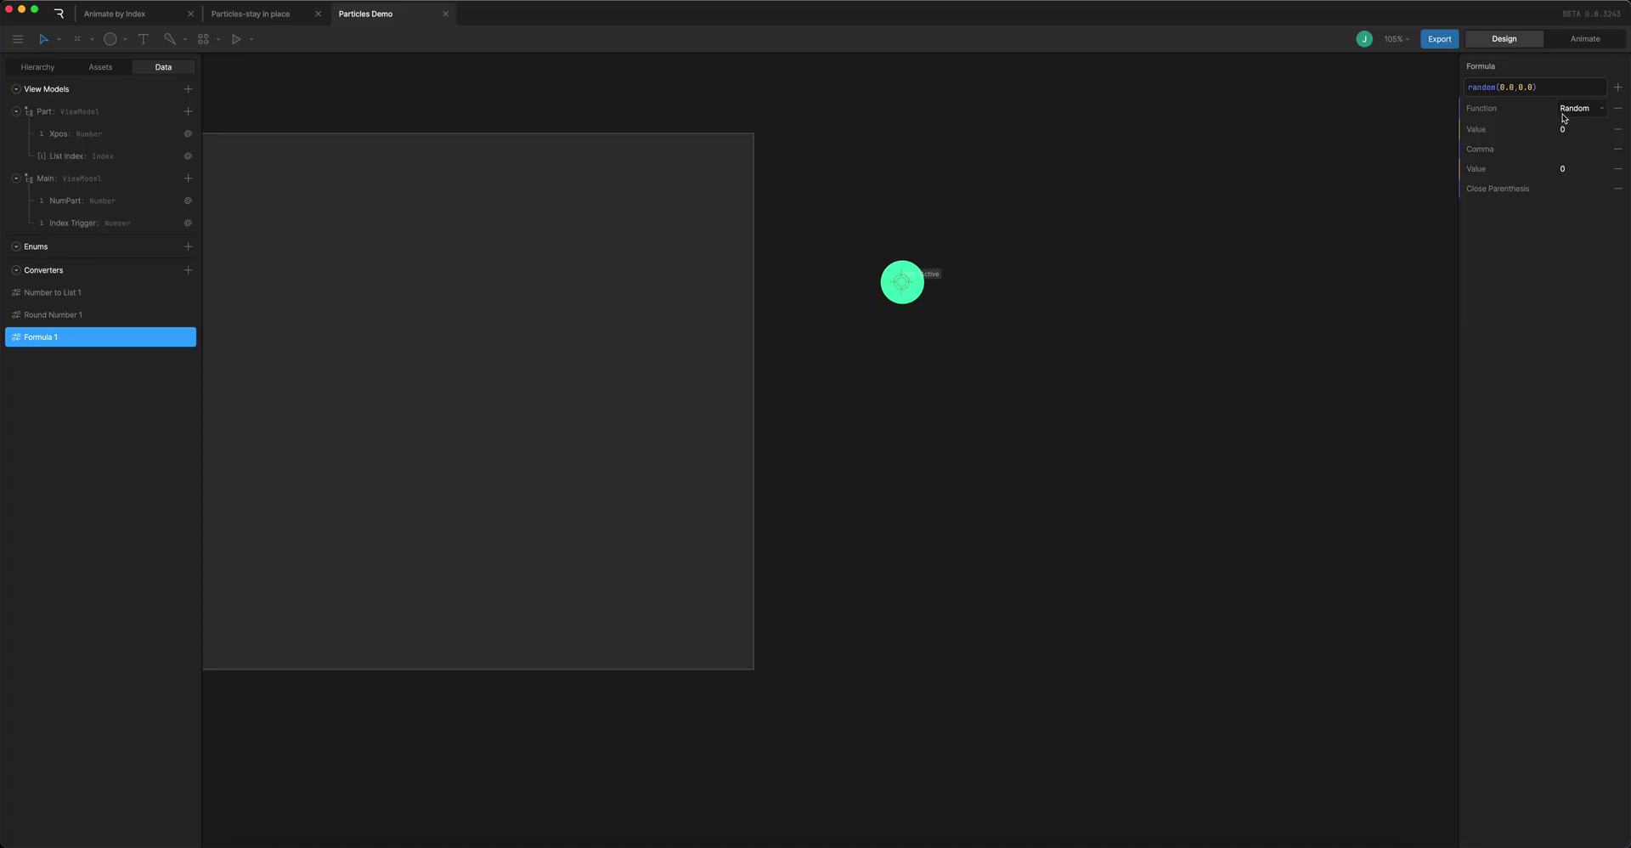
Set the Random function's two values to -500 and 500
{"action": "right_click", "coordinate": [1576, 130]}
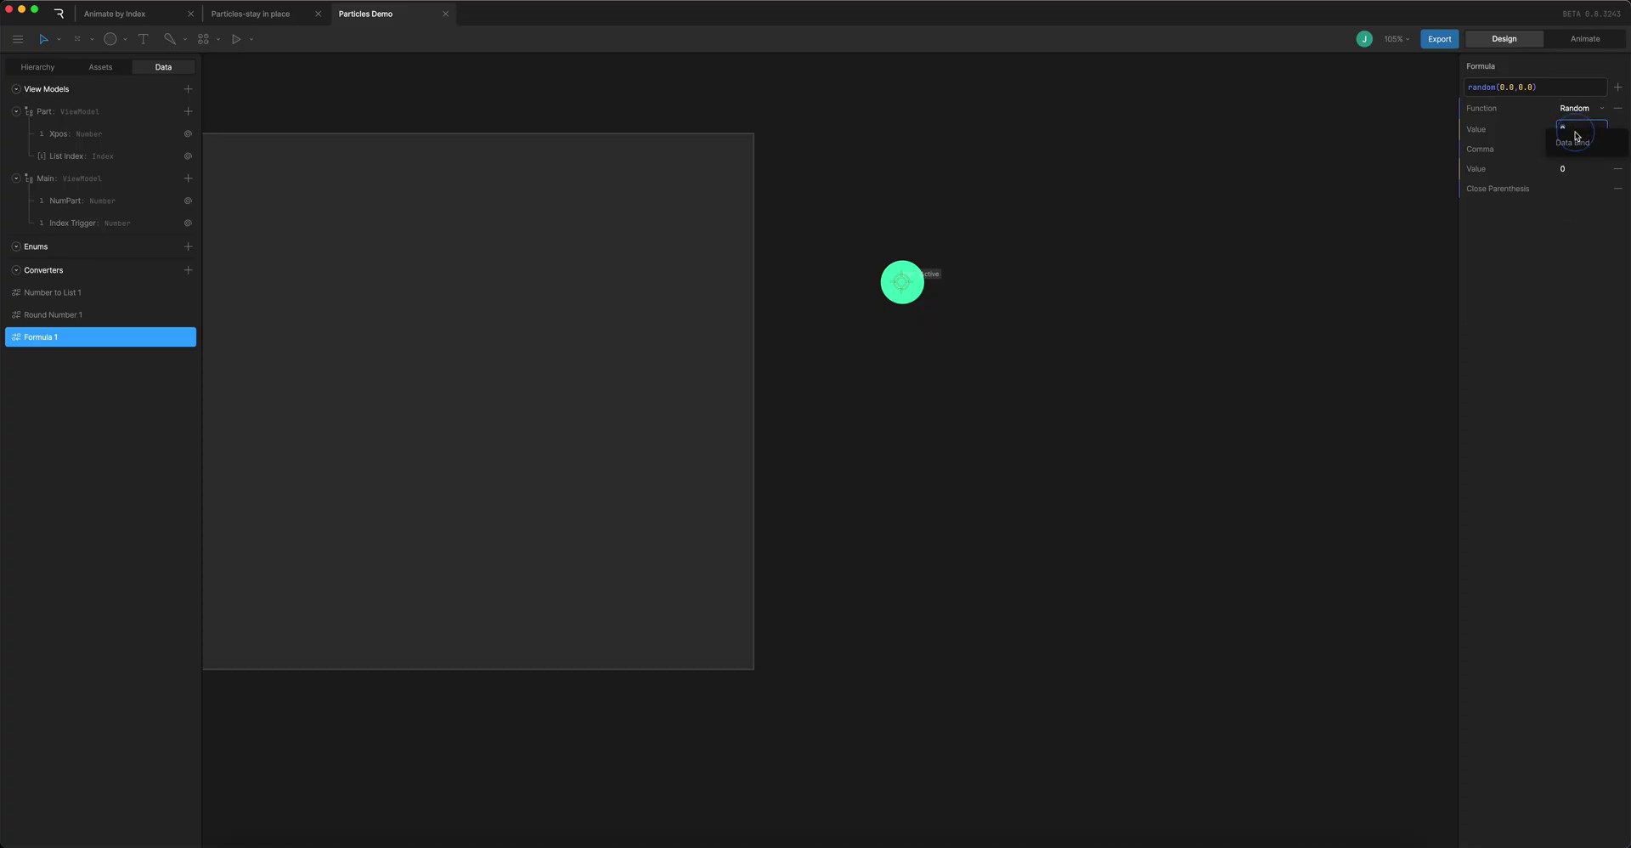
{"action": "left_click", "coordinate": [1579, 313]}
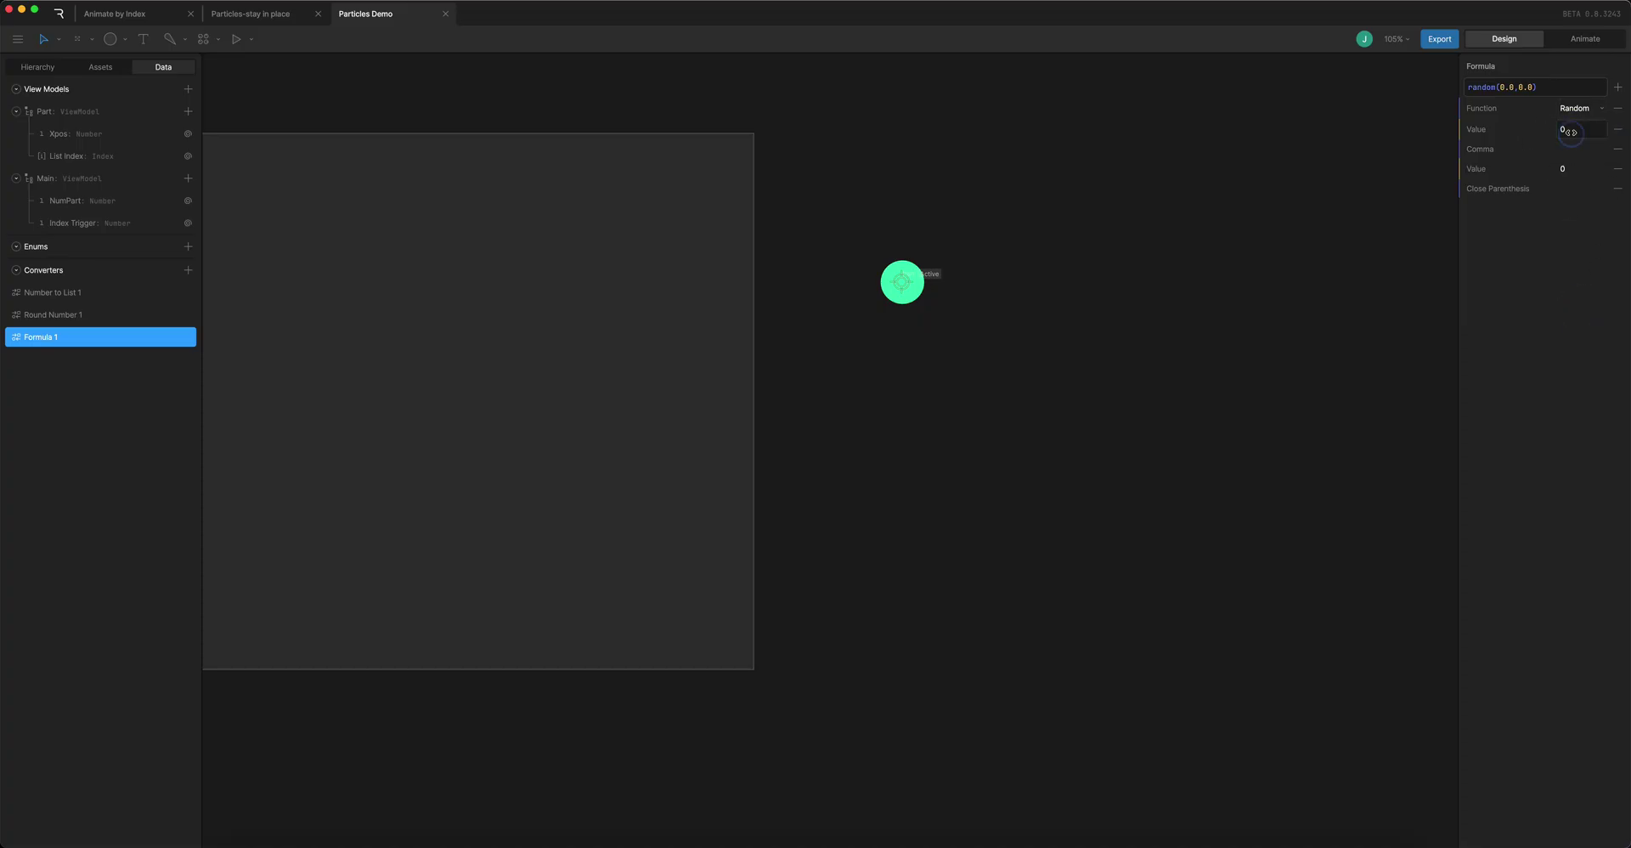
{"action": "left_click", "coordinate": [1573, 132]}
{"action": "key", "text": "Tab"}
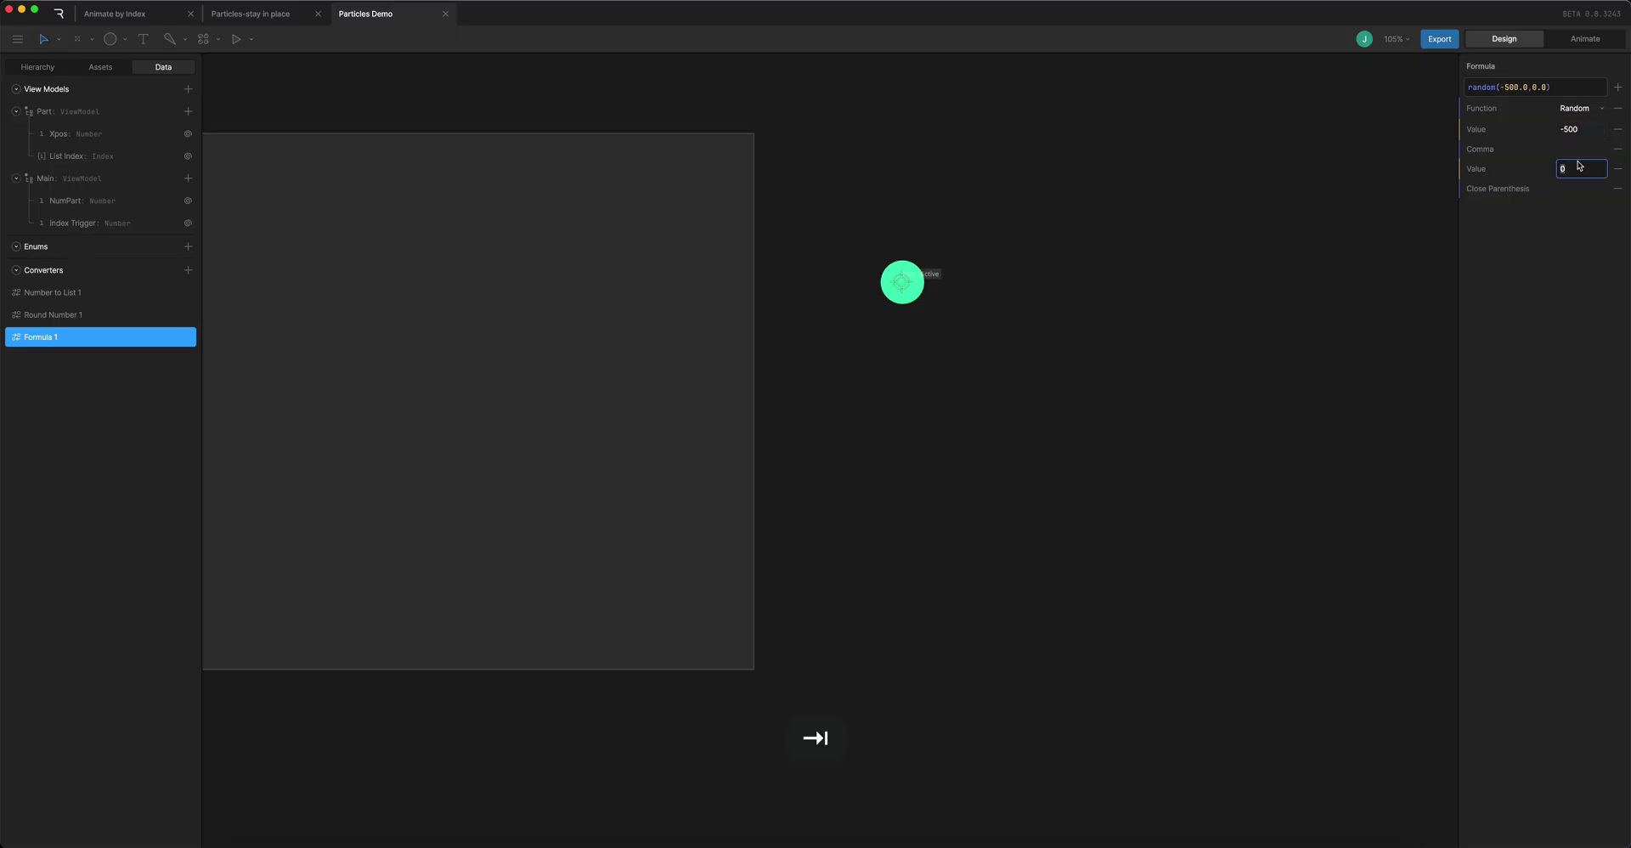
{"action": "left_click", "coordinate": [1578, 166]}
{"action": "type", "text": "500"}
{"action": "key", "text": "Tab"}
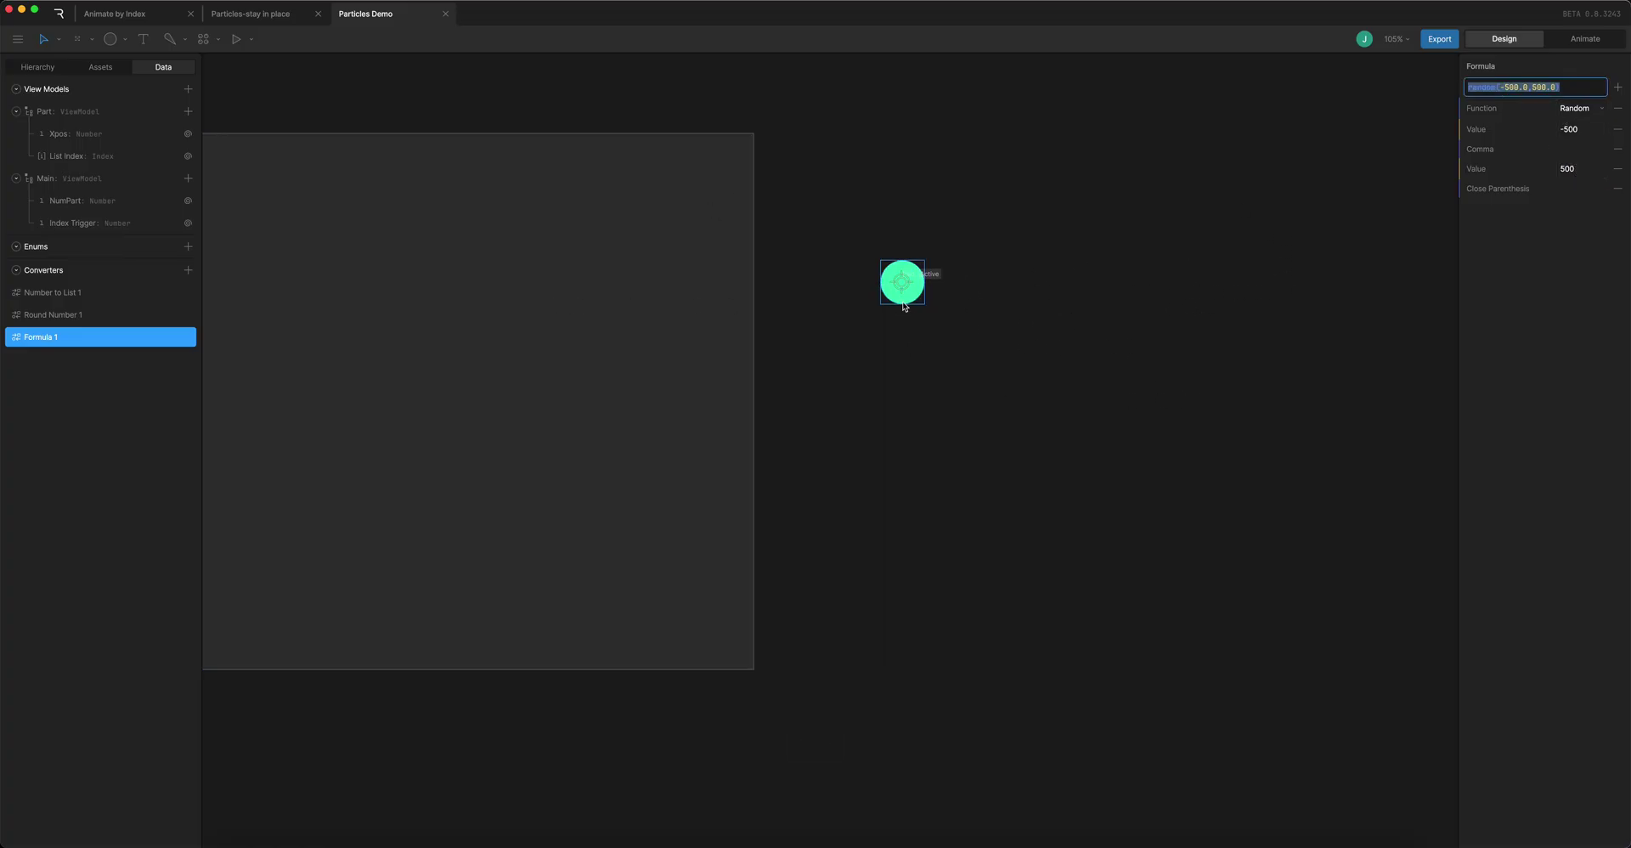
Play the Part artboard's state machine in Animate mode to preview the particle's motion, and stop it
{"action": "left_click", "coordinate": [41, 69]}
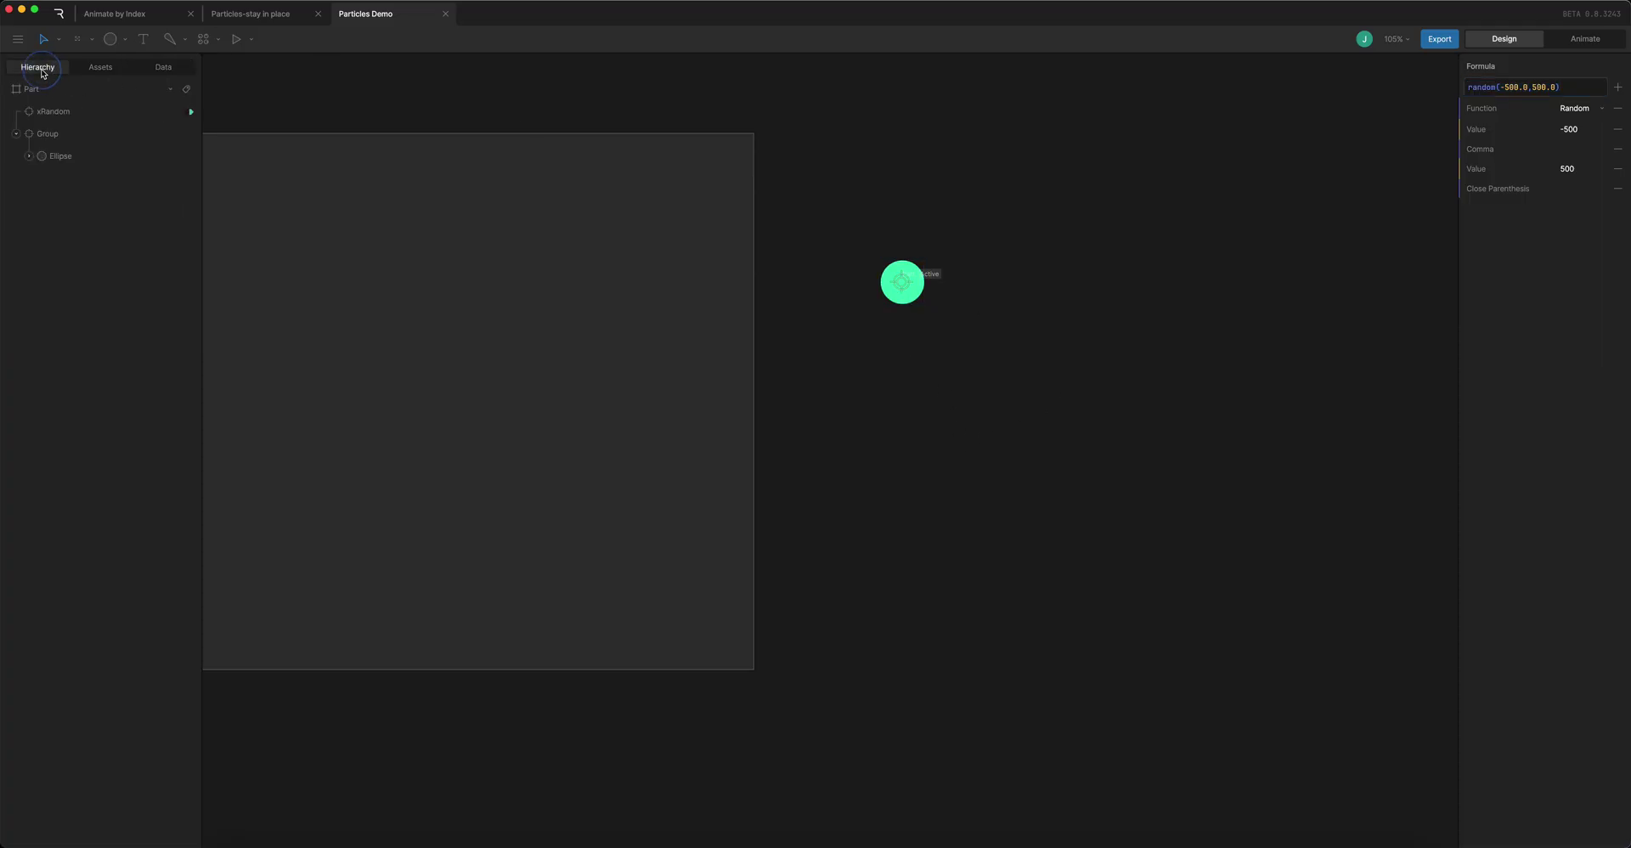
{"action": "left_click", "coordinate": [914, 276]}
{"action": "key", "text": "Tab"}
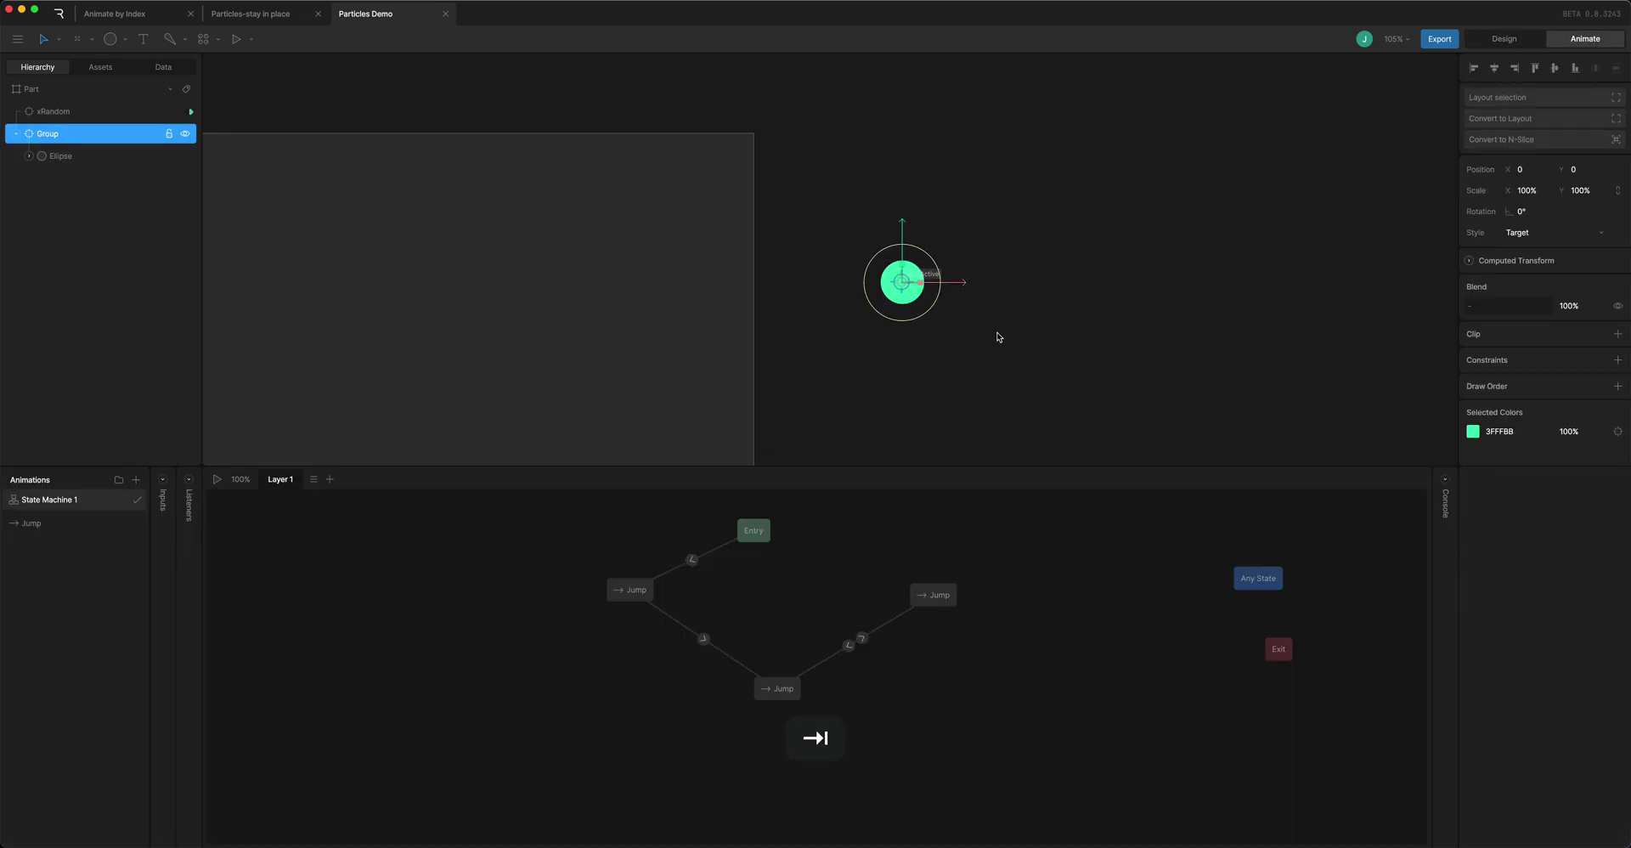
{"action": "key", "text": "space"}
{"action": "scroll", "coordinate": [978, 335], "scroll_direction": "down", "scroll_amount": 5}
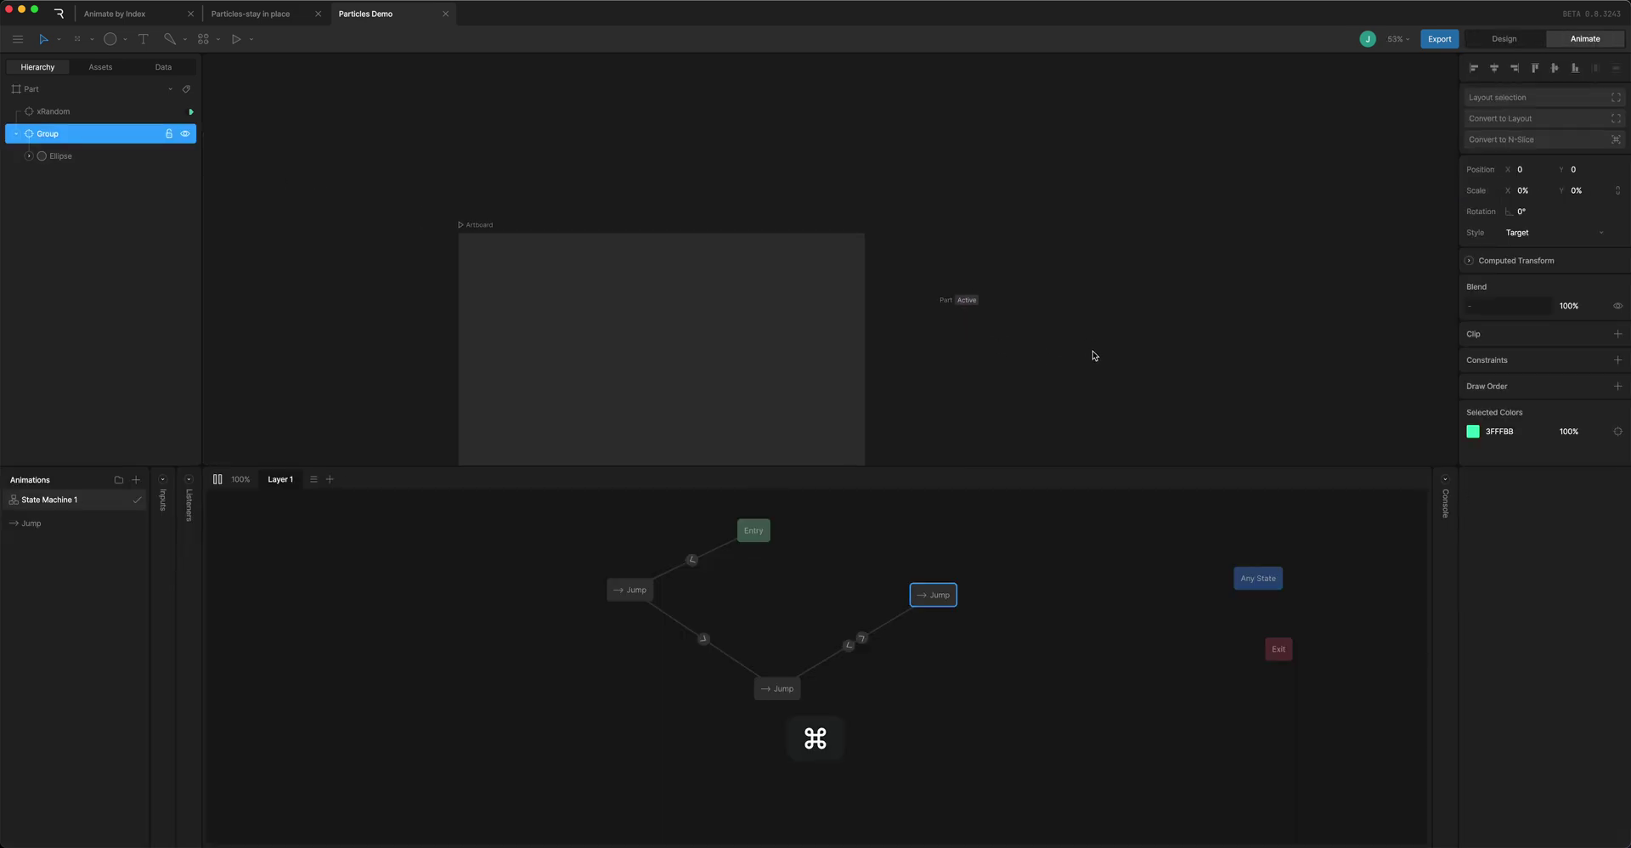
{"action": "scroll", "coordinate": [972, 346], "scroll_direction": "down", "scroll_amount": 3}
{"action": "scroll", "coordinate": [972, 346], "scroll_direction": "down", "scroll_amount": 3}
{"action": "scroll", "coordinate": [975, 335], "scroll_direction": "up", "scroll_amount": 5}
{"action": "right_click", "coordinate": [977, 342]}
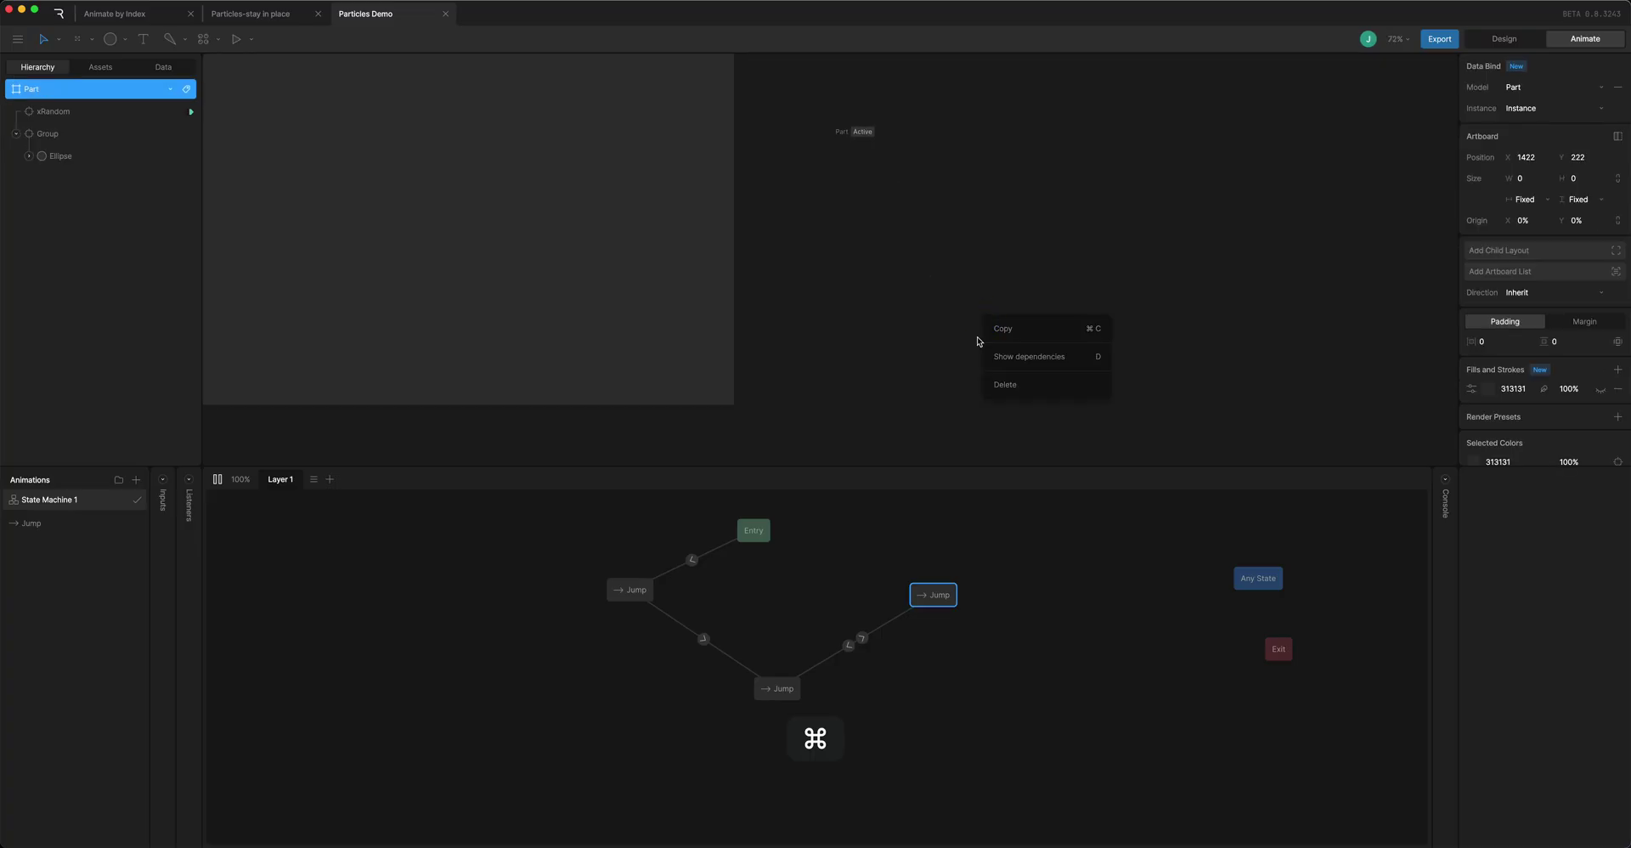
{"action": "key", "text": "space"}
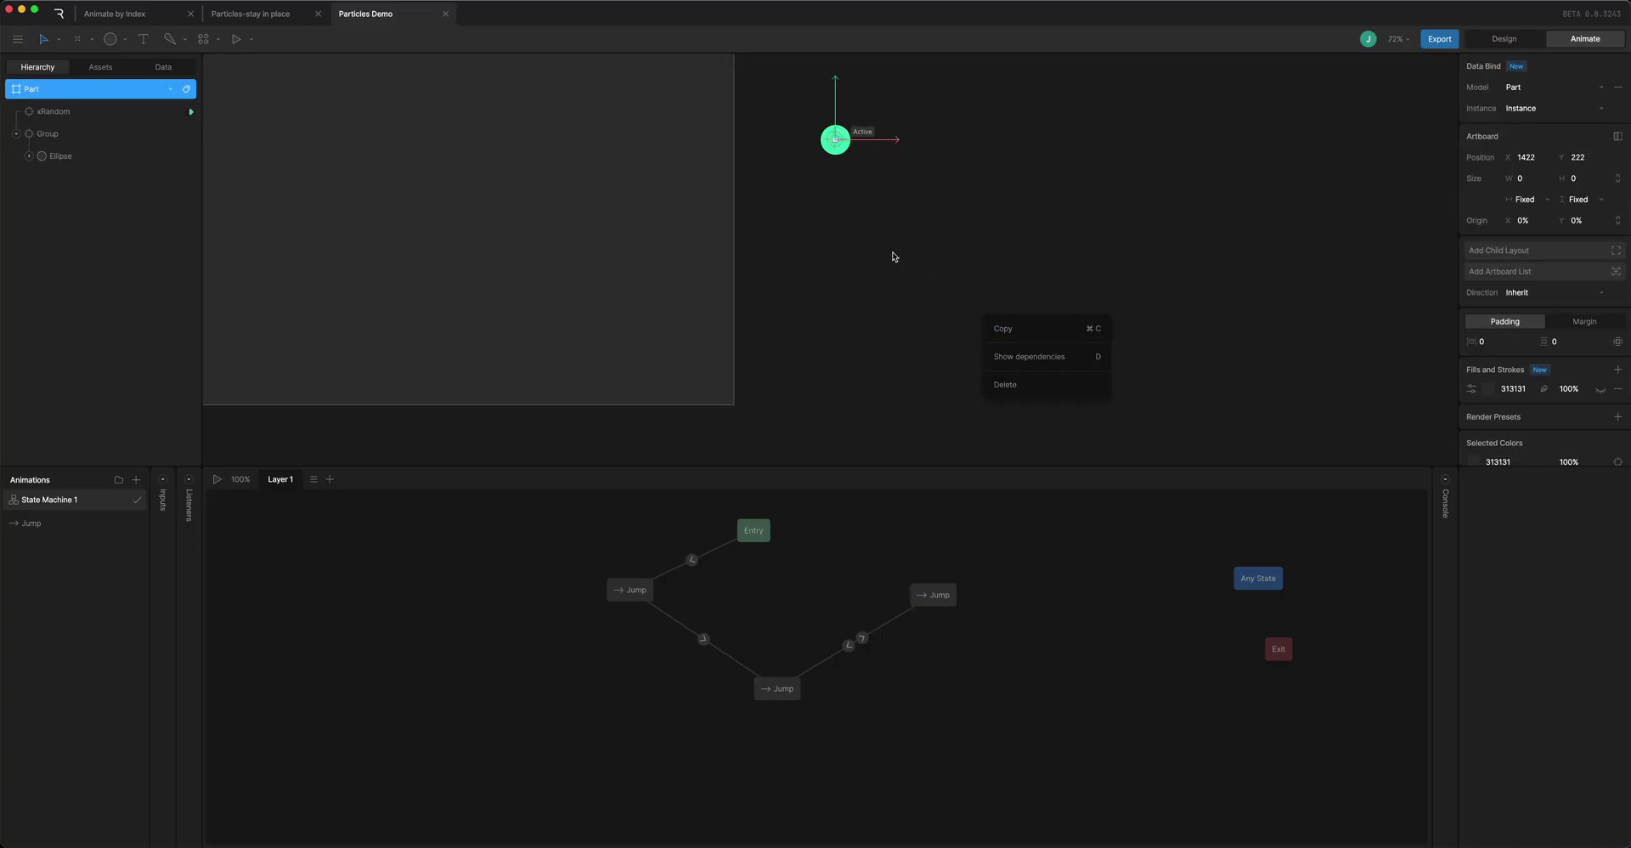
{"action": "left_click", "coordinate": [908, 242]}
{"action": "scroll", "coordinate": [875, 245], "scroll_direction": "up", "scroll_amount": 3}
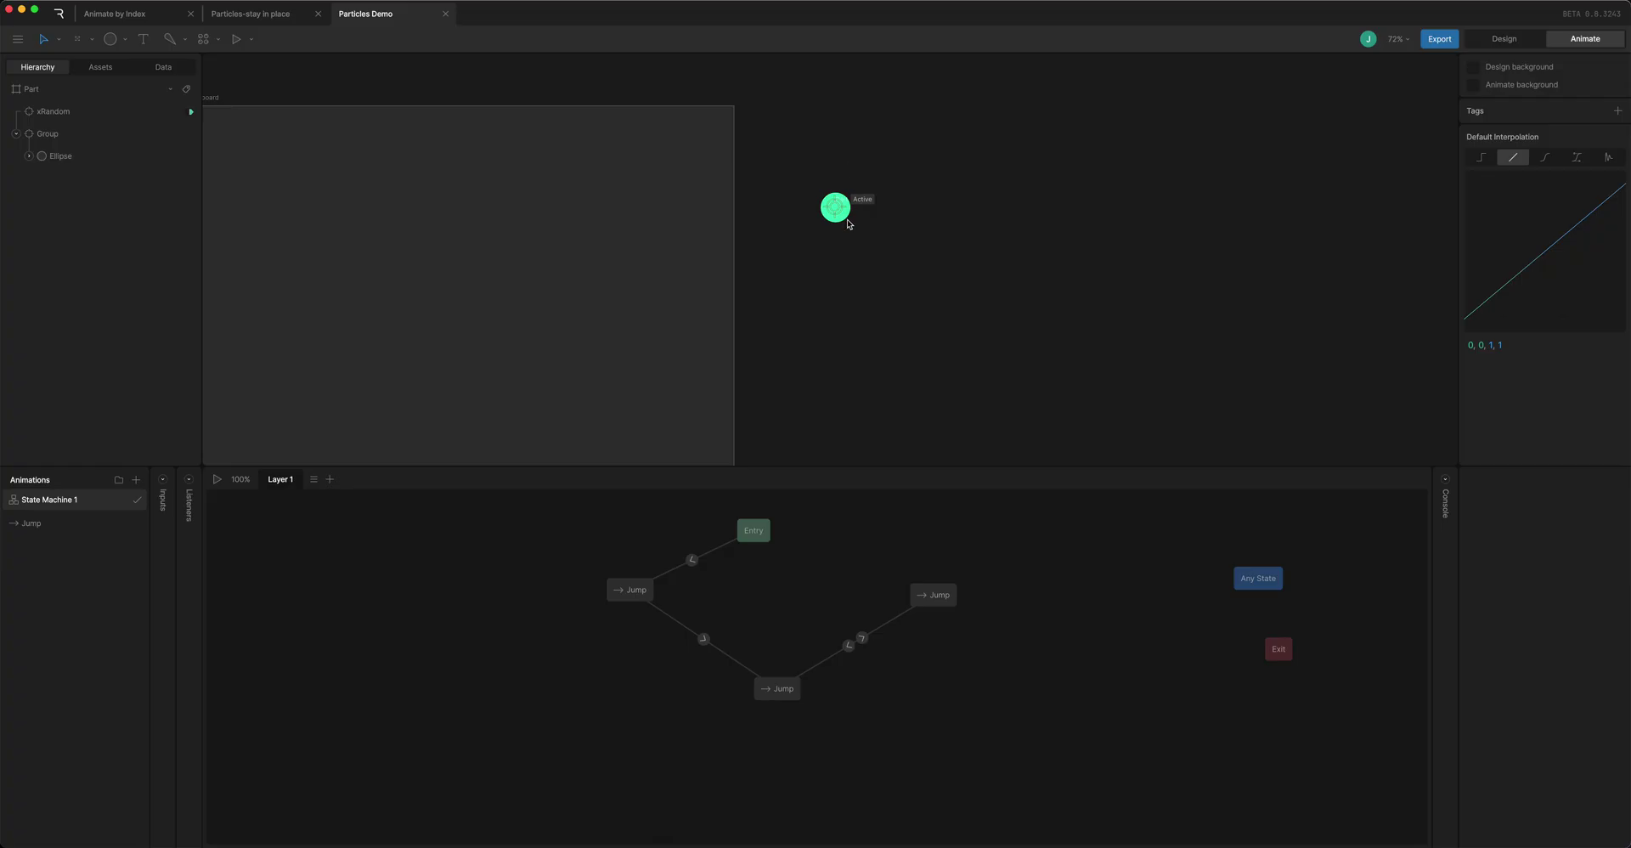
Check the Show Final Playback view option and replay the Part state machine
{"action": "left_click", "coordinate": [1398, 40]}
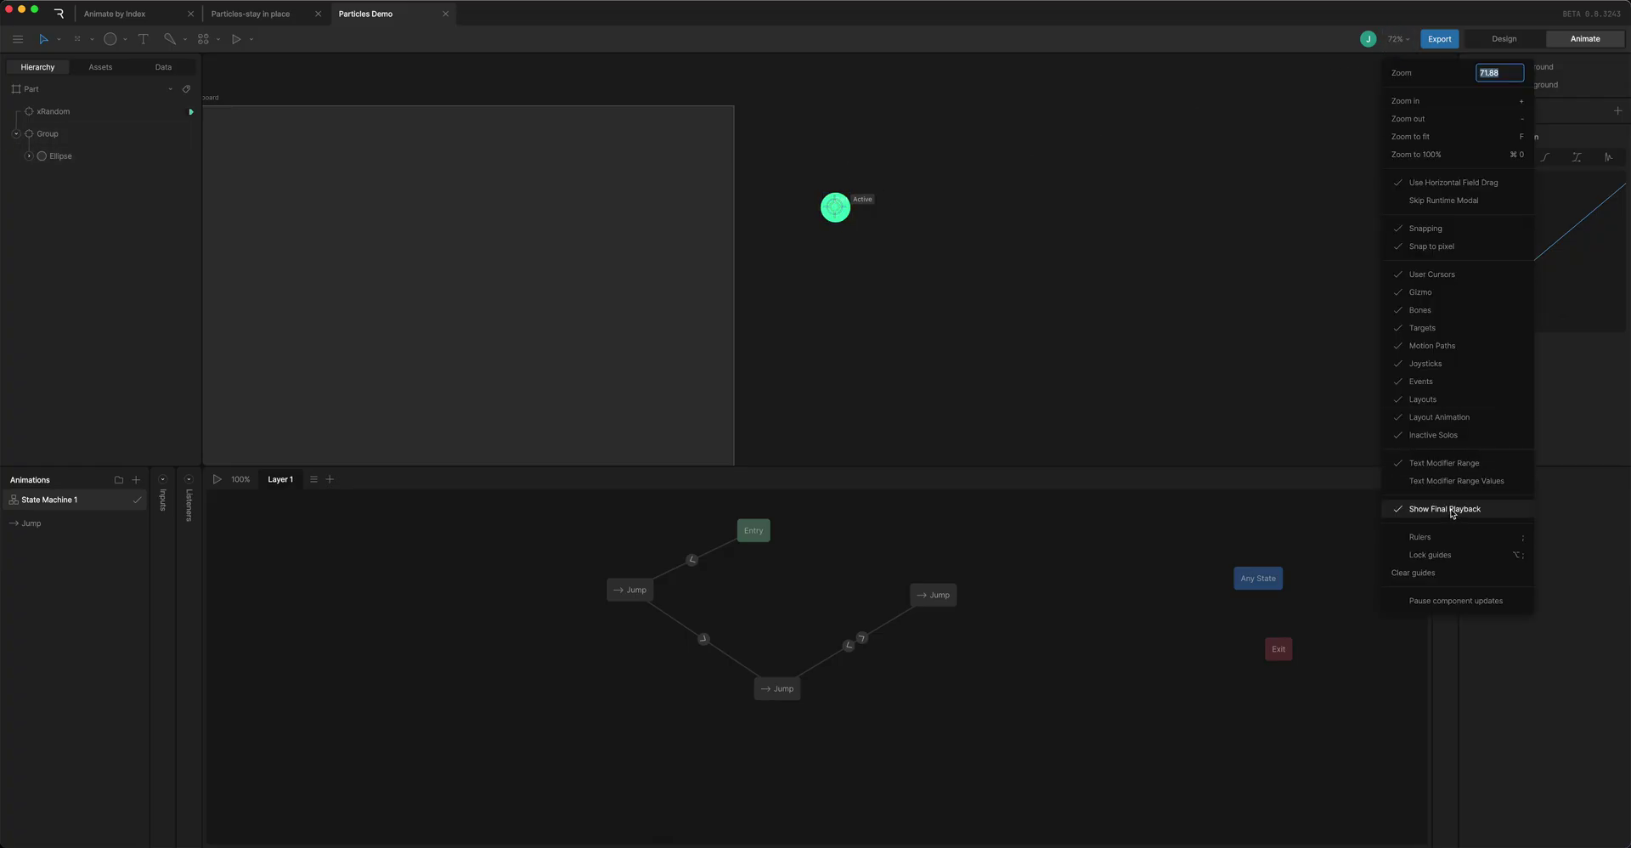
{"action": "left_click", "coordinate": [919, 239]}
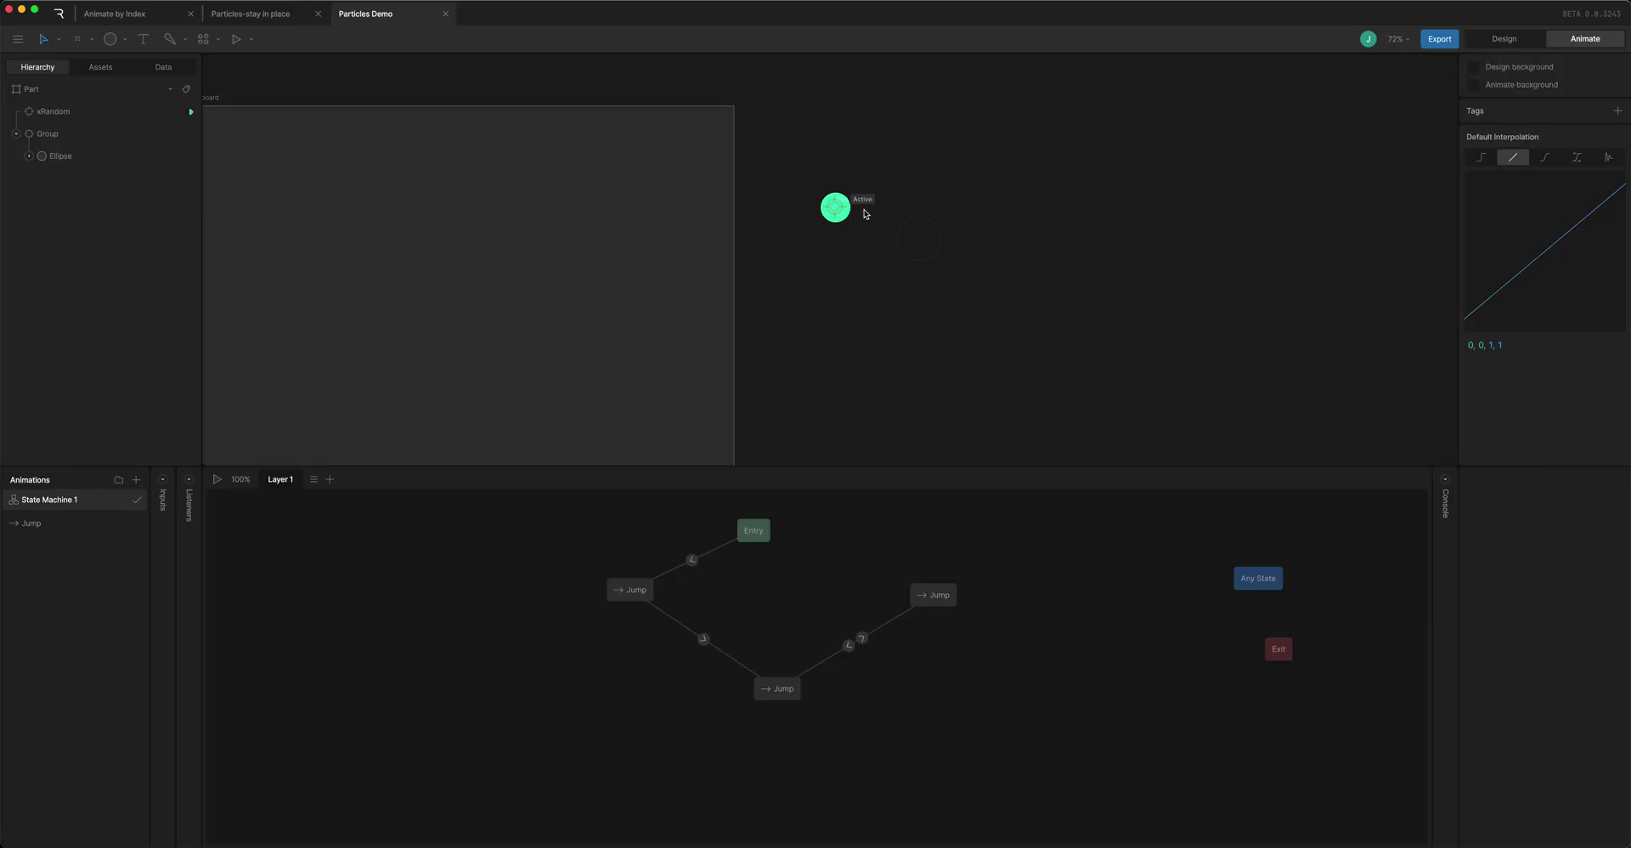
{"action": "key", "text": "space"}
{"action": "key", "text": "space"}
Apply the Formula 1 converter to the xRandom group's X position binding and play the state machine to test it
{"action": "left_click", "coordinate": [835, 207]}
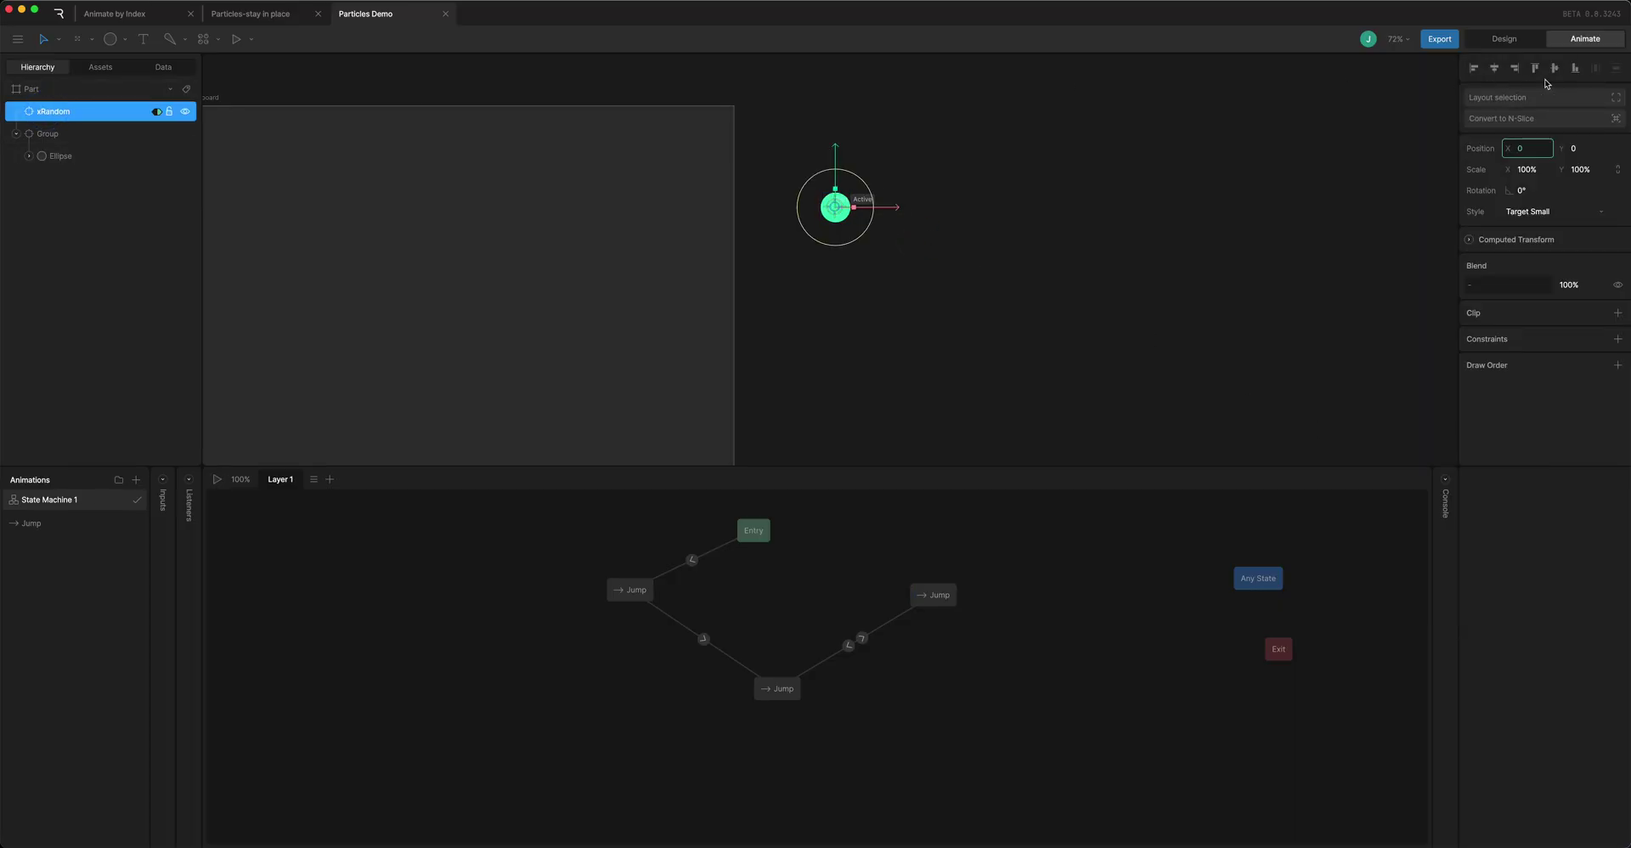
{"action": "right_click", "coordinate": [1544, 153]}
{"action": "left_click", "coordinate": [1546, 158]}
{"action": "left_click", "coordinate": [1383, 194]}
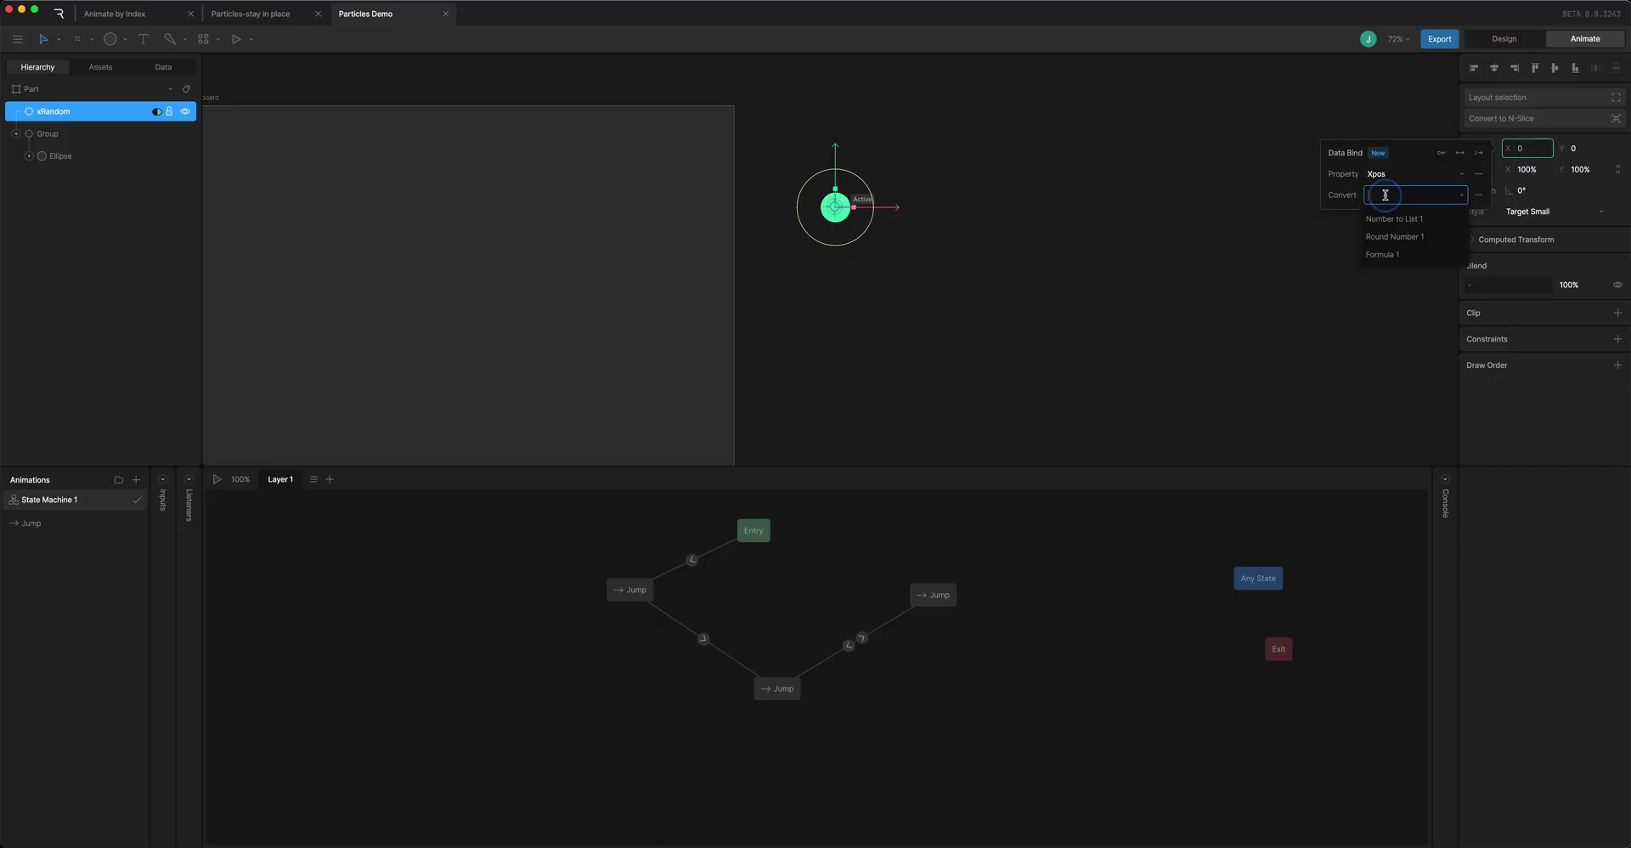
{"action": "left_click", "coordinate": [1412, 256]}
{"action": "left_click", "coordinate": [960, 222]}
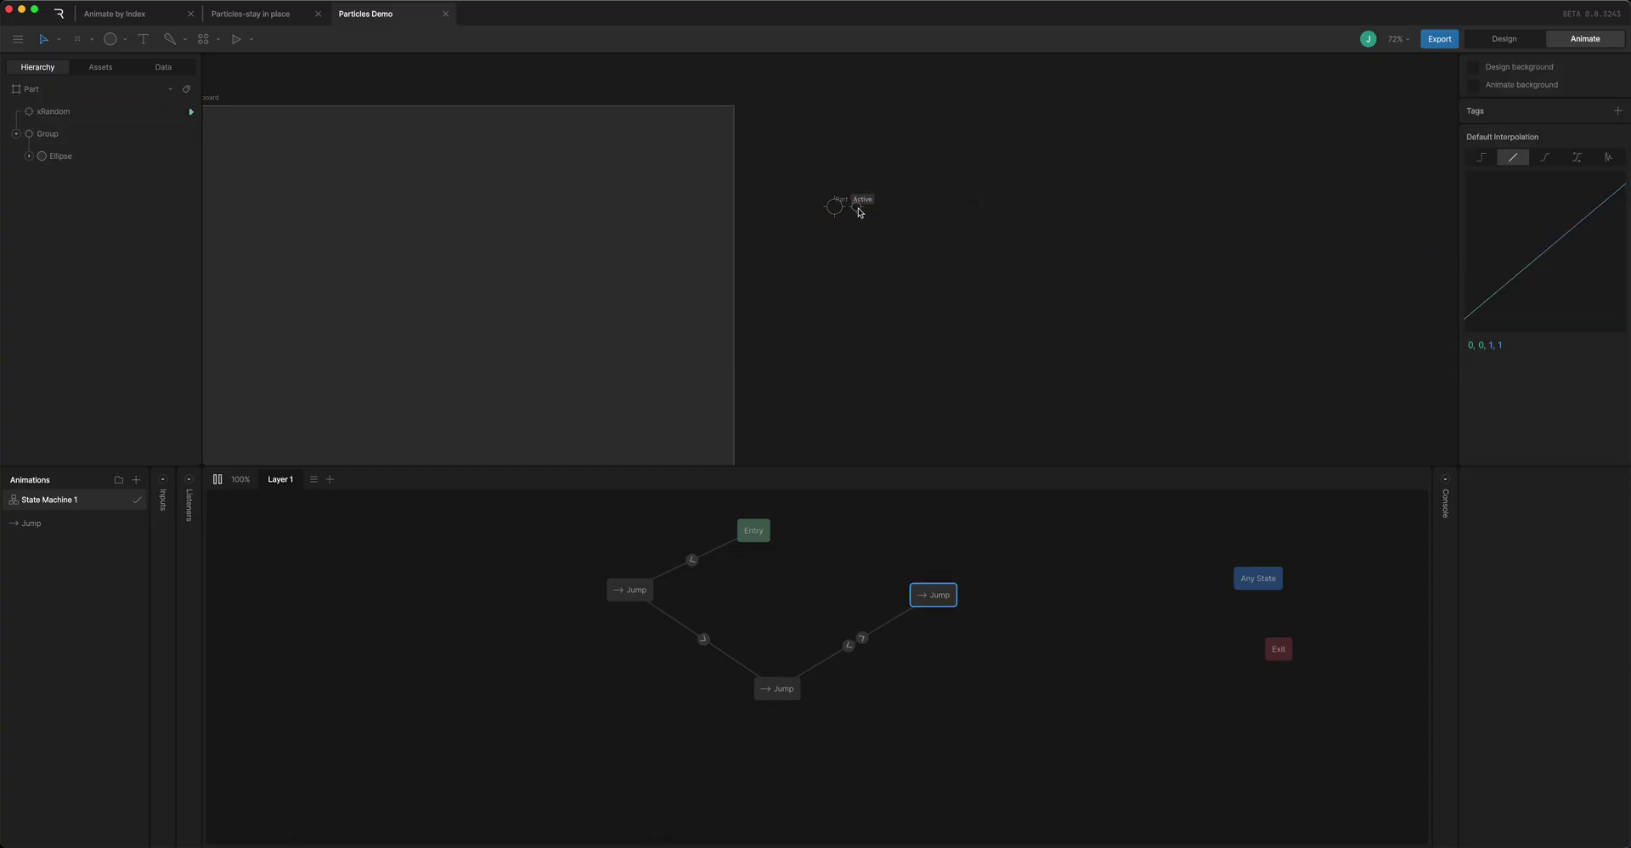
{"action": "key", "text": "space"}
{"action": "key", "text": "space"}
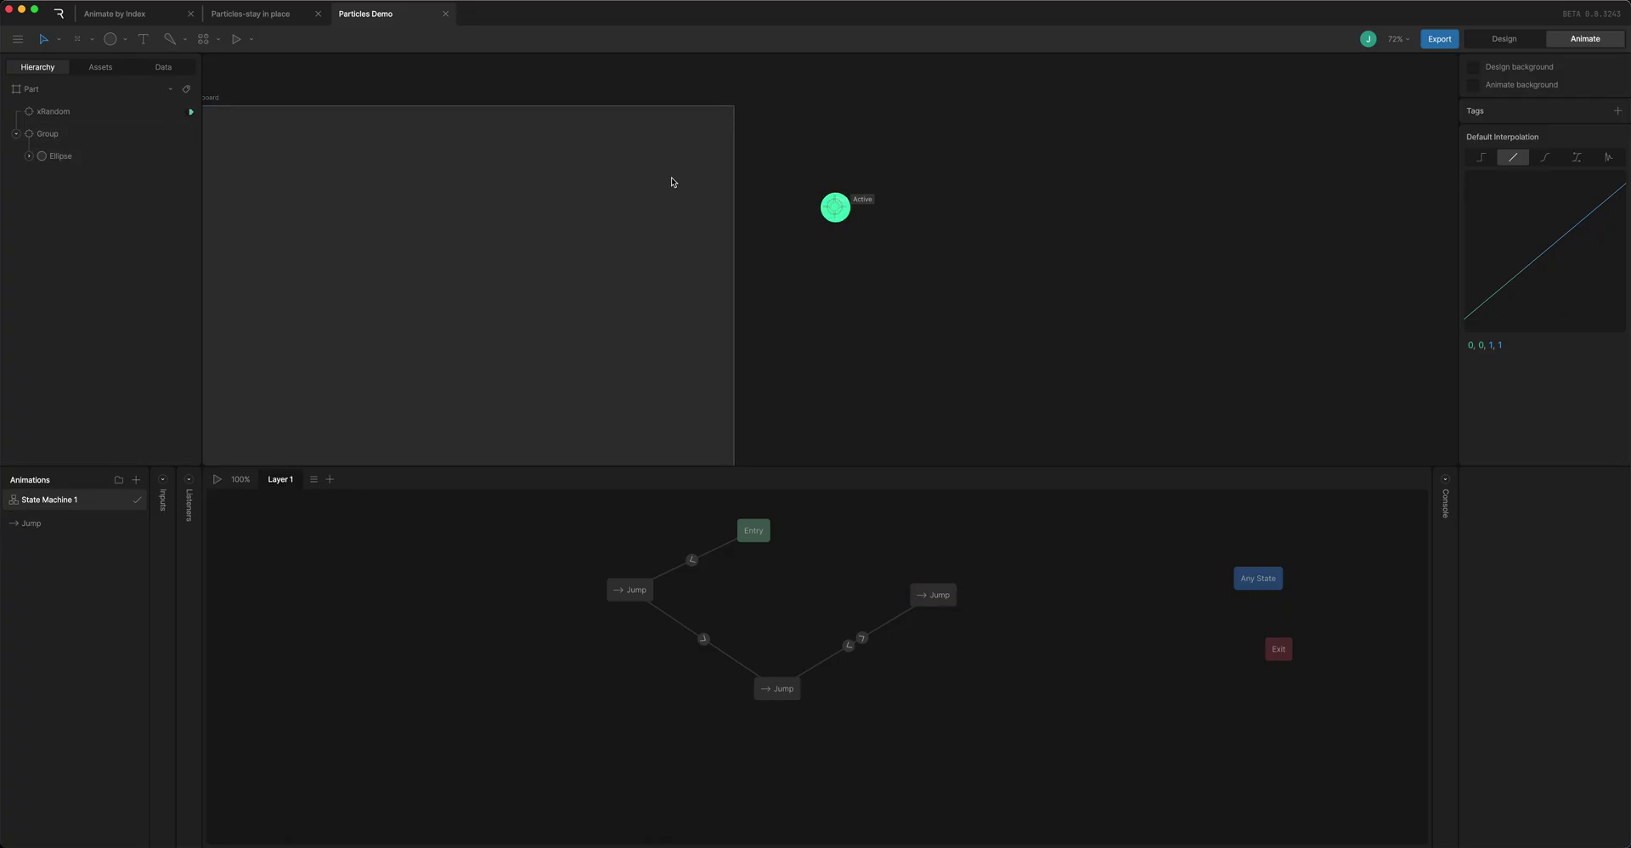
Add a Translation constraint to the Group that holds the ellipse, in Design mode
{"action": "left_click", "coordinate": [69, 133]}
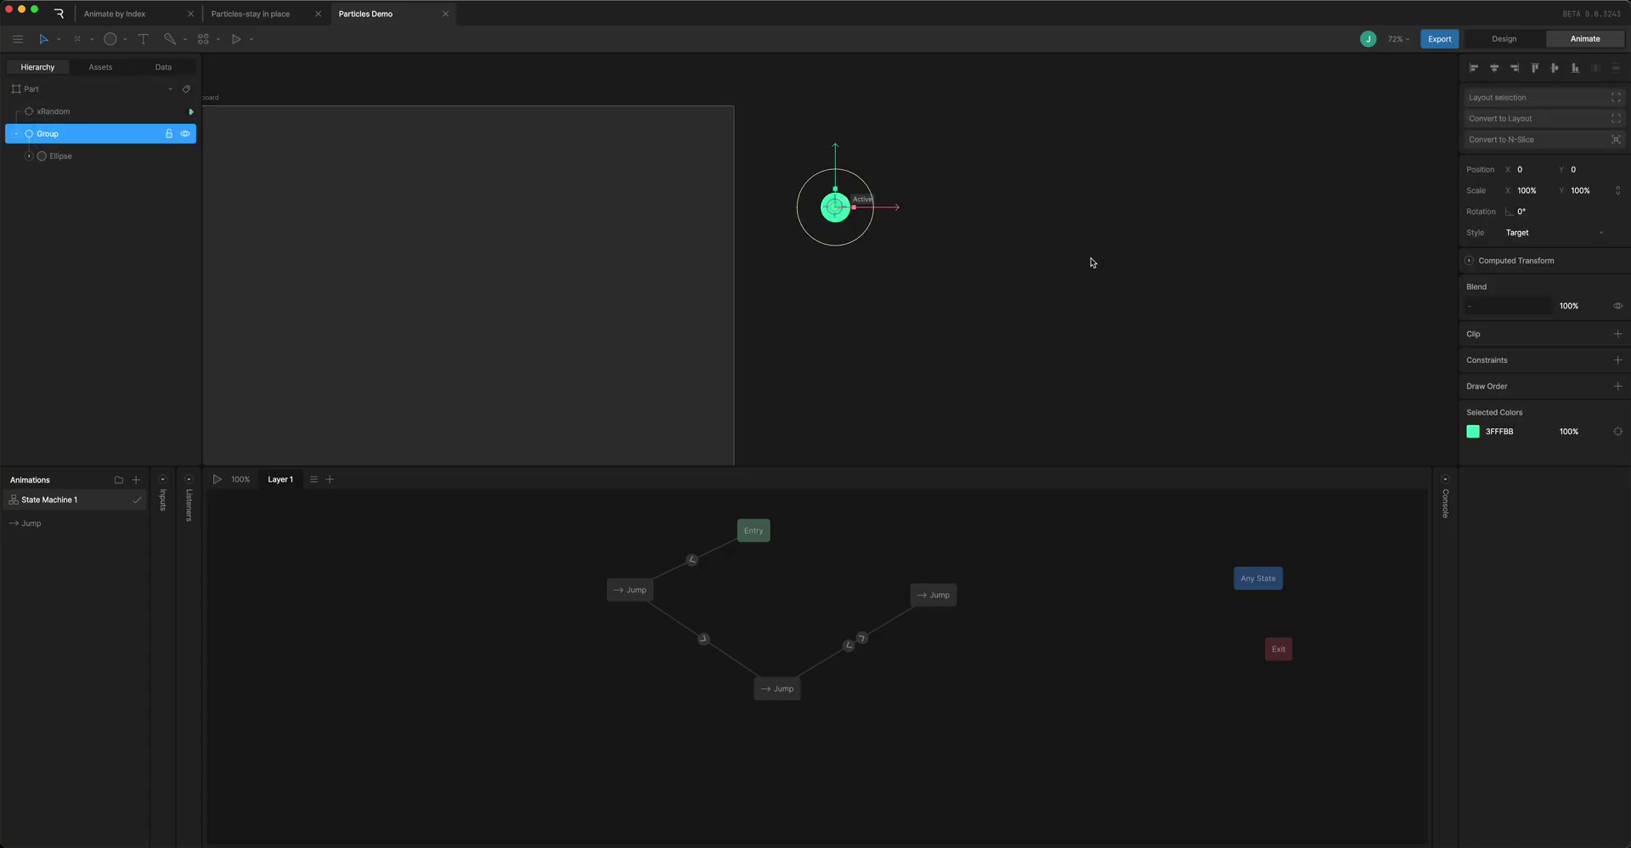
{"action": "key", "text": "Tab"}
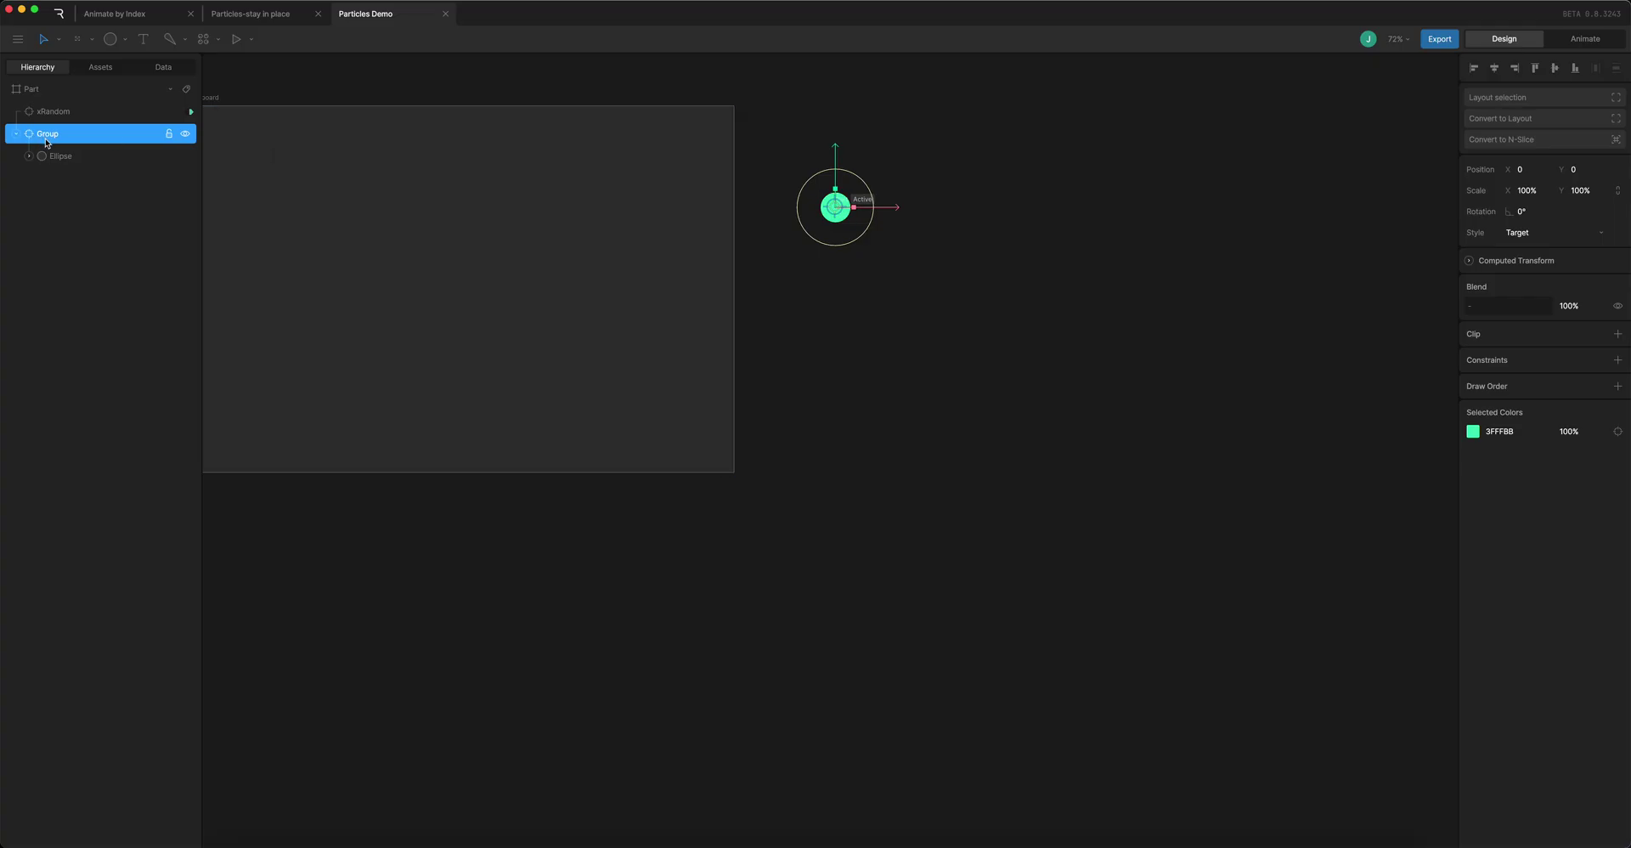
{"action": "left_click", "coordinate": [1612, 358]}
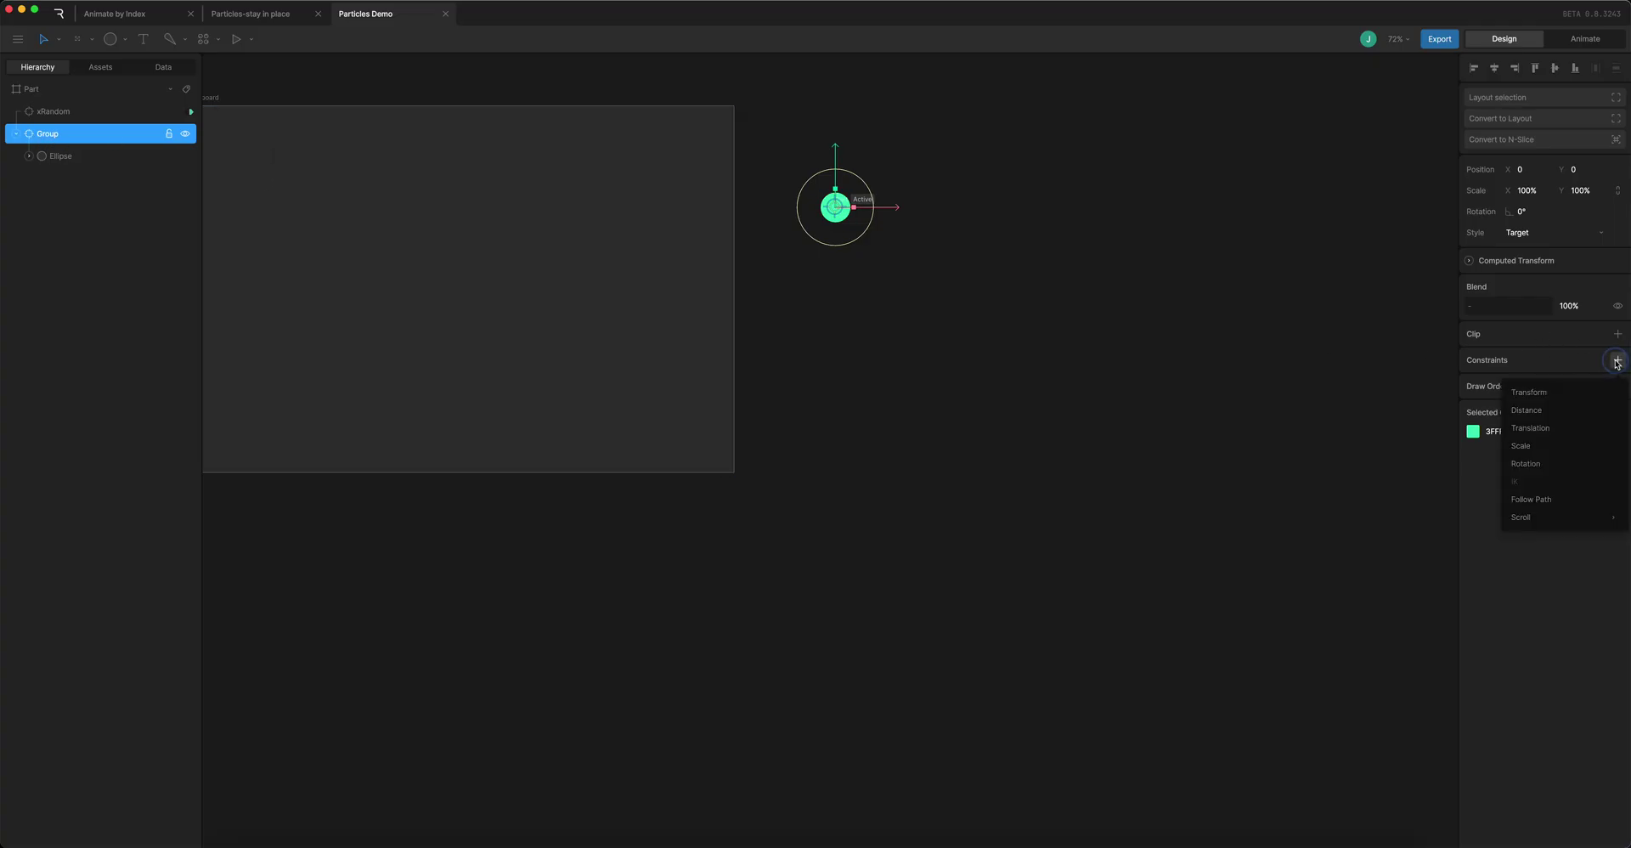
{"action": "left_click", "coordinate": [1566, 431]}
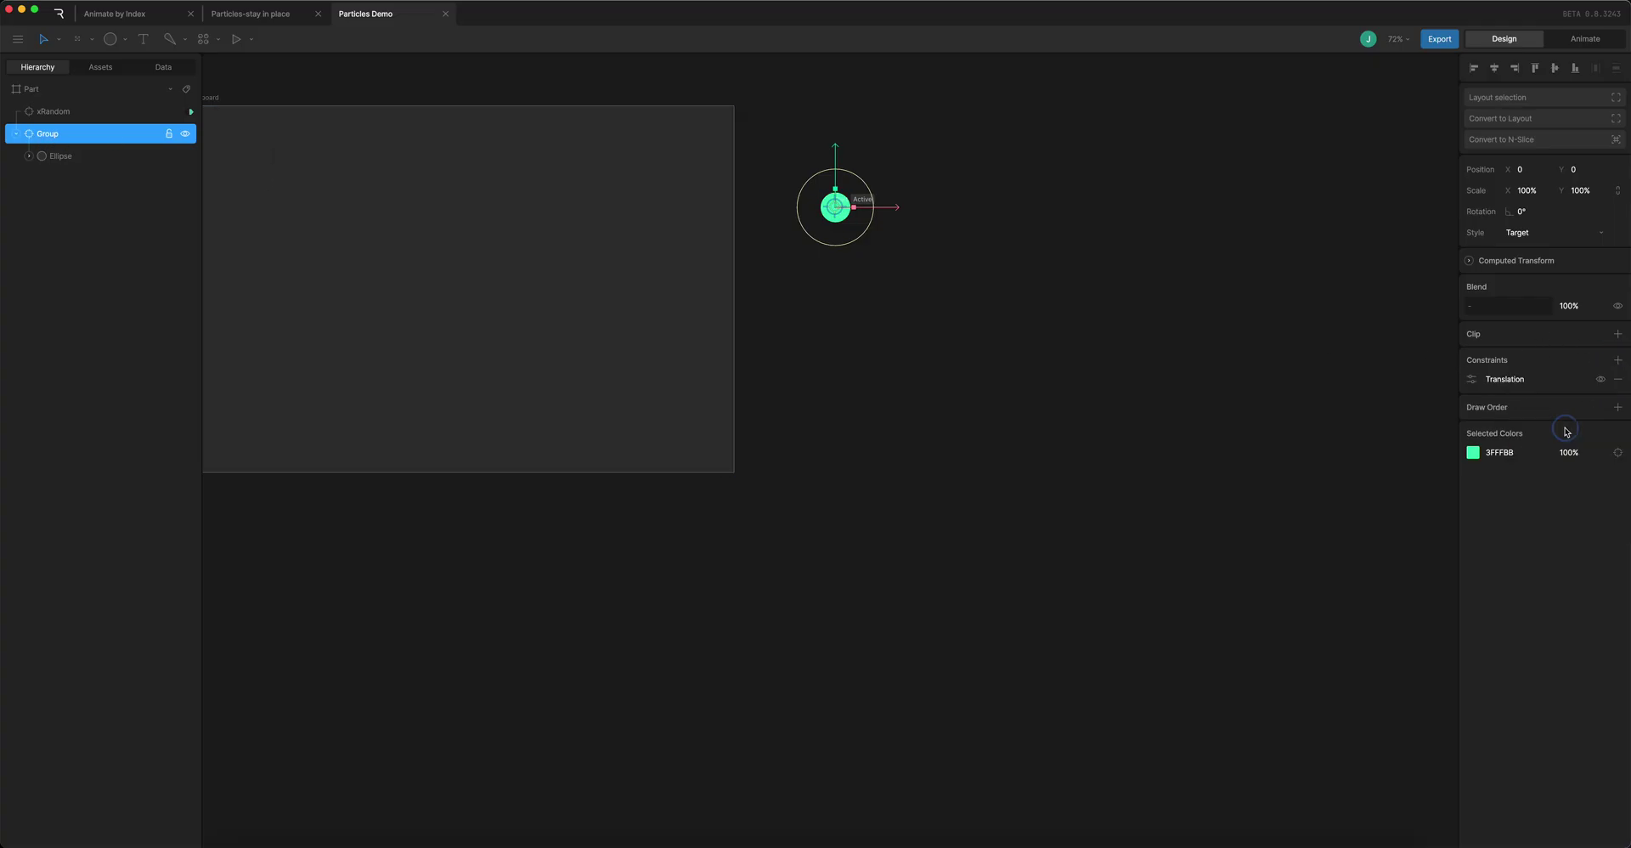
Set the Translation constraint's target to xRandom and disable Copy Y
{"action": "left_click", "coordinate": [1471, 380]}
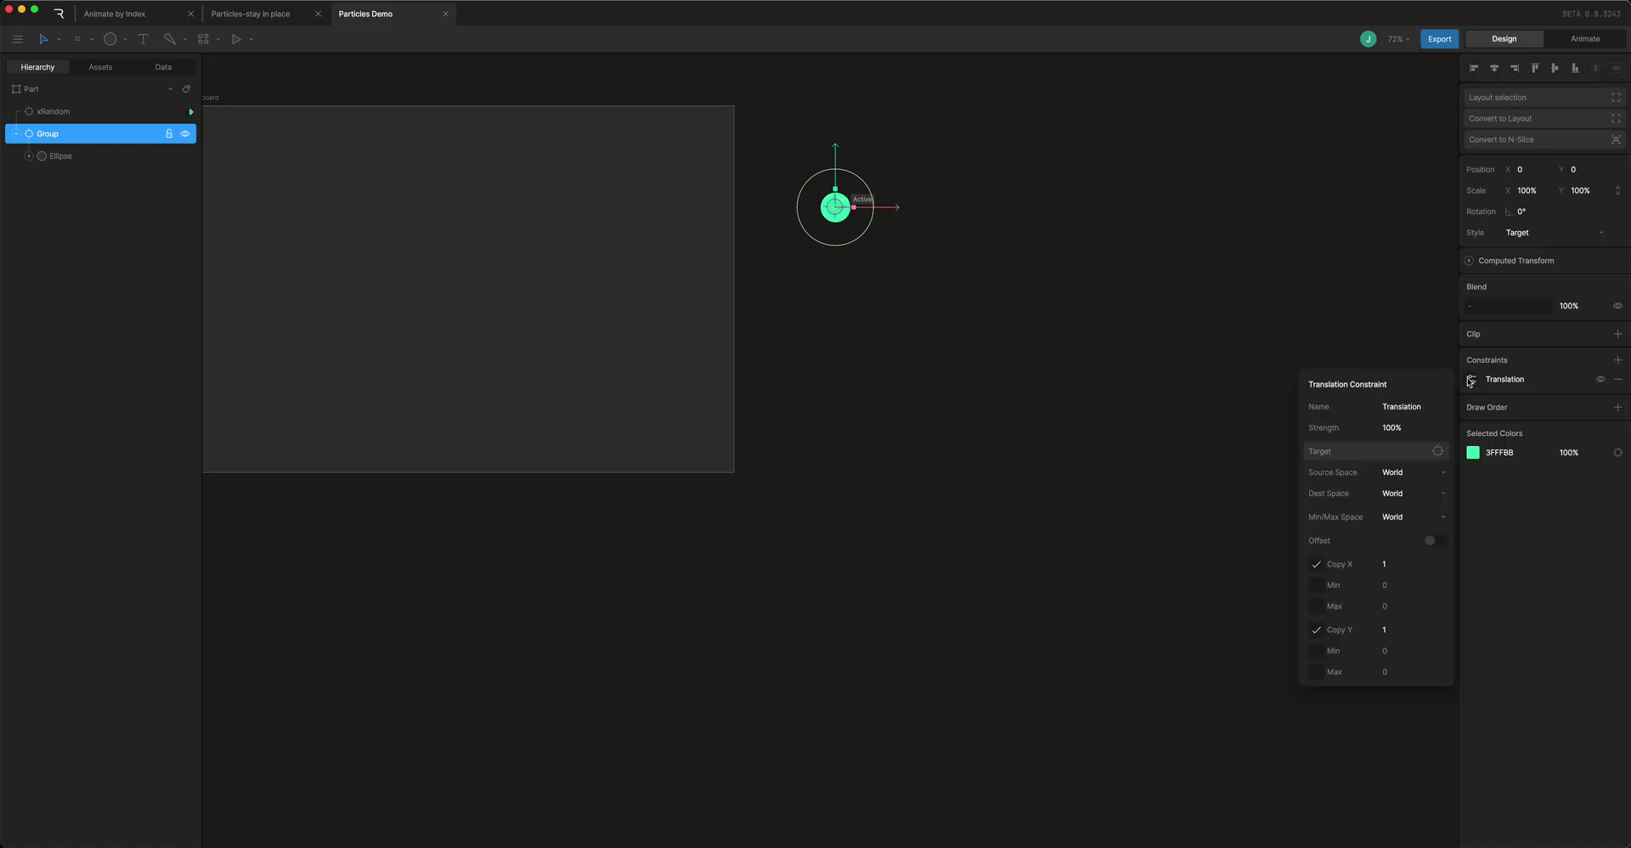
{"action": "left_click", "coordinate": [1338, 451]}
{"action": "left_click", "coordinate": [57, 117]}
{"action": "left_click", "coordinate": [1317, 631]}
Key the Group's Translation constraint strength at 0% on the first frame of the Jump animation
{"action": "key", "text": "Tab"}
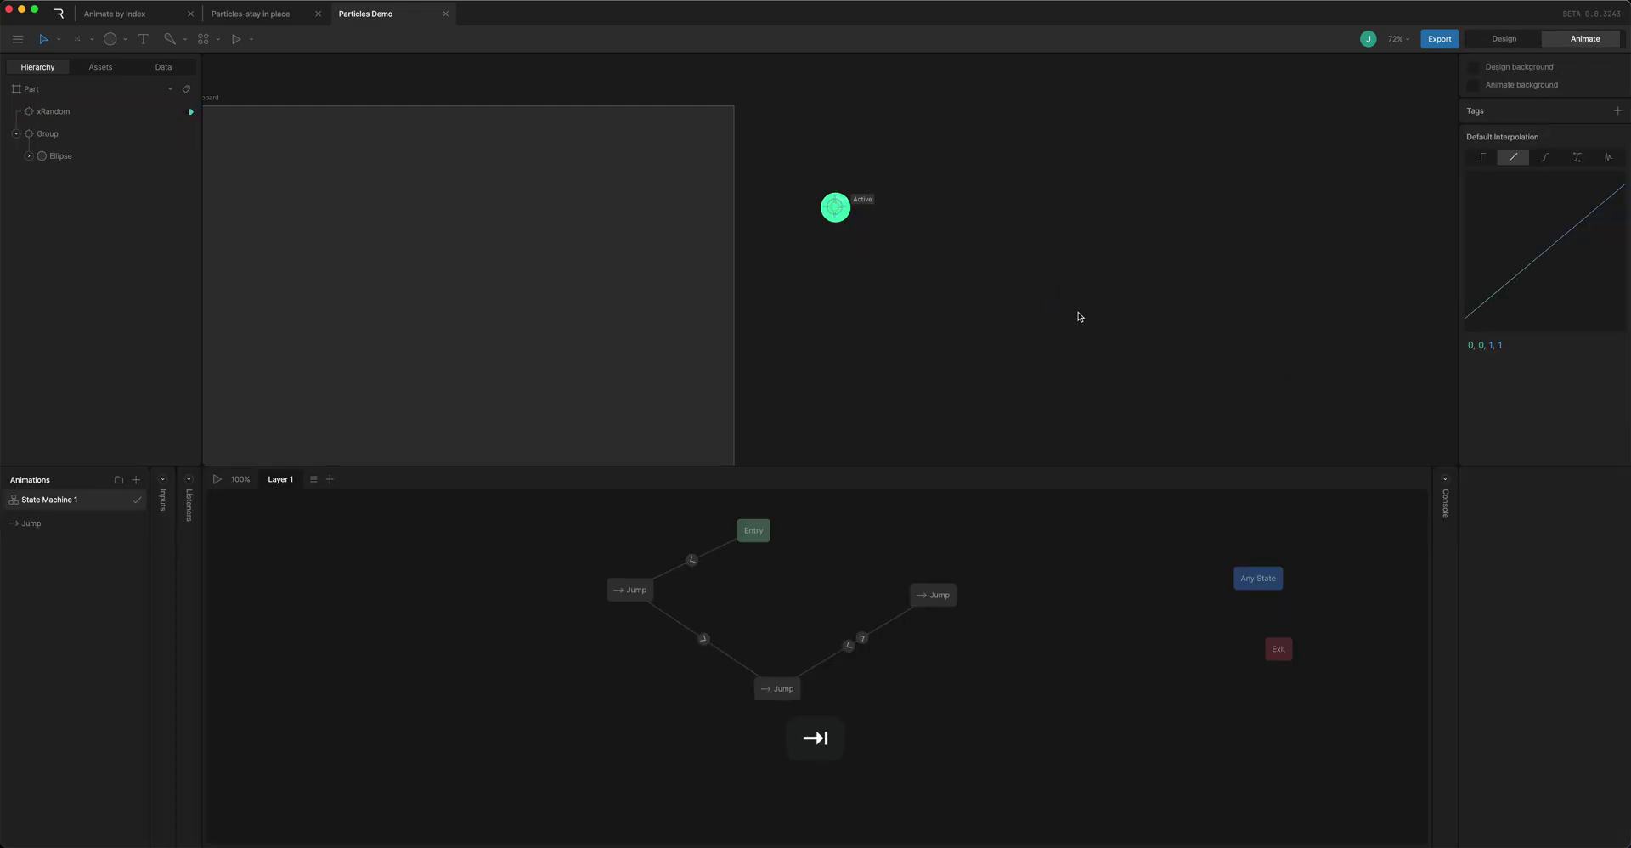
{"action": "left_click", "coordinate": [48, 532]}
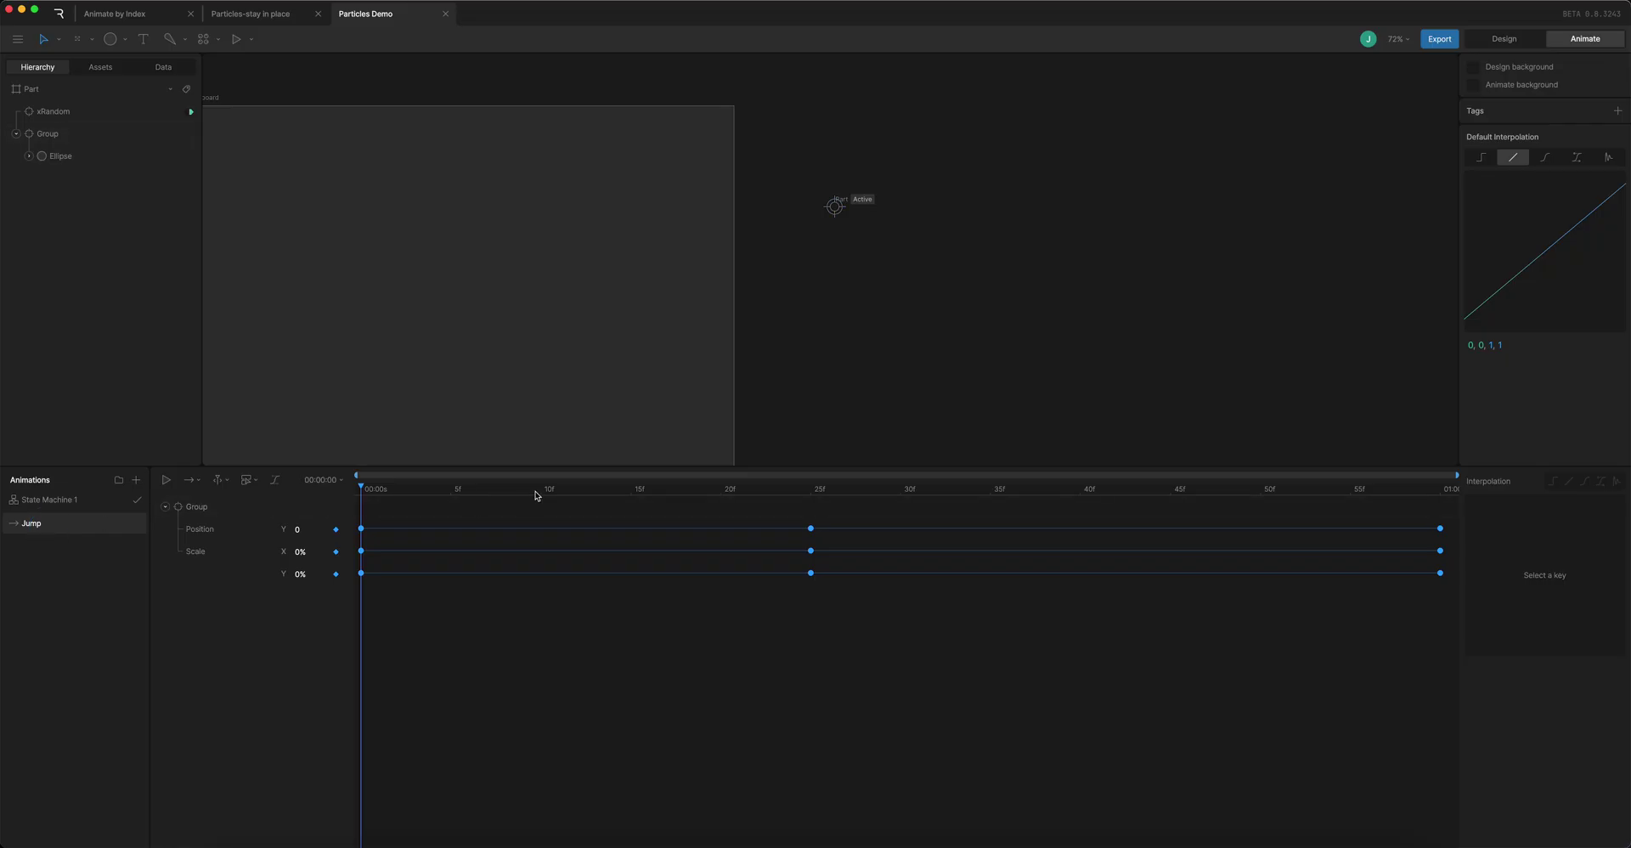
{"action": "left_click_drag", "start_coordinate": [537, 493], "coordinate": [309, 482]}
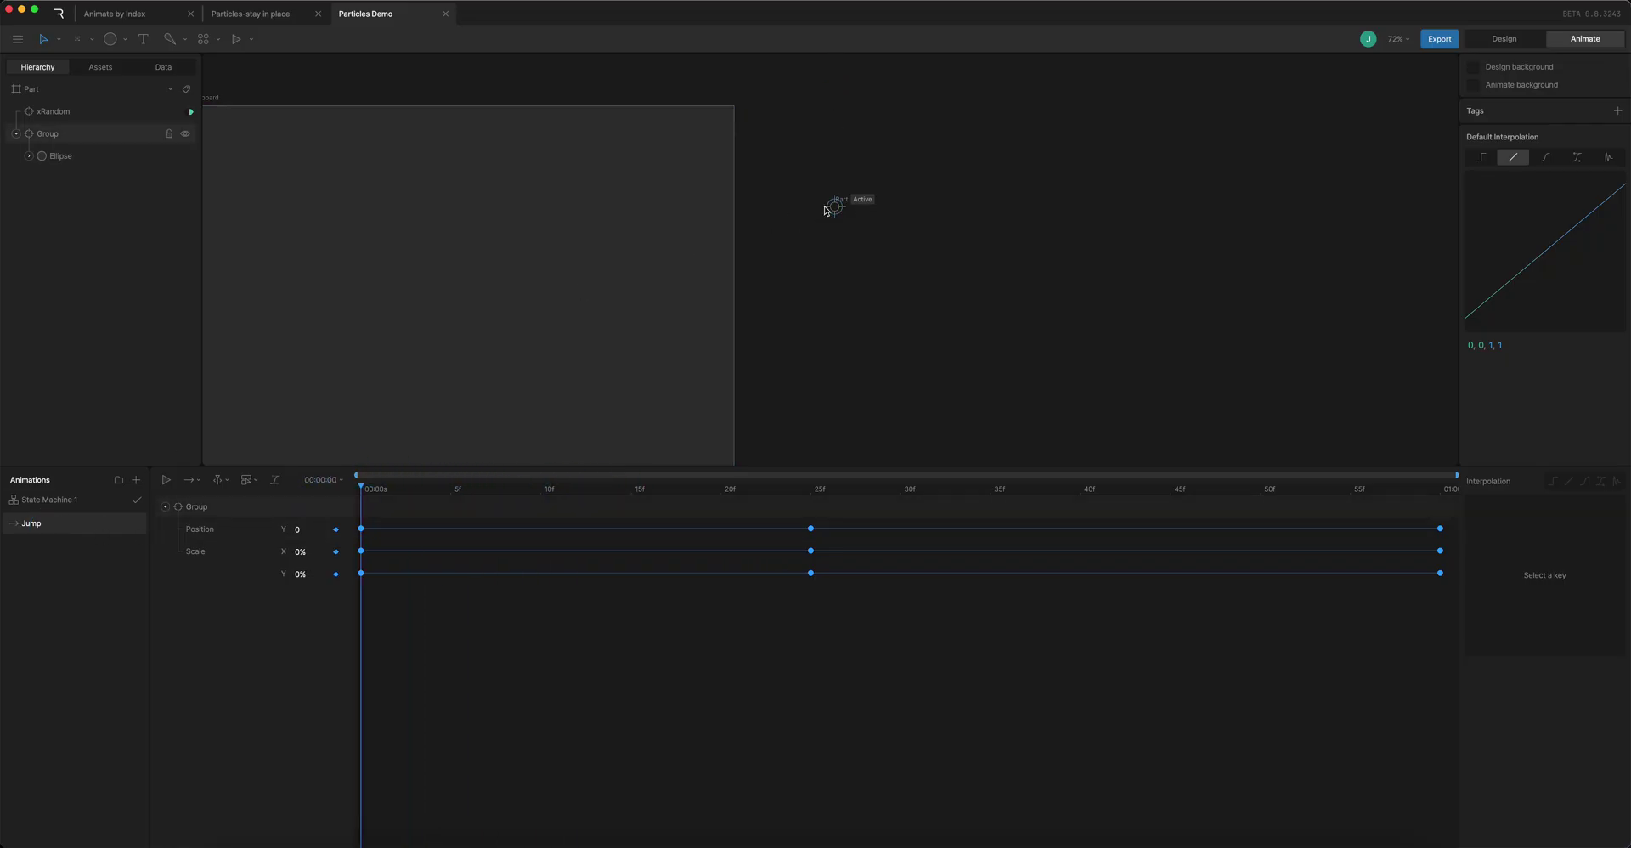
{"action": "left_click", "coordinate": [74, 132]}
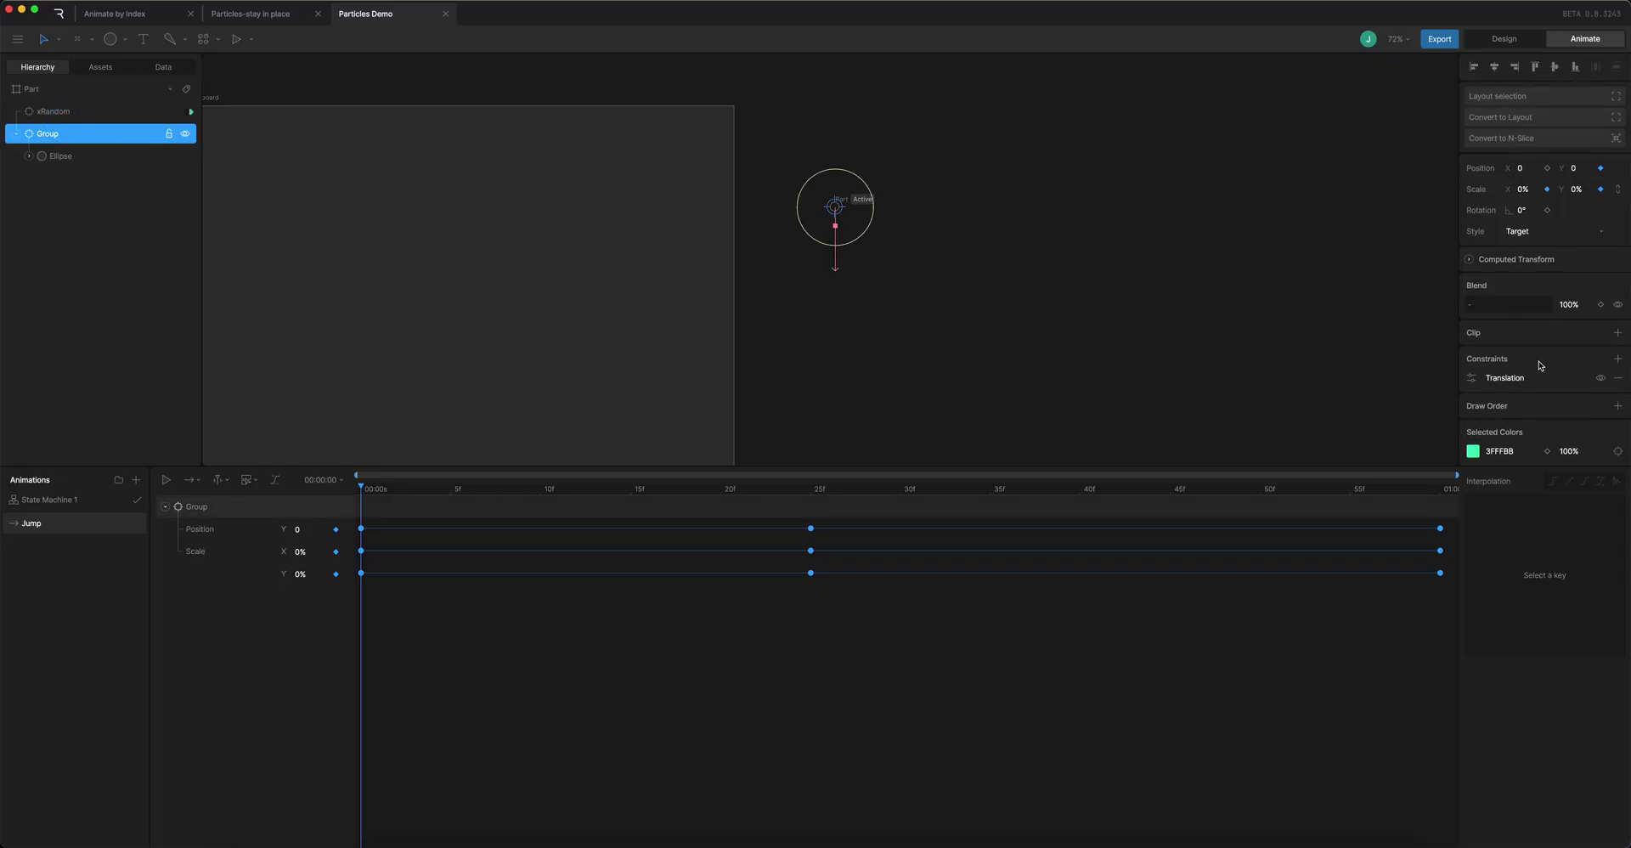
{"action": "left_click", "coordinate": [1476, 379]}
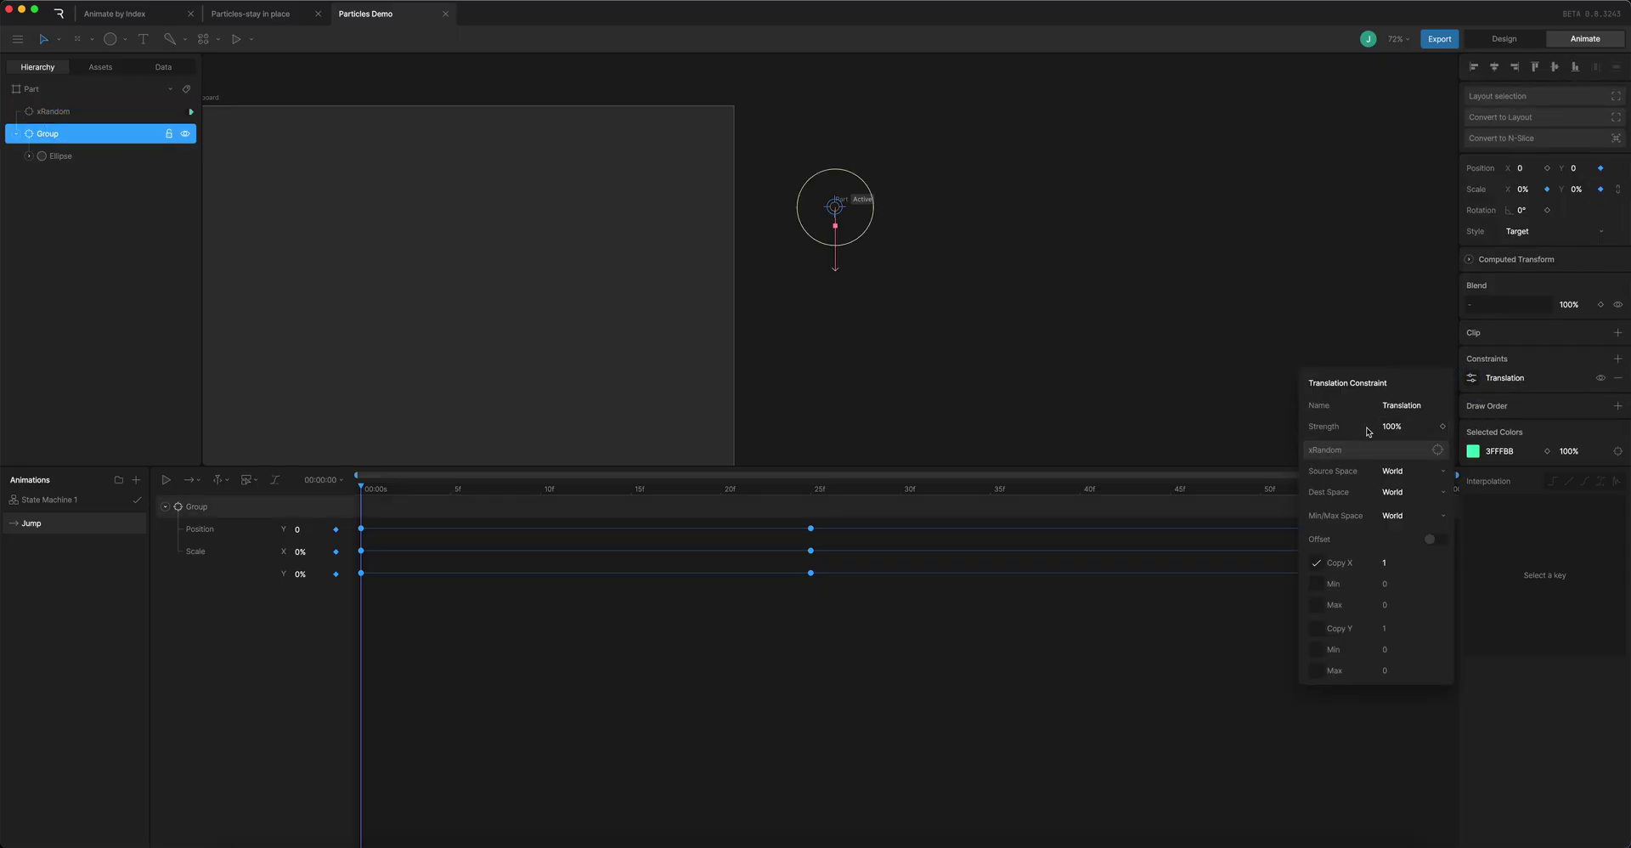
{"action": "left_click", "coordinate": [1400, 425]}
{"action": "type", "text": "0"}
{"action": "key", "text": "Tab"}
Key the Group's Translation constraint strength at 100% at 01:00:00 in the Jump animation and scrub the timeline to preview the change
{"action": "left_click_drag", "start_coordinate": [904, 489], "coordinate": [1610, 484]}
{"action": "left_click", "coordinate": [1412, 426]}
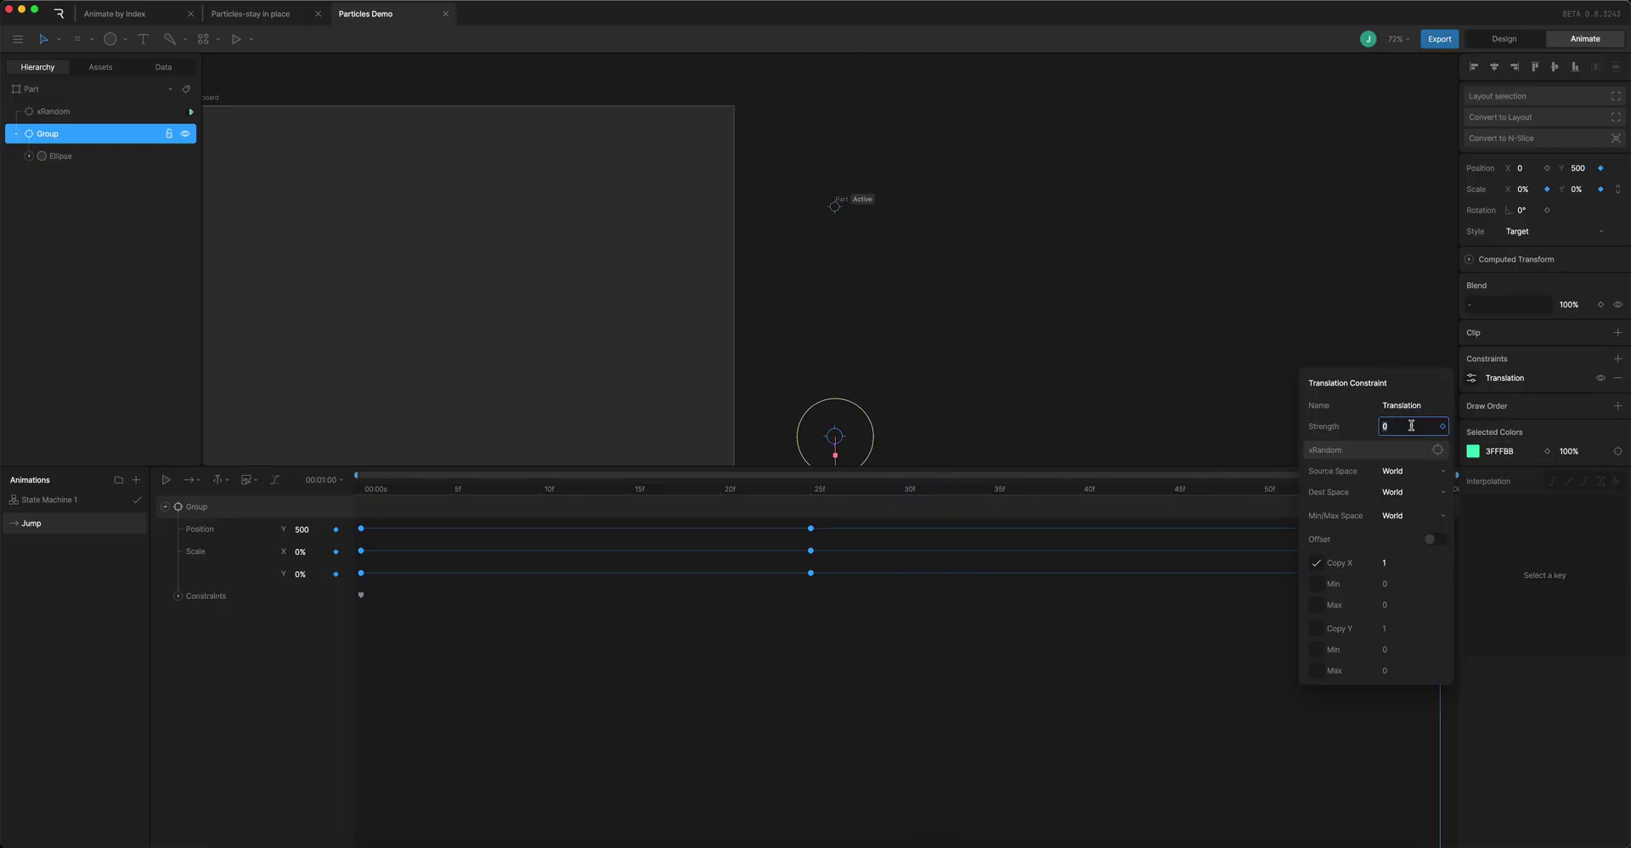
{"action": "type", "text": "100"}
{"action": "key", "text": "Tab"}
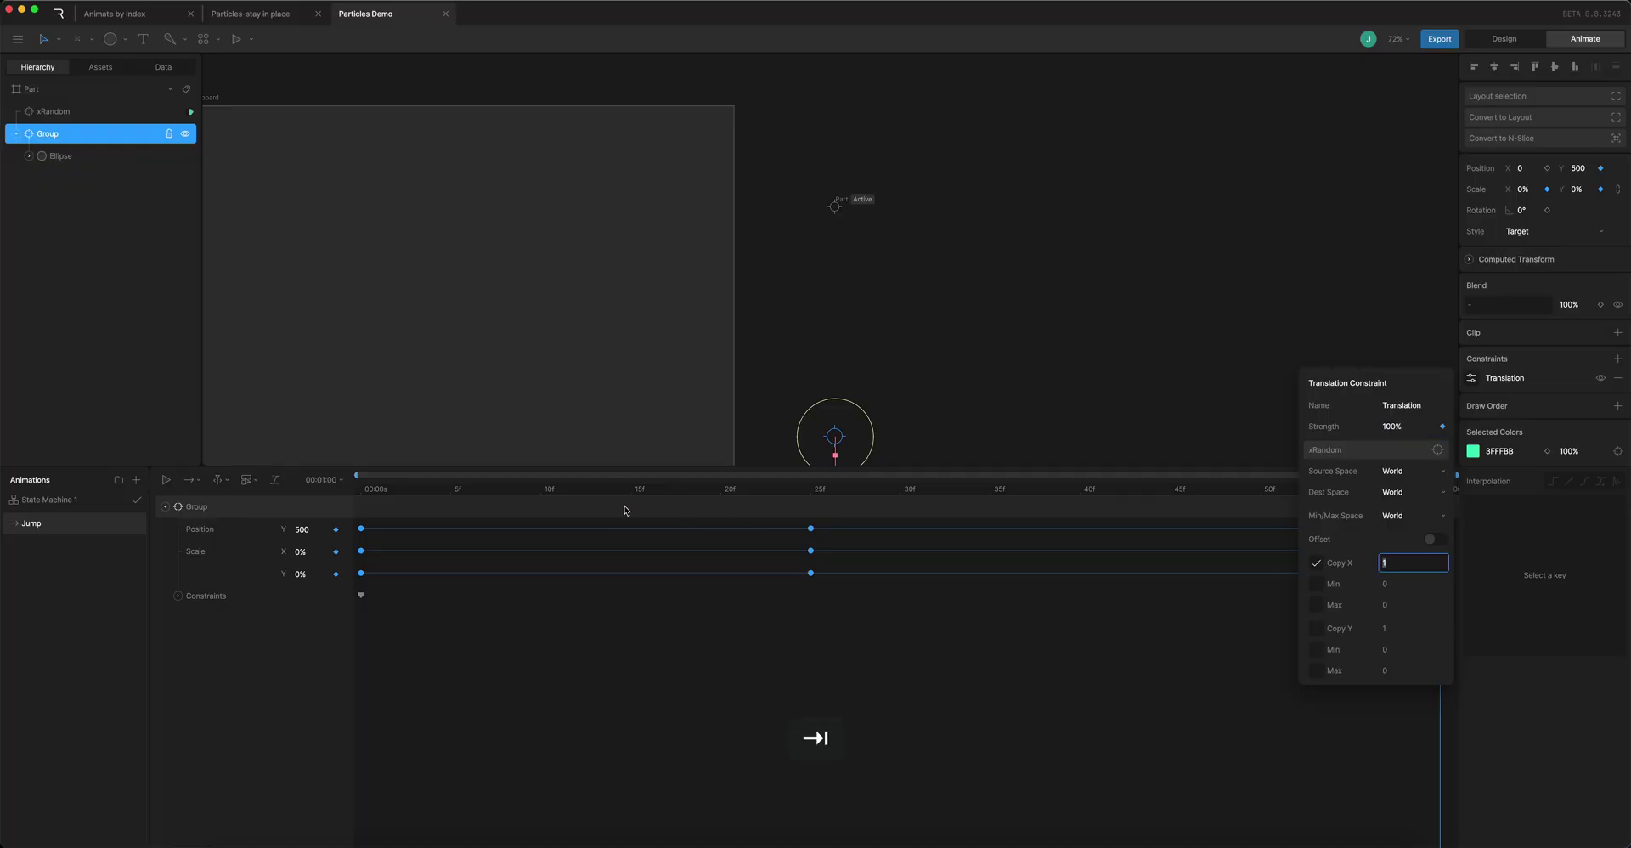
{"action": "left_click_drag", "start_coordinate": [630, 493], "coordinate": [1489, 509]}
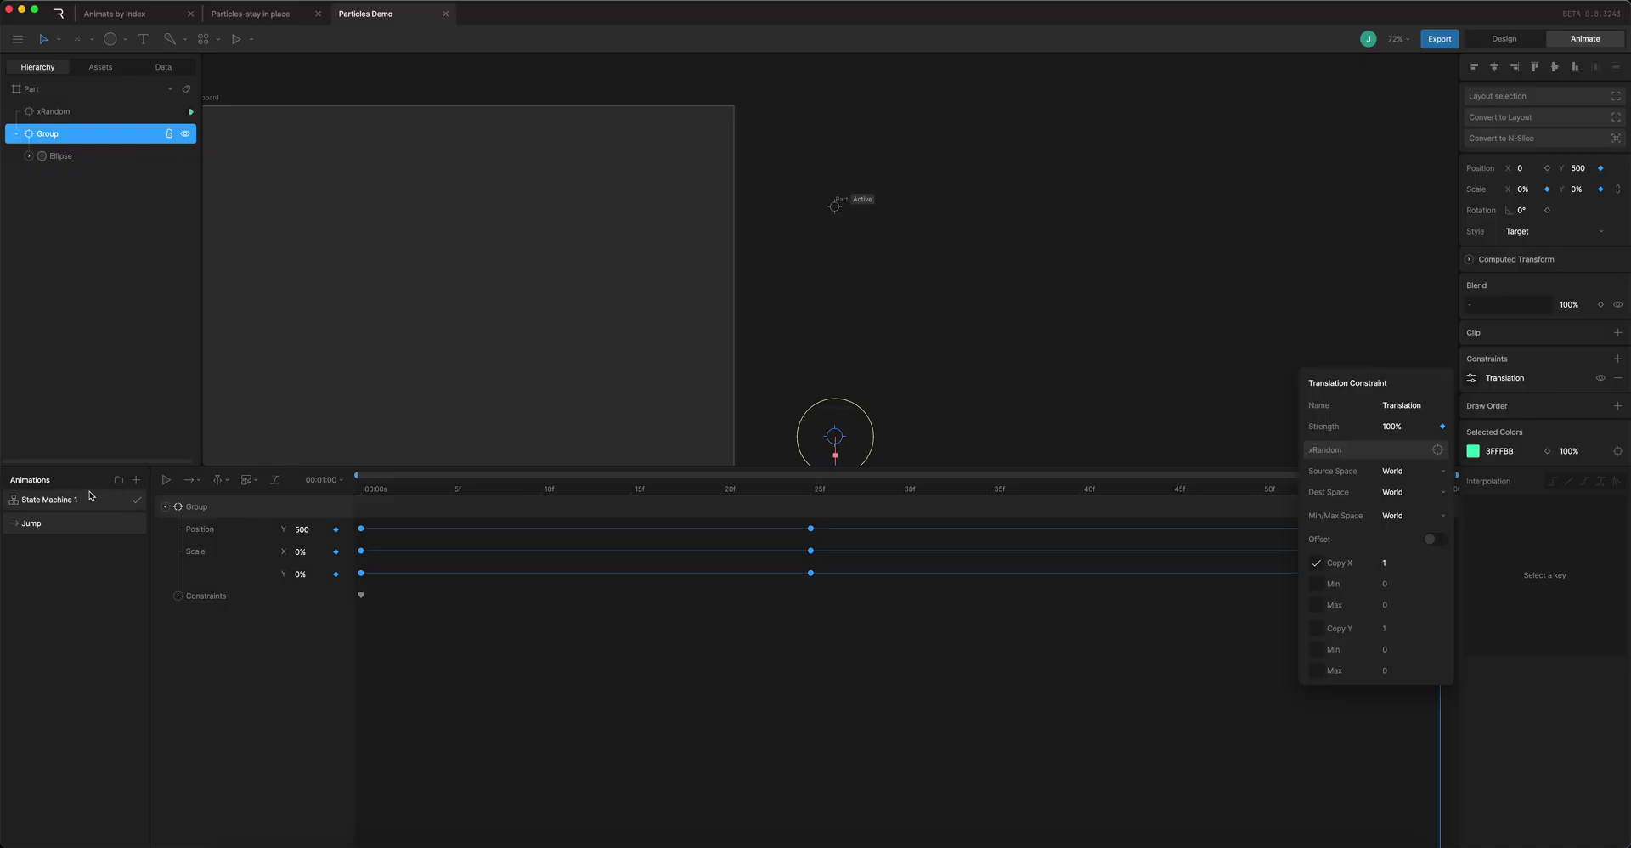
Switch to the main artboard and play State Machine 1 to examine how the spawned particles spread horizontally
{"action": "left_click", "coordinate": [432, 357]}
{"action": "left_click", "coordinate": [990, 342]}
{"action": "scroll", "coordinate": [490, 336], "scroll_direction": "down", "scroll_amount": 3}
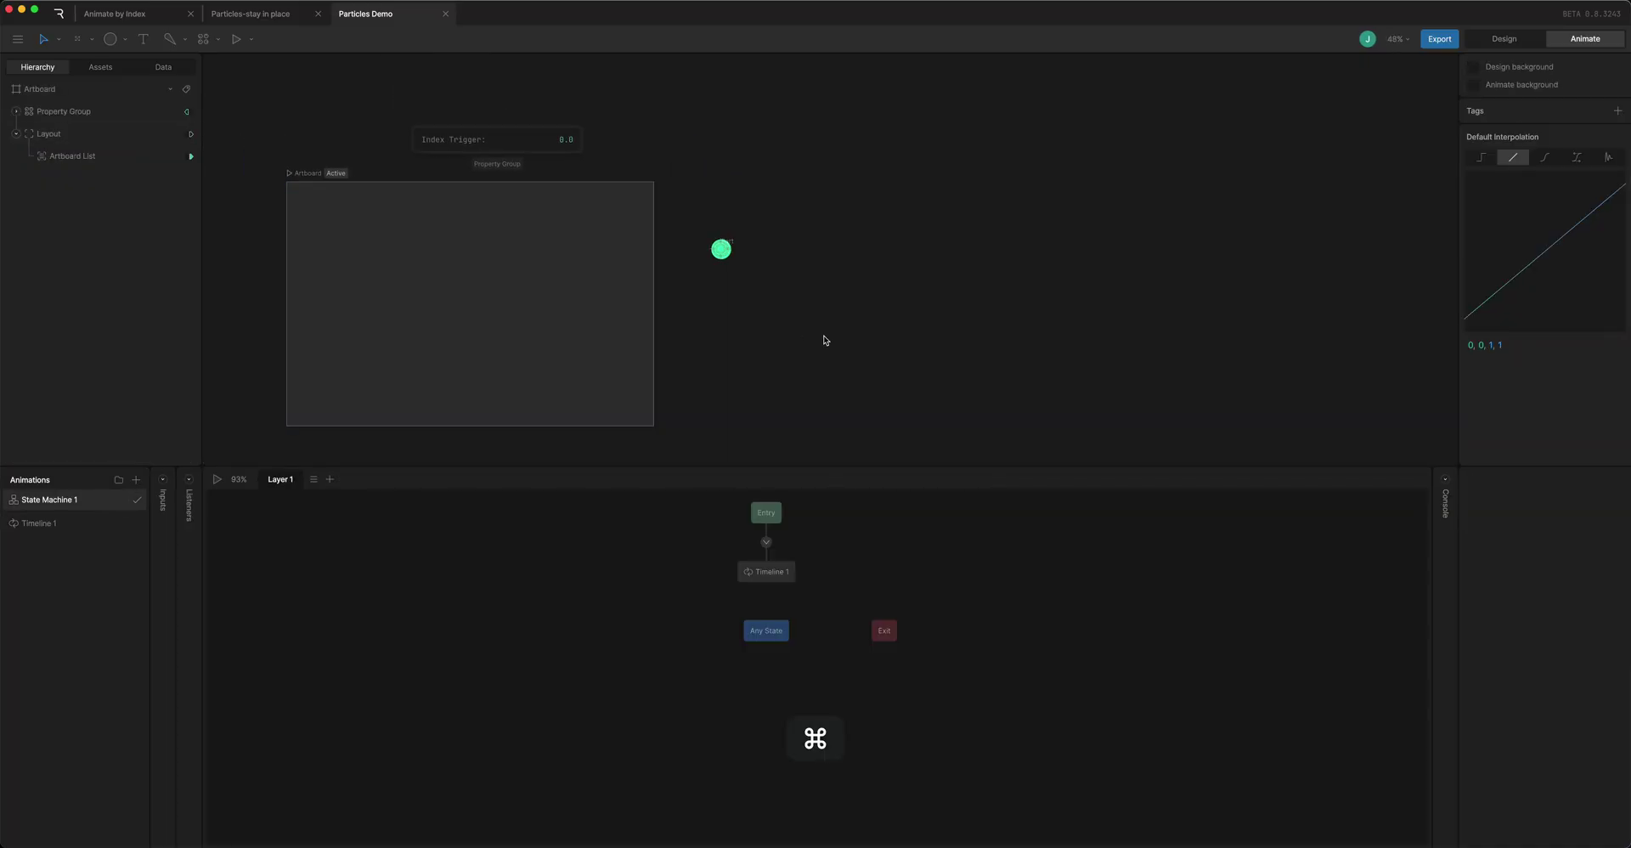
{"action": "scroll", "coordinate": [757, 322], "scroll_direction": "left", "scroll_amount": 5}
{"action": "left_click", "coordinate": [732, 312], "text": "super"}
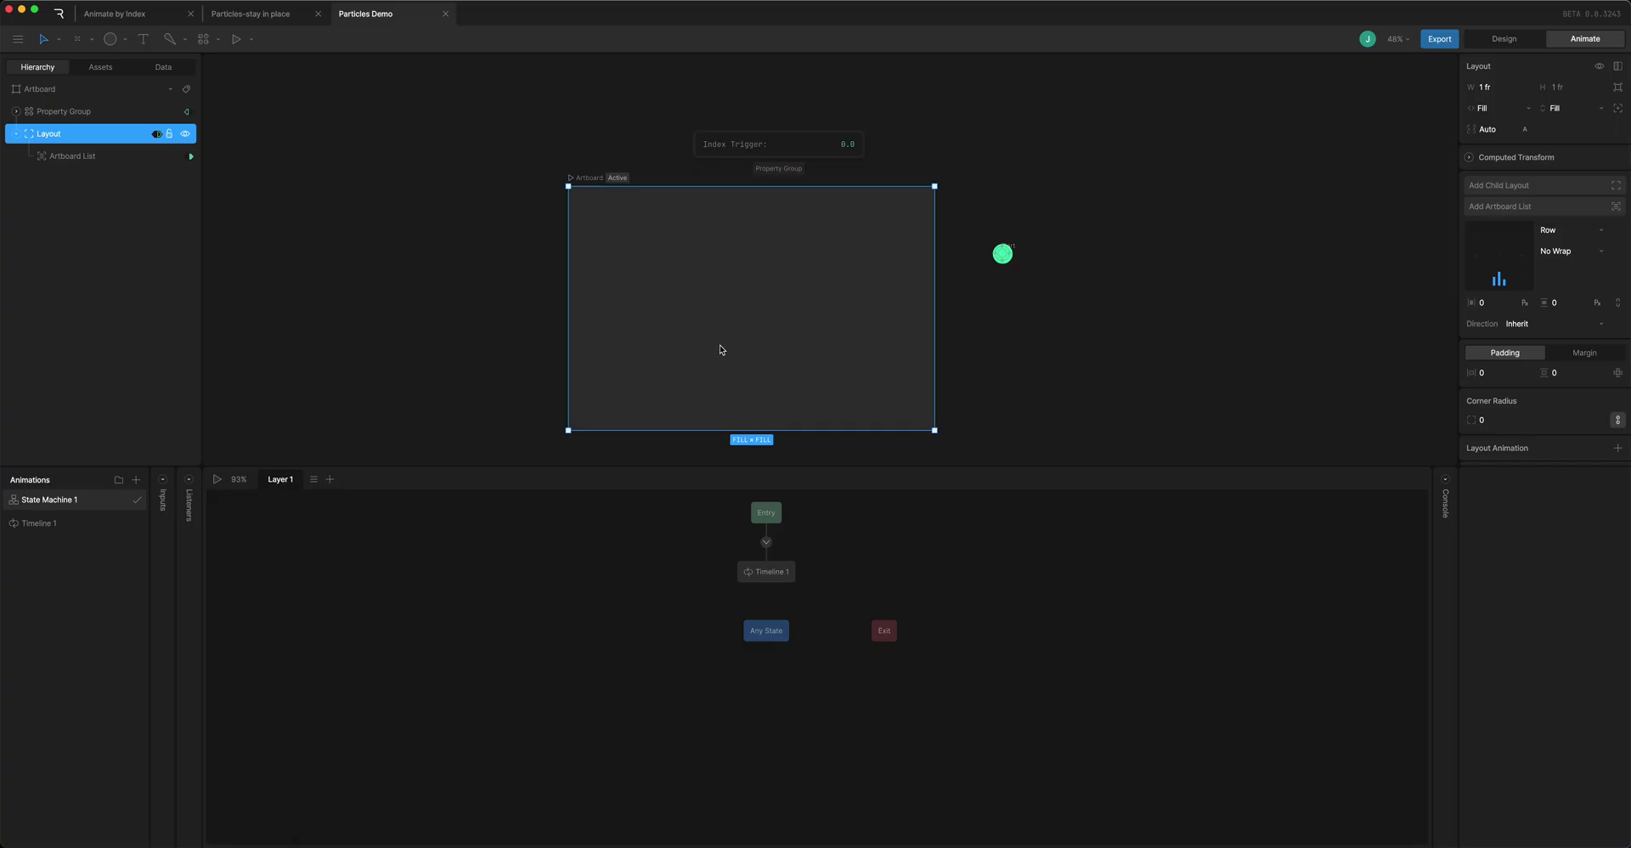
{"action": "key", "text": "space"}
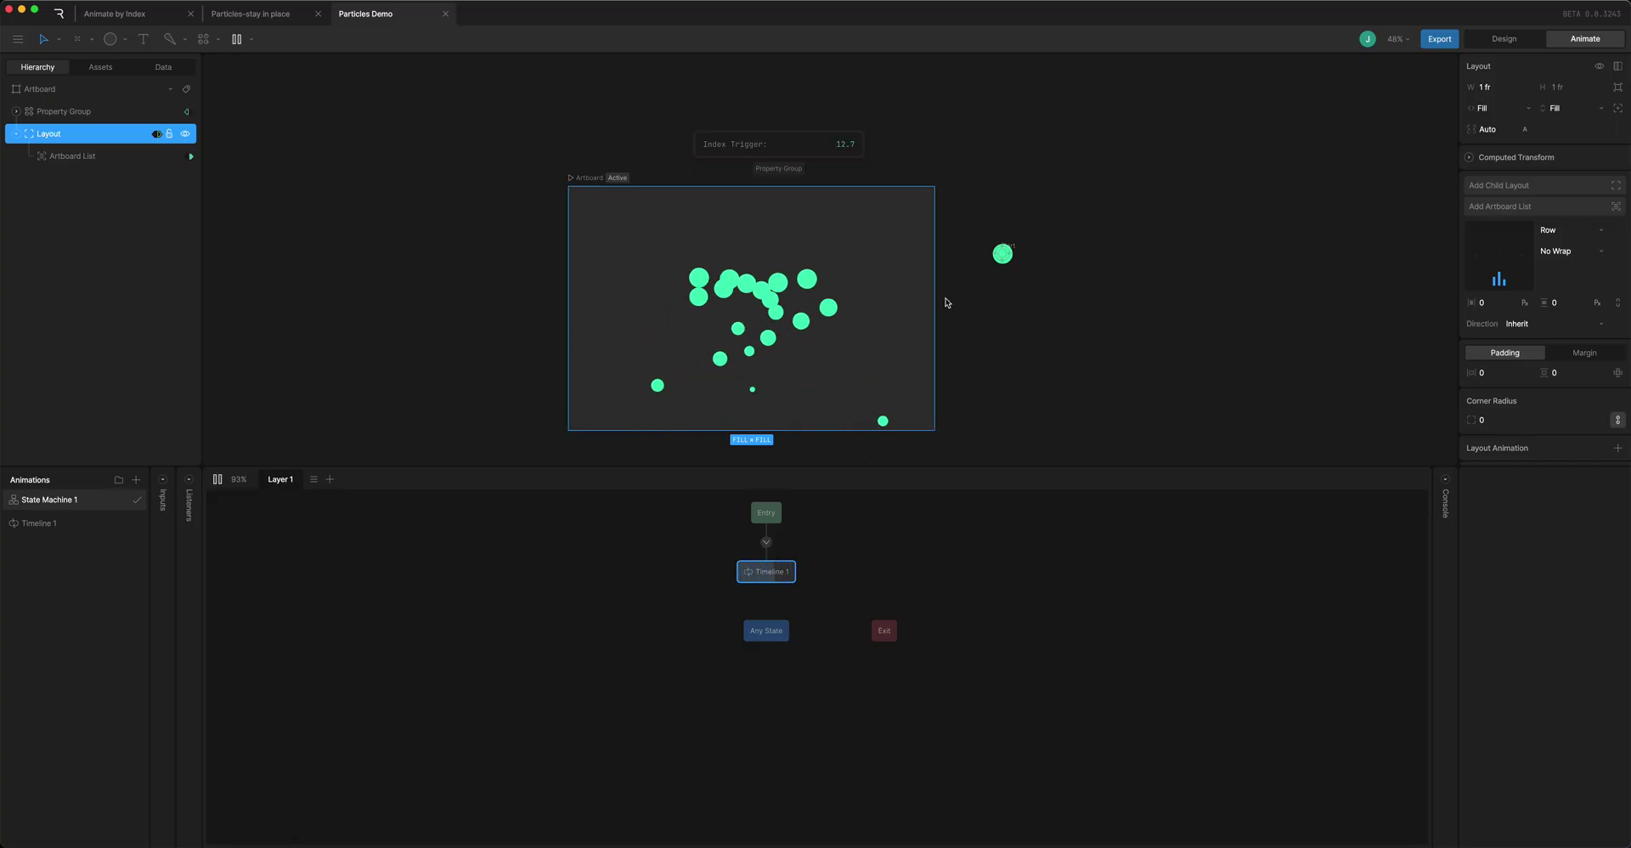
{"action": "scroll", "coordinate": [729, 344], "scroll_direction": "up", "scroll_amount": 3}
{"action": "scroll", "coordinate": [644, 328], "scroll_direction": "down", "scroll_amount": 2}
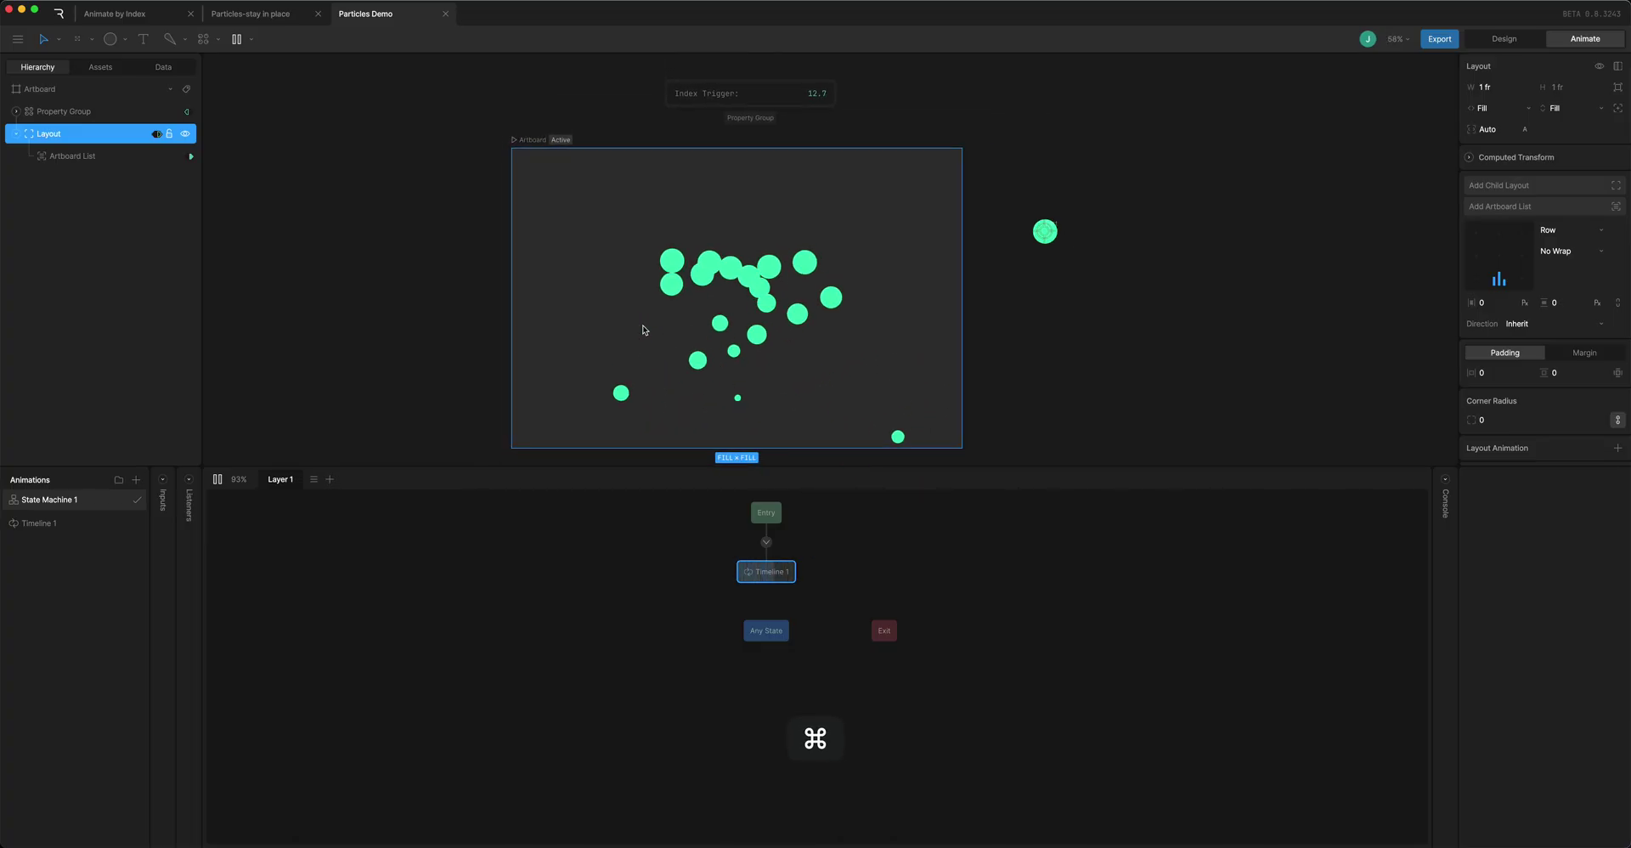
Restart State Machine 1 to watch a fresh set of random particle paths, and stop the playback
{"action": "key", "text": "space"}
{"action": "key", "text": "space"}
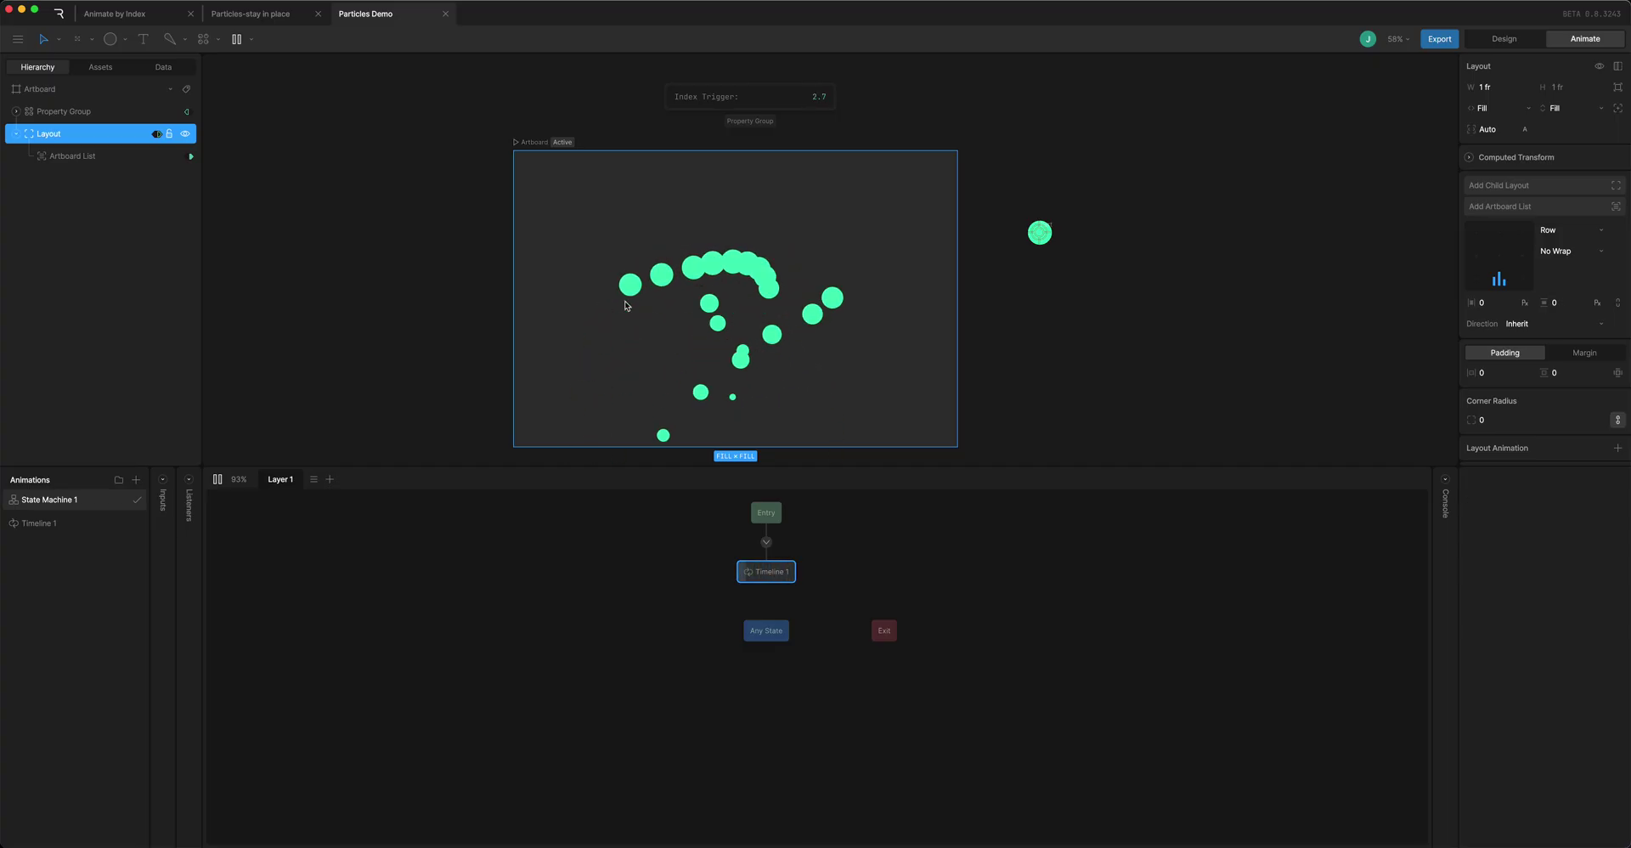
{"action": "key", "text": "space"}
{"action": "scroll", "coordinate": [998, 357], "scroll_direction": "down", "scroll_amount": 5}
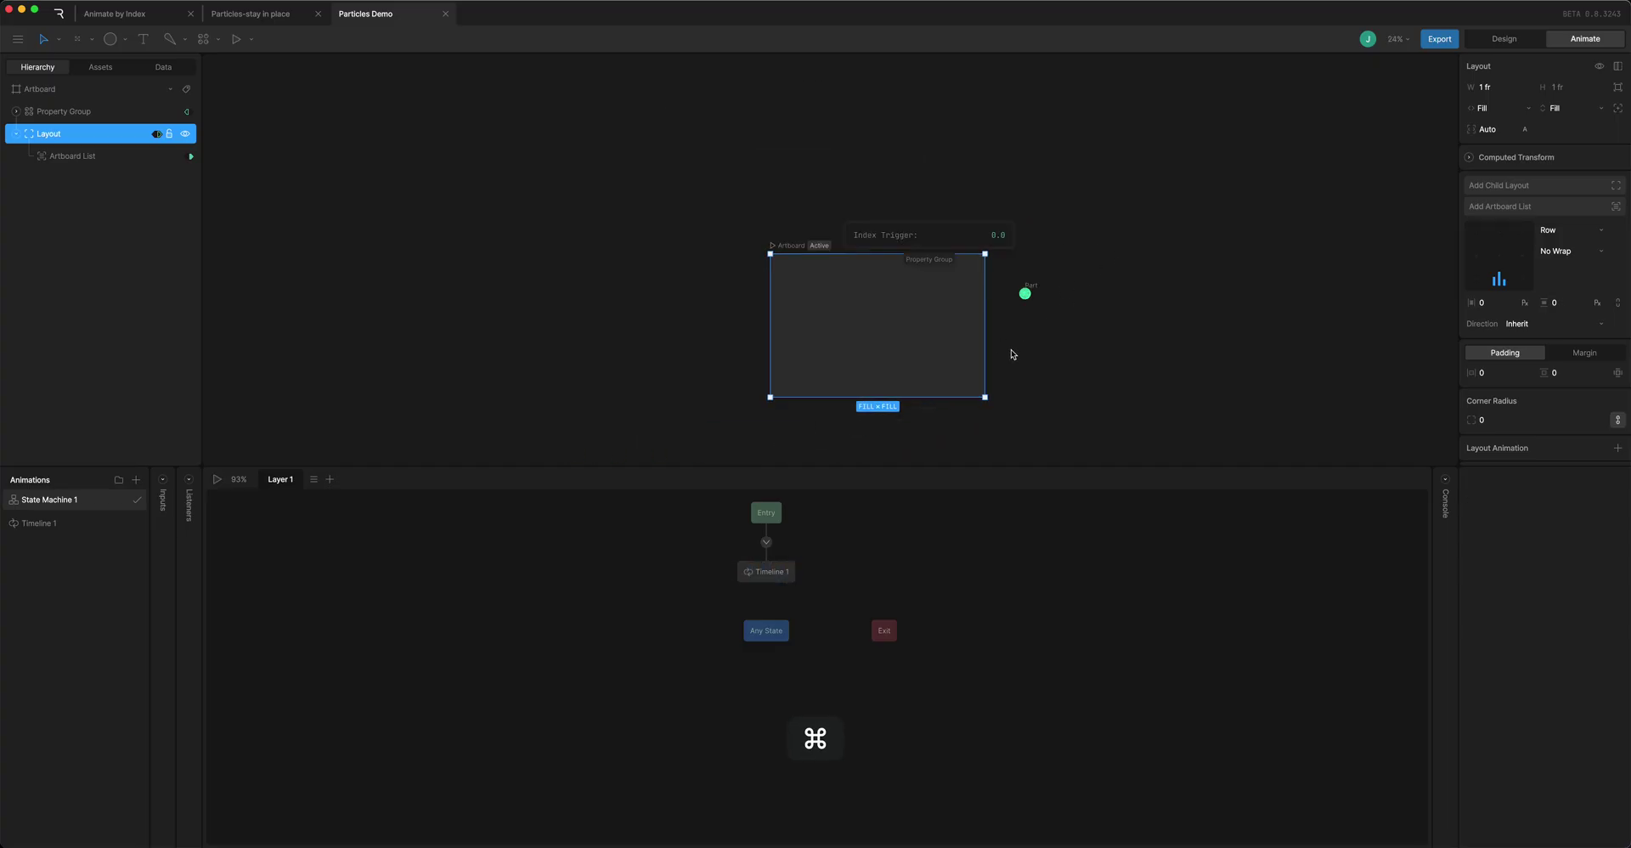